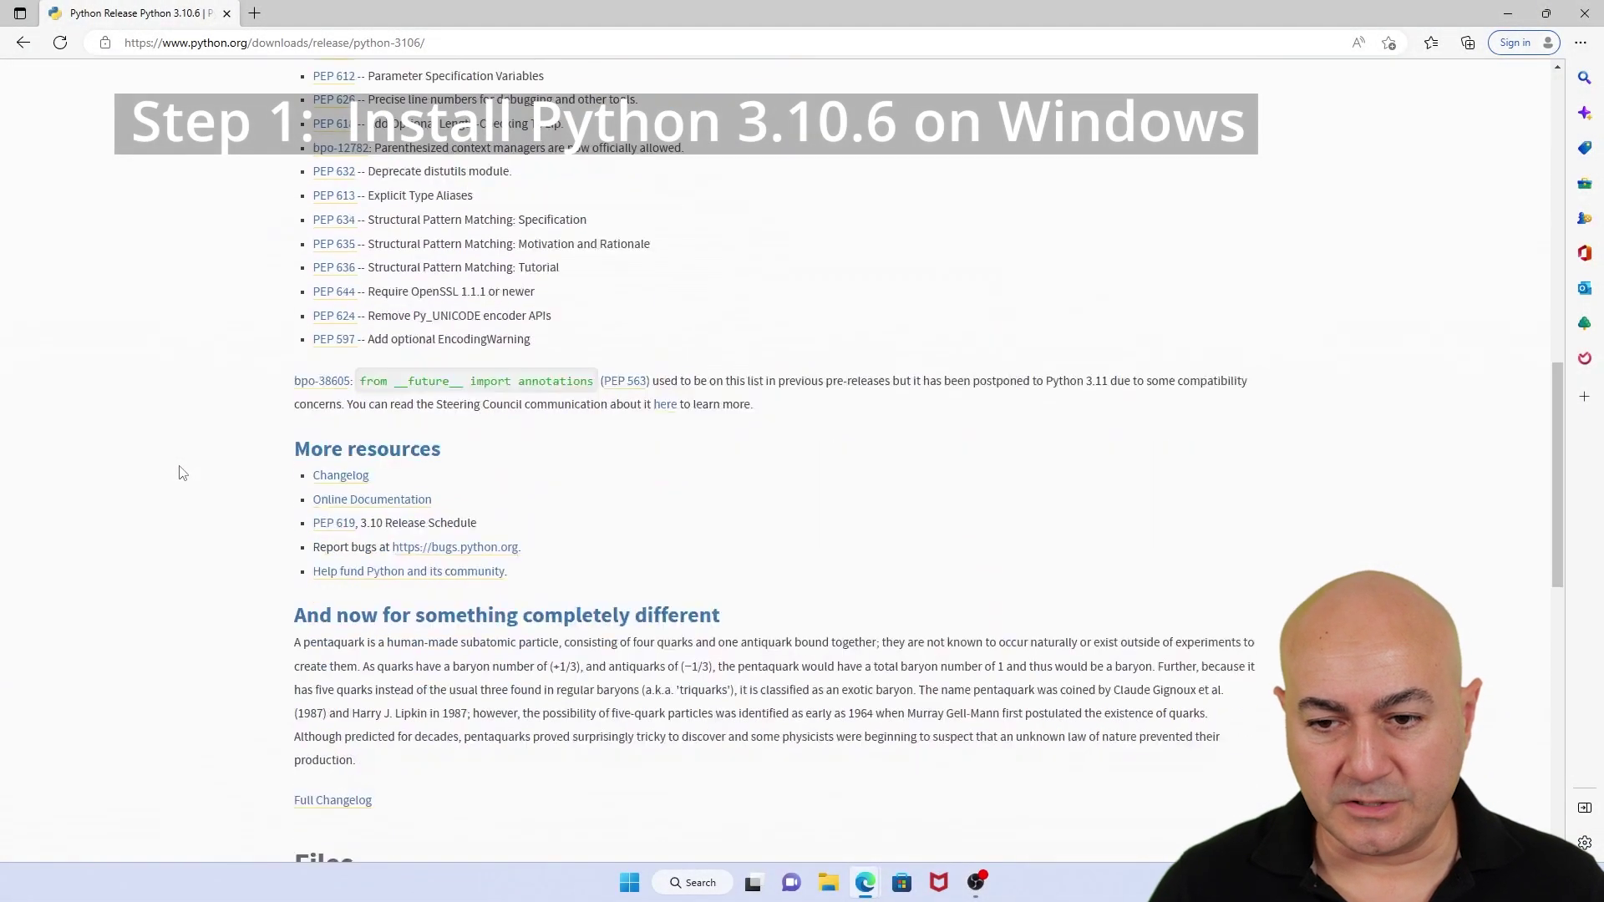
{"action": "scroll", "coordinate": [180, 473], "scroll_direction": "down", "scroll_amount": 8}
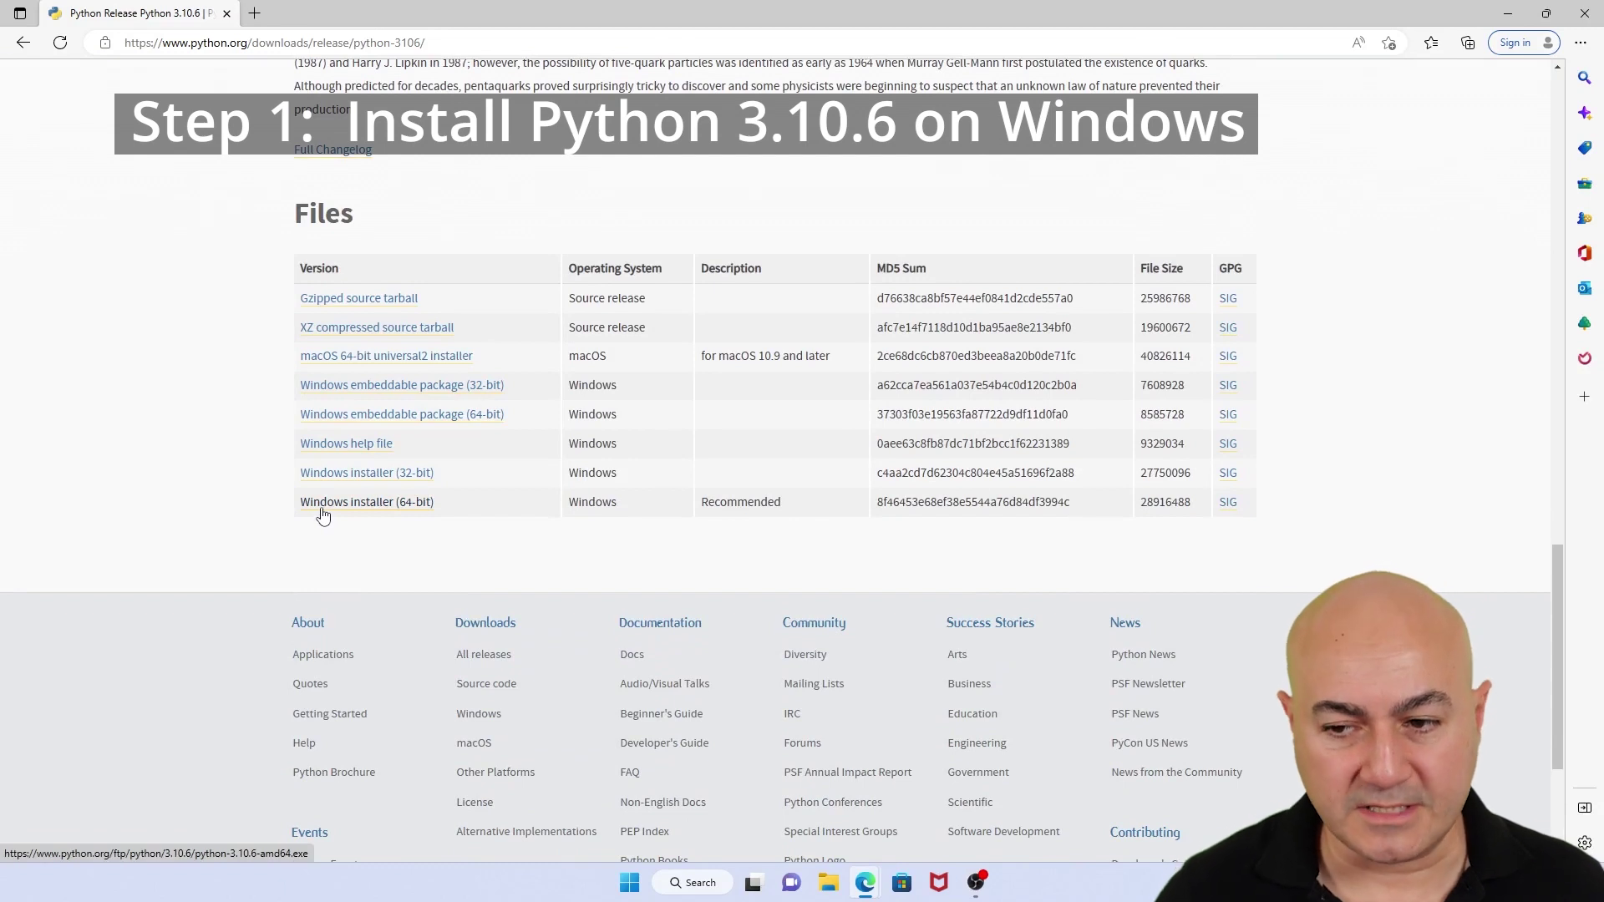
Download the Python 3.10.6 Windows installer (64-bit) from python.org and launch it.
{"action": "left_click", "coordinate": [323, 509]}
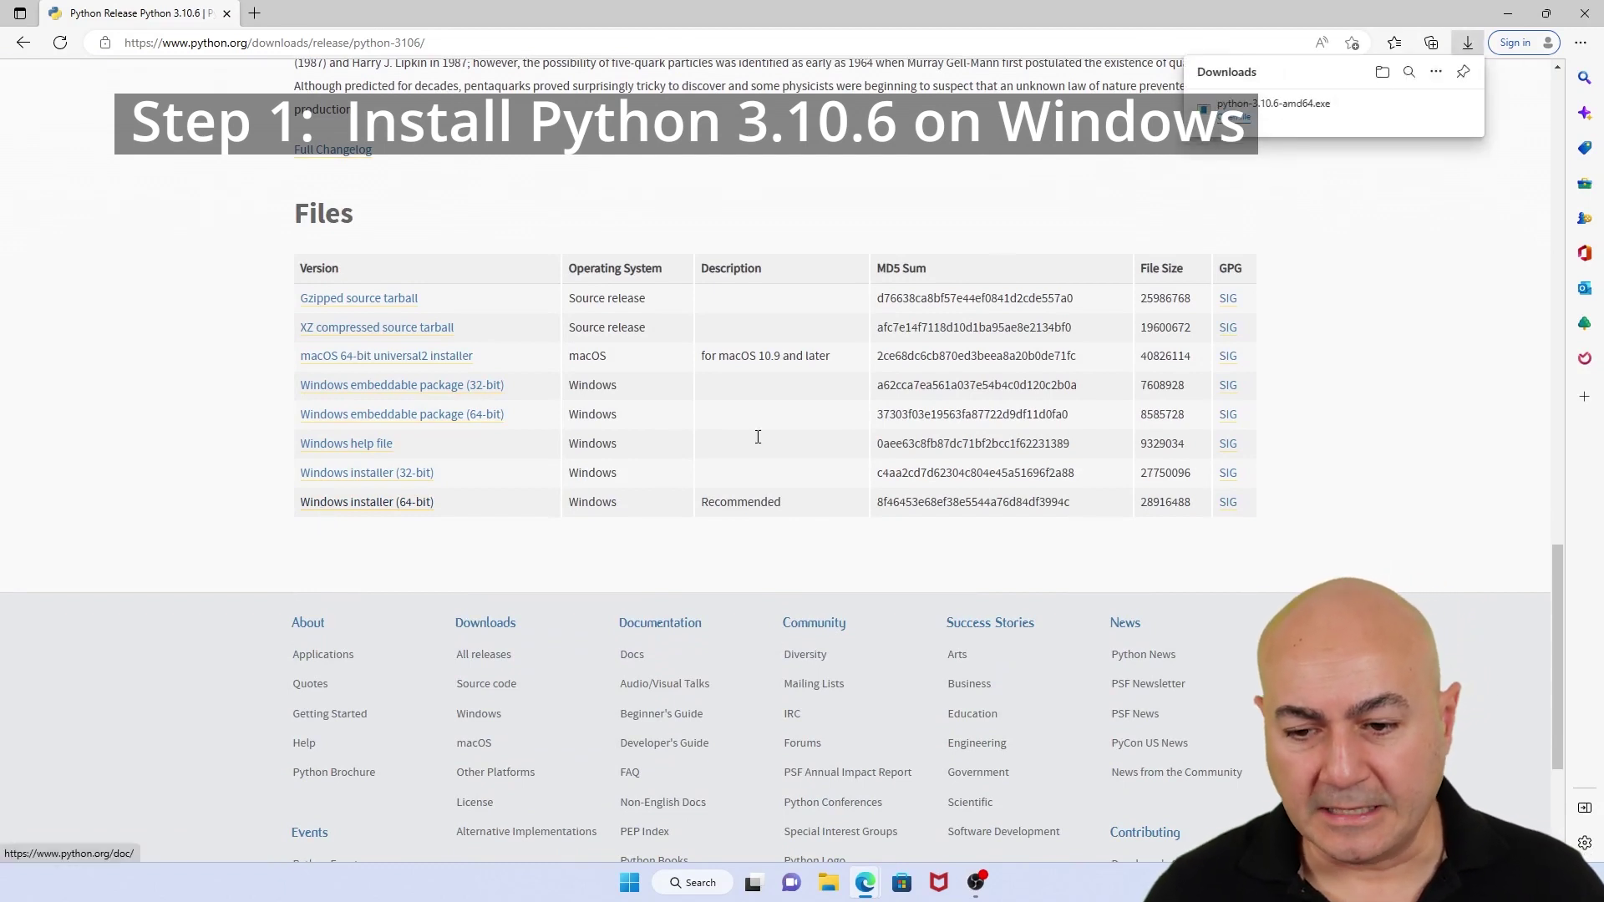
{"action": "left_click", "coordinate": [1234, 118]}
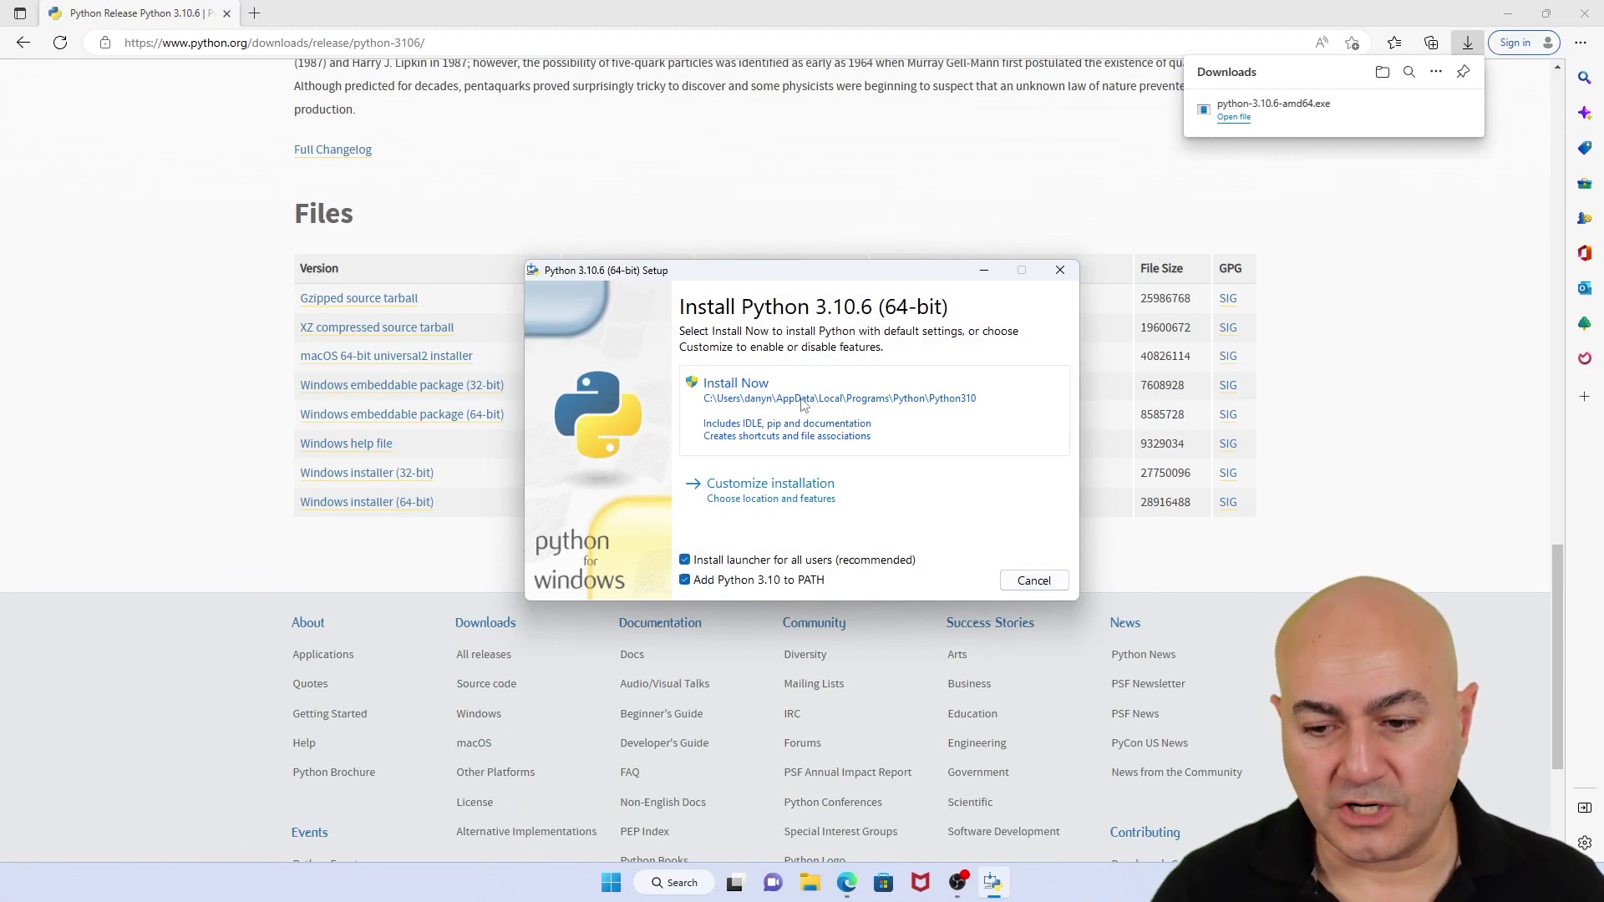
Run Install Now for Python 3.10.6 with default settings and close setup after success.
{"action": "left_click", "coordinate": [757, 389]}
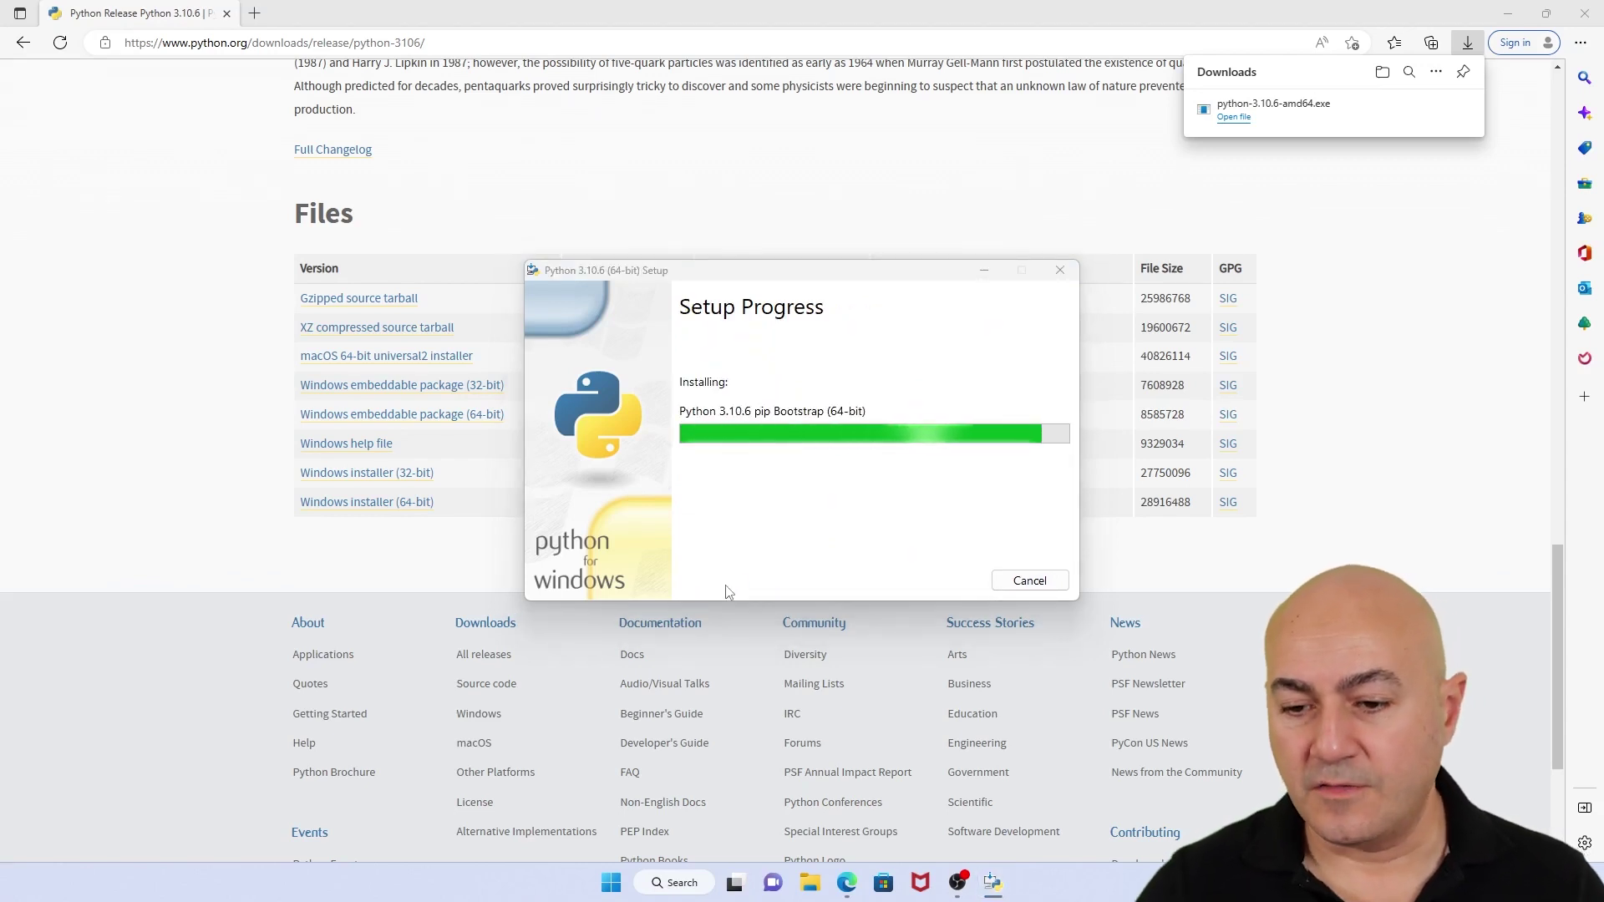
{"action": "left_click", "coordinate": [1507, 14]}
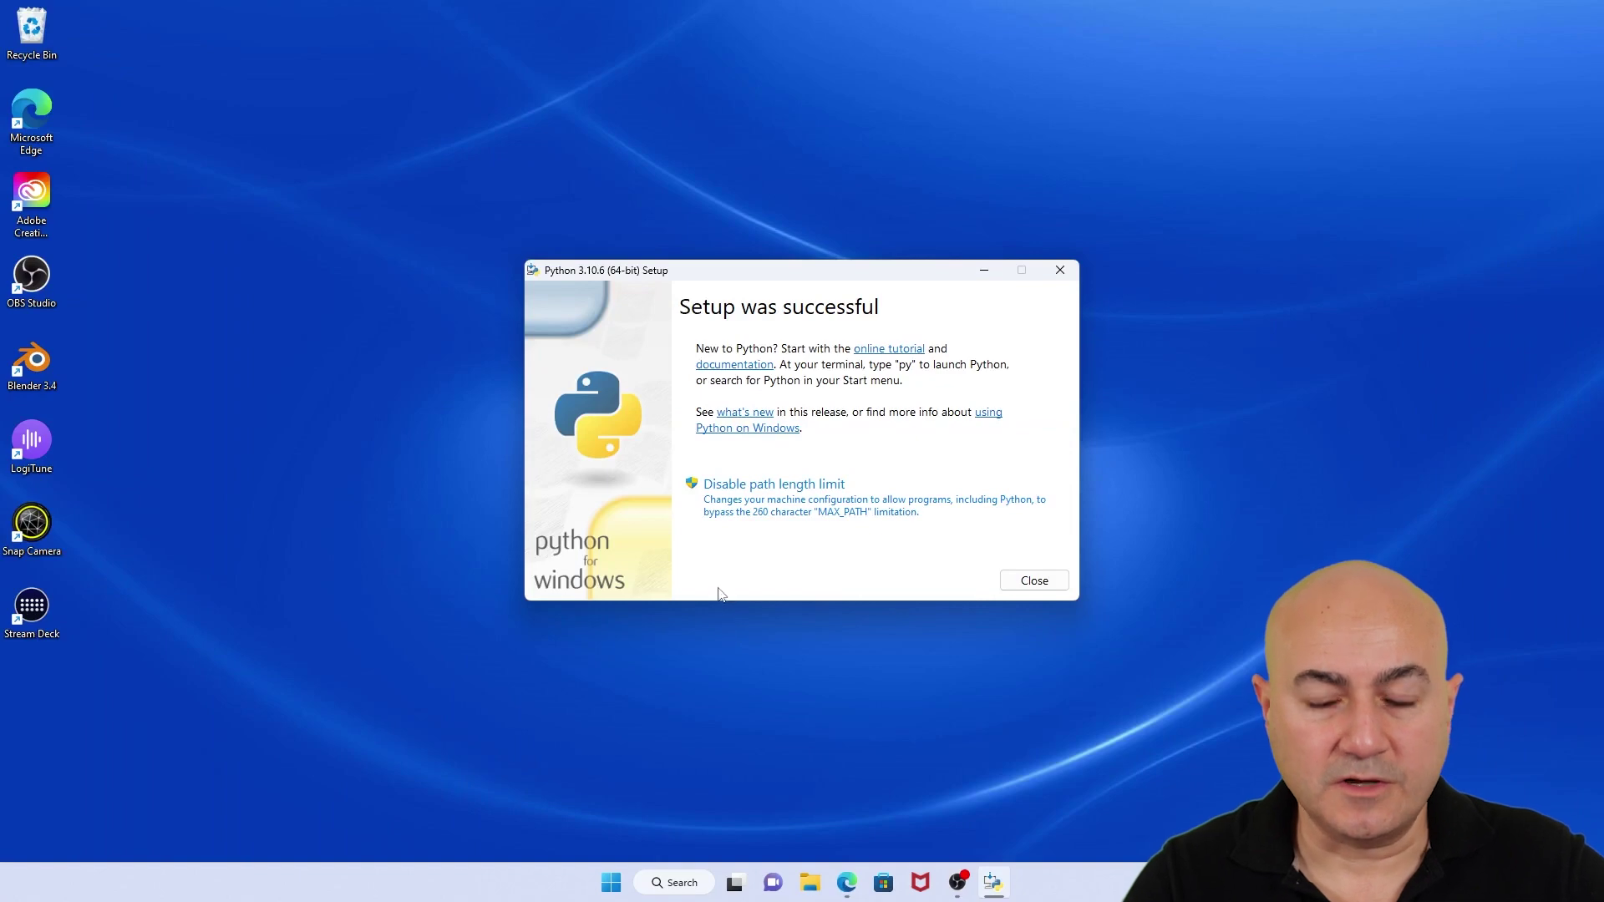
{"action": "left_click", "coordinate": [1034, 582]}
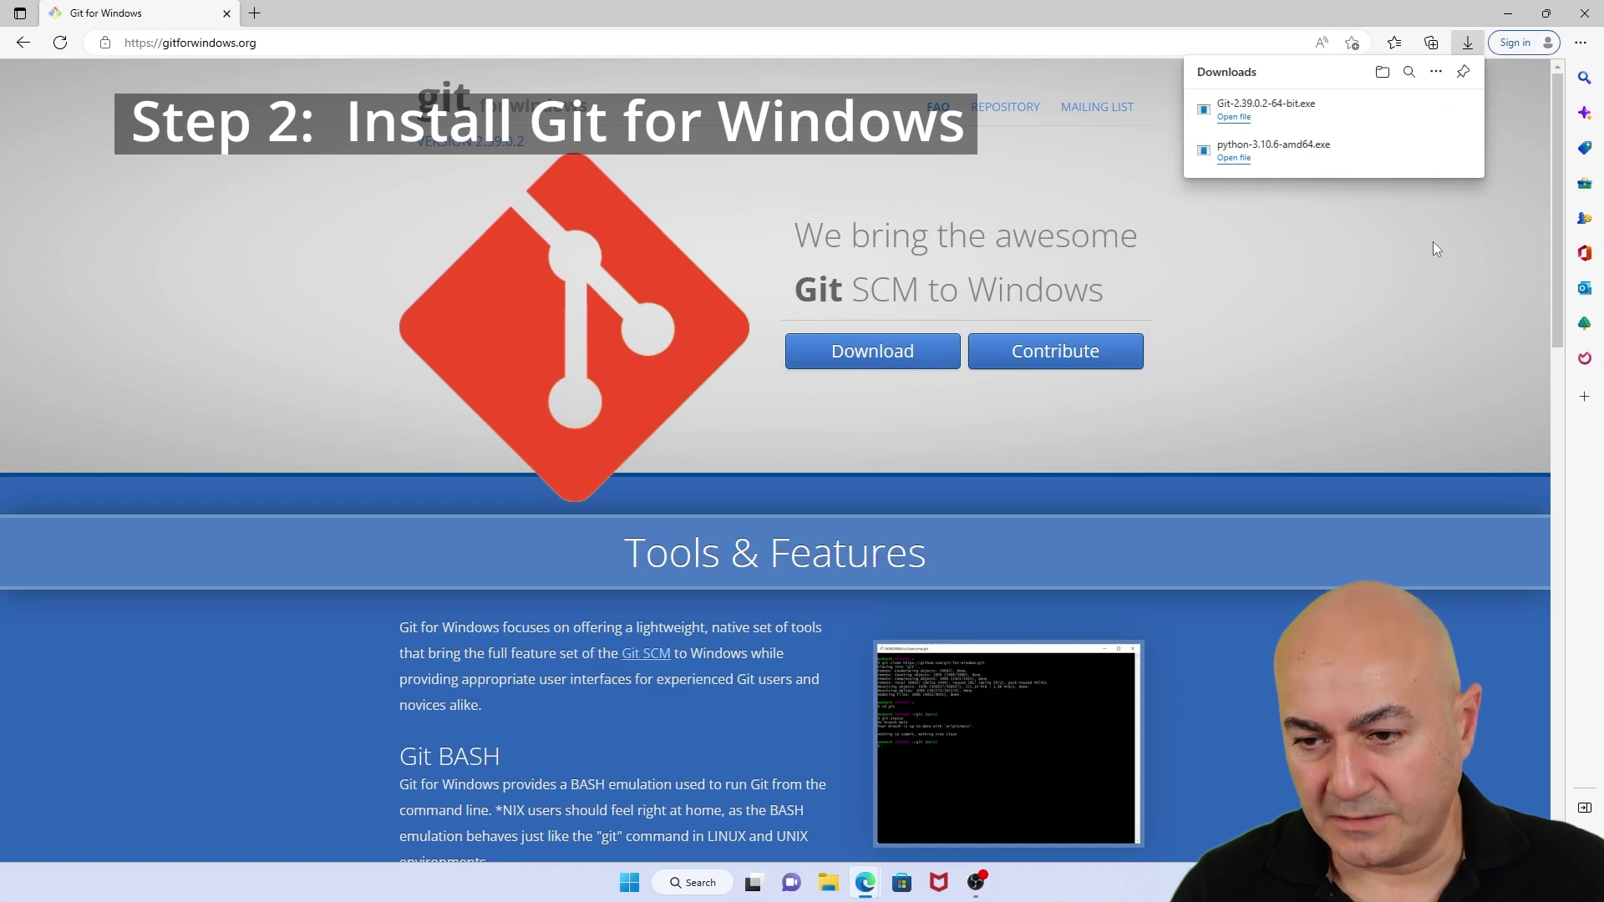
Launch the downloaded Git-2.39.0.2-64-bit.exe installer.
{"action": "left_click", "coordinate": [1235, 117]}
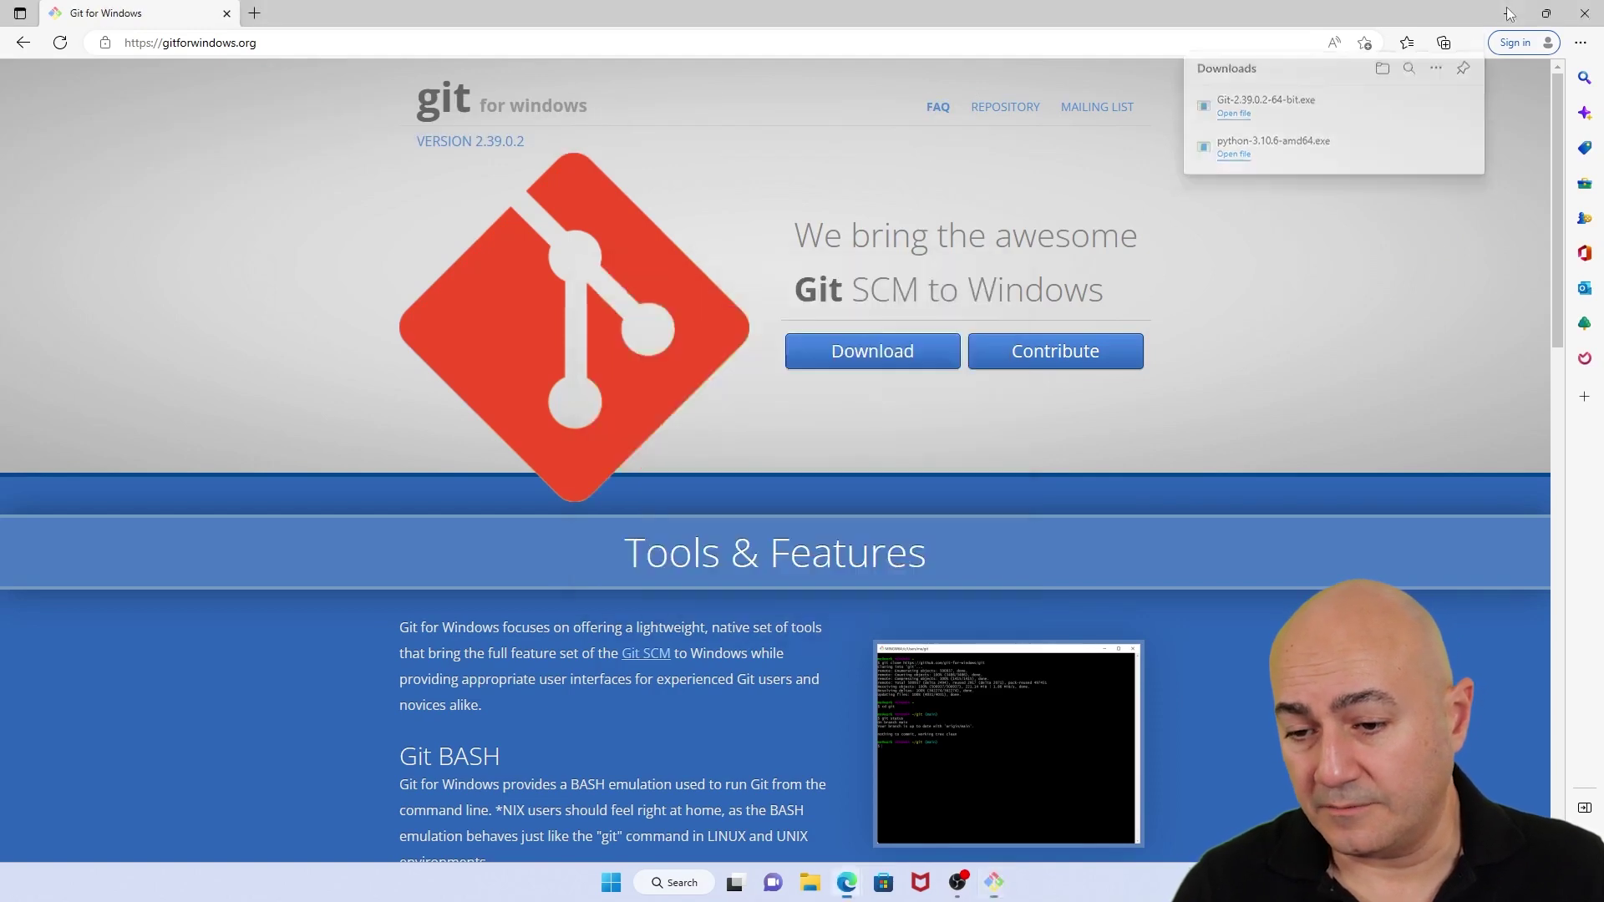
{"action": "left_click", "coordinate": [1509, 14]}
Accept the Git license and keep default folder, components, Start Menu, Vim editor, PATH and OpenSSH.
{"action": "left_click", "coordinate": [895, 574]}
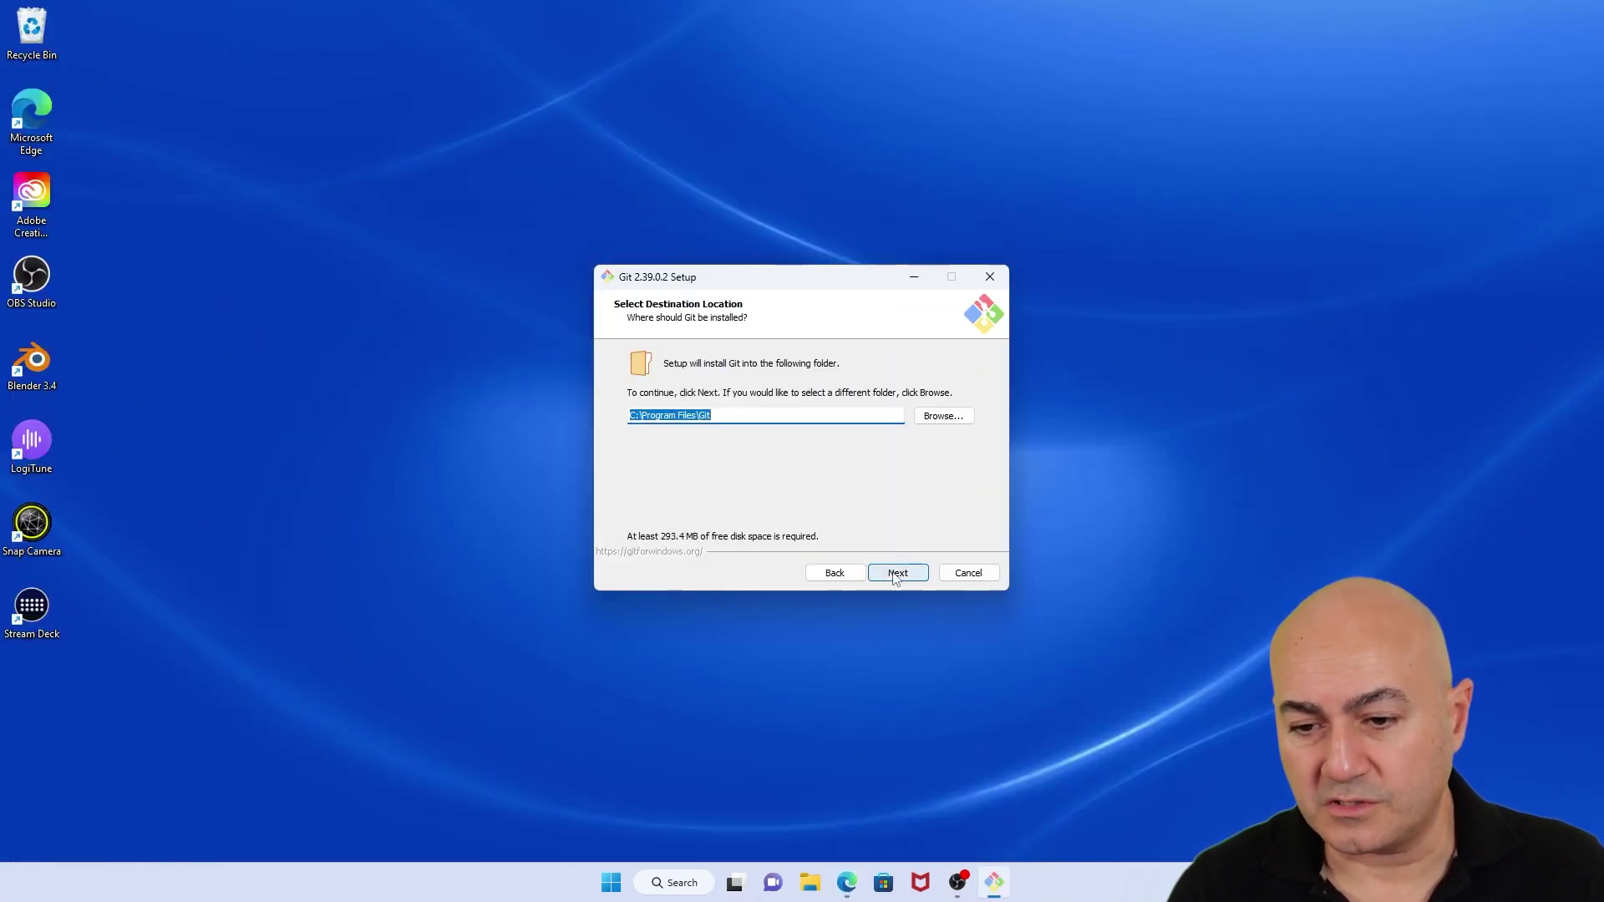
{"action": "left_click", "coordinate": [896, 574]}
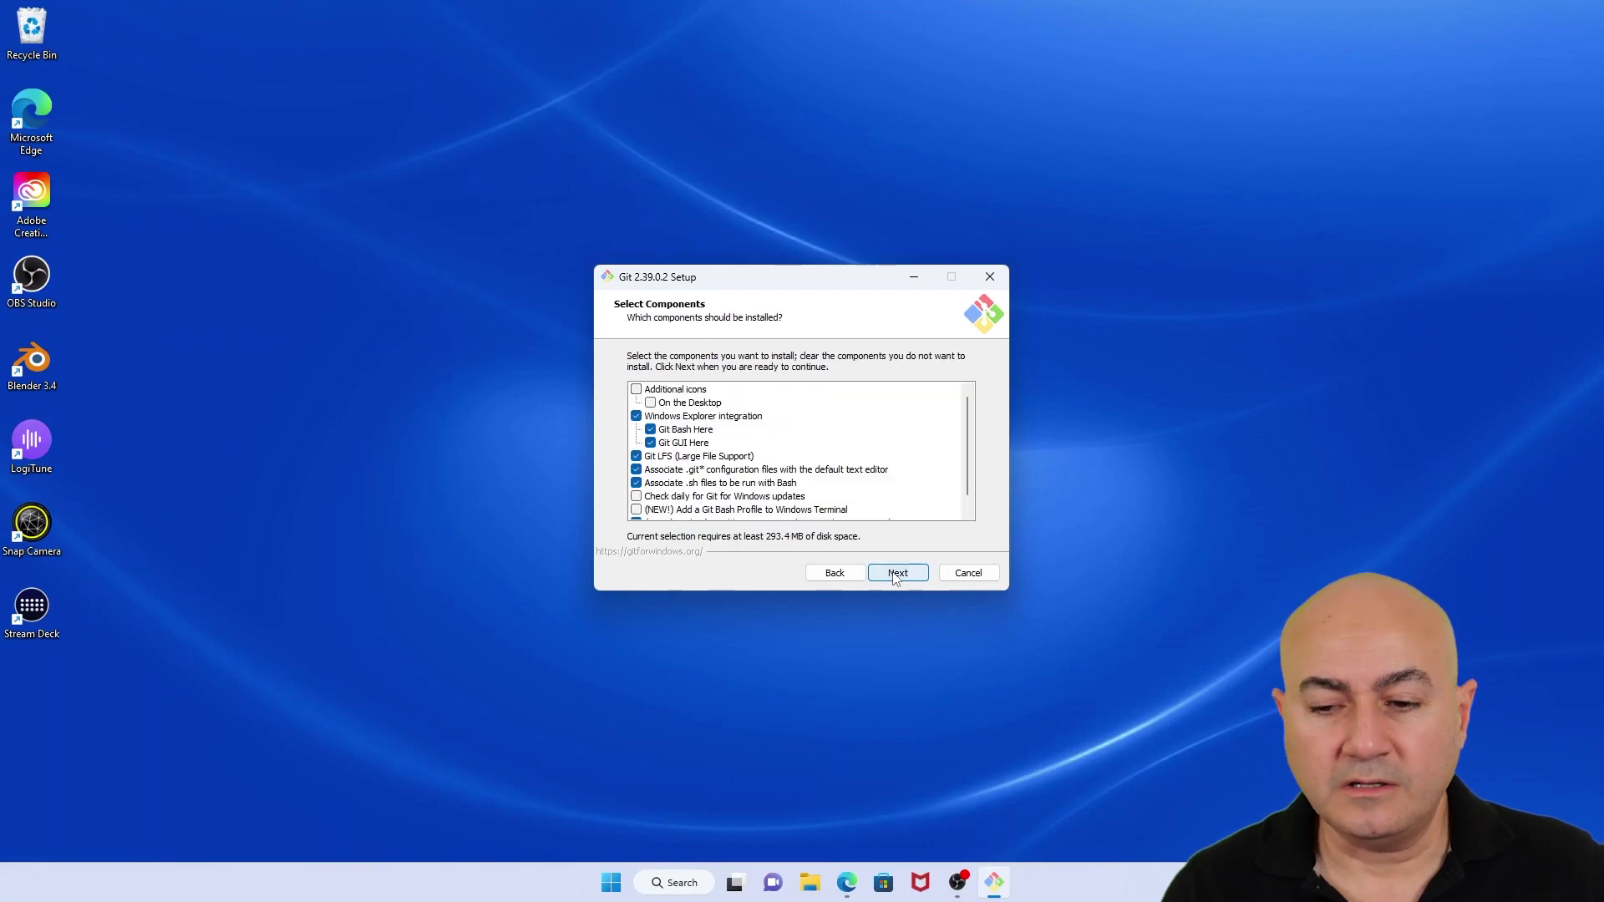
{"action": "left_click", "coordinate": [895, 574]}
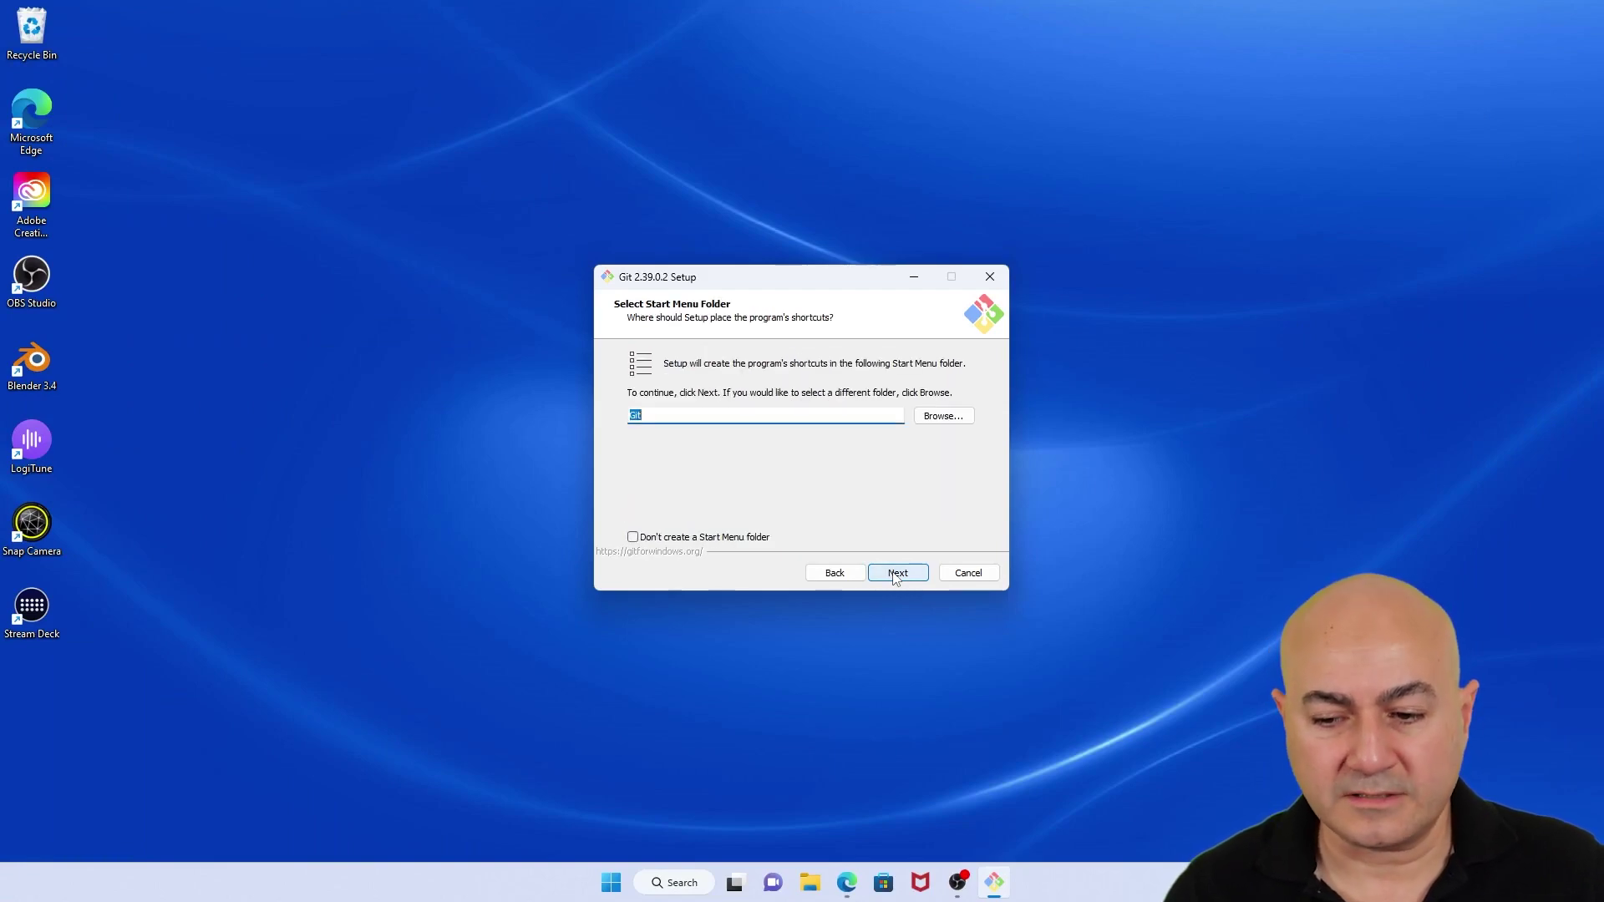
{"action": "left_click", "coordinate": [895, 574]}
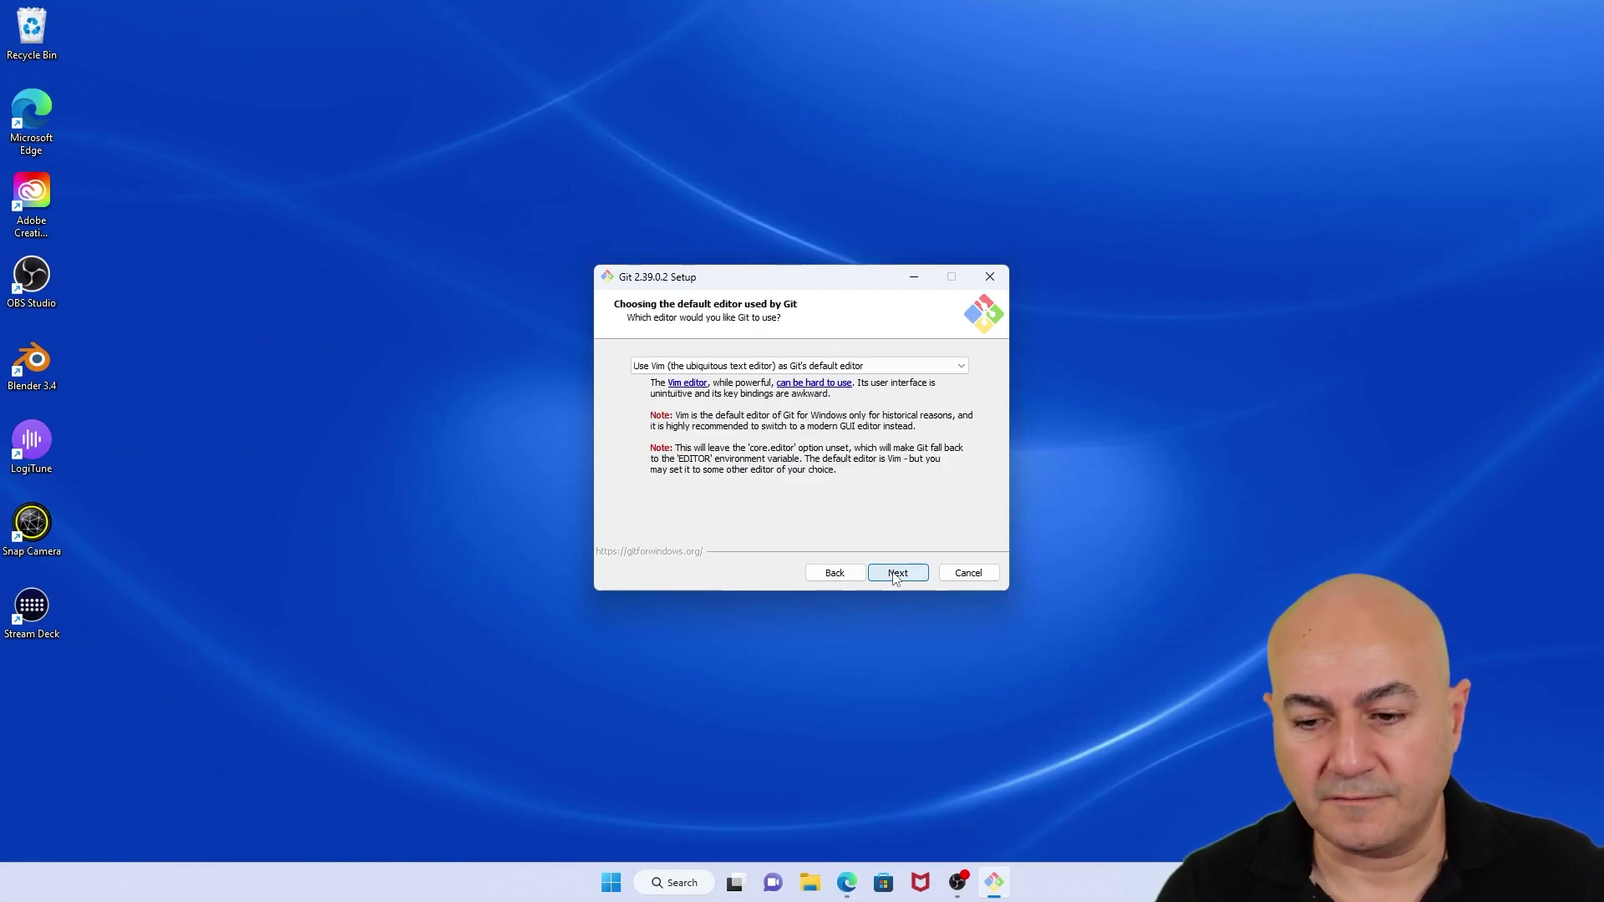
{"action": "left_click", "coordinate": [895, 574]}
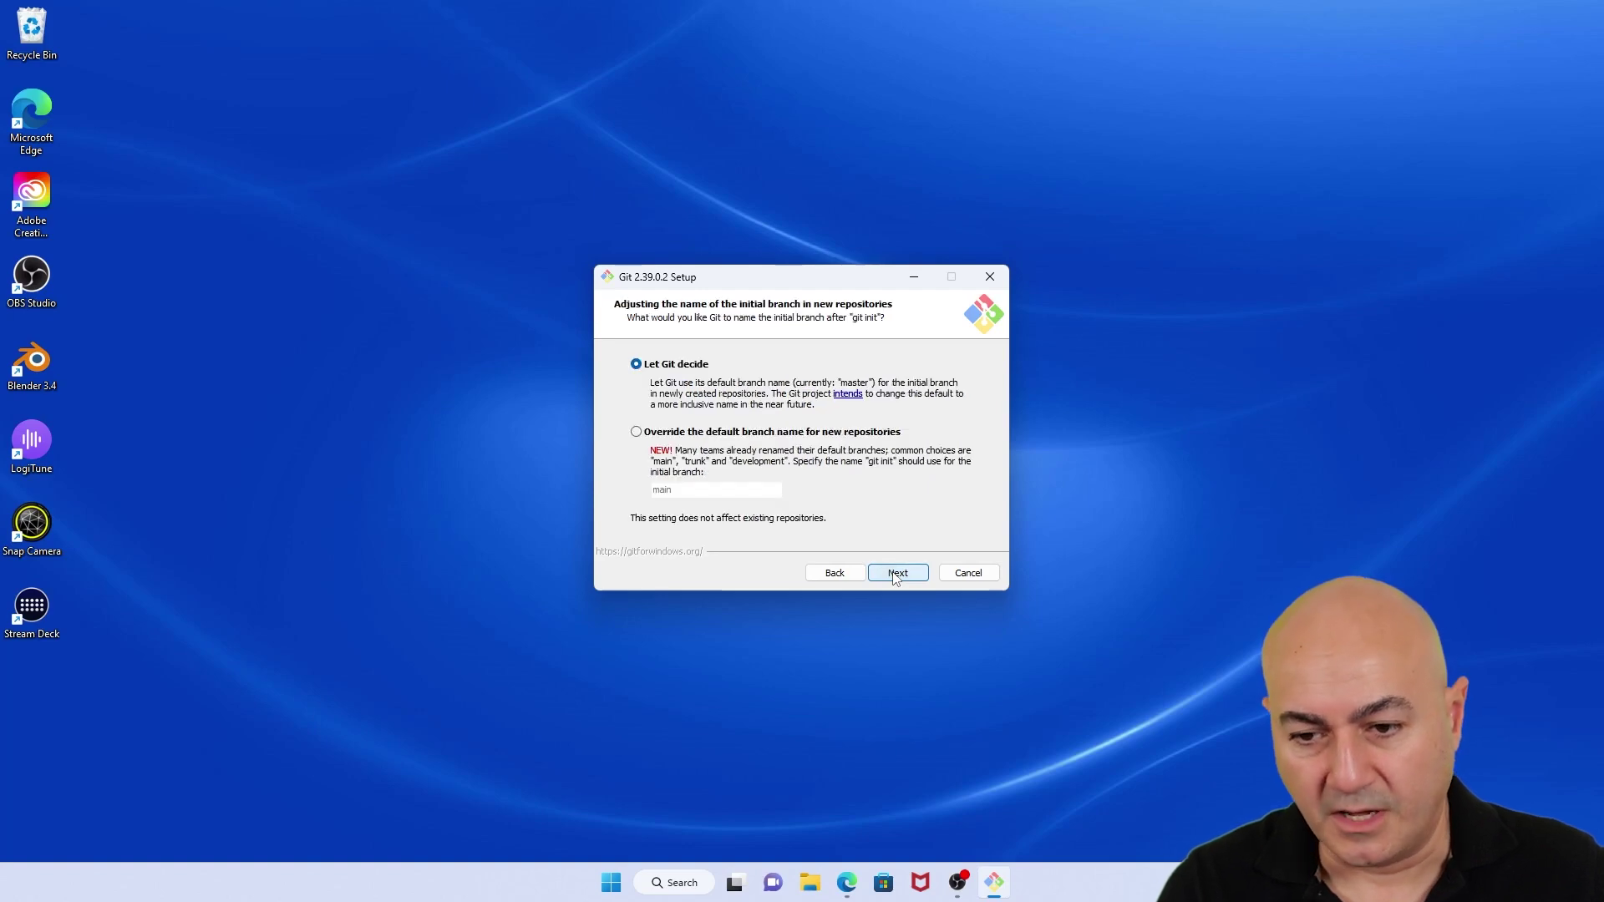
{"action": "left_click", "coordinate": [896, 574]}
{"action": "left_click", "coordinate": [895, 574]}
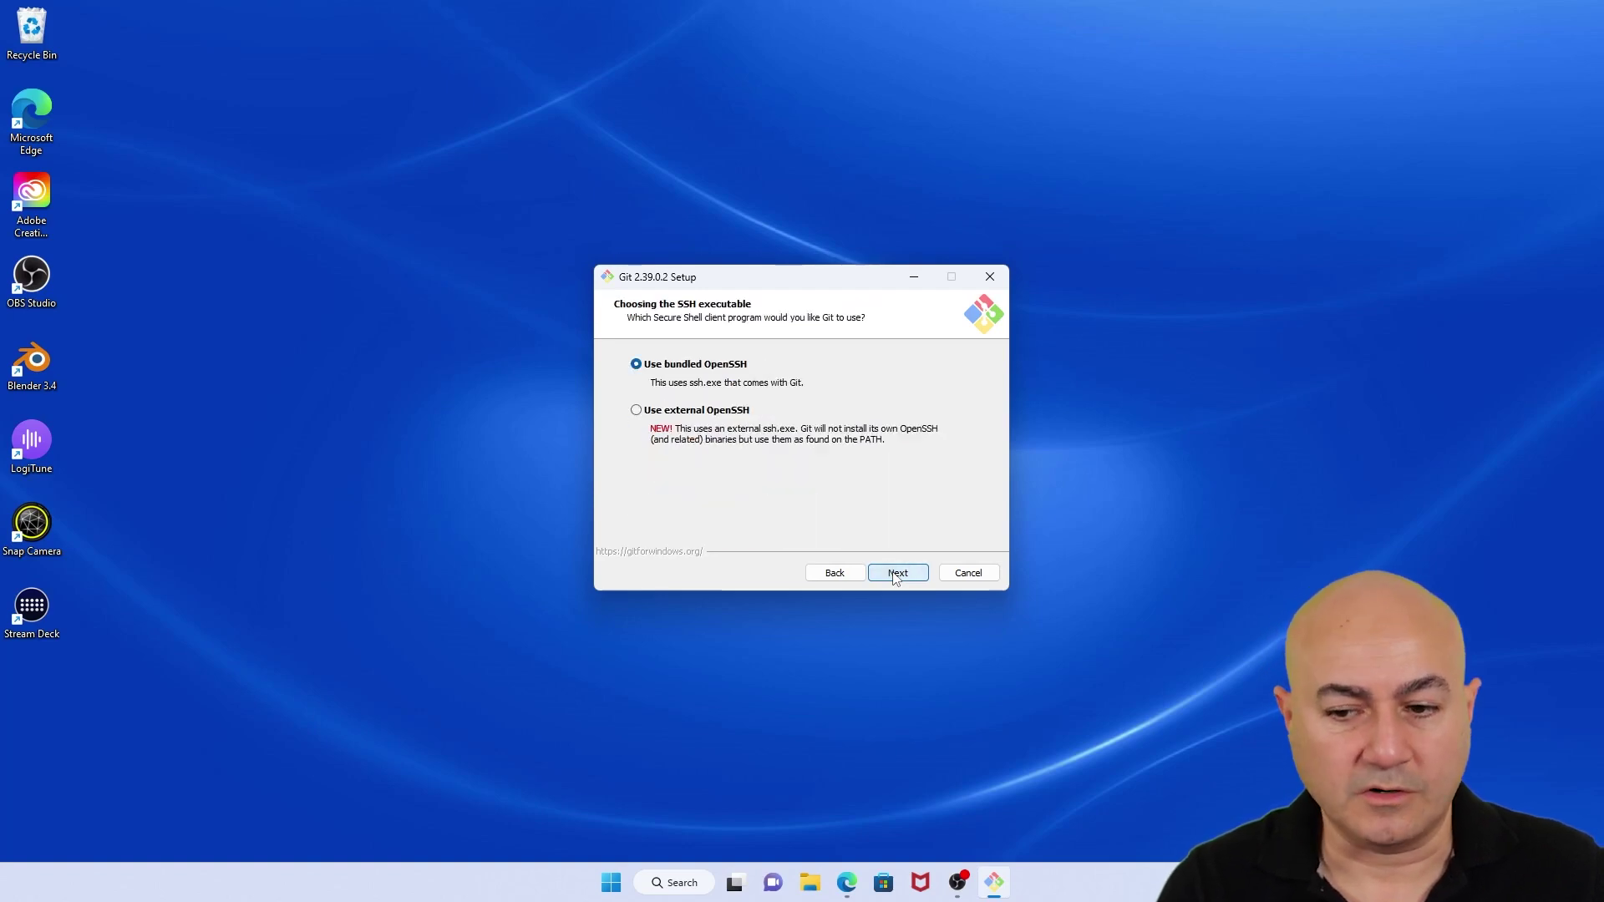
{"action": "left_click", "coordinate": [895, 574]}
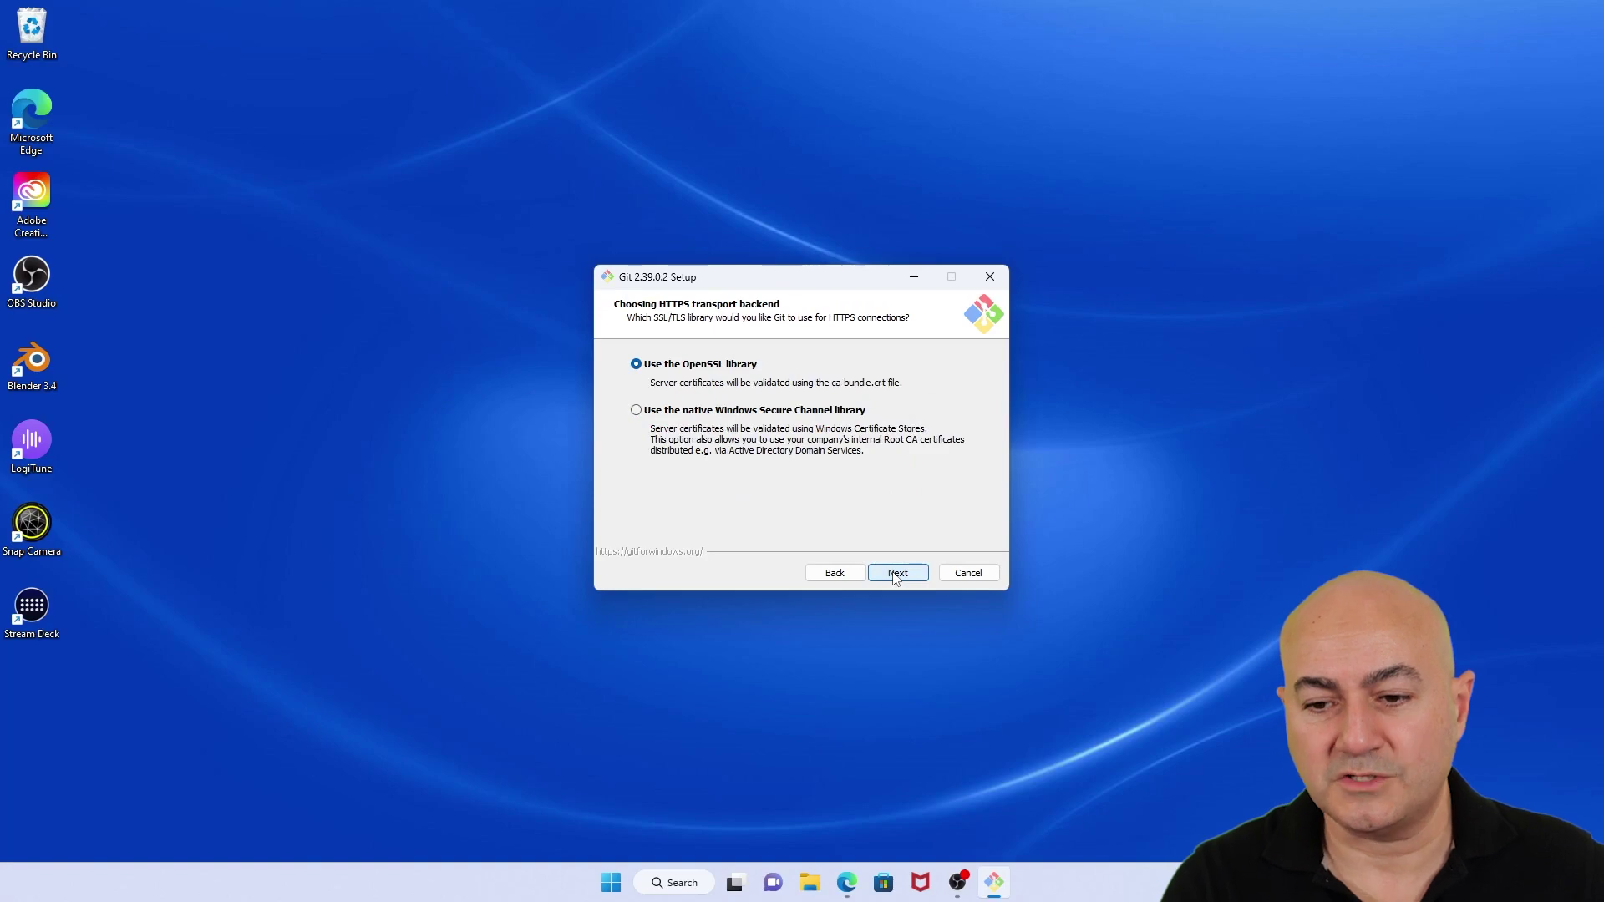
Keep OpenSSL, line endings, MinTTY, pull, credential and caching defaults; install and finish without release notes.
{"action": "left_click", "coordinate": [895, 573]}
{"action": "left_click", "coordinate": [896, 574]}
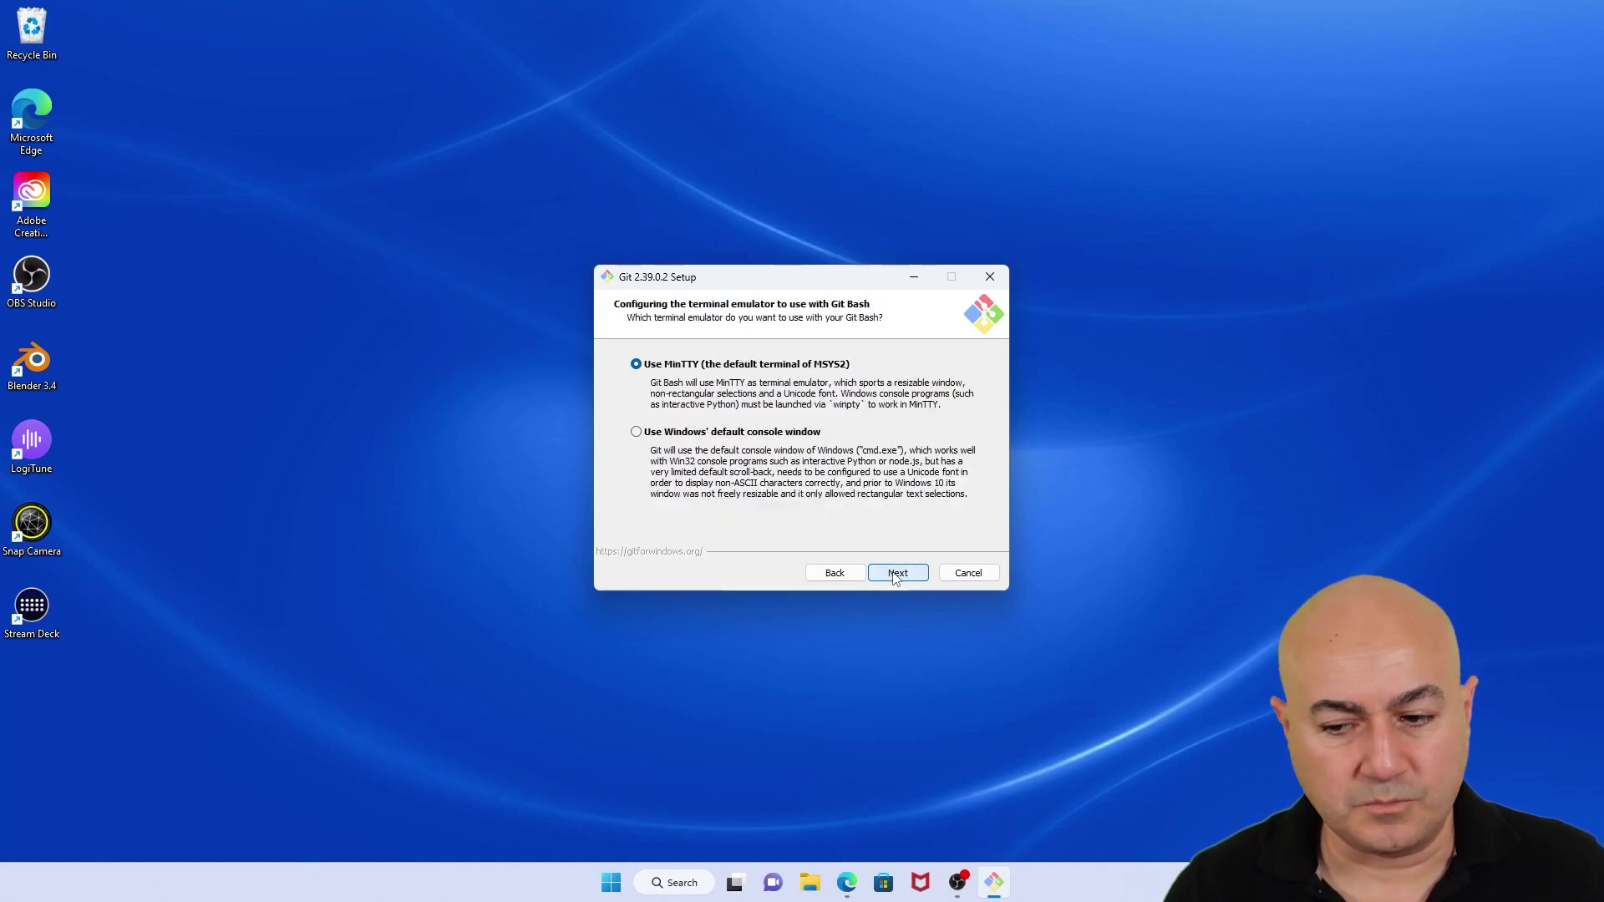
{"action": "left_click", "coordinate": [895, 574]}
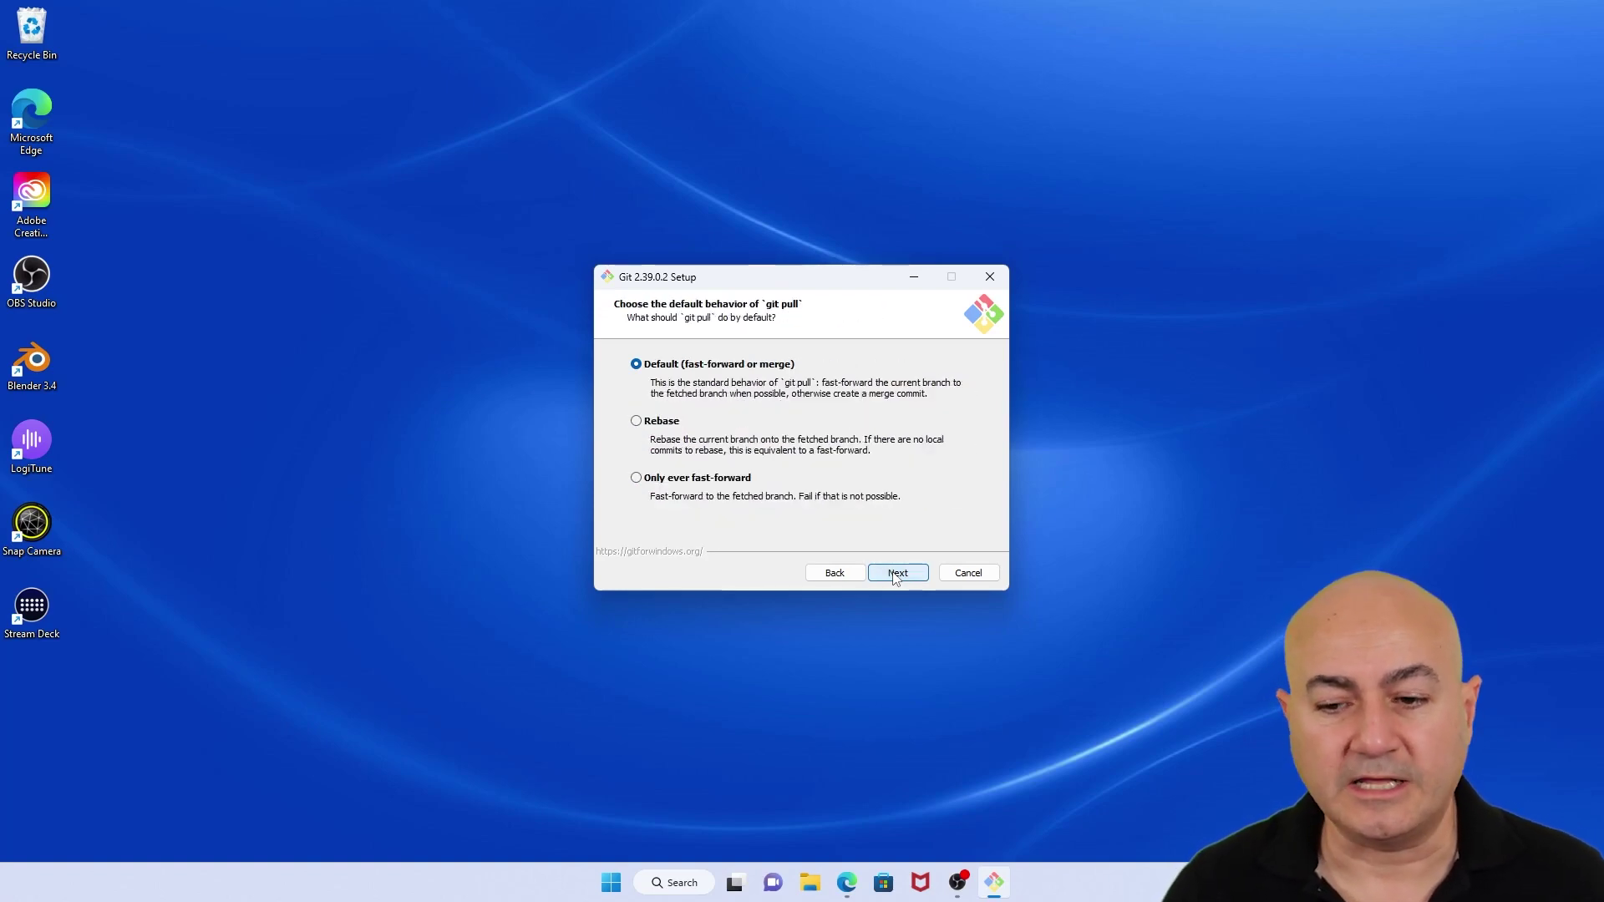
{"action": "left_click", "coordinate": [895, 574]}
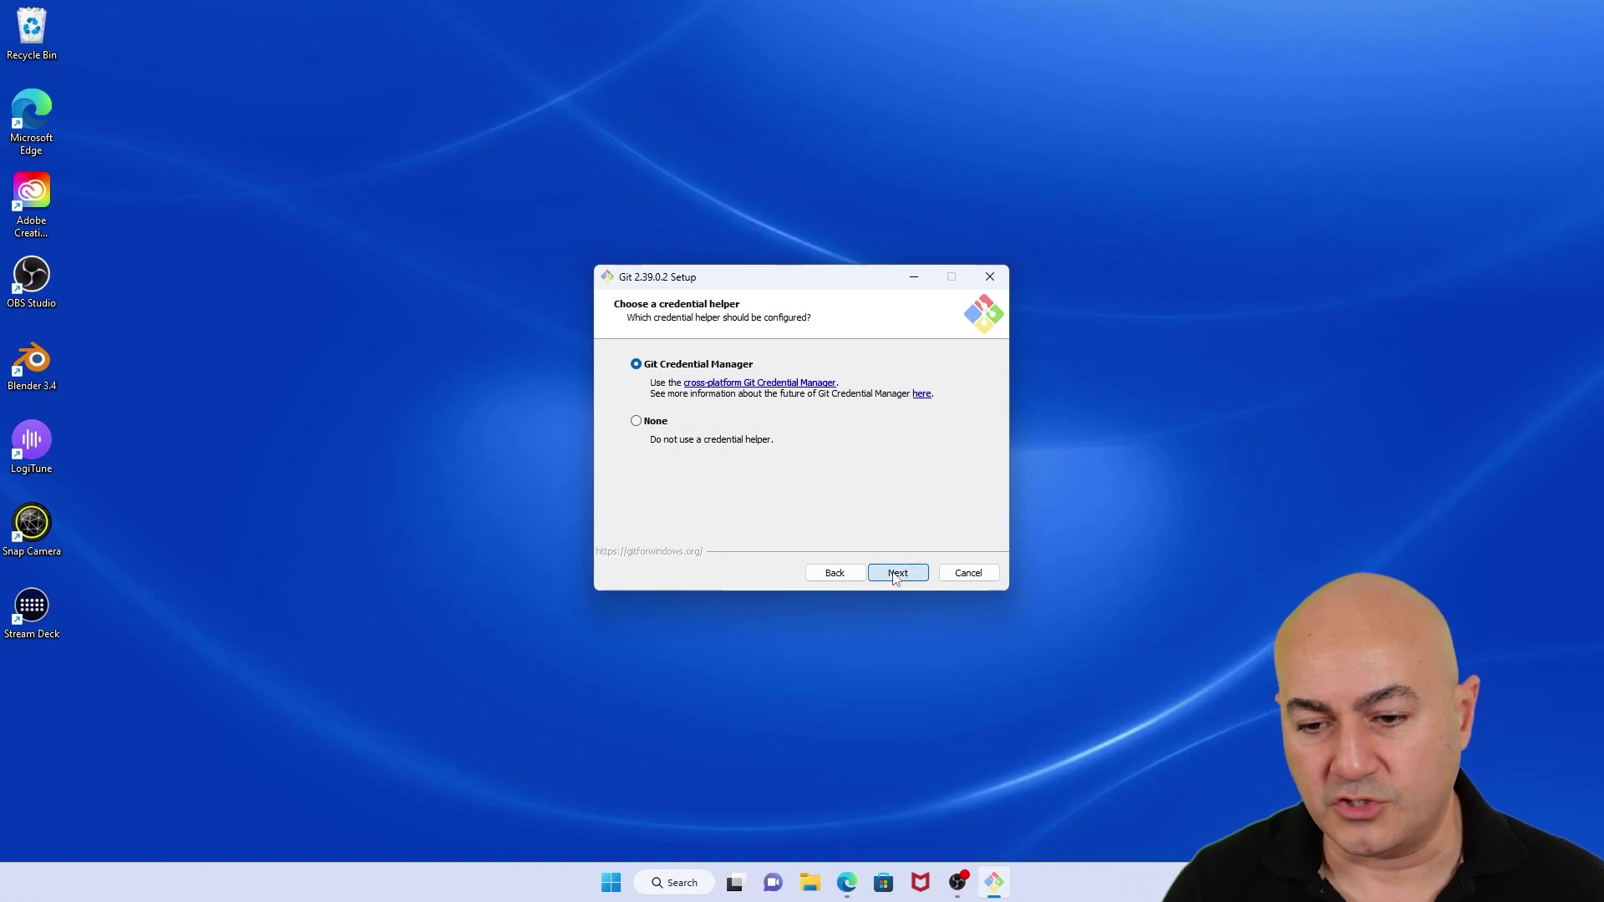
{"action": "left_click", "coordinate": [895, 574]}
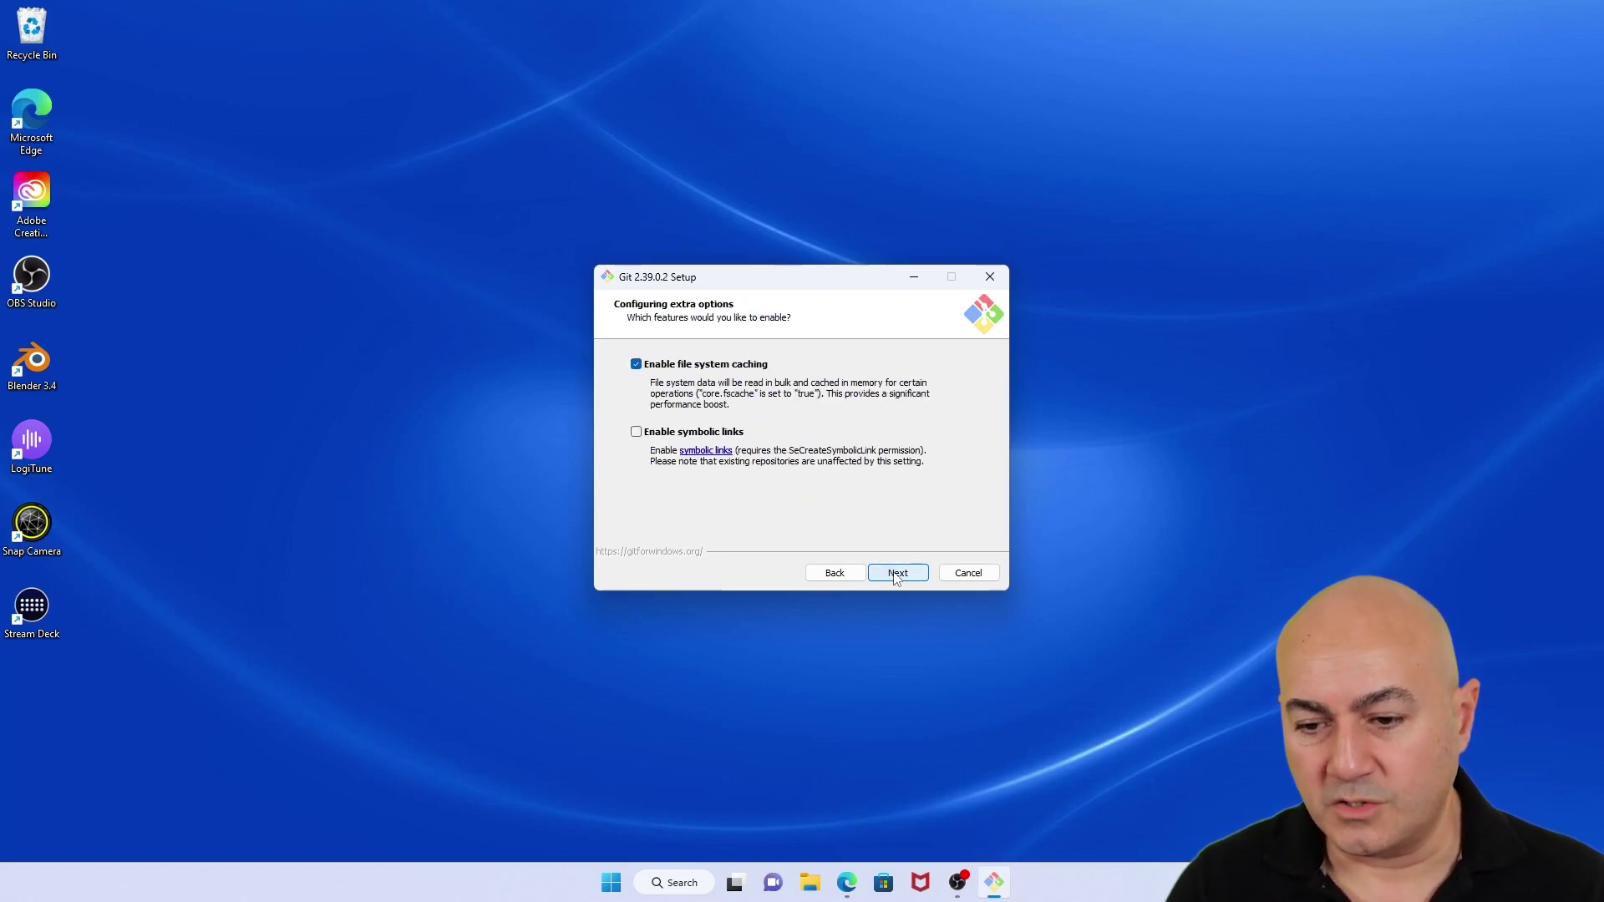
{"action": "left_click", "coordinate": [895, 574]}
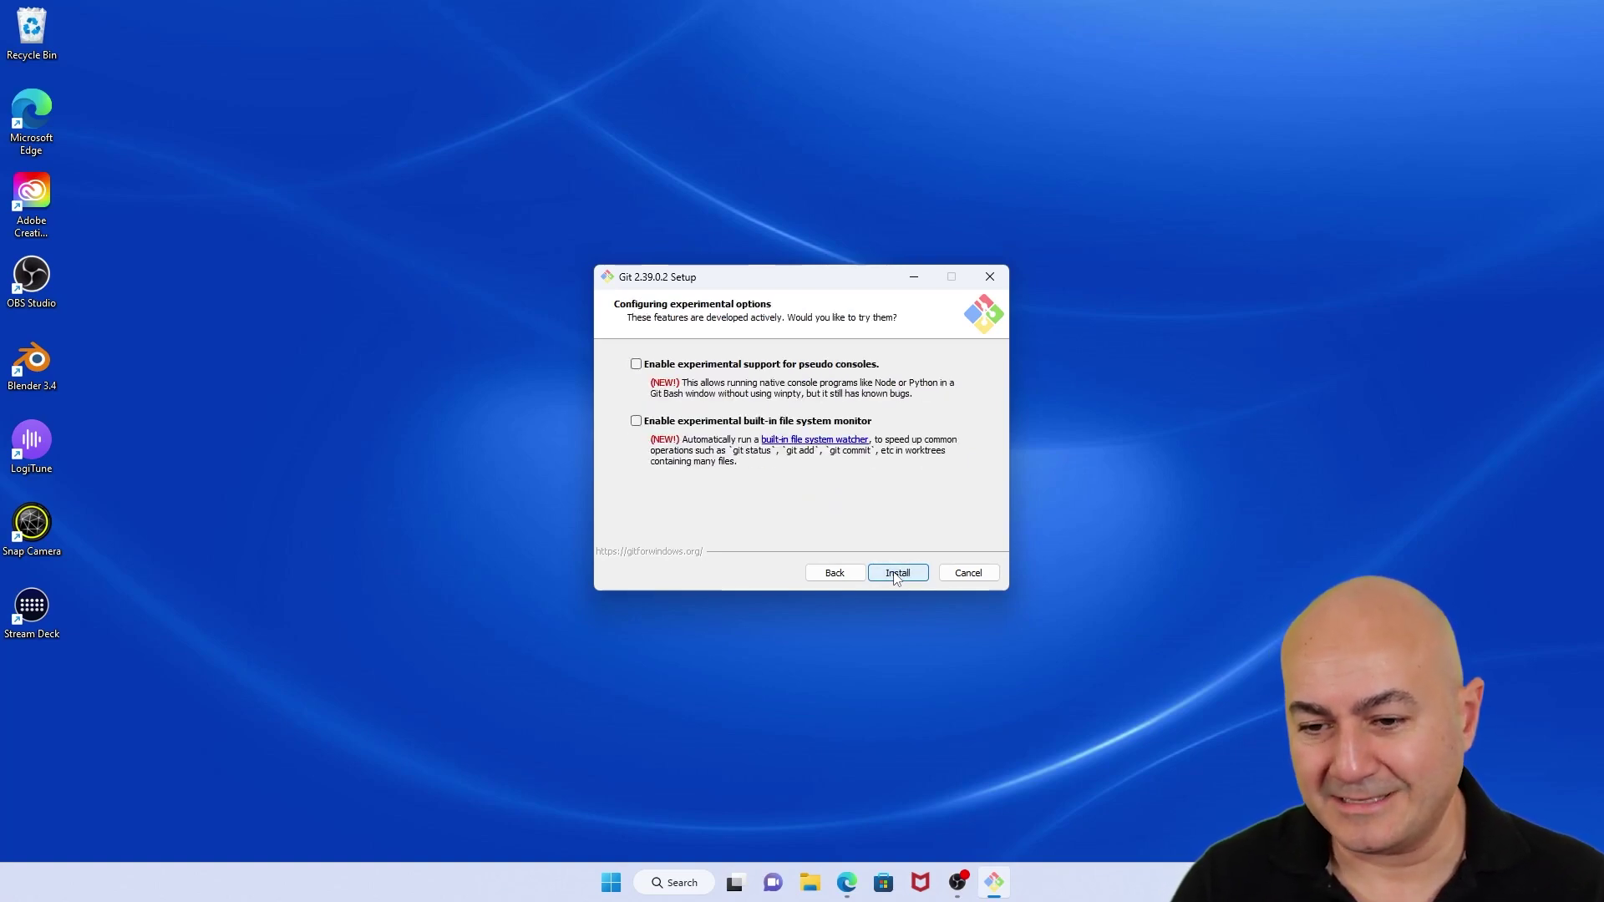
{"action": "left_click", "coordinate": [896, 575]}
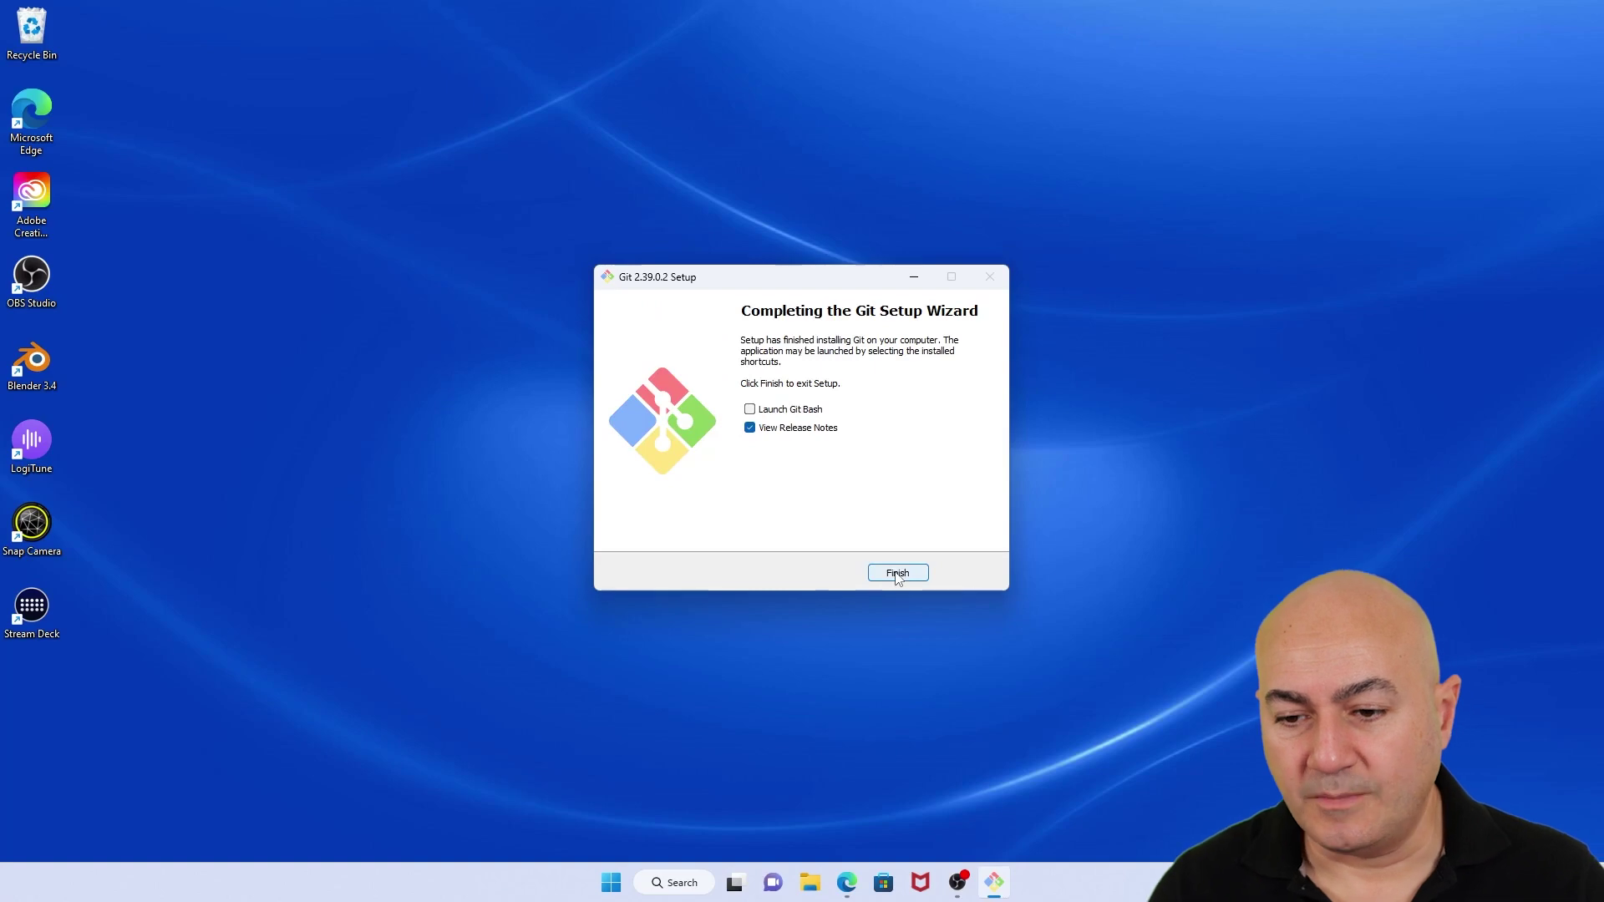
{"action": "left_click", "coordinate": [749, 428]}
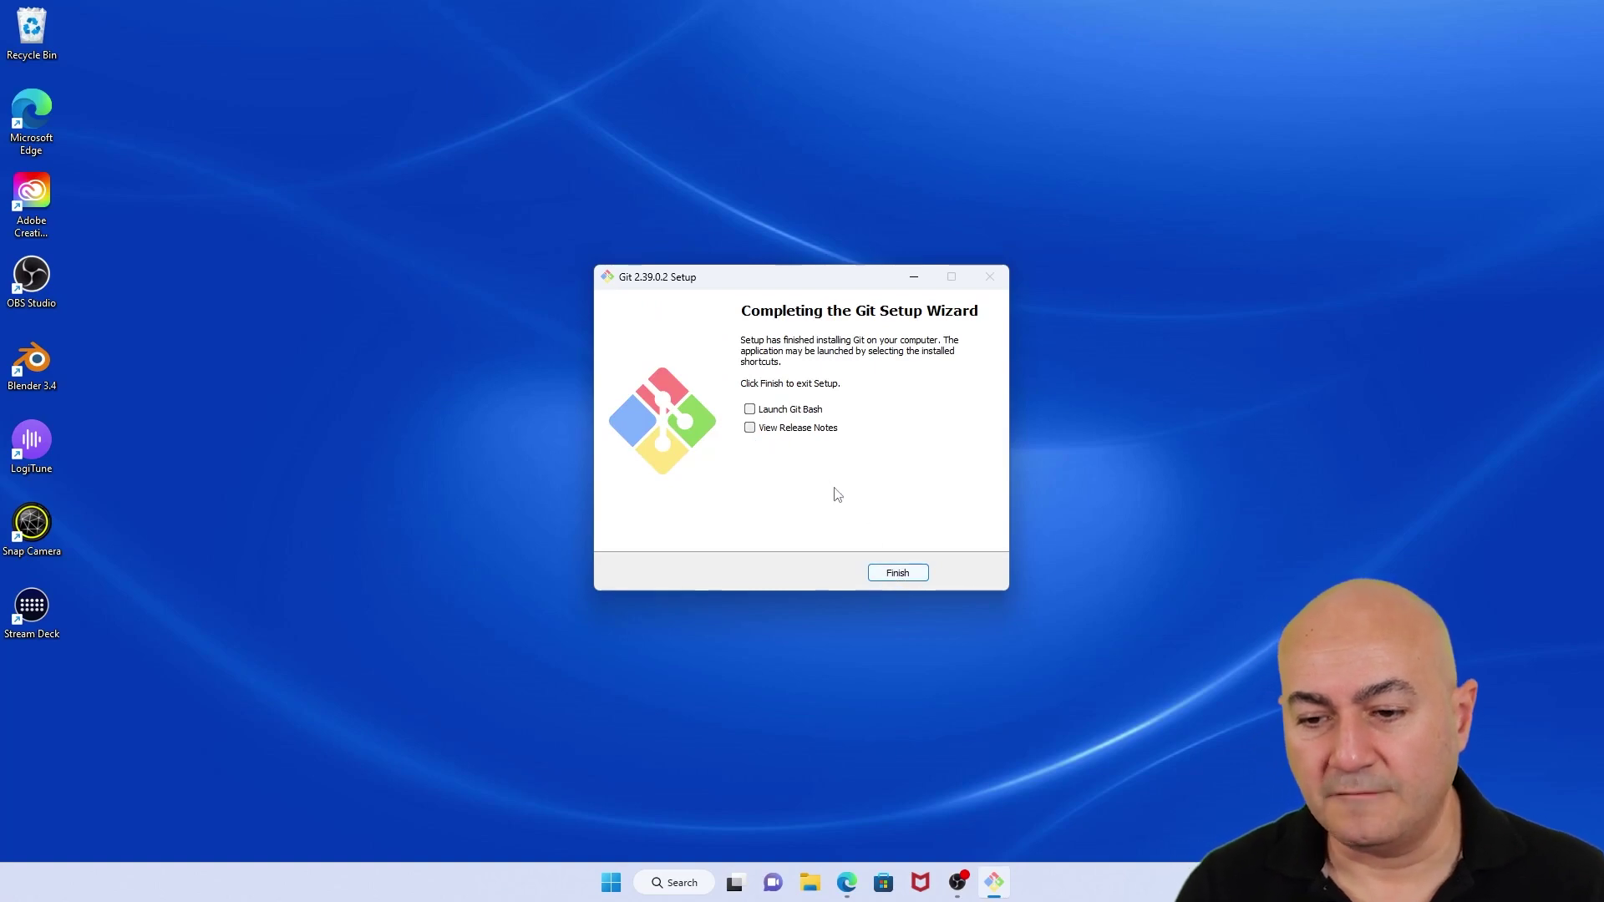
{"action": "left_click", "coordinate": [897, 574]}
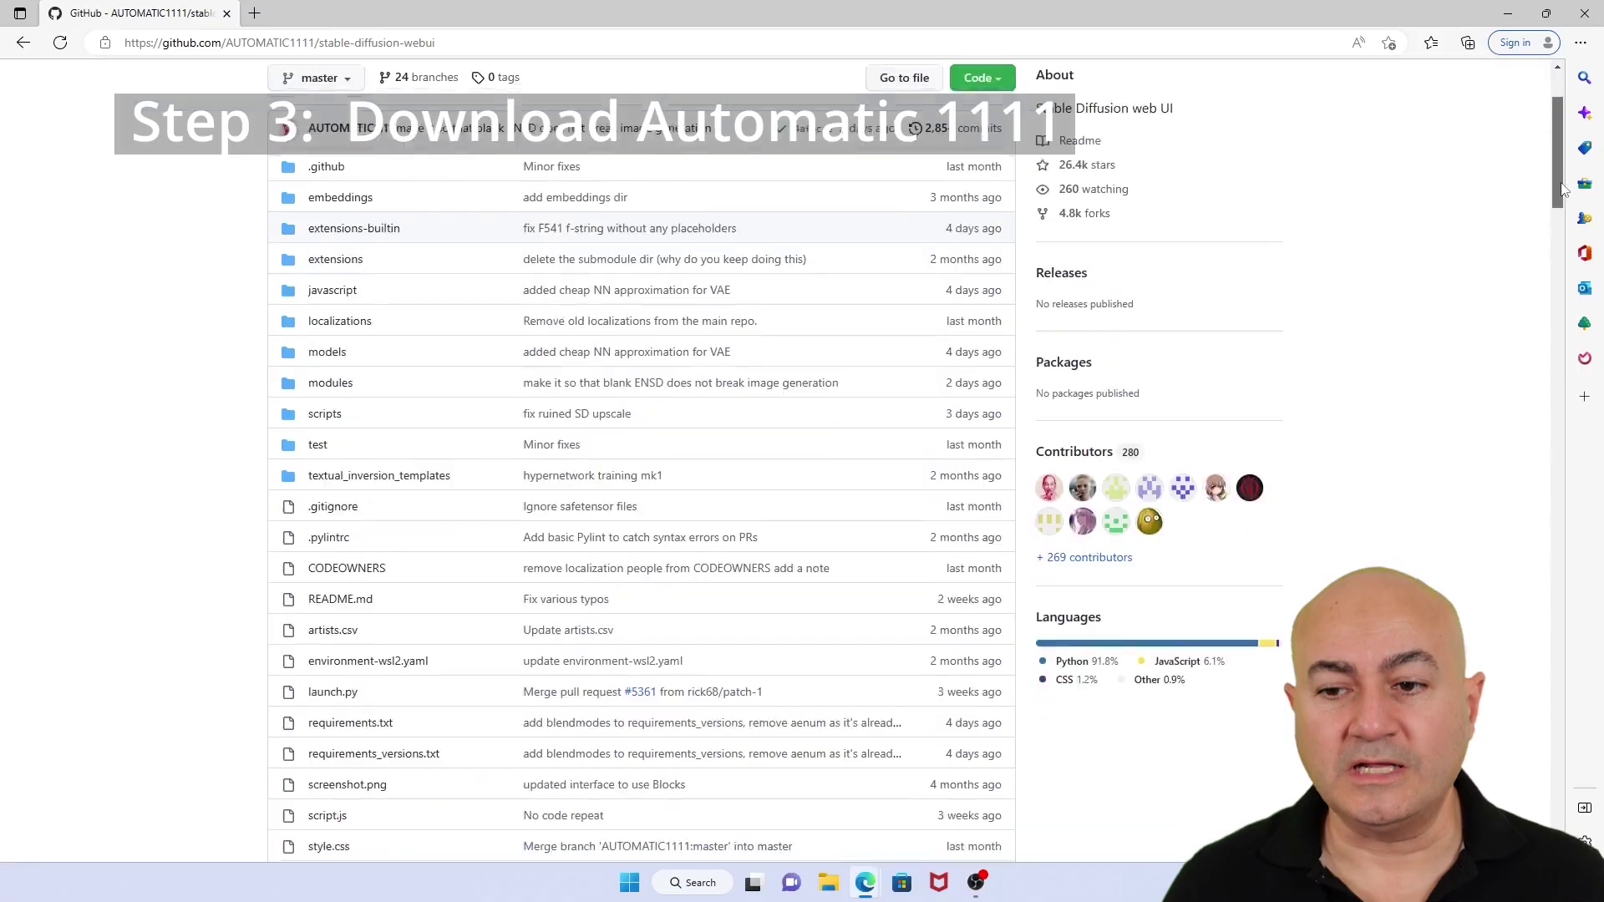
Copy the stable-diffusion-webui git clone command from the README, then bring up File Explorer.
{"action": "scroll", "coordinate": [1562, 232], "scroll_direction": "down", "scroll_amount": 3}
{"action": "left_click_drag", "start_coordinate": [1562, 232], "coordinate": [1589, 711]}
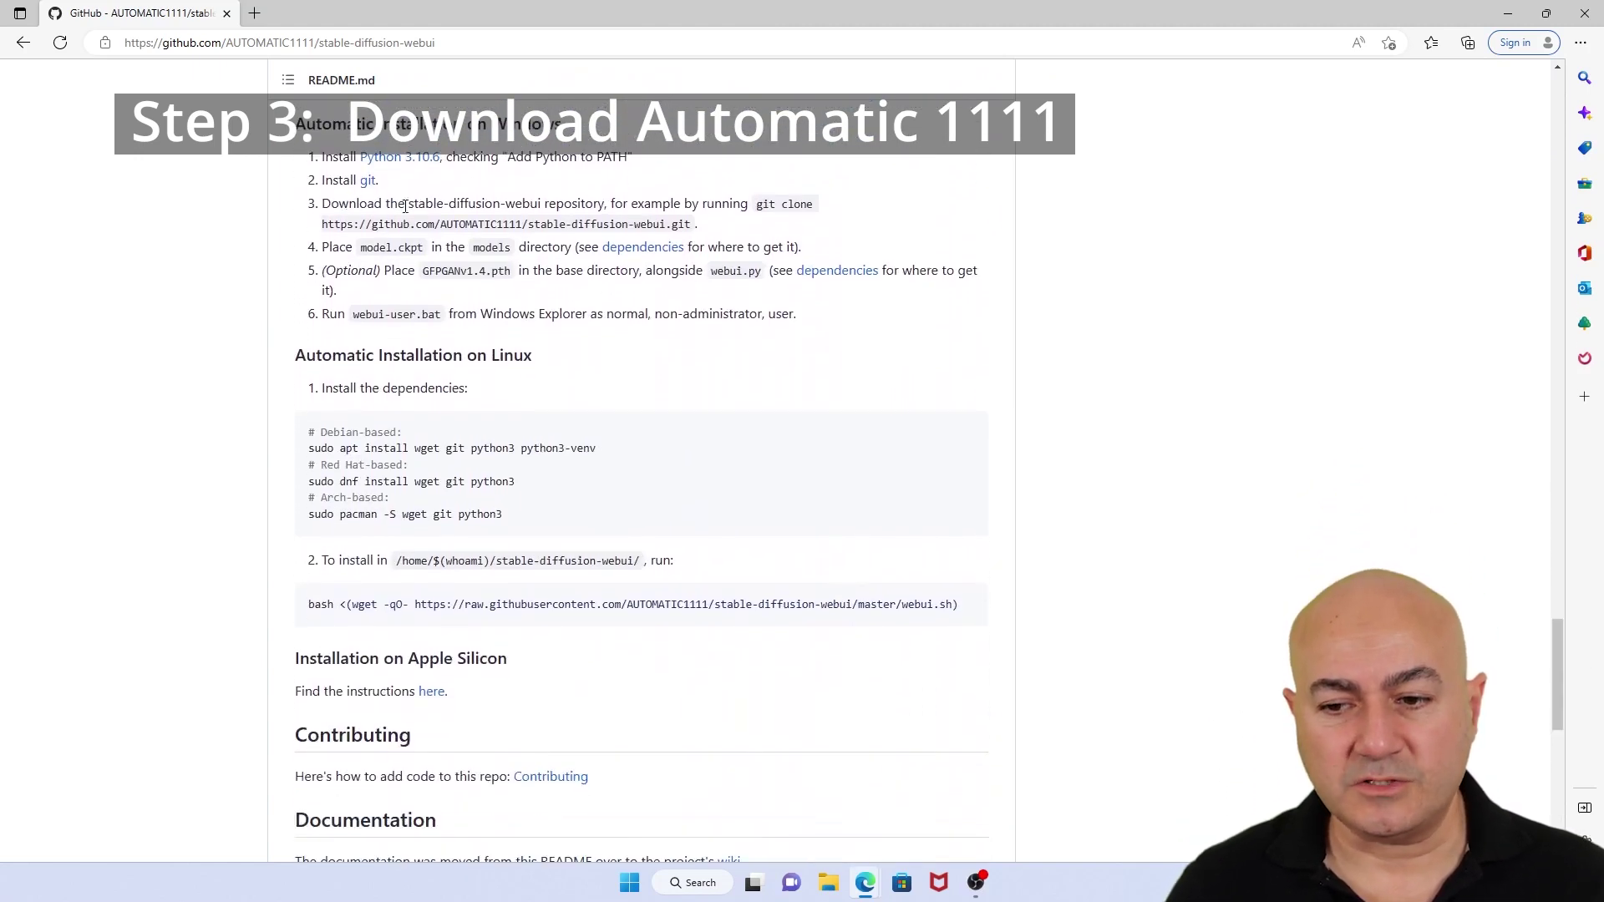
{"action": "left_click_drag", "start_coordinate": [758, 205], "coordinate": [693, 227]}
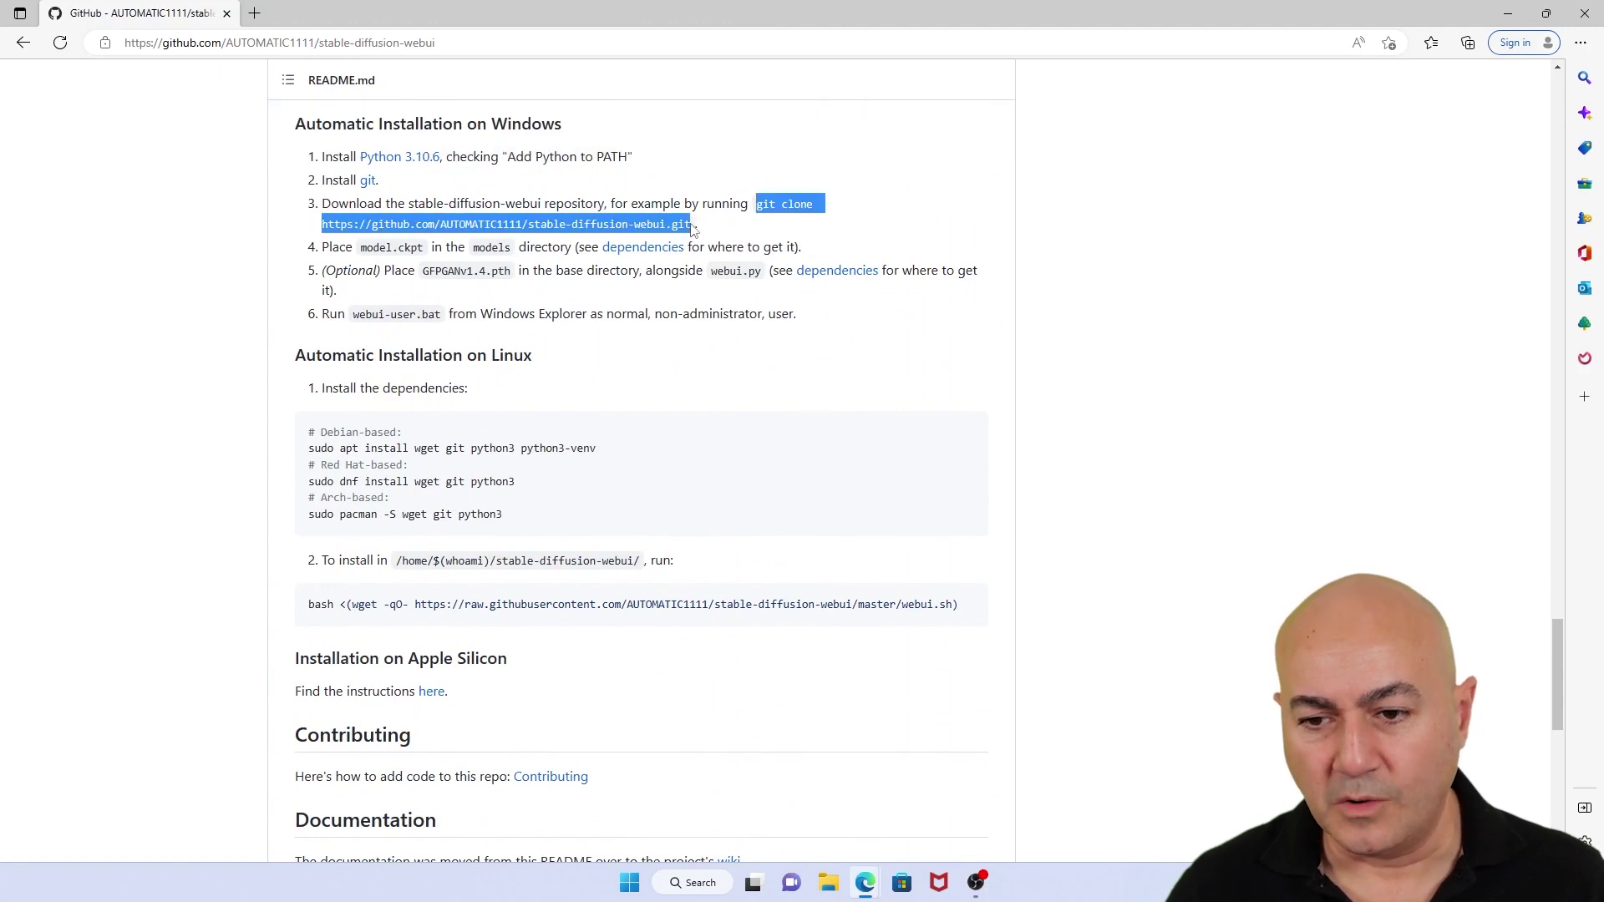
{"action": "right_click", "coordinate": [648, 227]}
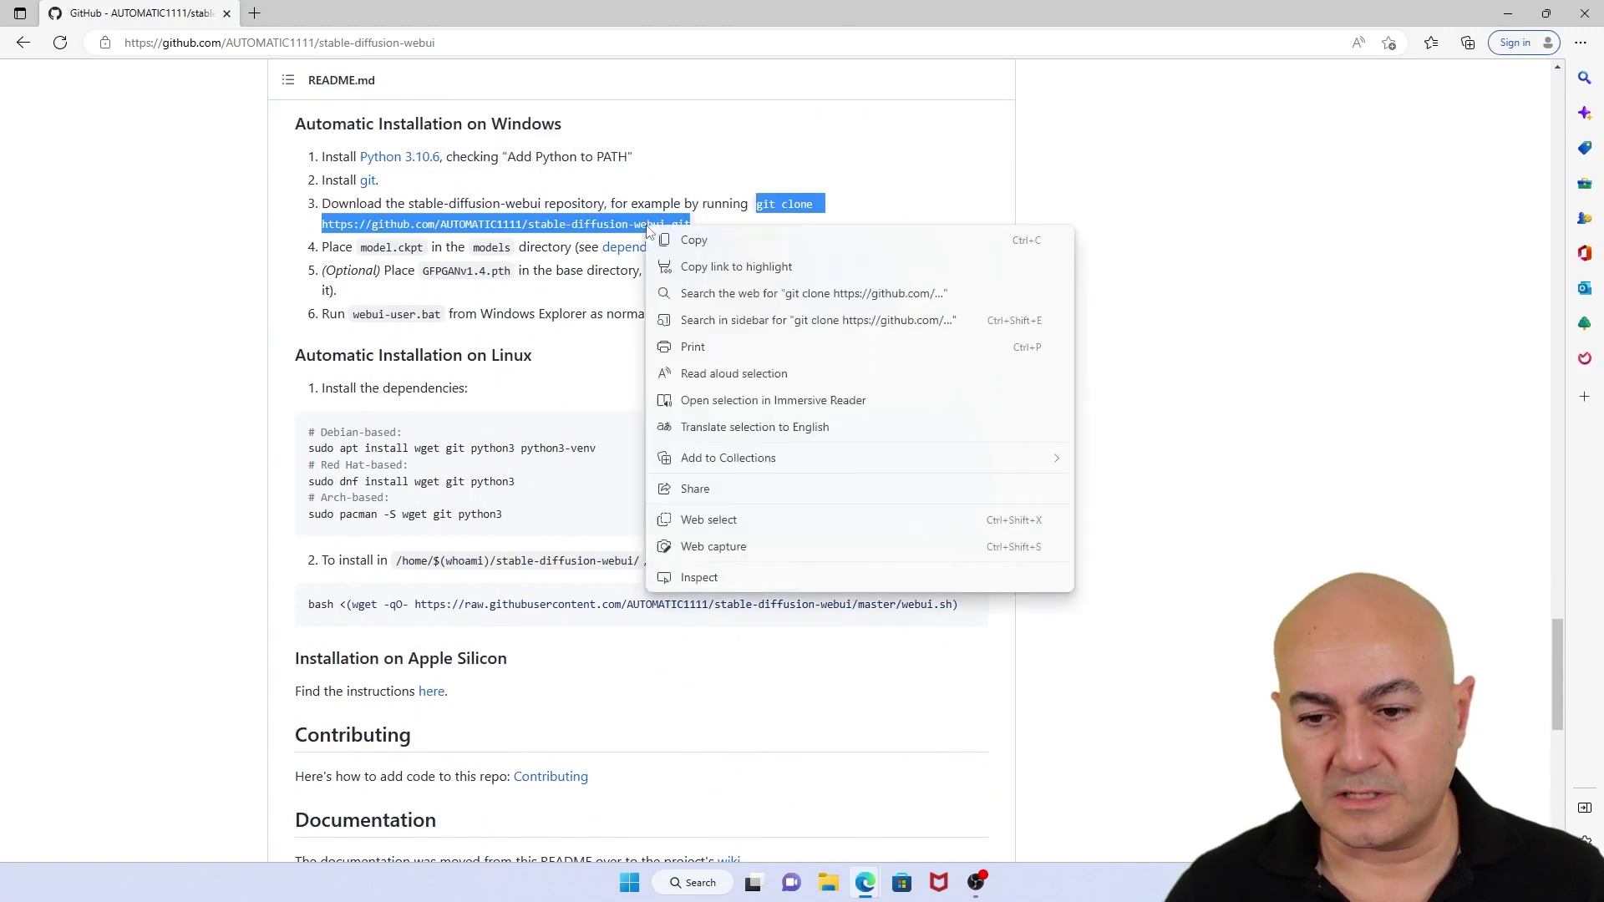
{"action": "left_click", "coordinate": [695, 242]}
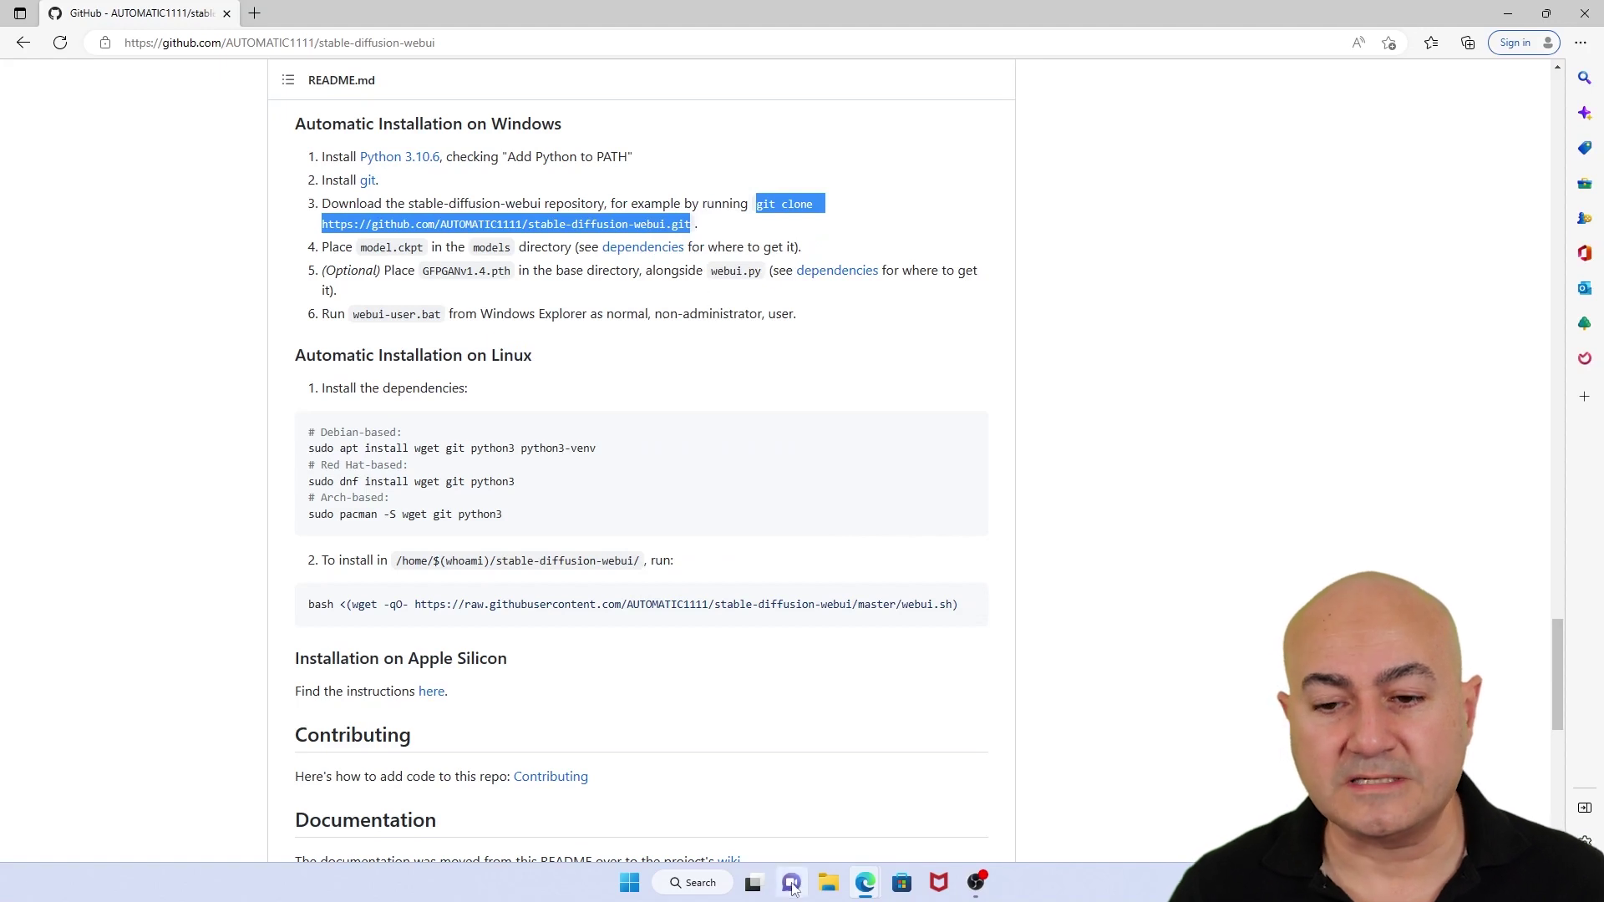
{"action": "left_click", "coordinate": [827, 885]}
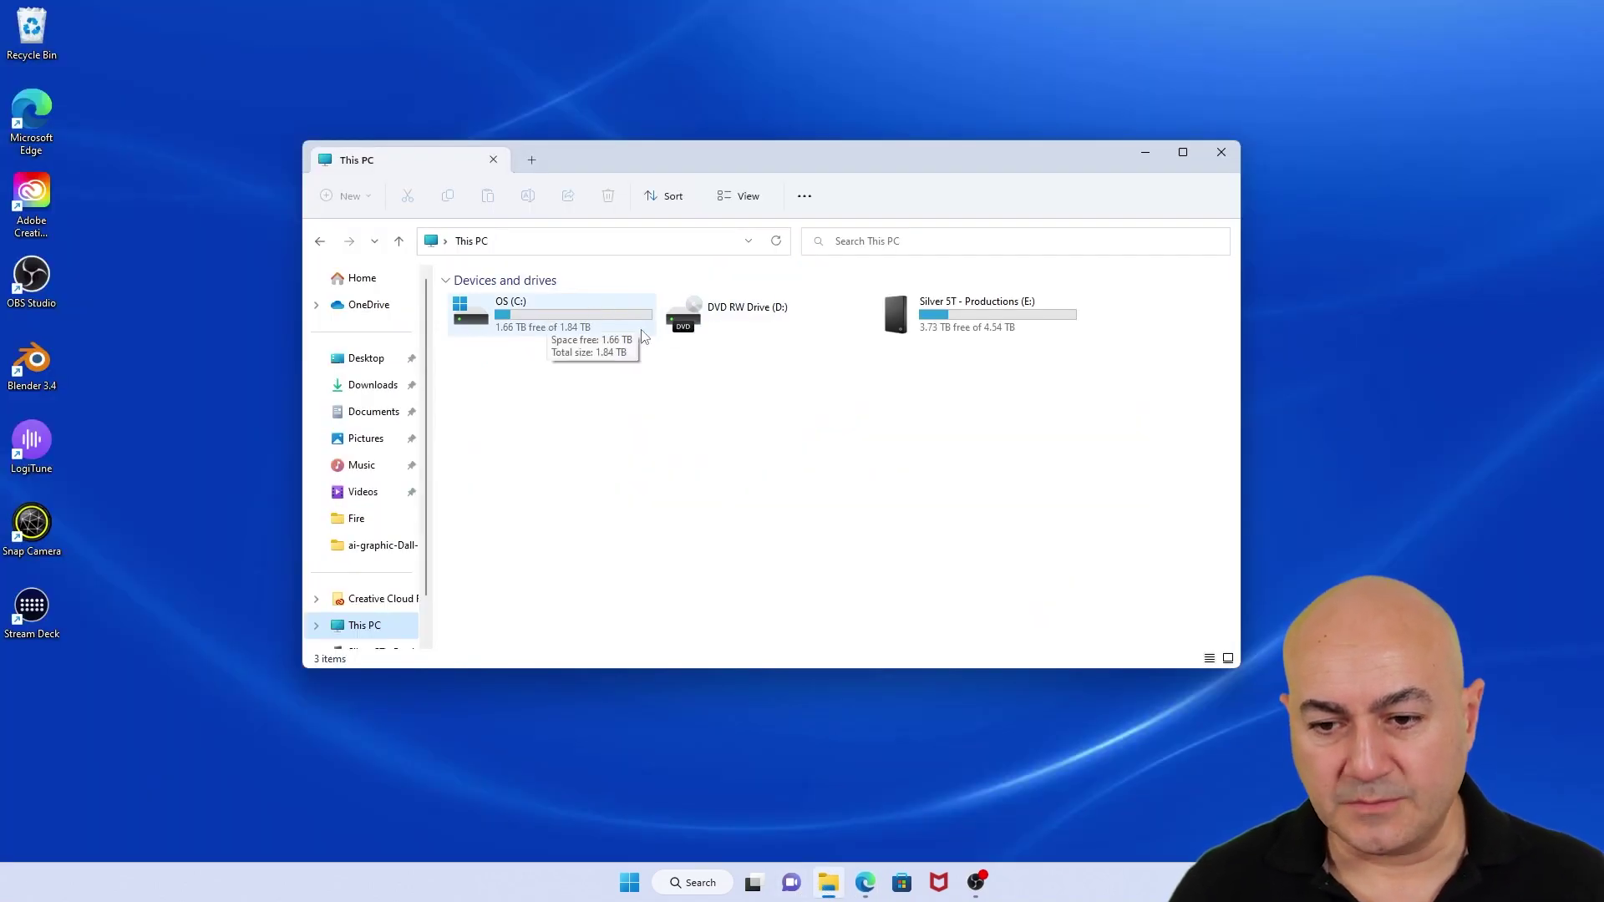
Create the folder C:\AI and open a Windows PowerShell terminal inside it.
{"action": "double_click", "coordinate": [634, 313]}
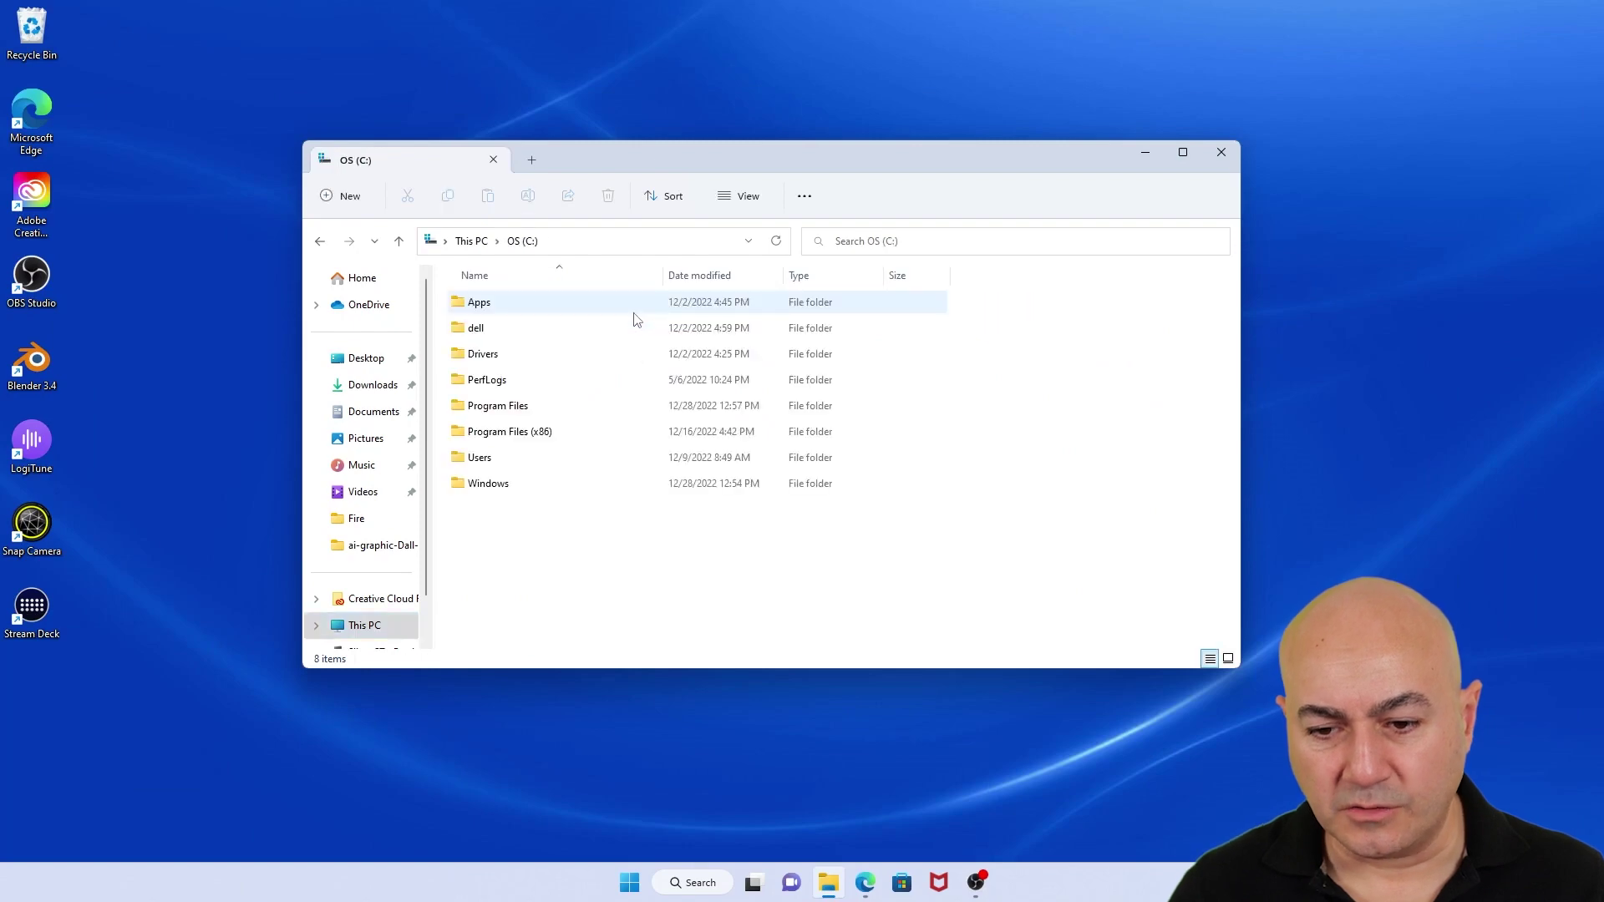
{"action": "right_click", "coordinate": [507, 535]}
{"action": "mouse_move", "coordinate": [629, 661]}
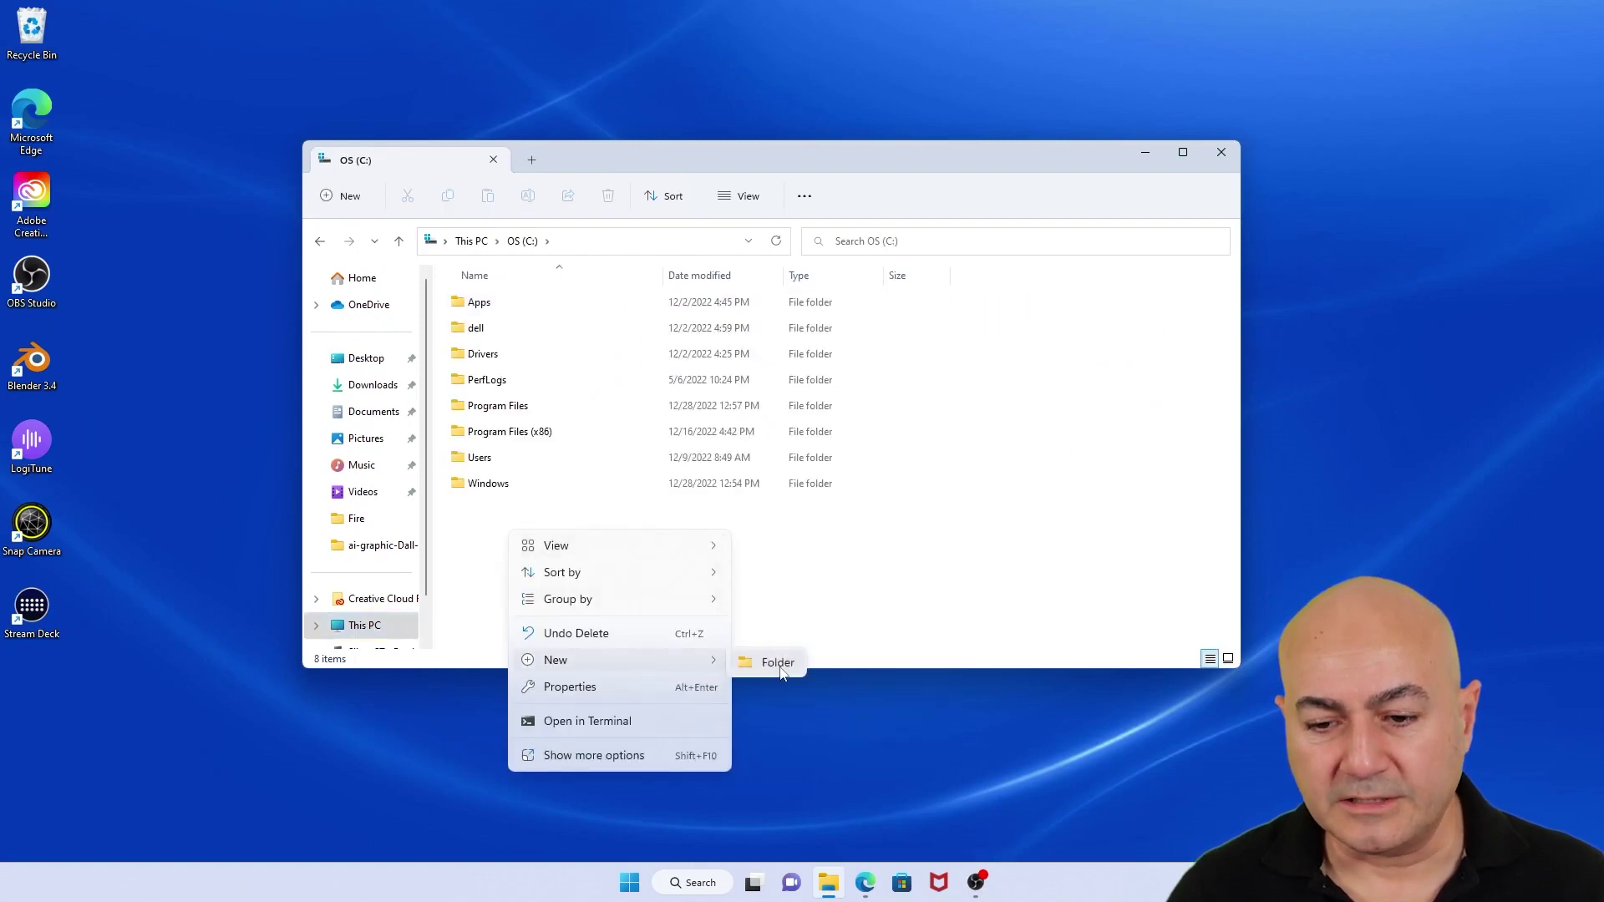
{"action": "left_click", "coordinate": [781, 668]}
{"action": "type", "text": "A"}
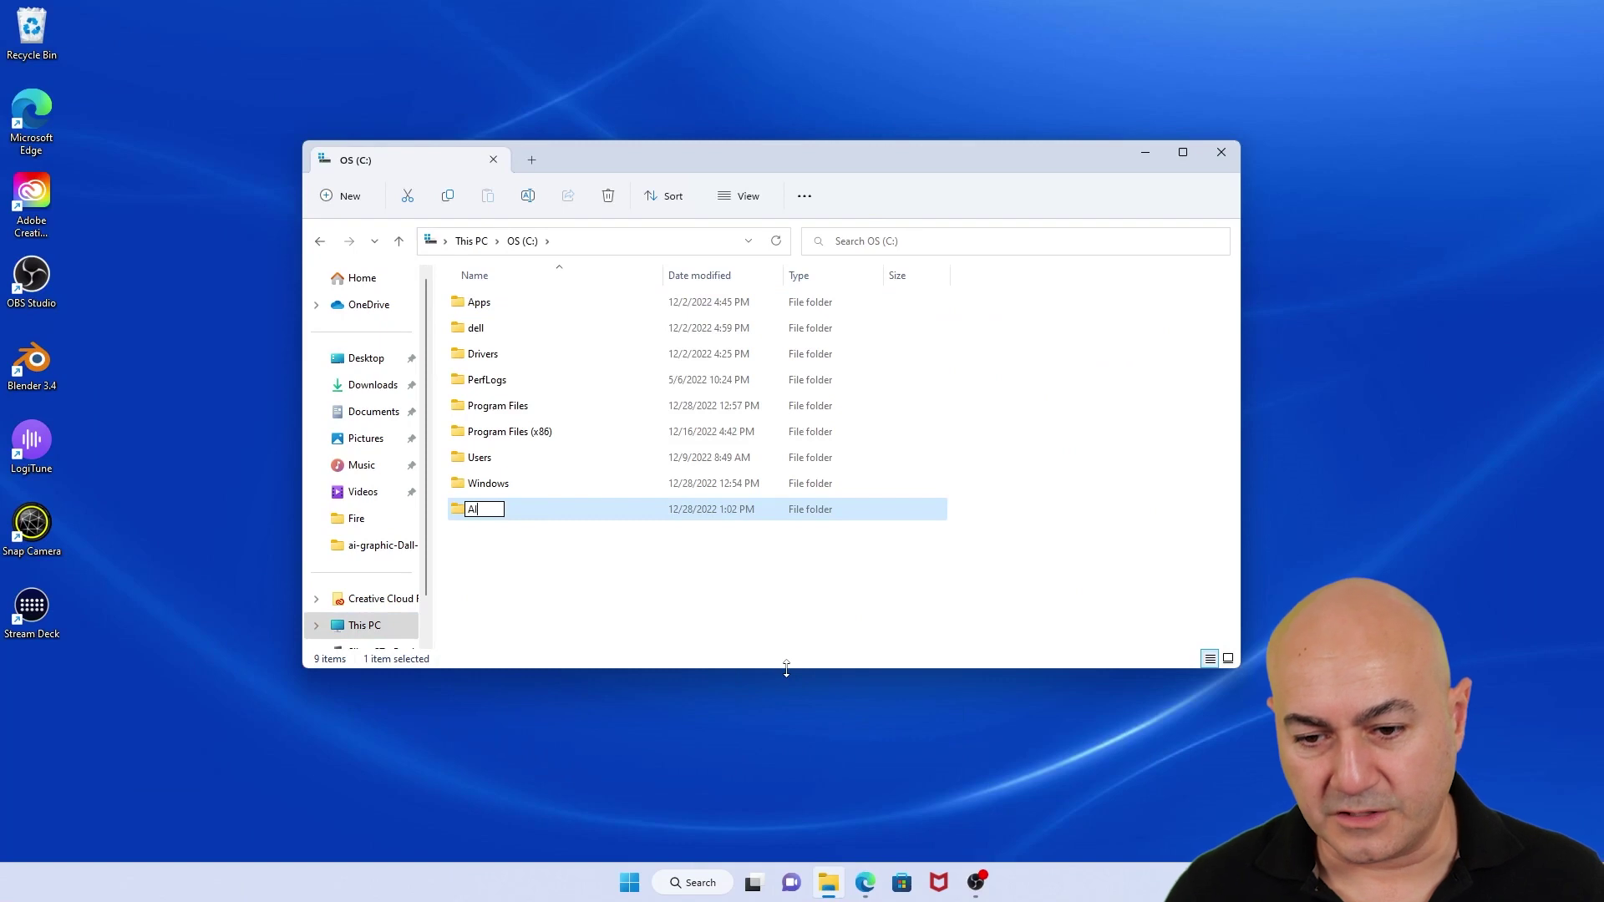
{"action": "type", "text": "I"}
{"action": "key", "text": "Return"}
{"action": "key", "text": "Return"}
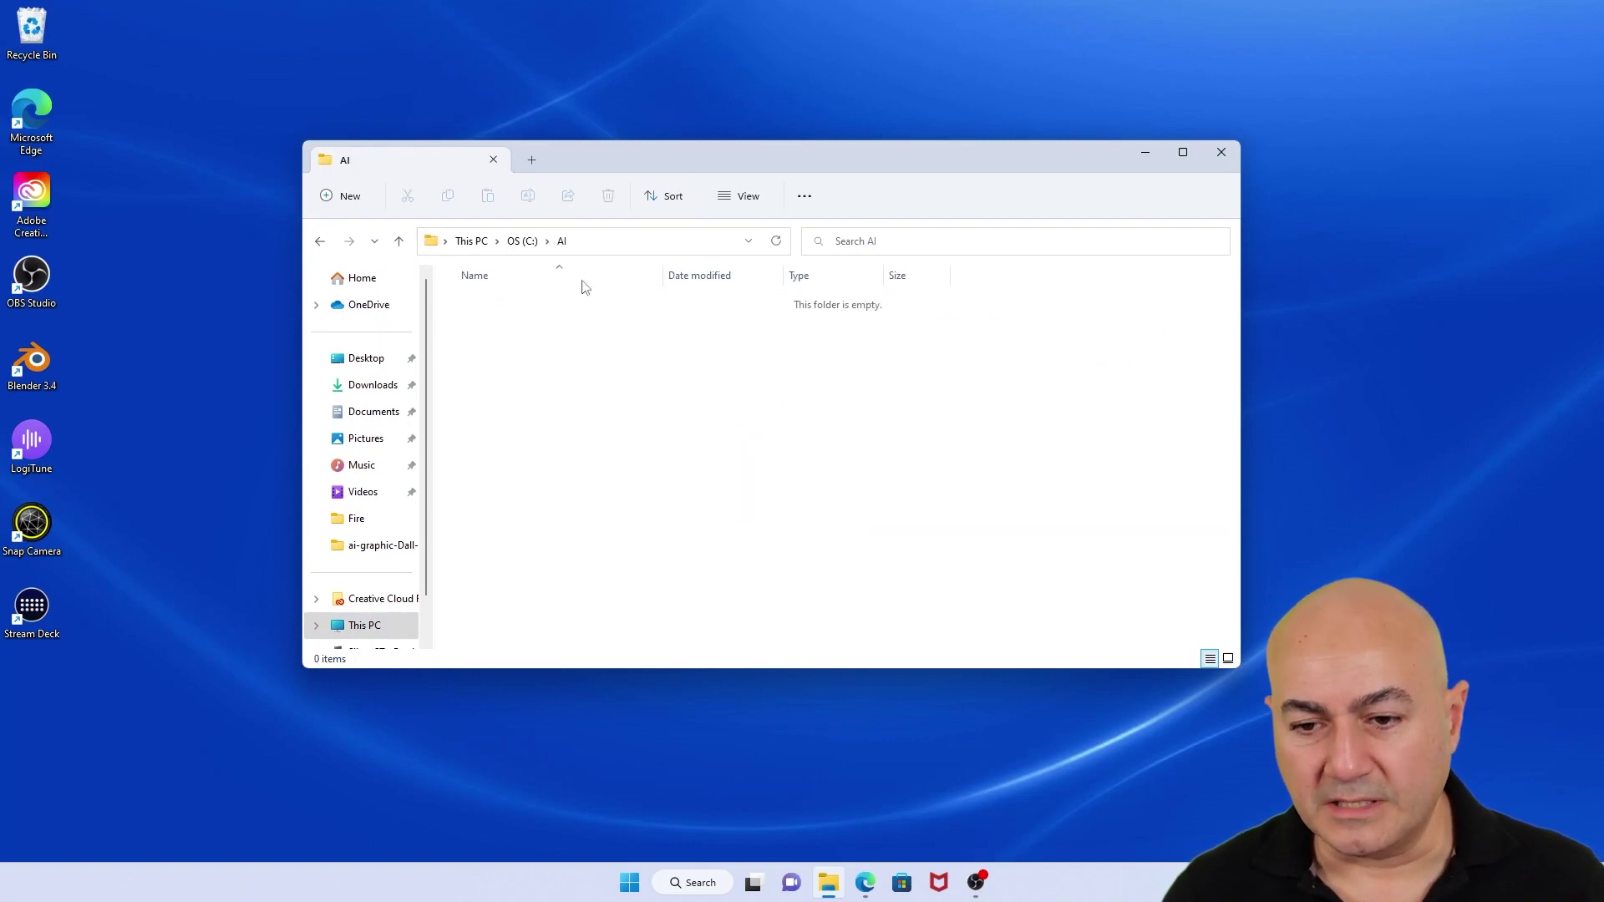
{"action": "right_click", "coordinate": [571, 371]}
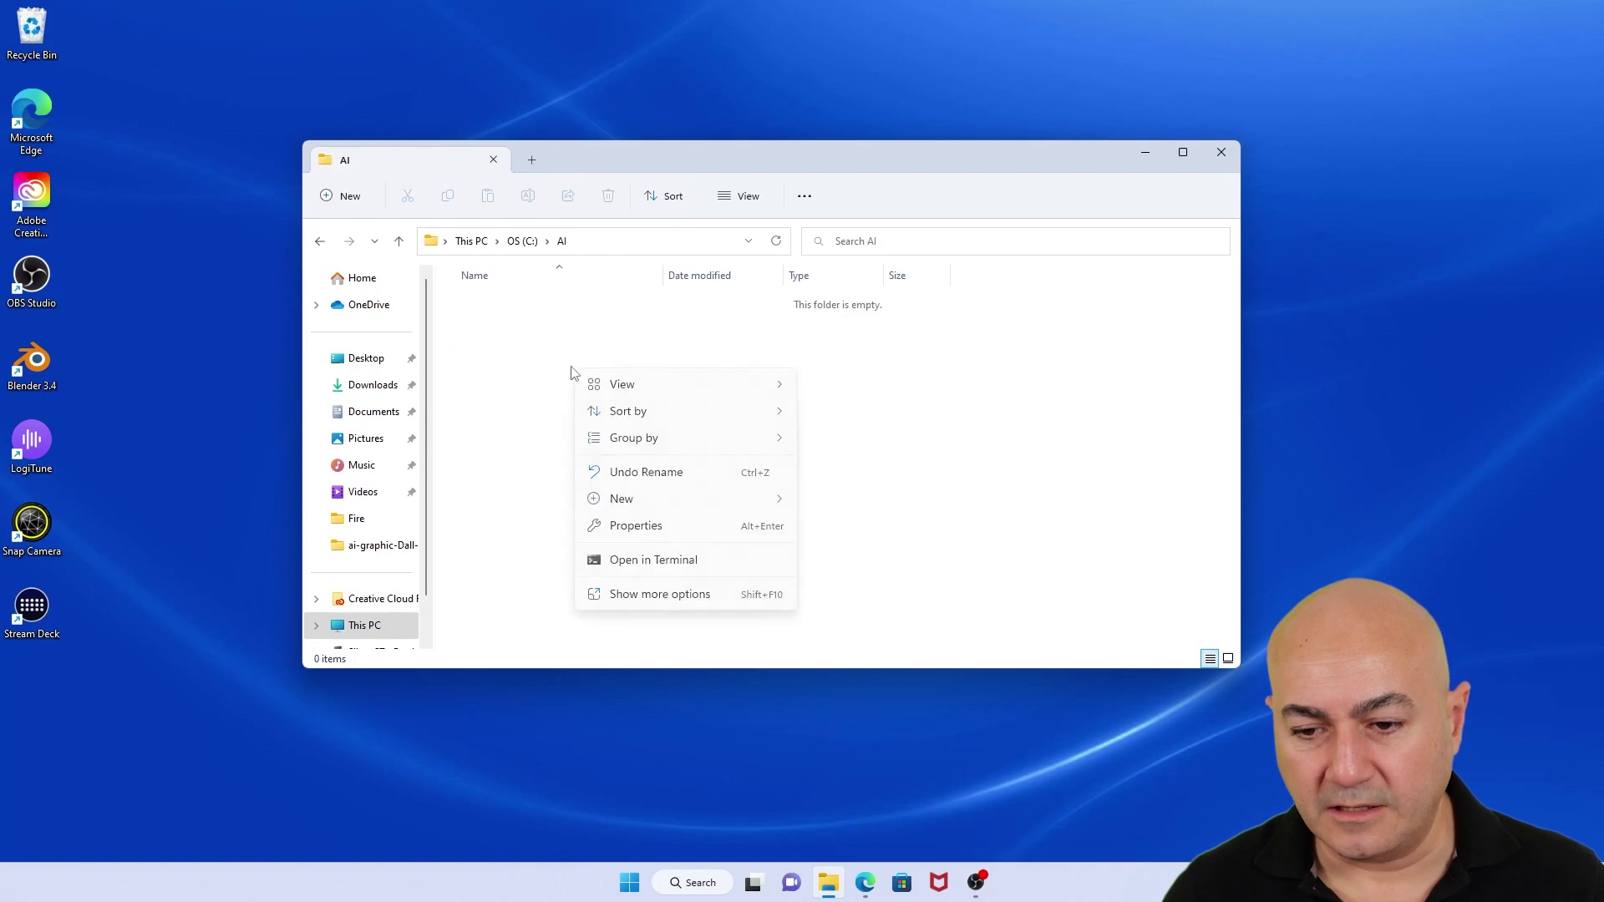
{"action": "left_click", "coordinate": [627, 568]}
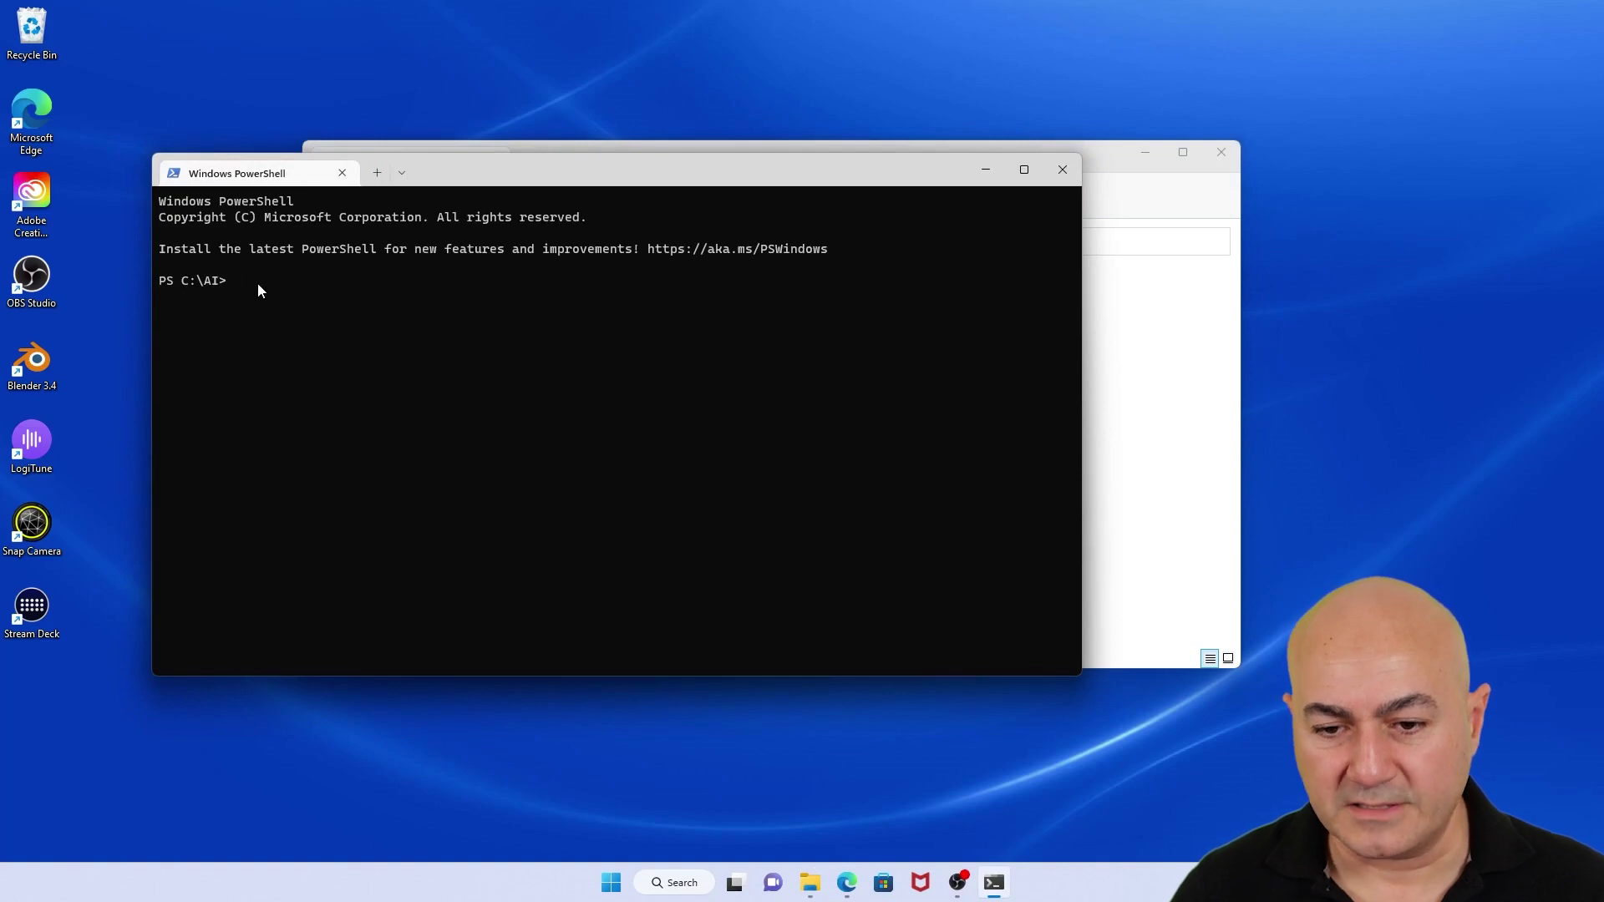
{"action": "type", "text": "git clone https://github.com/AUTOMATIC1111/stable-diffusion-webui.git"}
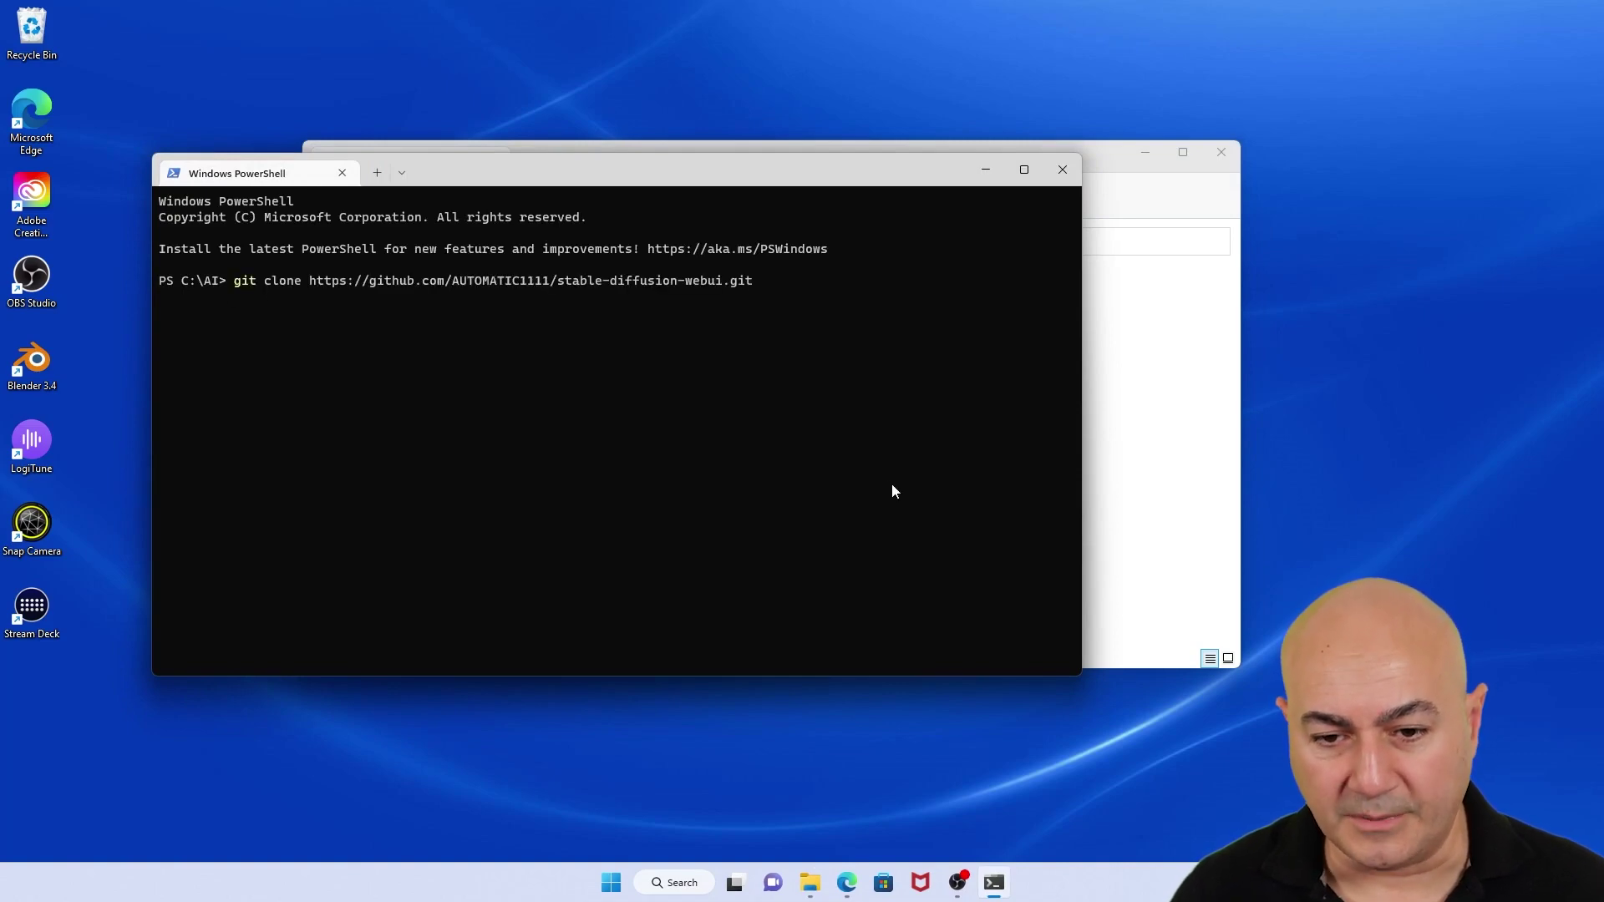
{"action": "key", "text": "Return"}
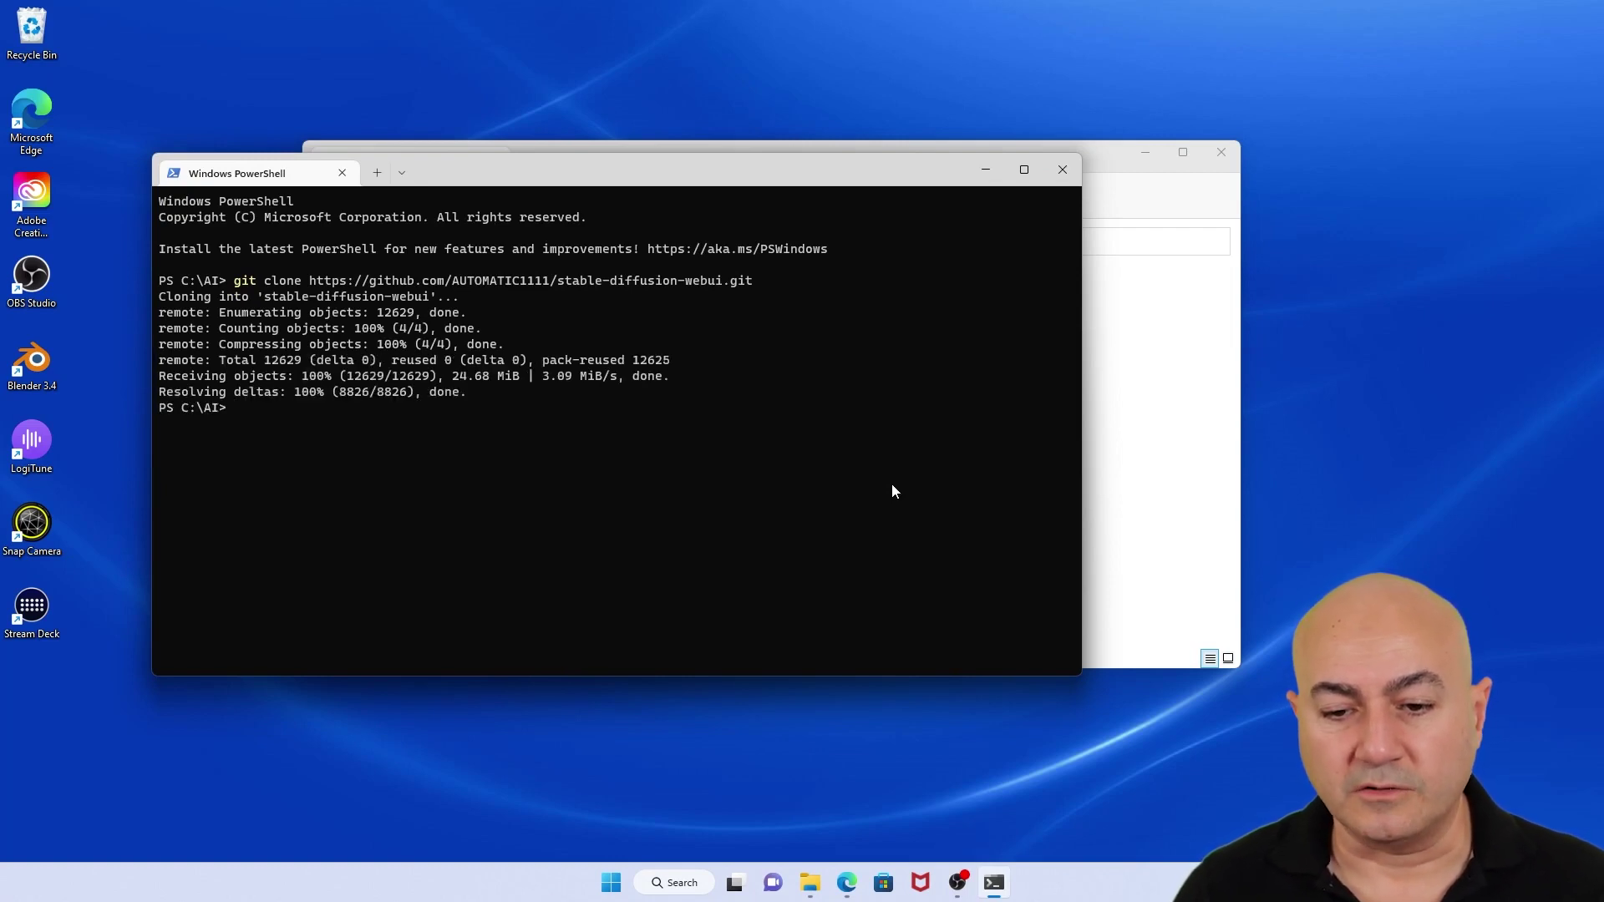
{"action": "left_click", "coordinate": [1059, 172]}
Browse from C: into AI\stable-diffusion-webui\models\Stable-diffusion.
{"action": "left_click", "coordinate": [521, 243]}
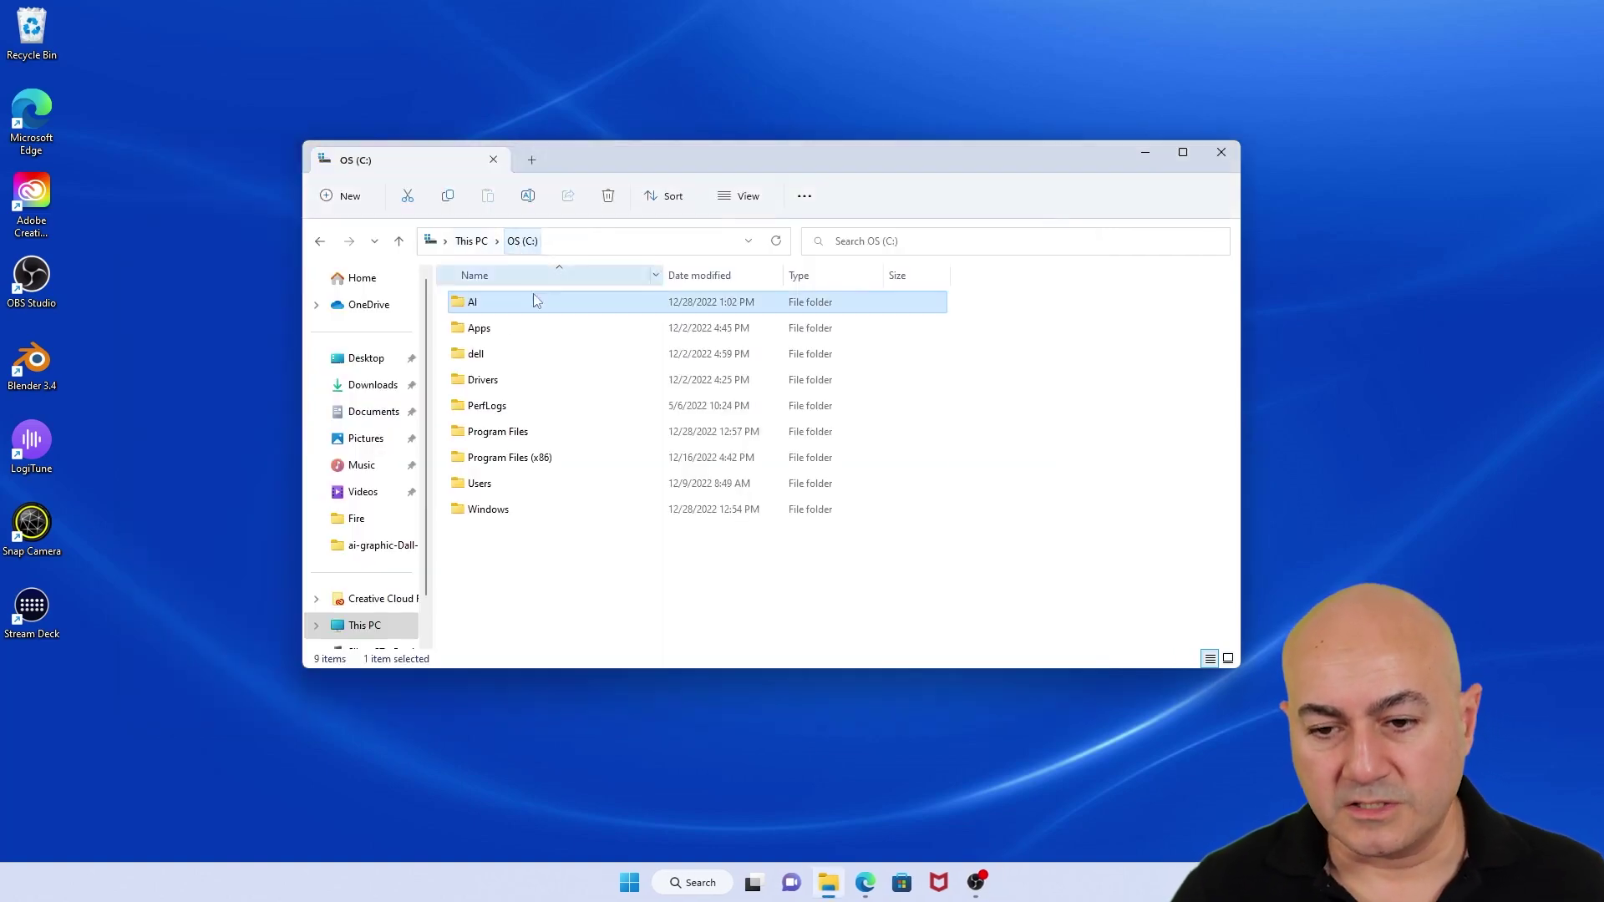
{"action": "double_click", "coordinate": [513, 305]}
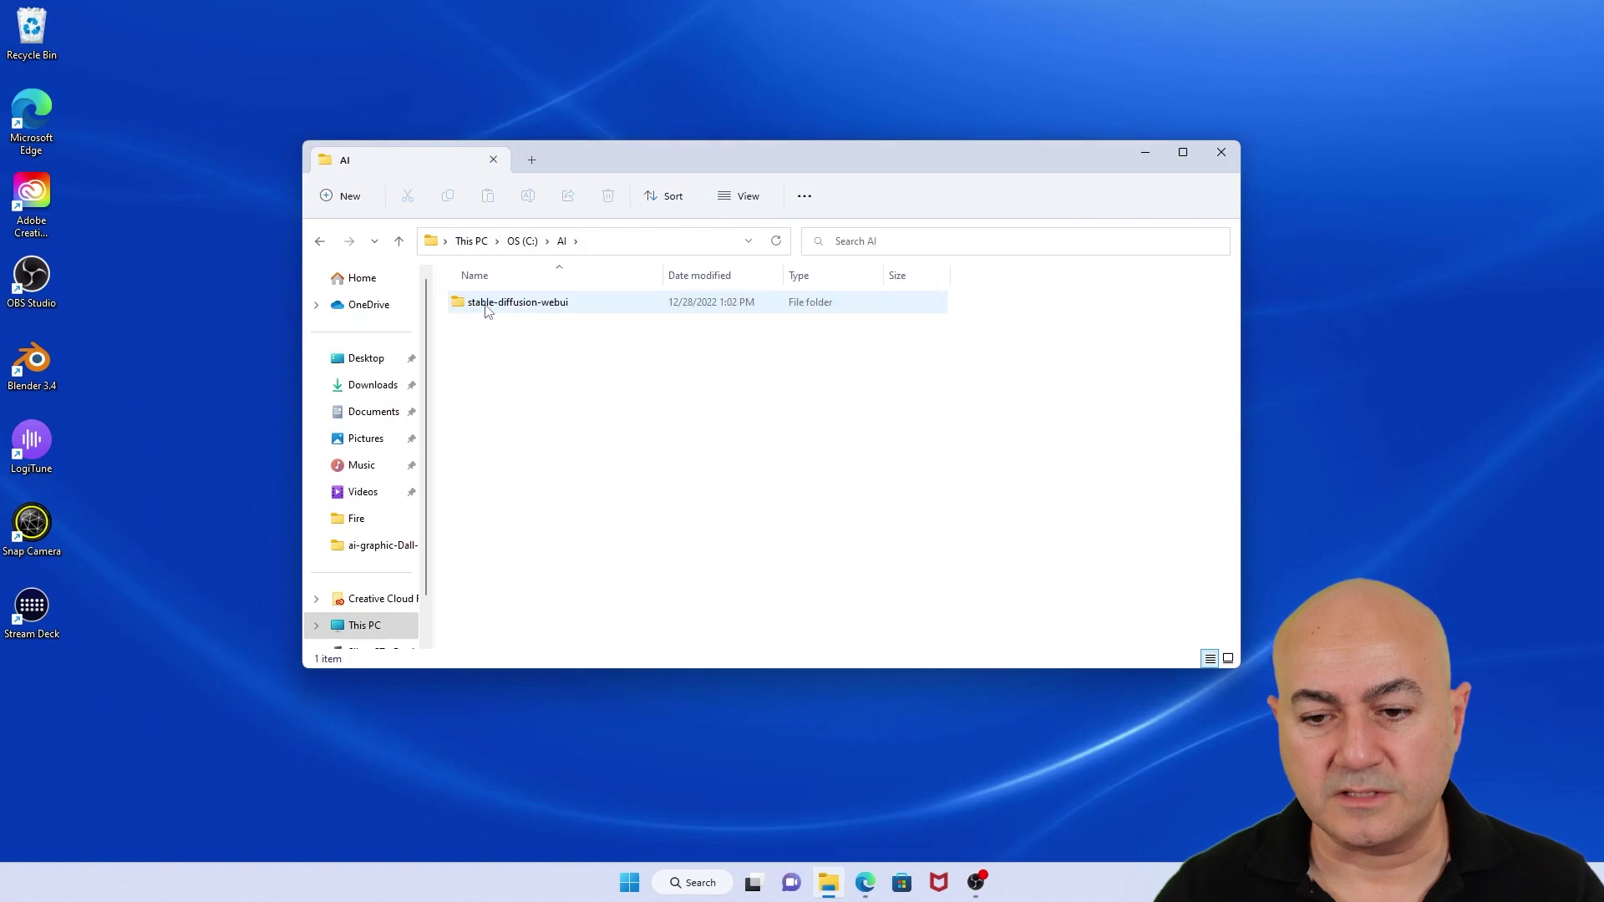
{"action": "double_click", "coordinate": [492, 307]}
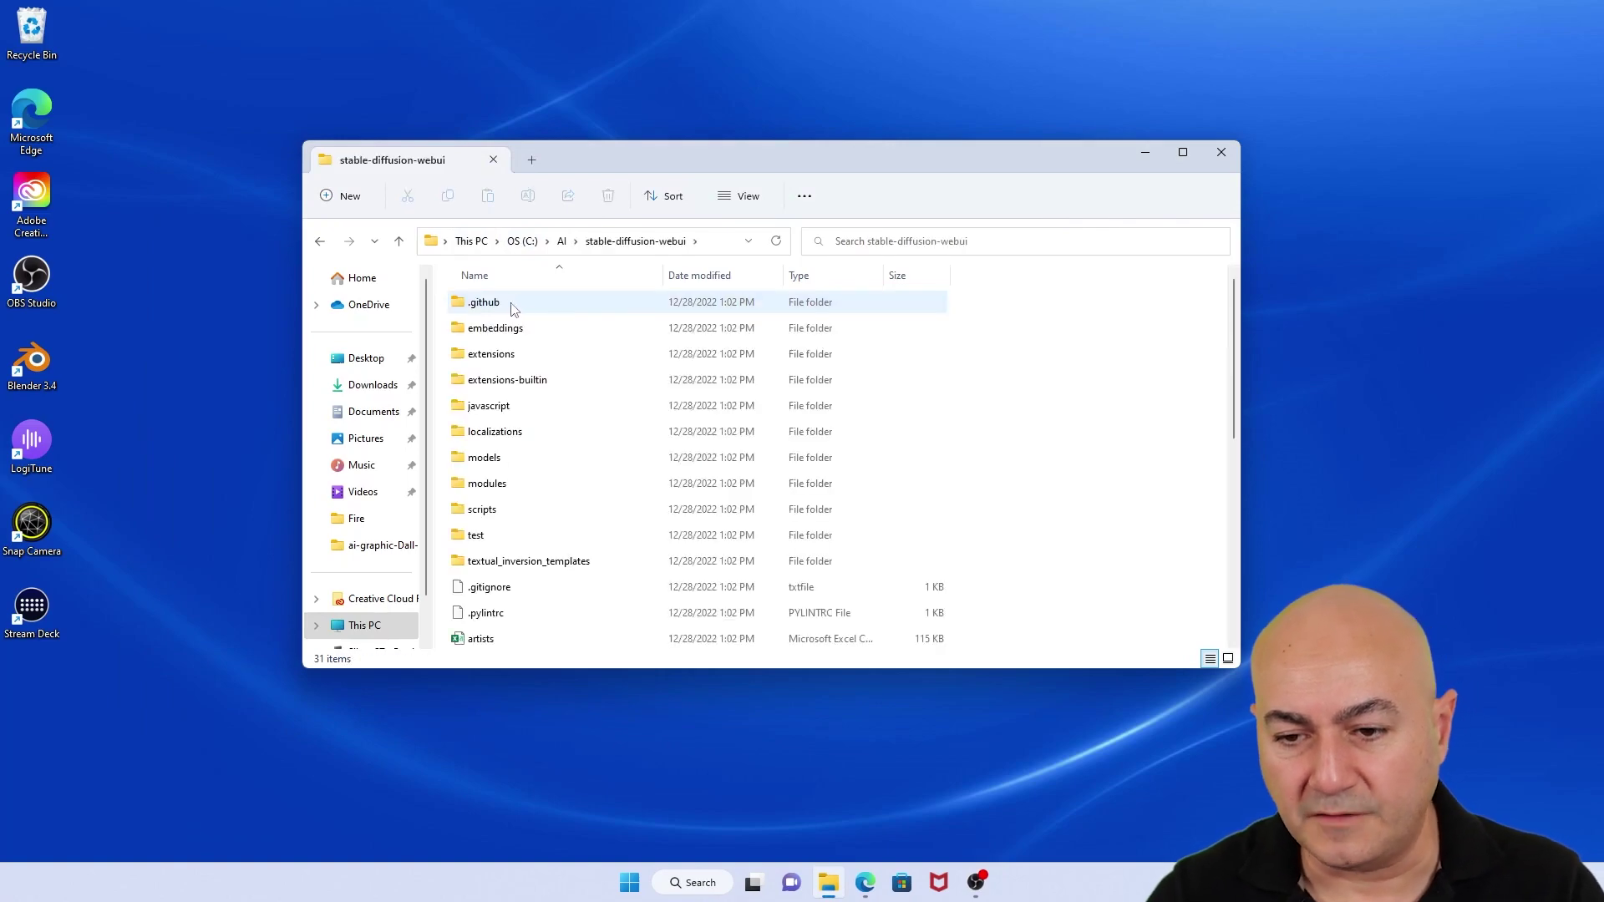
{"action": "double_click", "coordinate": [509, 461]}
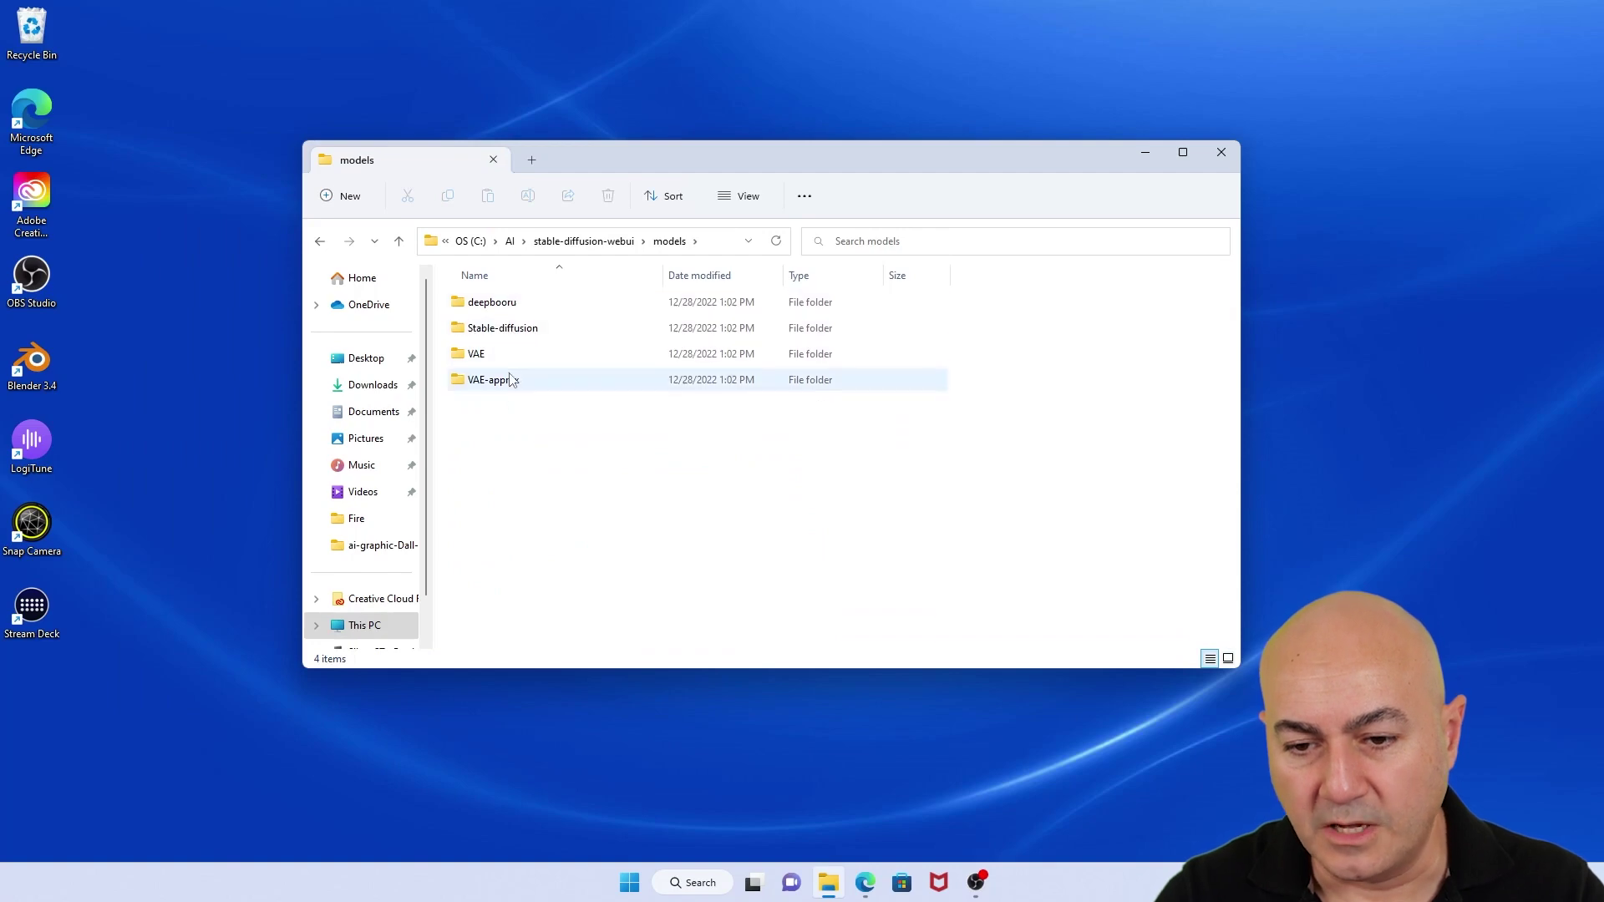
{"action": "double_click", "coordinate": [531, 330]}
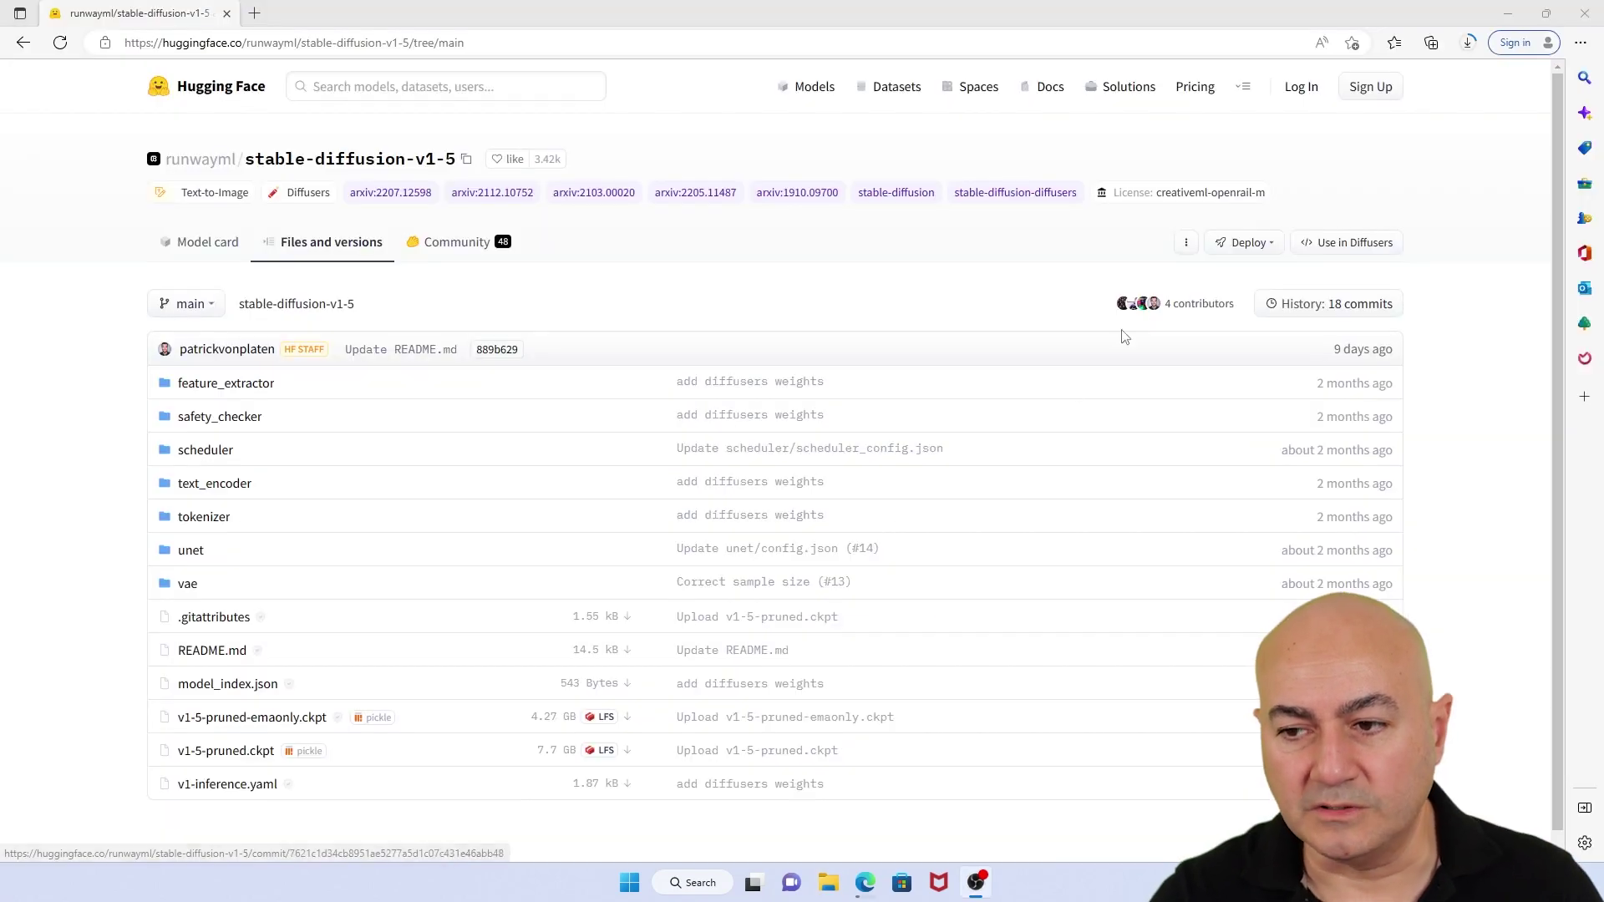
Start a Hugging Face sign-up by entering an email and the account password.
{"action": "left_click", "coordinate": [1368, 90]}
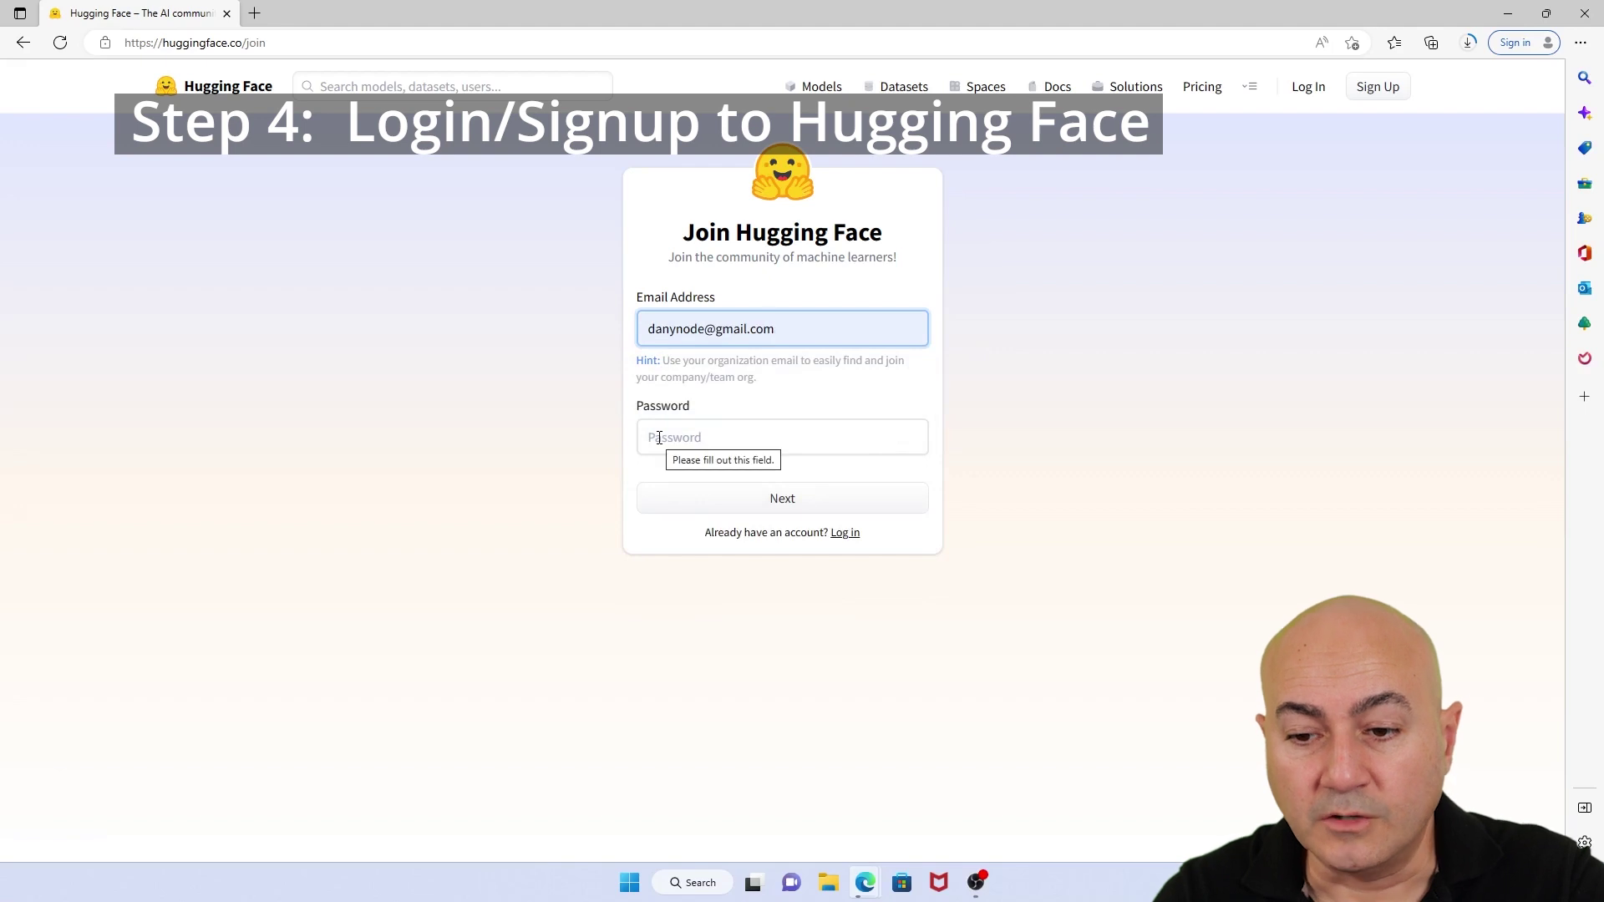
{"action": "left_click", "coordinate": [659, 437]}
{"action": "type", "text": "*"}
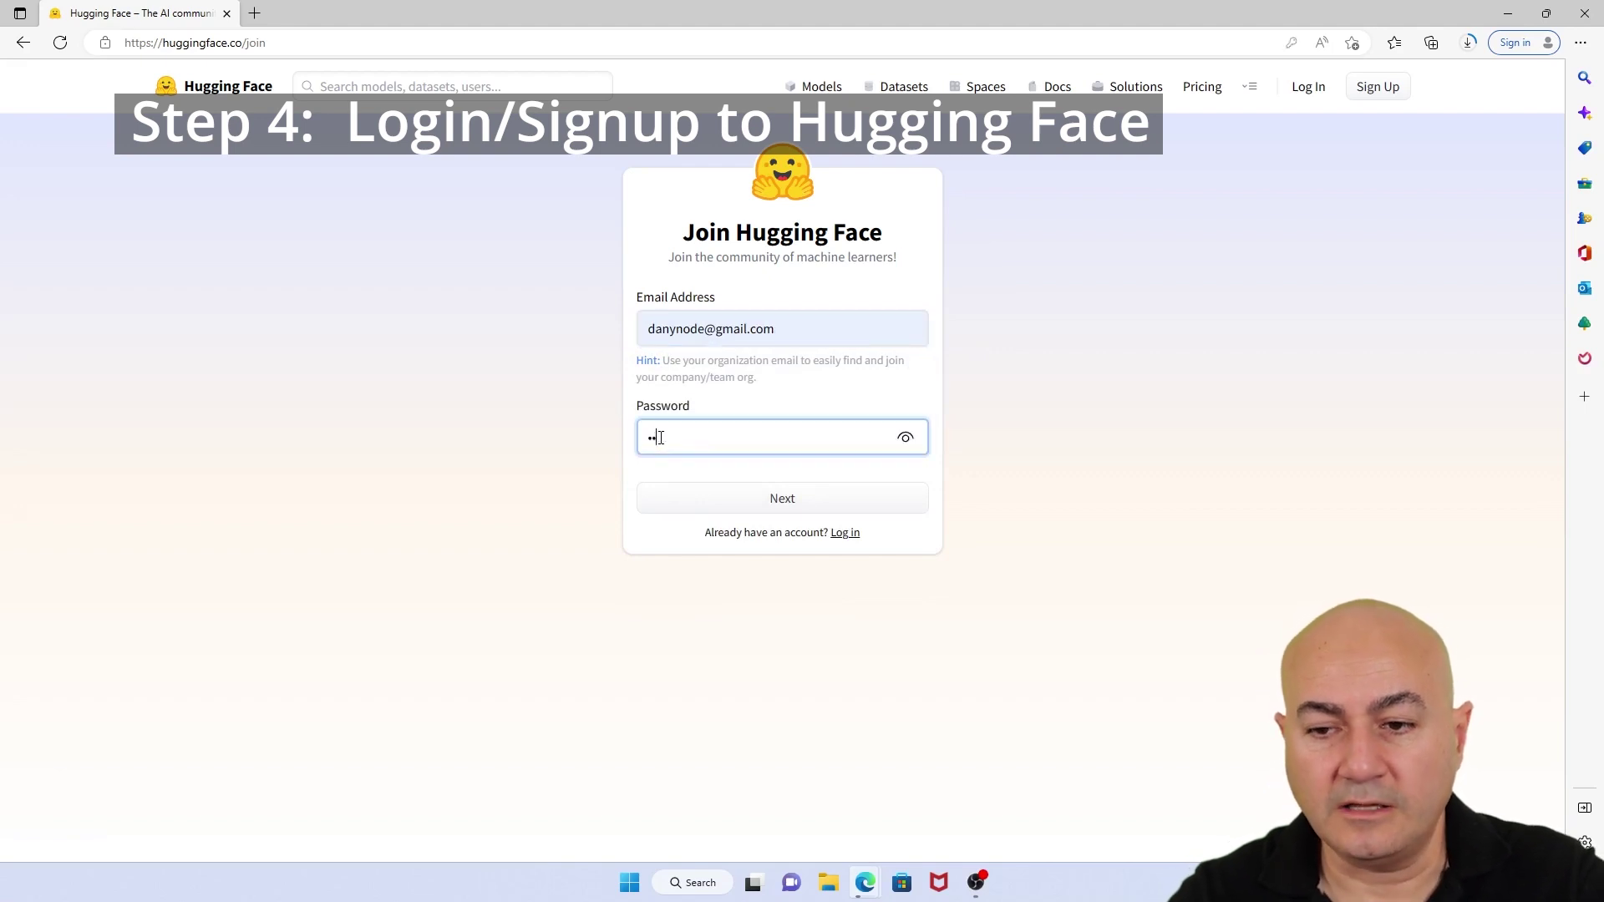
{"action": "key", "text": "Return"}
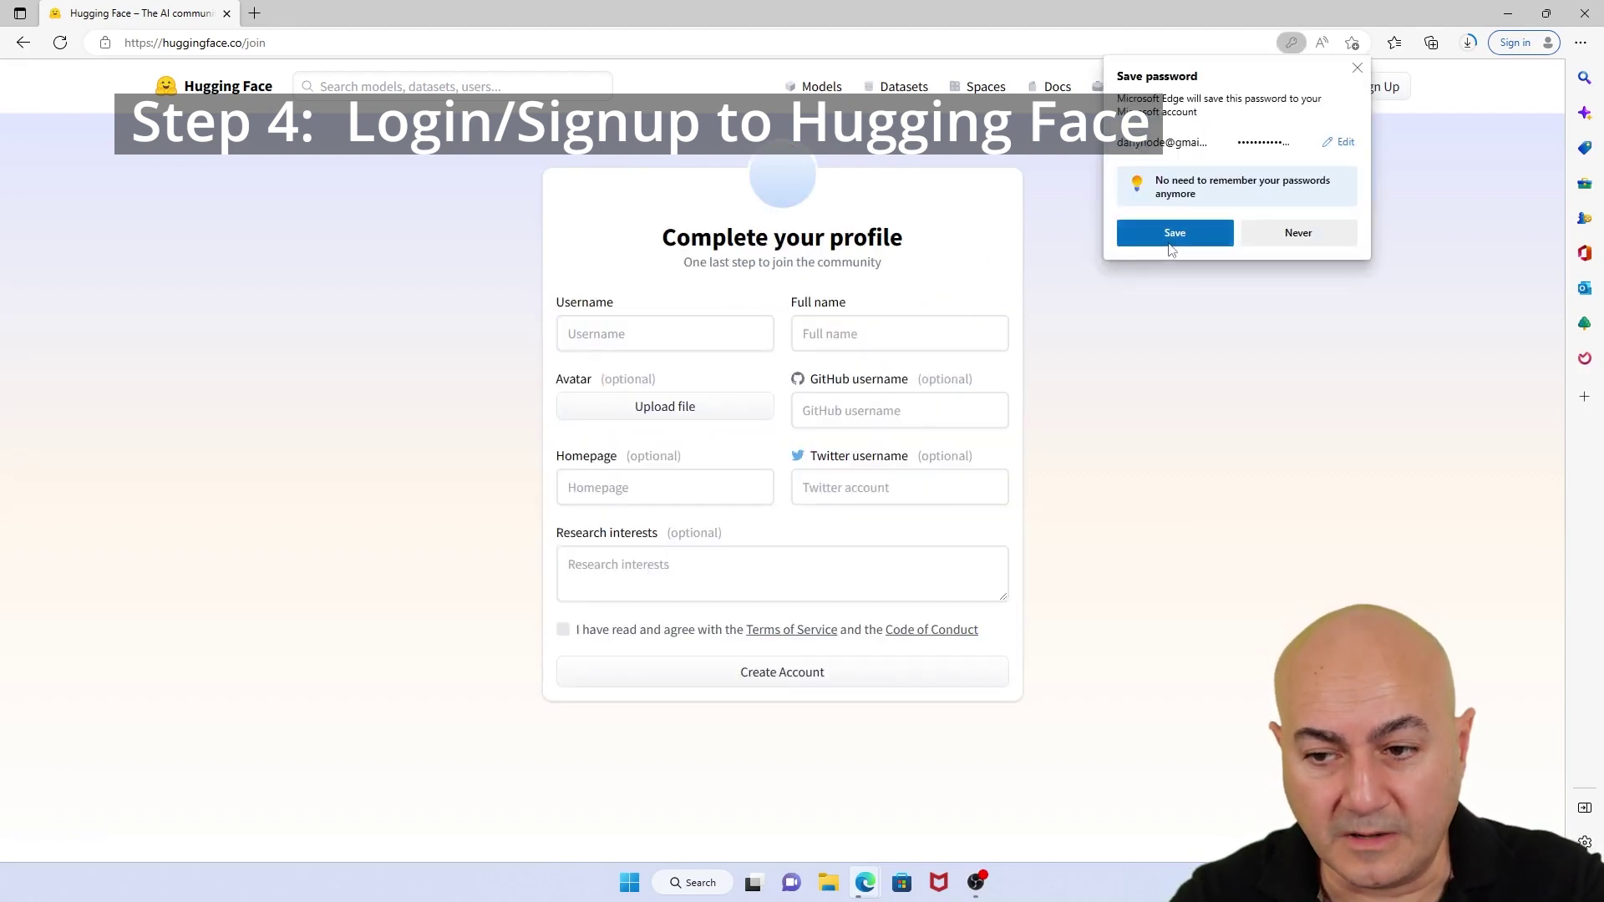
{"action": "left_click", "coordinate": [1173, 234]}
Fill in the username and full name, agree to the terms, and create the account.
{"action": "left_click", "coordinate": [598, 340]}
{"action": "type", "text": "danynet"}
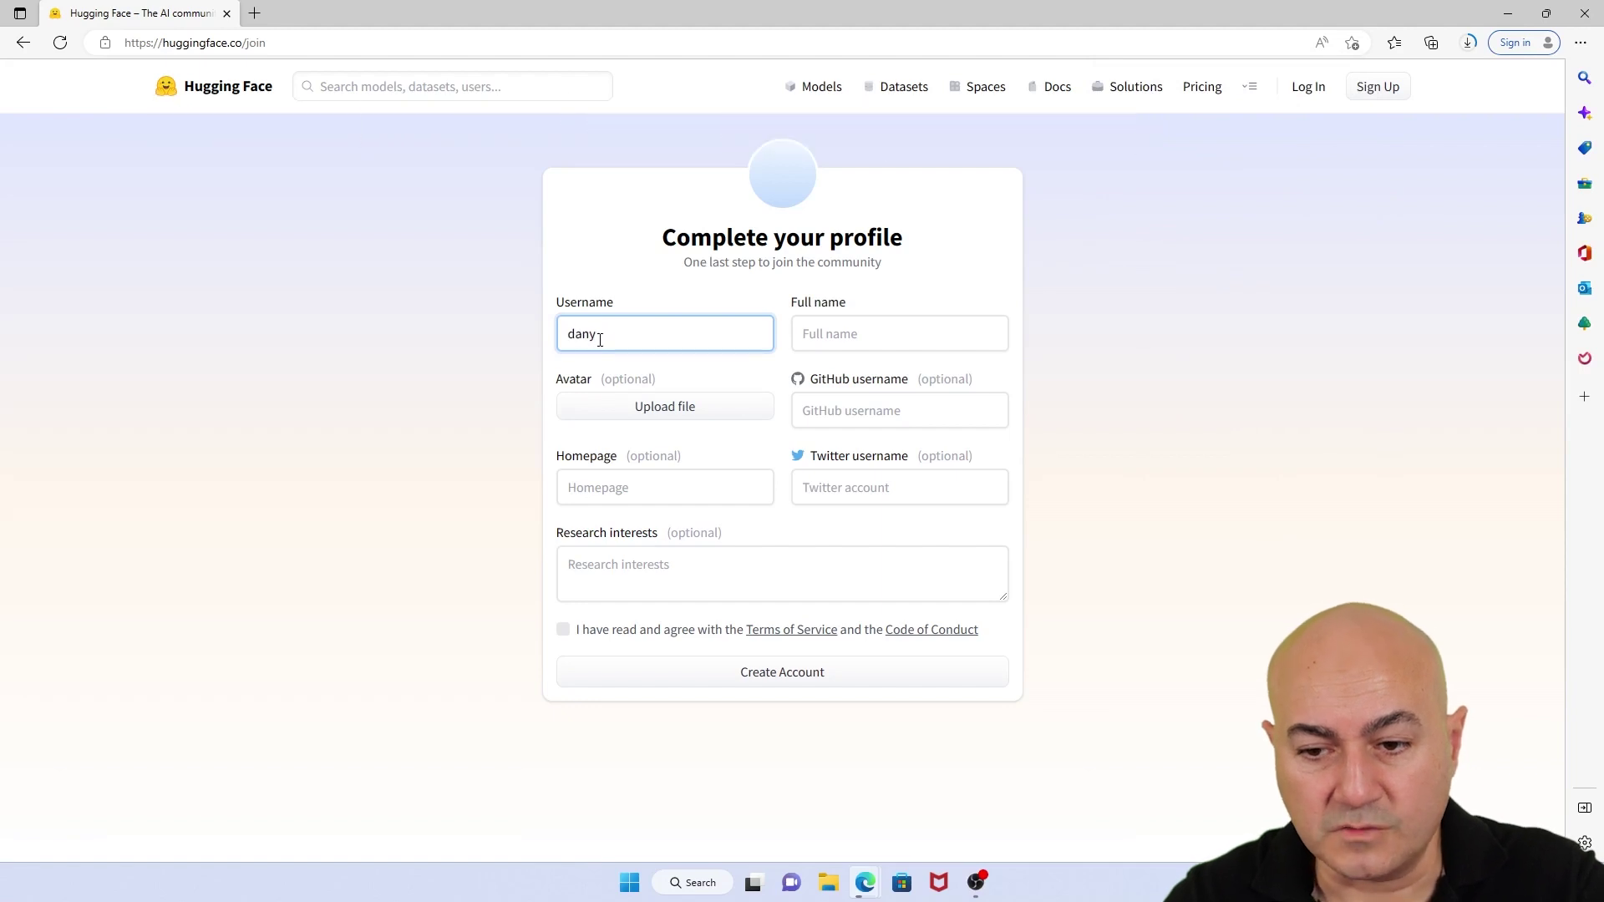
{"action": "key", "text": "BackSpace"}
{"action": "key", "text": "BackSpace"}
{"action": "type", "text": "ode"}
{"action": "left_click", "coordinate": [838, 333]}
{"action": "type", "text": "Dany N"}
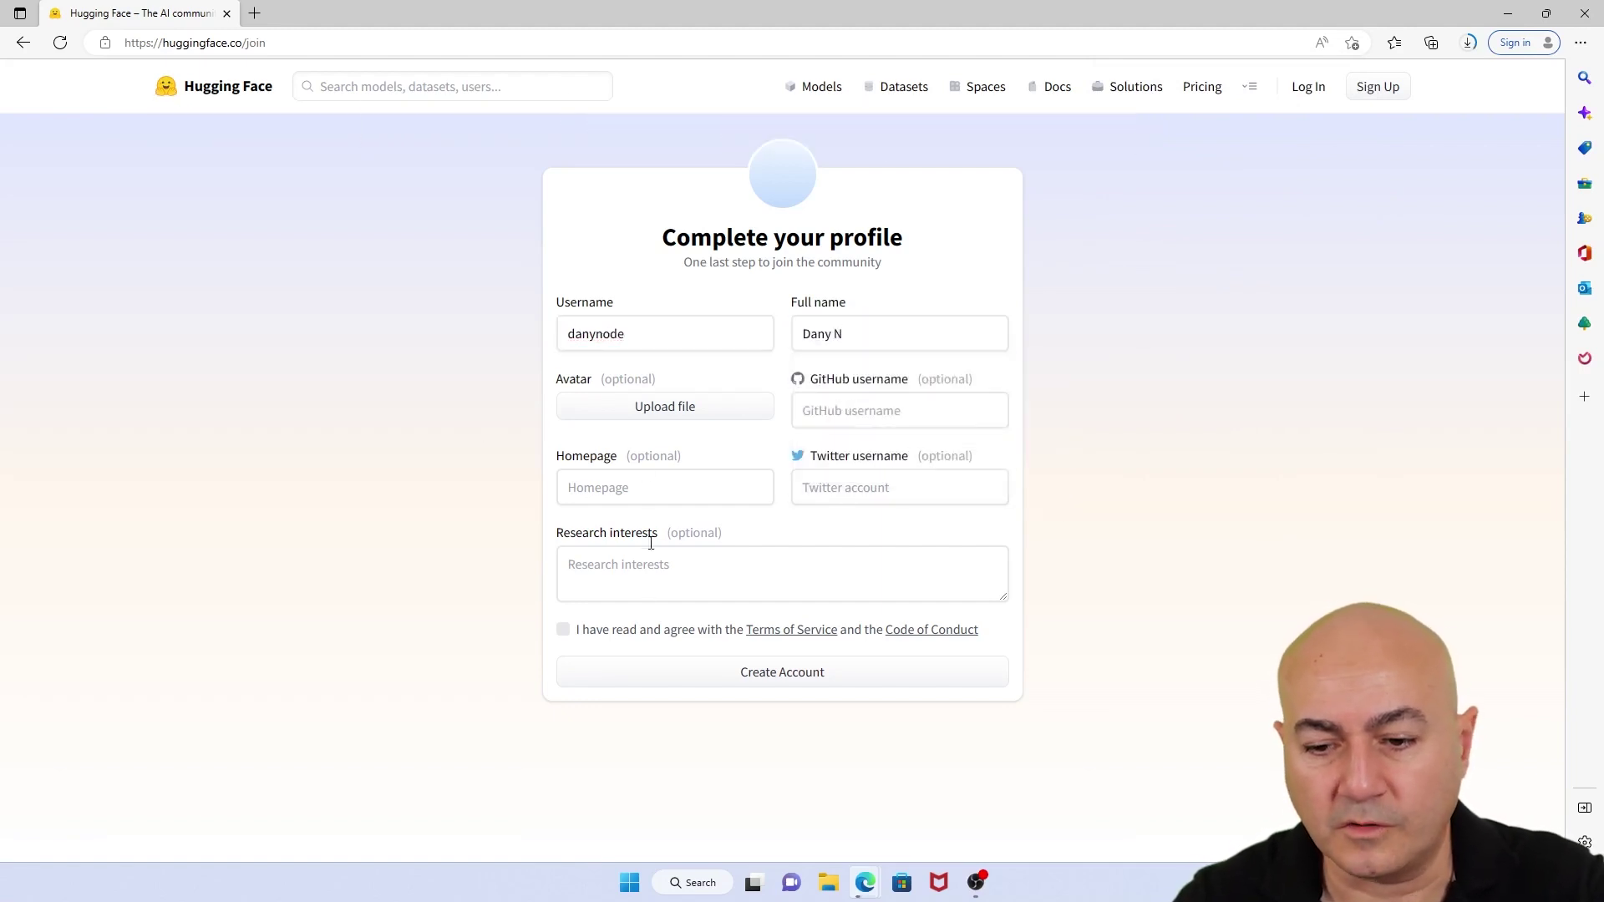
{"action": "left_click", "coordinate": [563, 629]}
{"action": "left_click", "coordinate": [783, 674]}
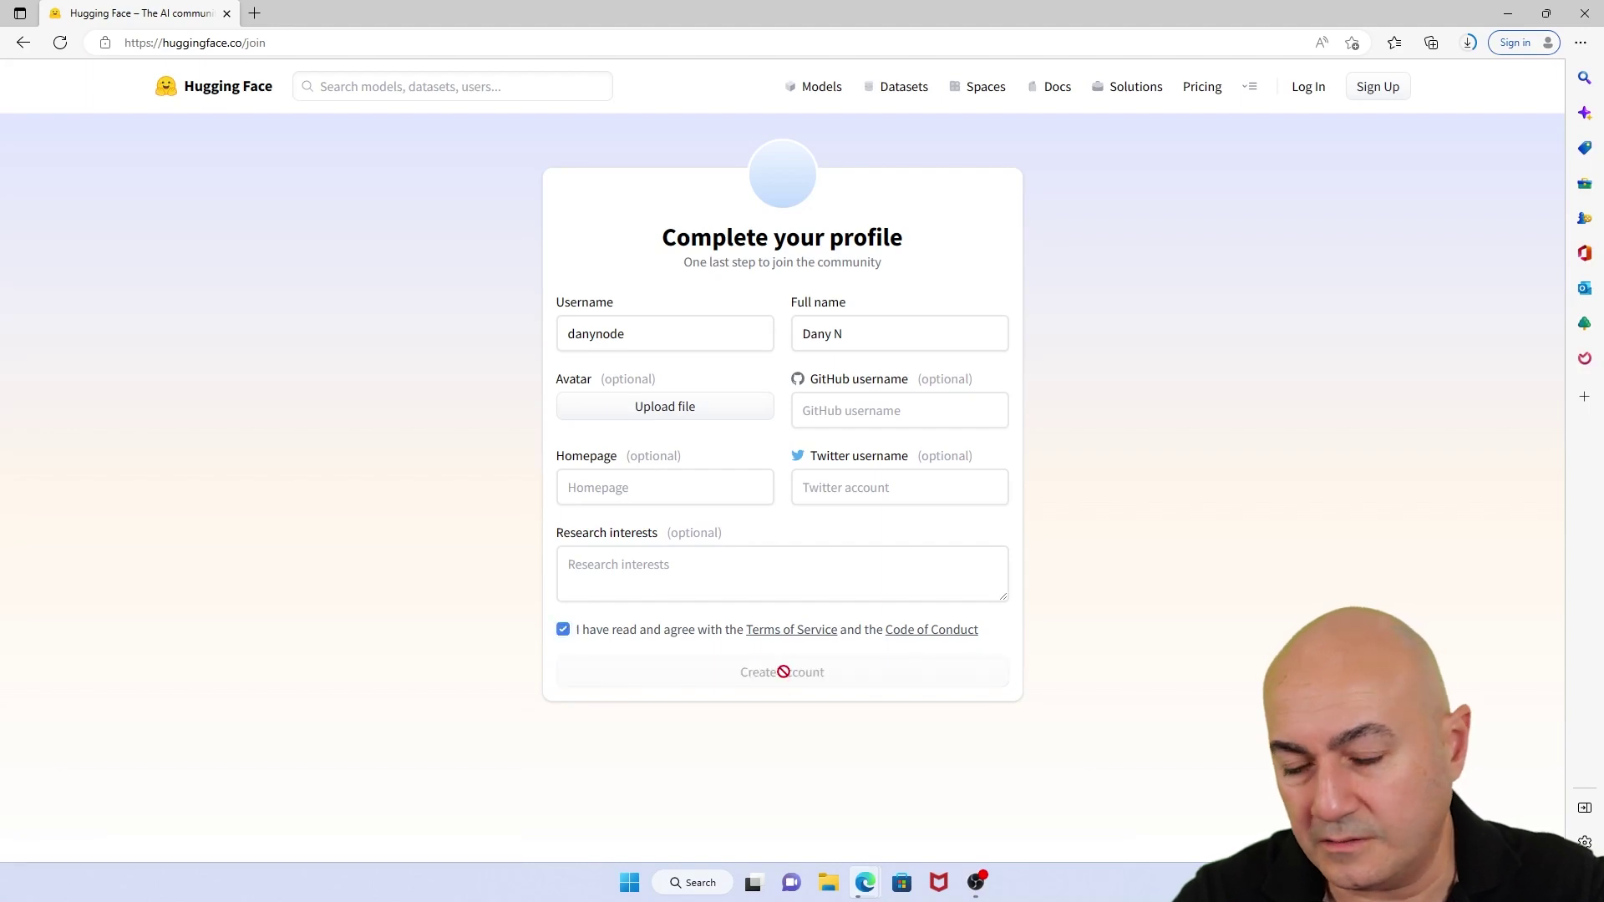
Solve the hCaptcha by selecting sunflower images across two image sets.
{"action": "left_click", "coordinate": [764, 502]}
{"action": "left_click", "coordinate": [762, 597]}
{"action": "left_click", "coordinate": [882, 589]}
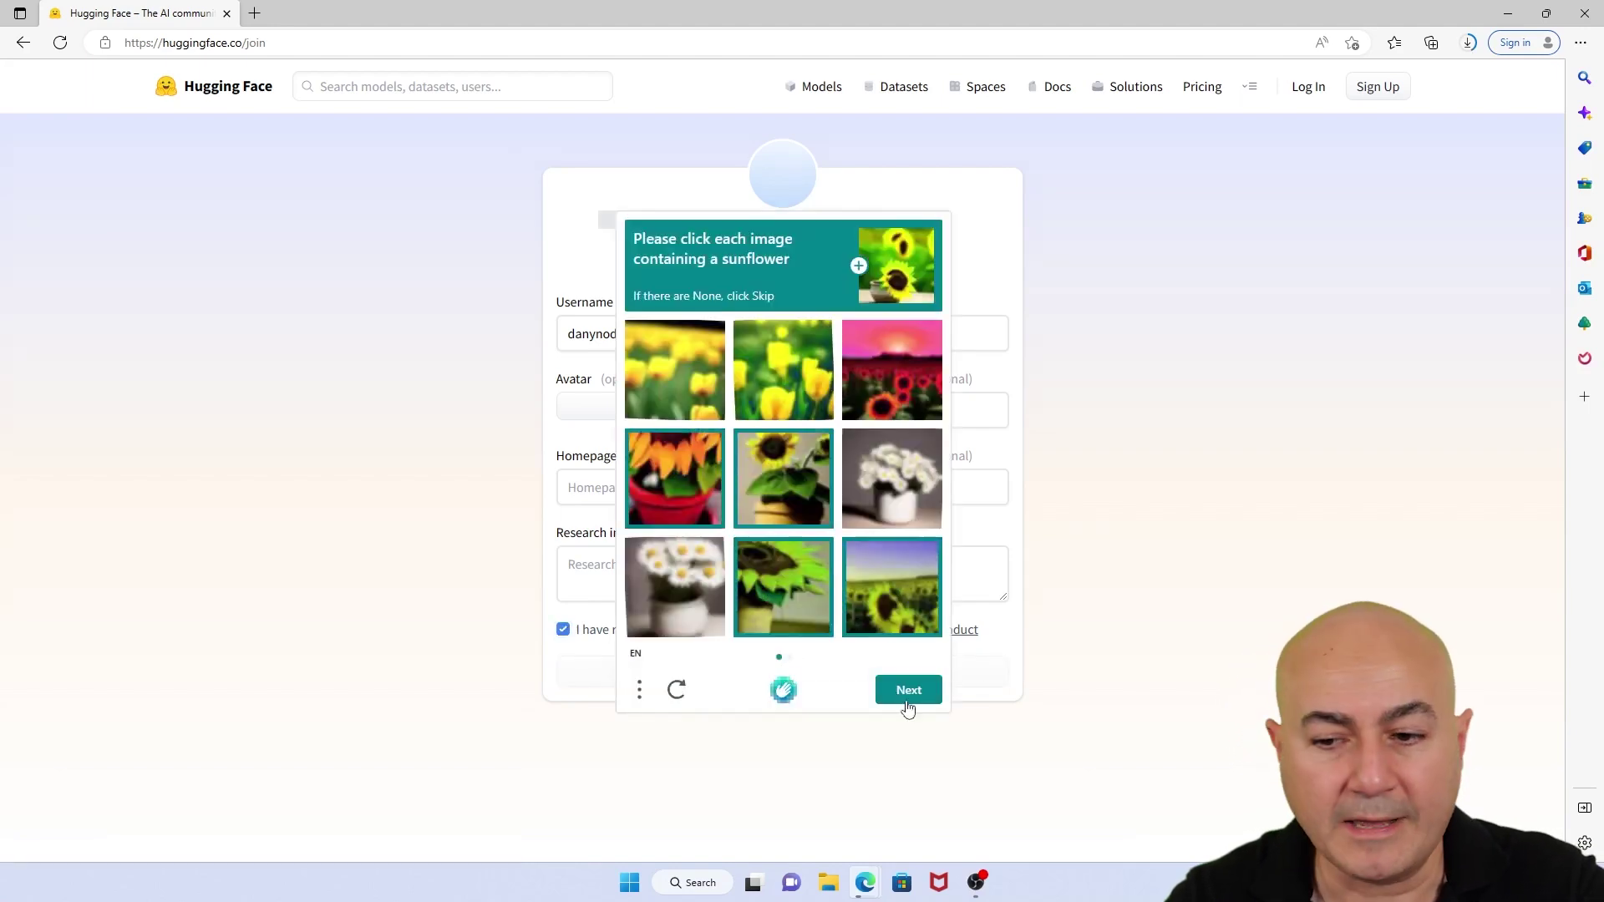
{"action": "left_click", "coordinate": [908, 692]}
{"action": "left_click", "coordinate": [783, 370]}
{"action": "left_click", "coordinate": [782, 478]}
{"action": "left_click", "coordinate": [675, 370]}
{"action": "left_click", "coordinate": [891, 587]}
{"action": "left_click", "coordinate": [675, 588]}
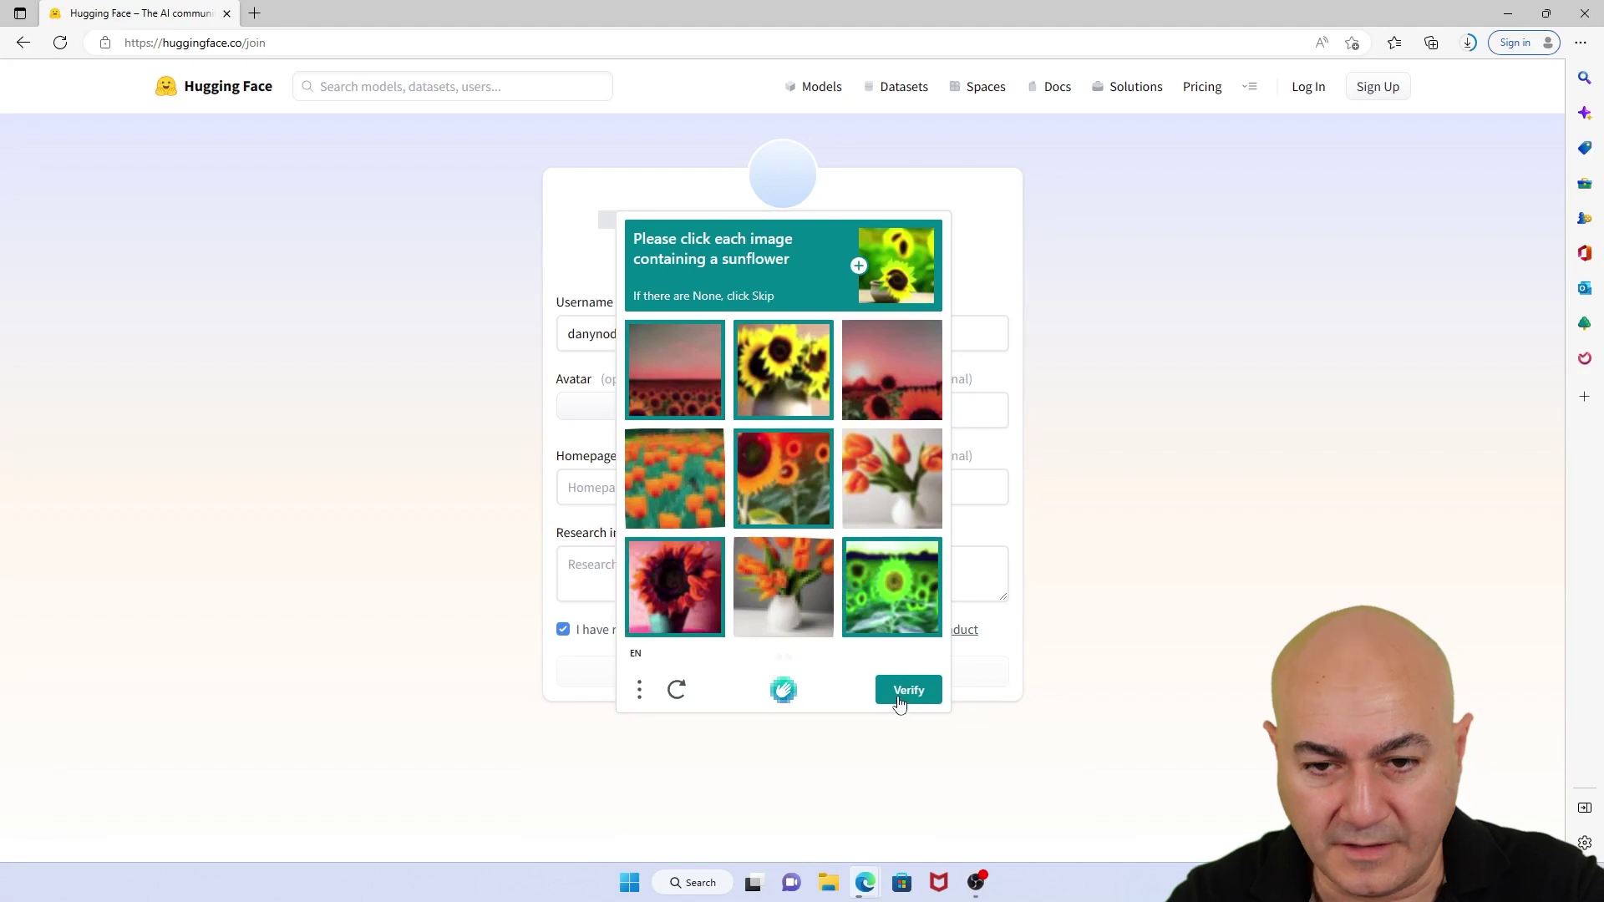
{"action": "left_click", "coordinate": [900, 694]}
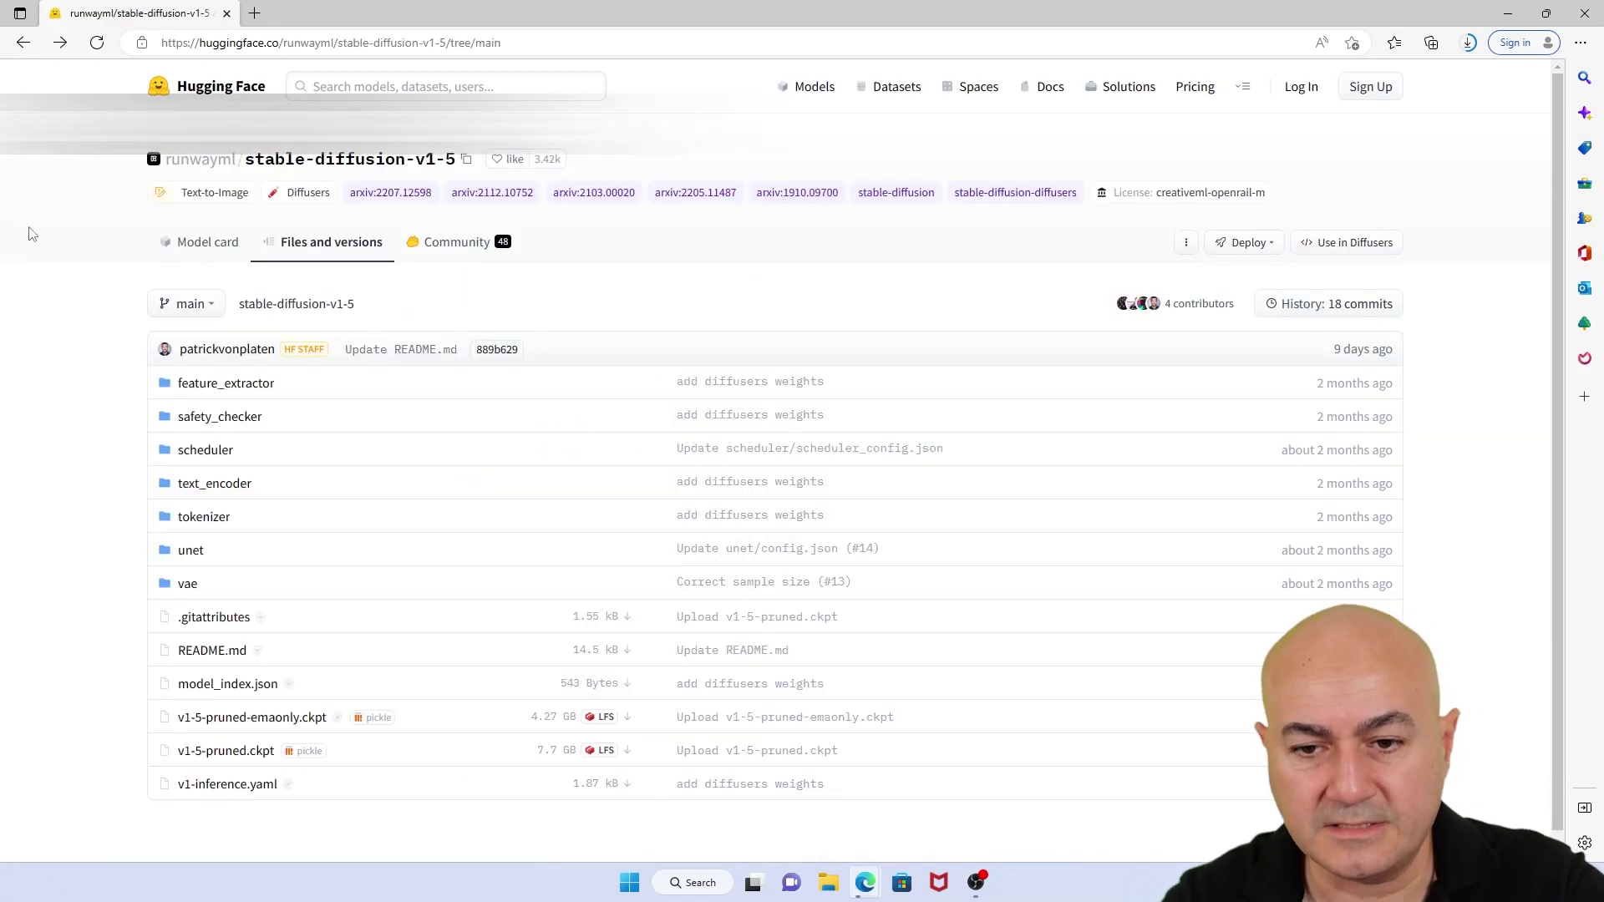
Reload the stable-diffusion-v1-5 files page and download v1-5-pruned-emaonly.ckpt (4.27 GB).
{"action": "left_click", "coordinate": [97, 51]}
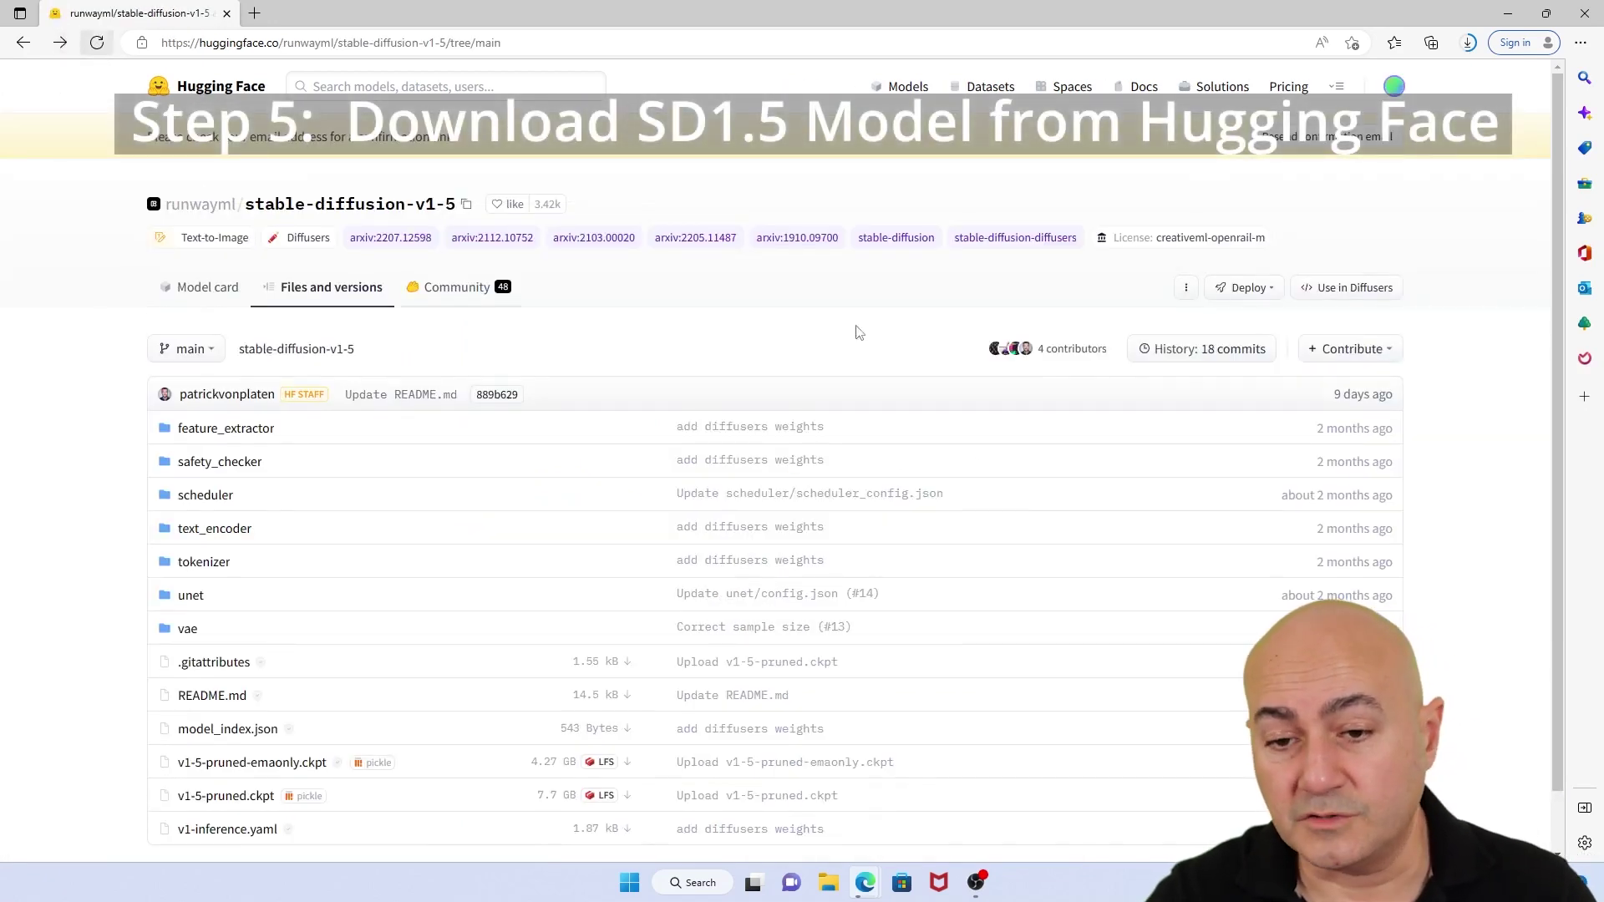
{"action": "scroll", "coordinate": [82, 570], "scroll_direction": "down", "scroll_amount": 1}
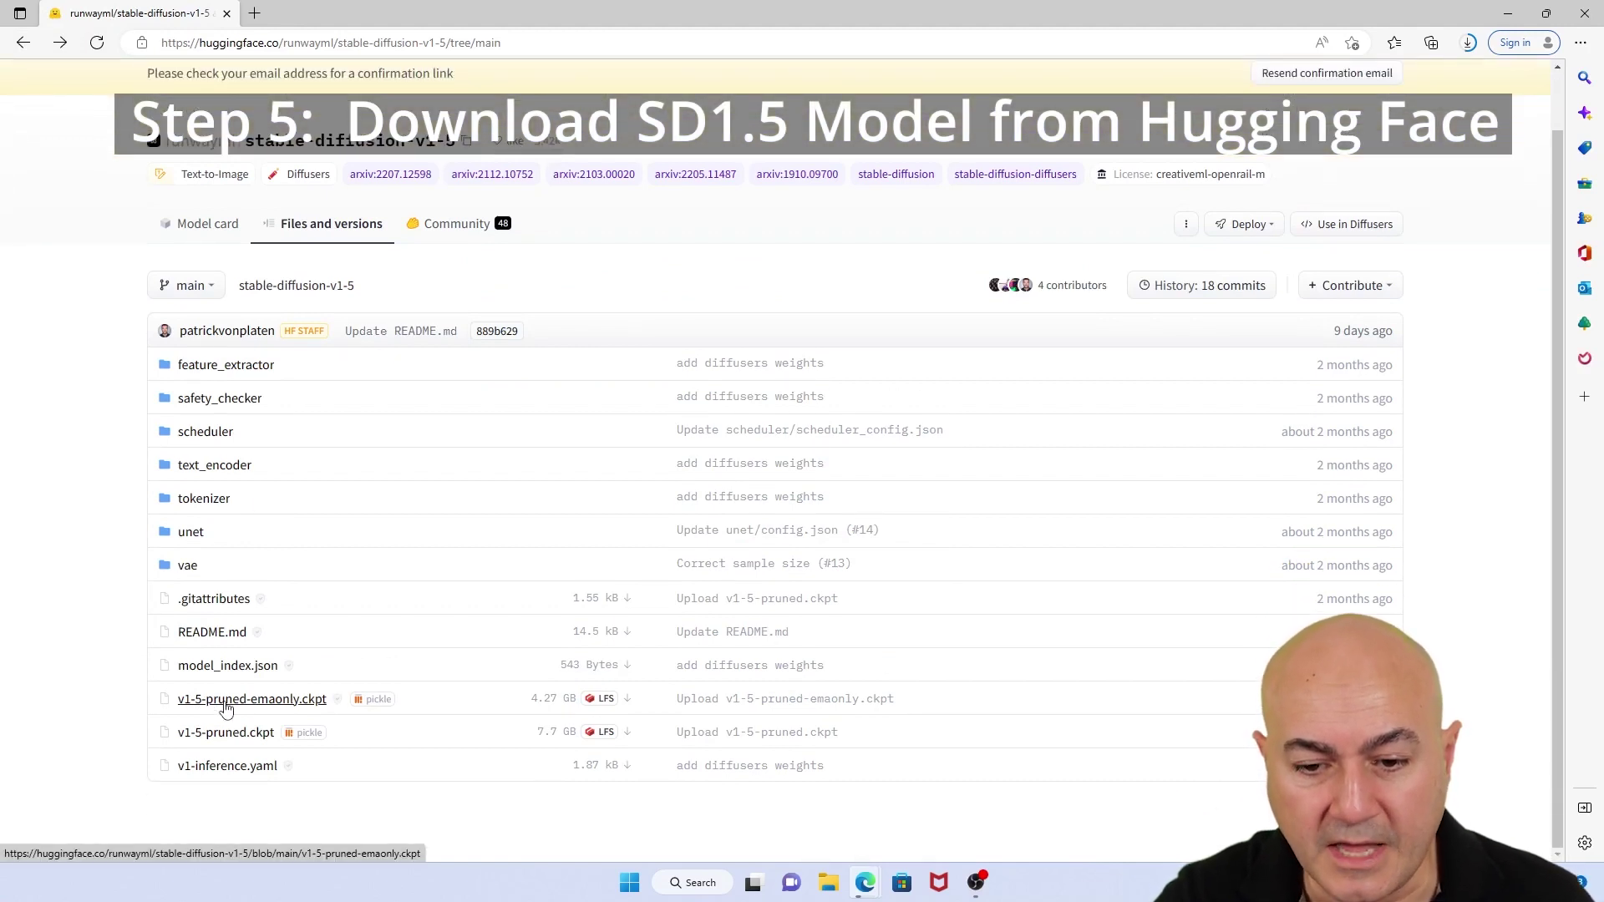
{"action": "left_click", "coordinate": [227, 707]}
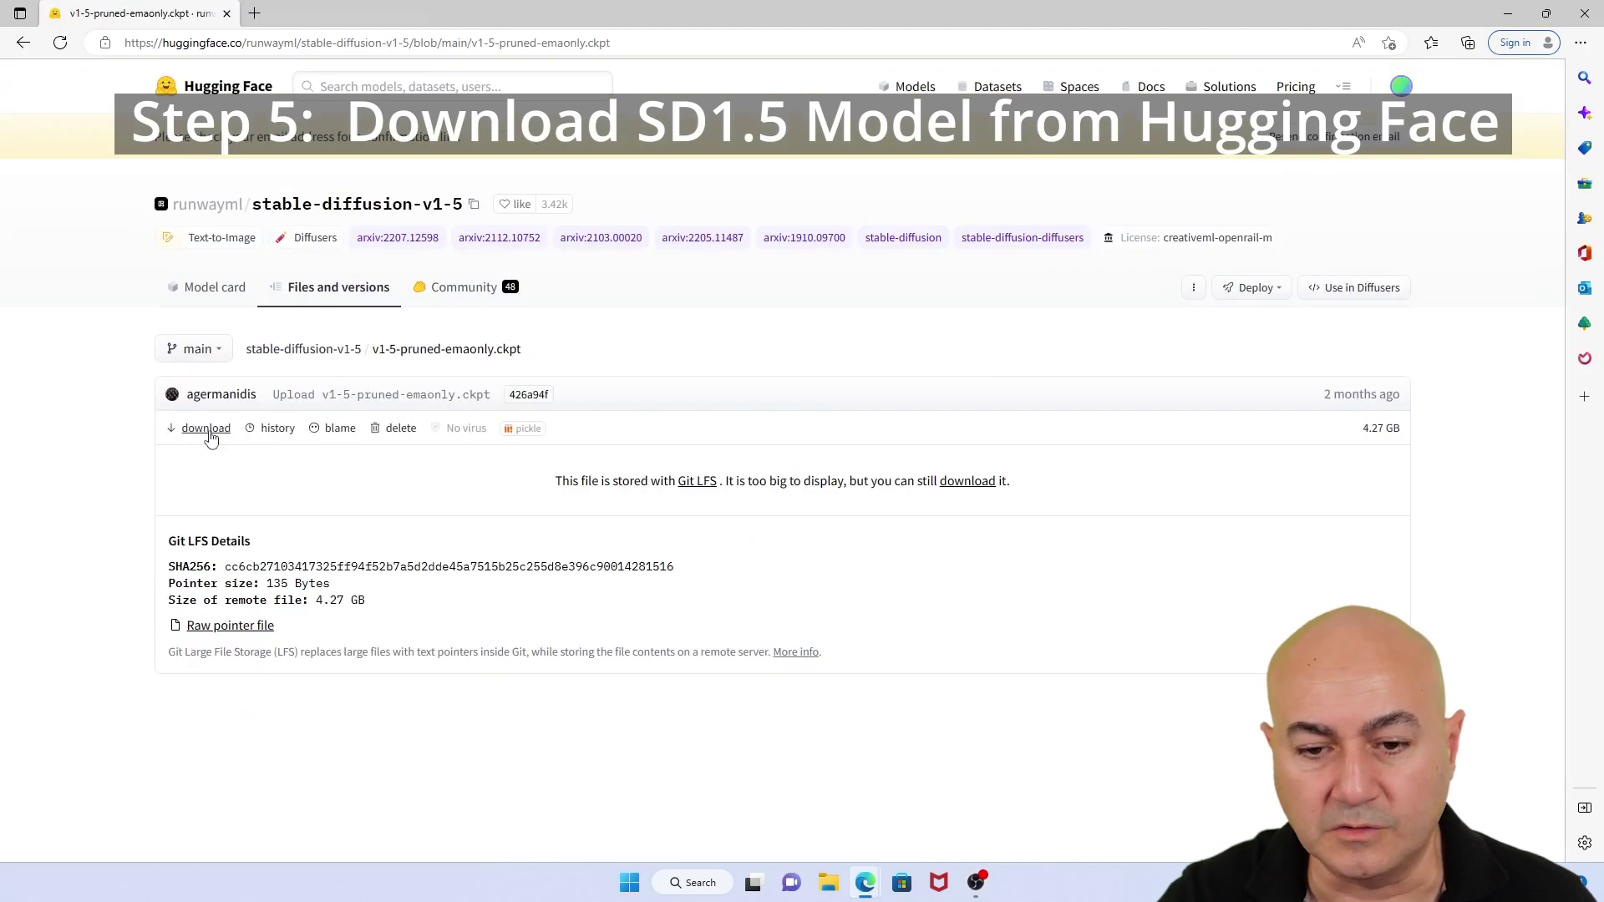
{"action": "left_click", "coordinate": [210, 436]}
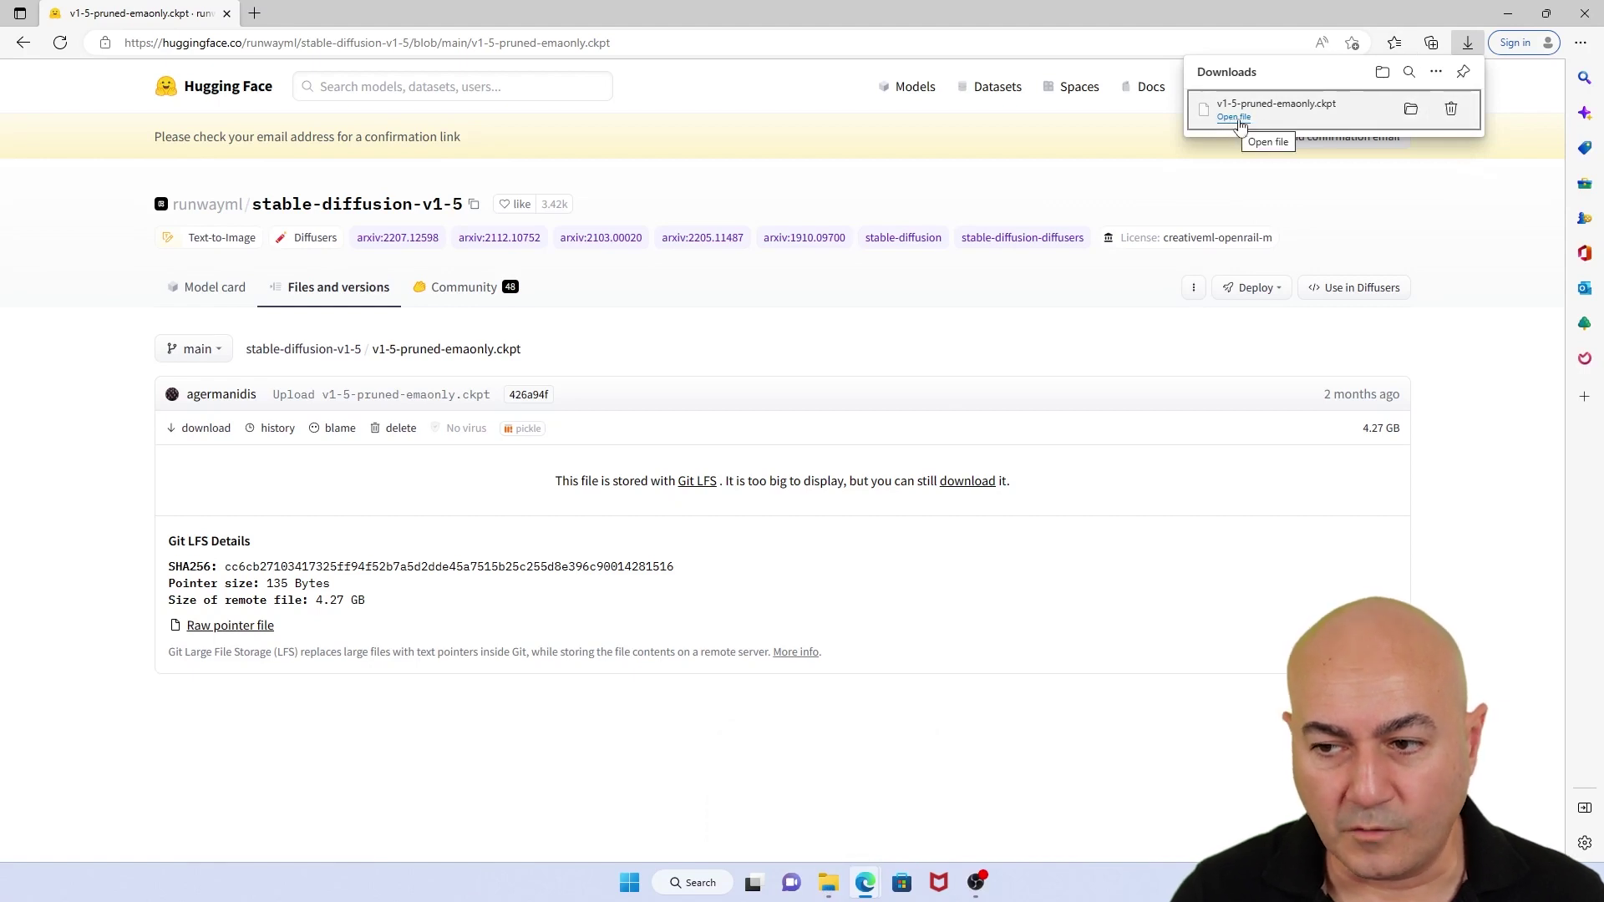
Cut the downloaded v1-5-pruned-emaonly.ckpt checkpoint from its download folder.
{"action": "left_click", "coordinate": [1411, 109]}
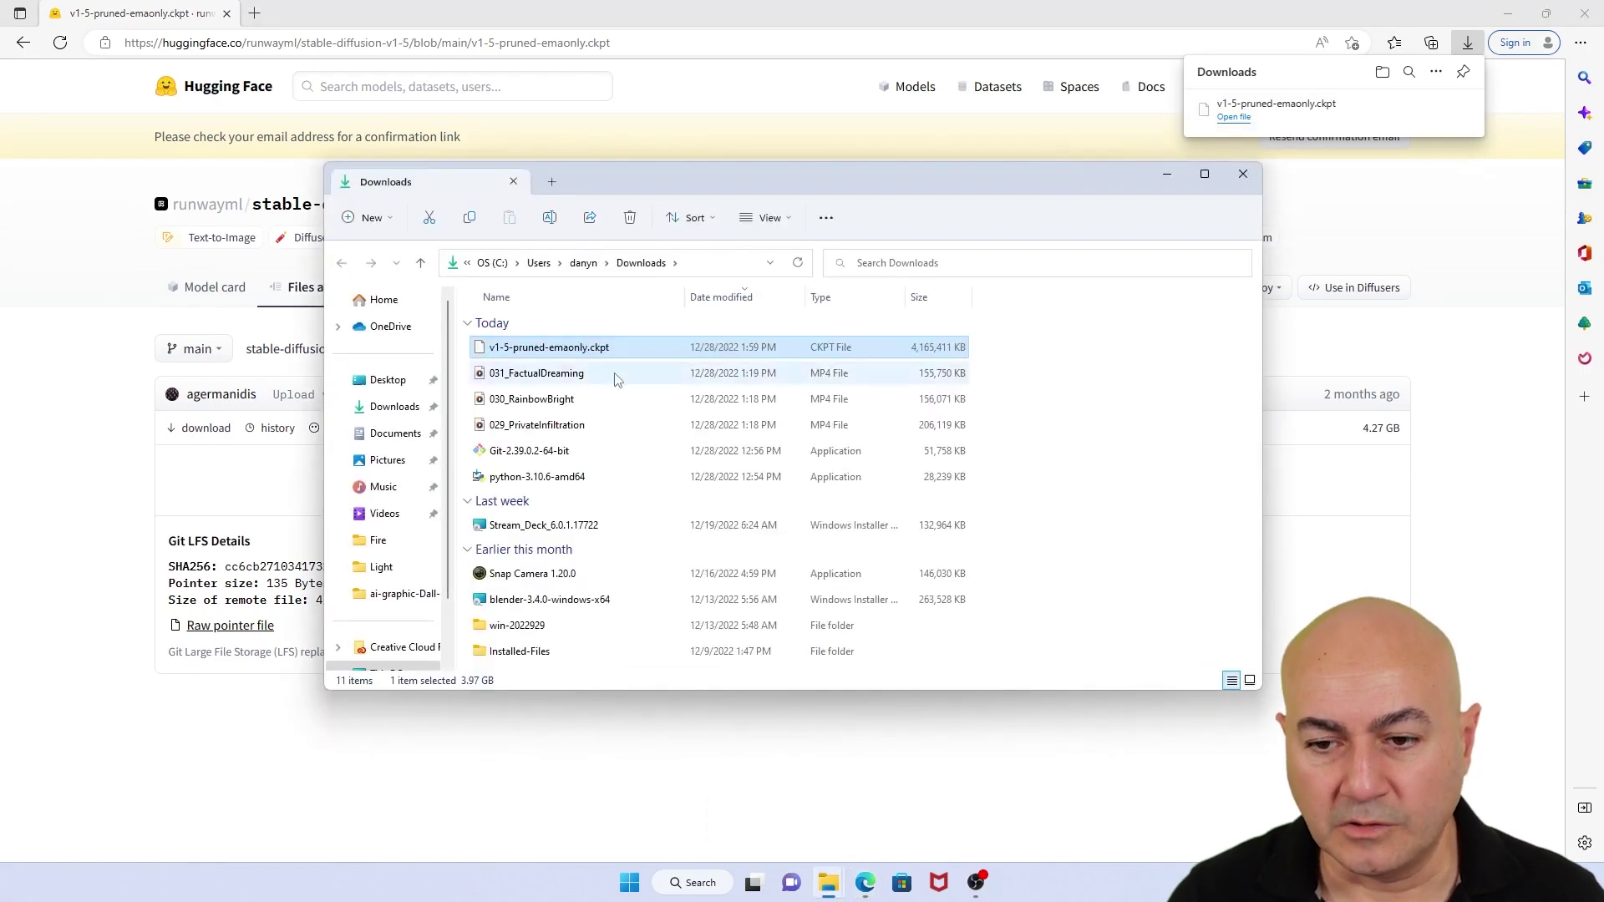
{"action": "right_click", "coordinate": [564, 355]}
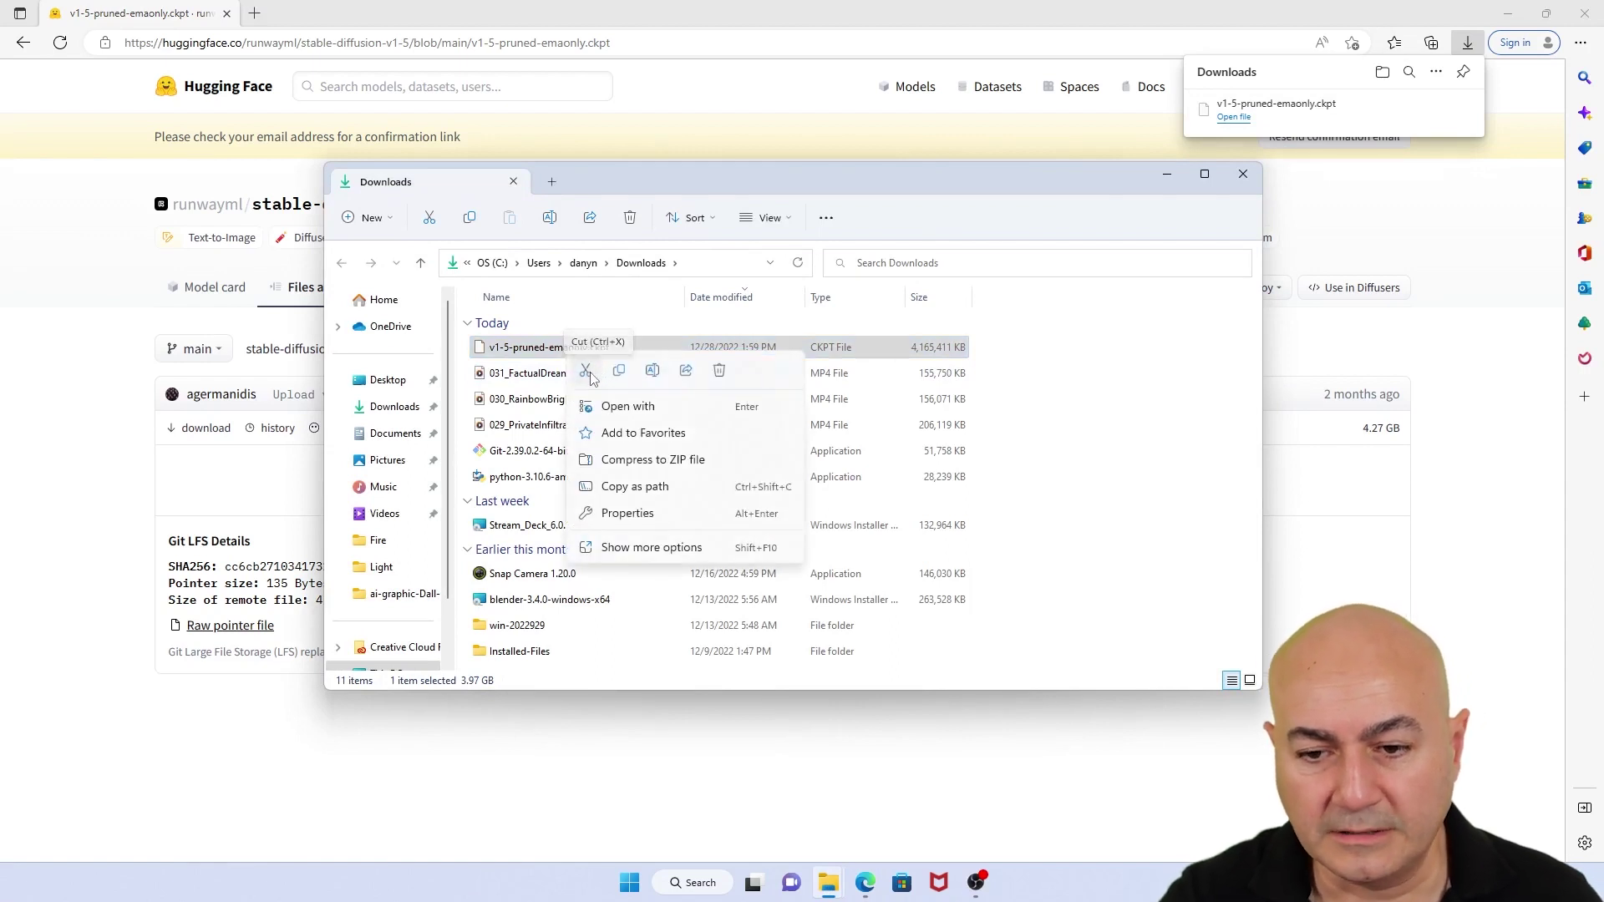
{"action": "left_click", "coordinate": [593, 375]}
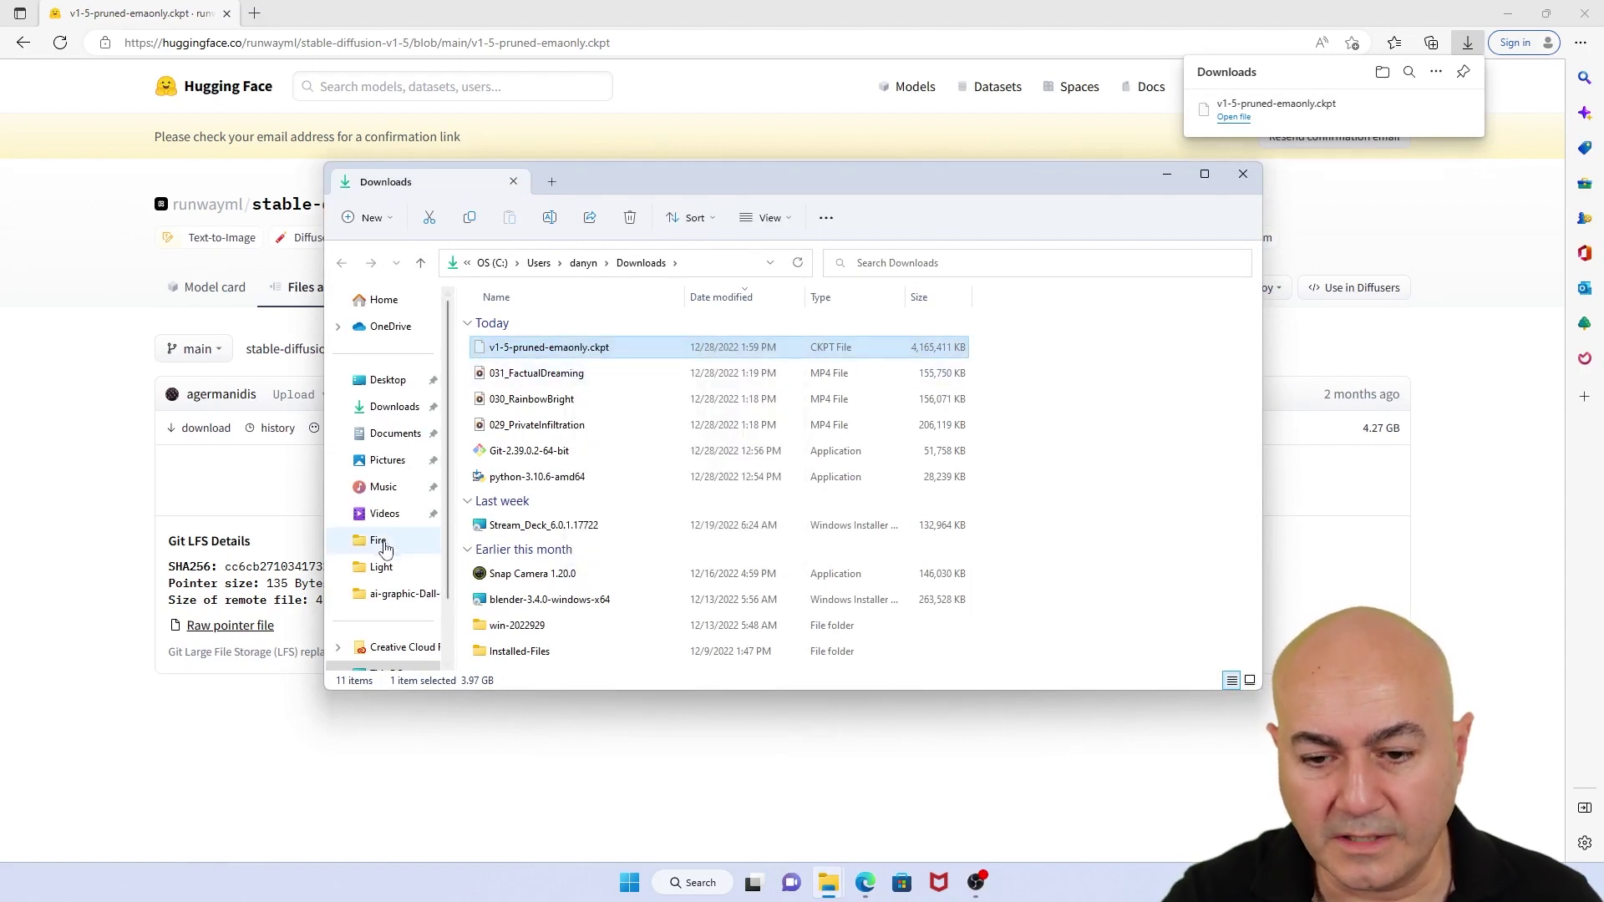
Paste the checkpoint into C:\AI\stable-diffusion-webui\models\Stable-diffusion.
{"action": "scroll", "coordinate": [382, 568], "scroll_direction": "down", "scroll_amount": 2}
{"action": "left_click", "coordinate": [359, 567]}
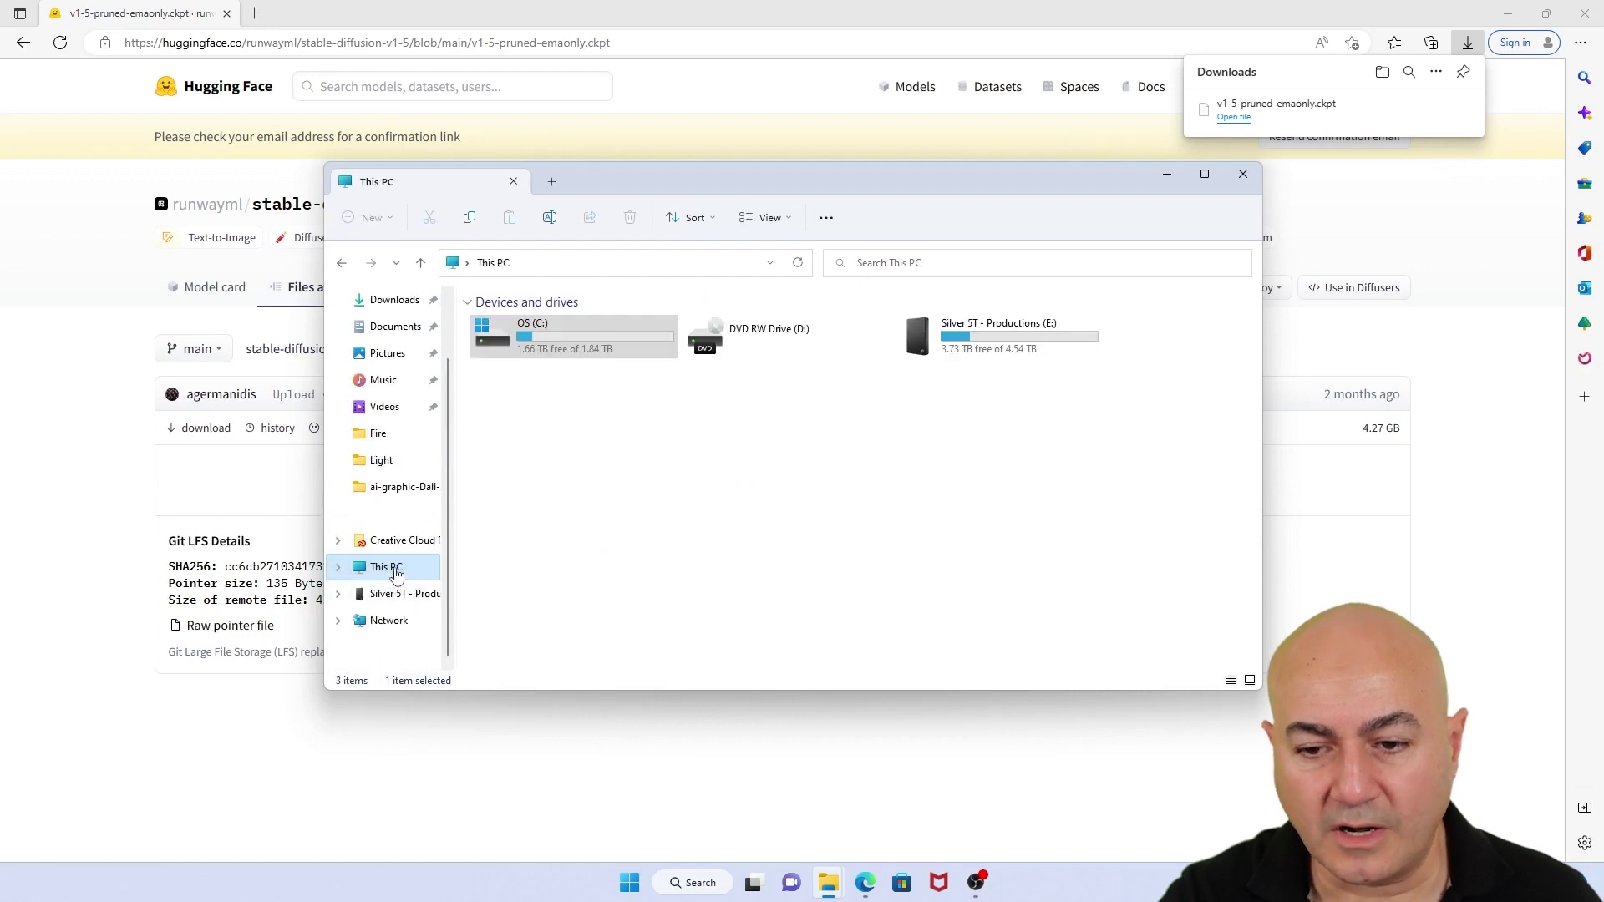
{"action": "double_click", "coordinate": [538, 332]}
{"action": "double_click", "coordinate": [538, 326]}
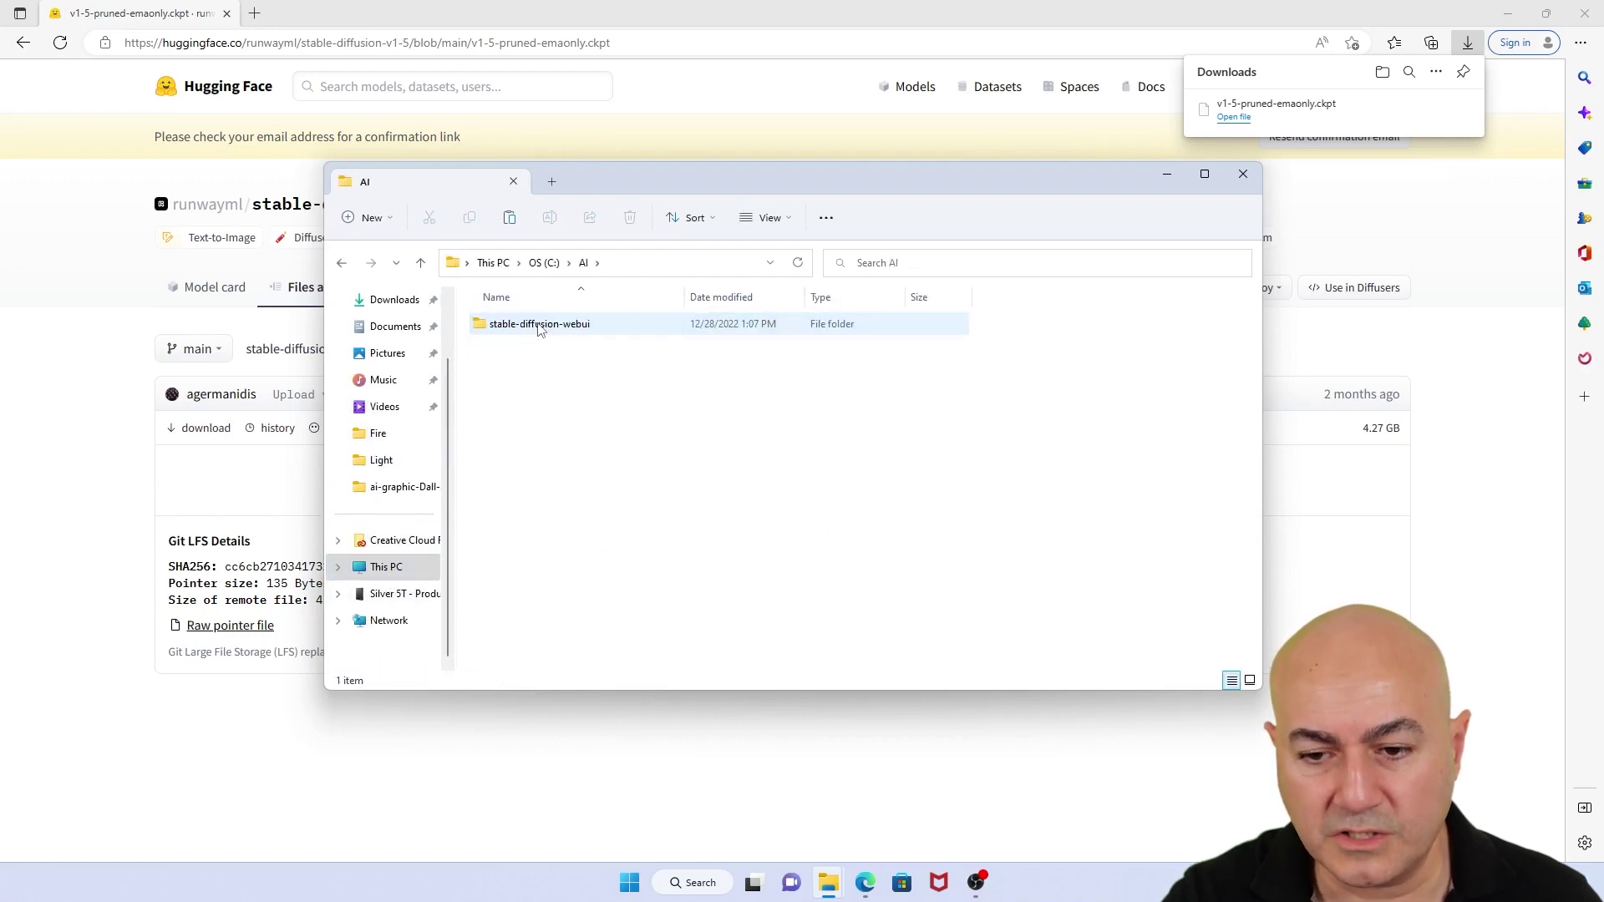
{"action": "double_click", "coordinate": [538, 326]}
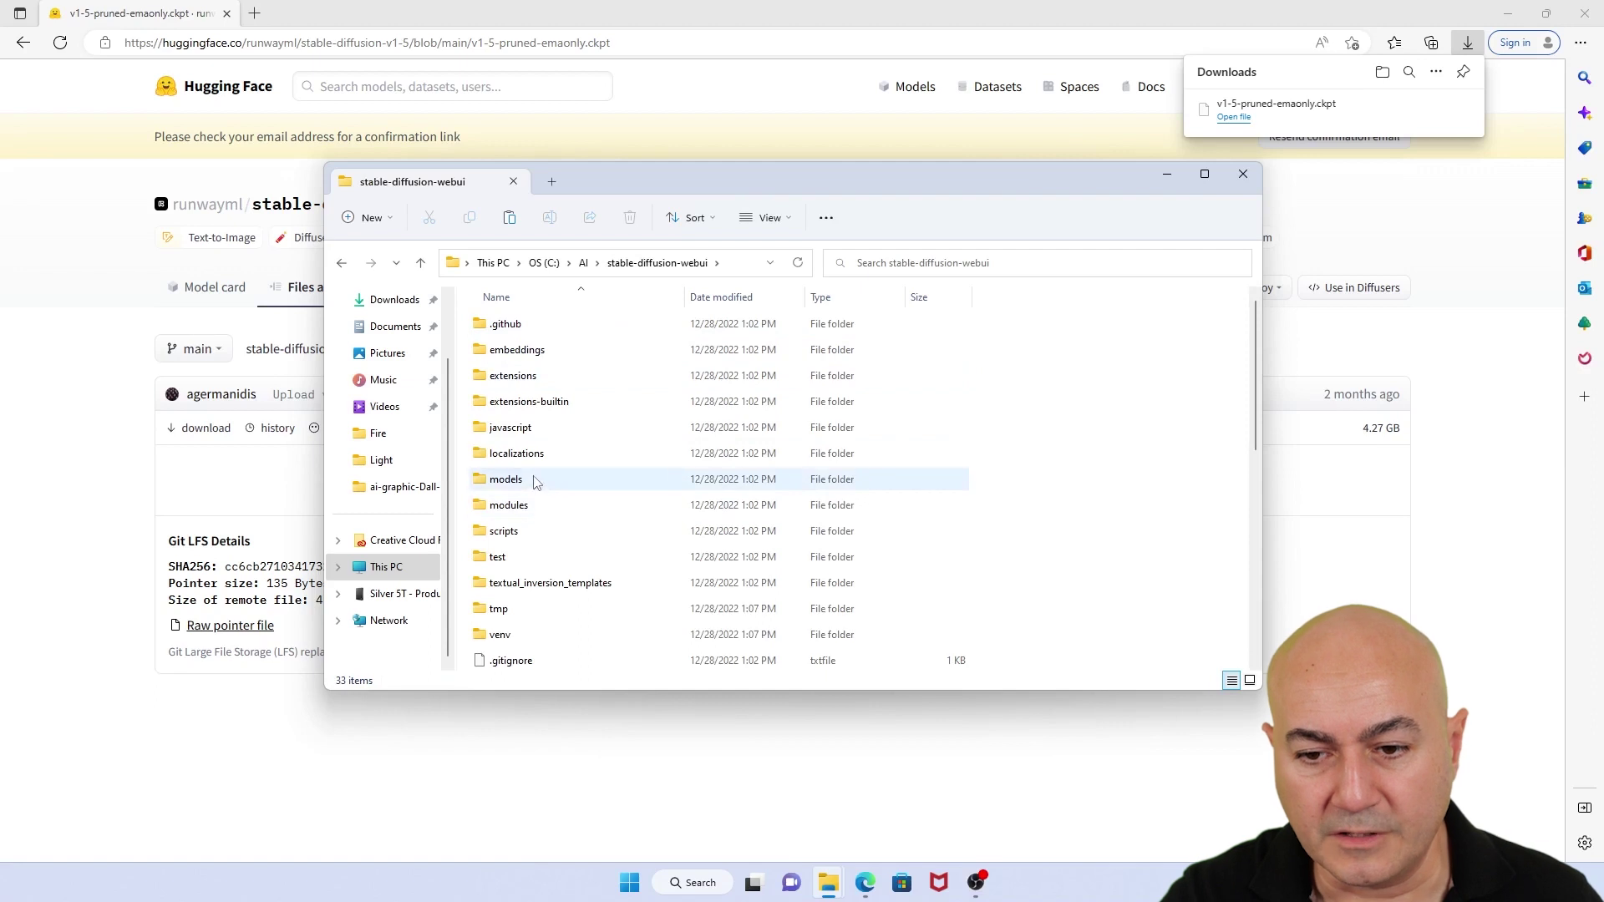
{"action": "double_click", "coordinate": [539, 481]}
{"action": "double_click", "coordinate": [551, 354]}
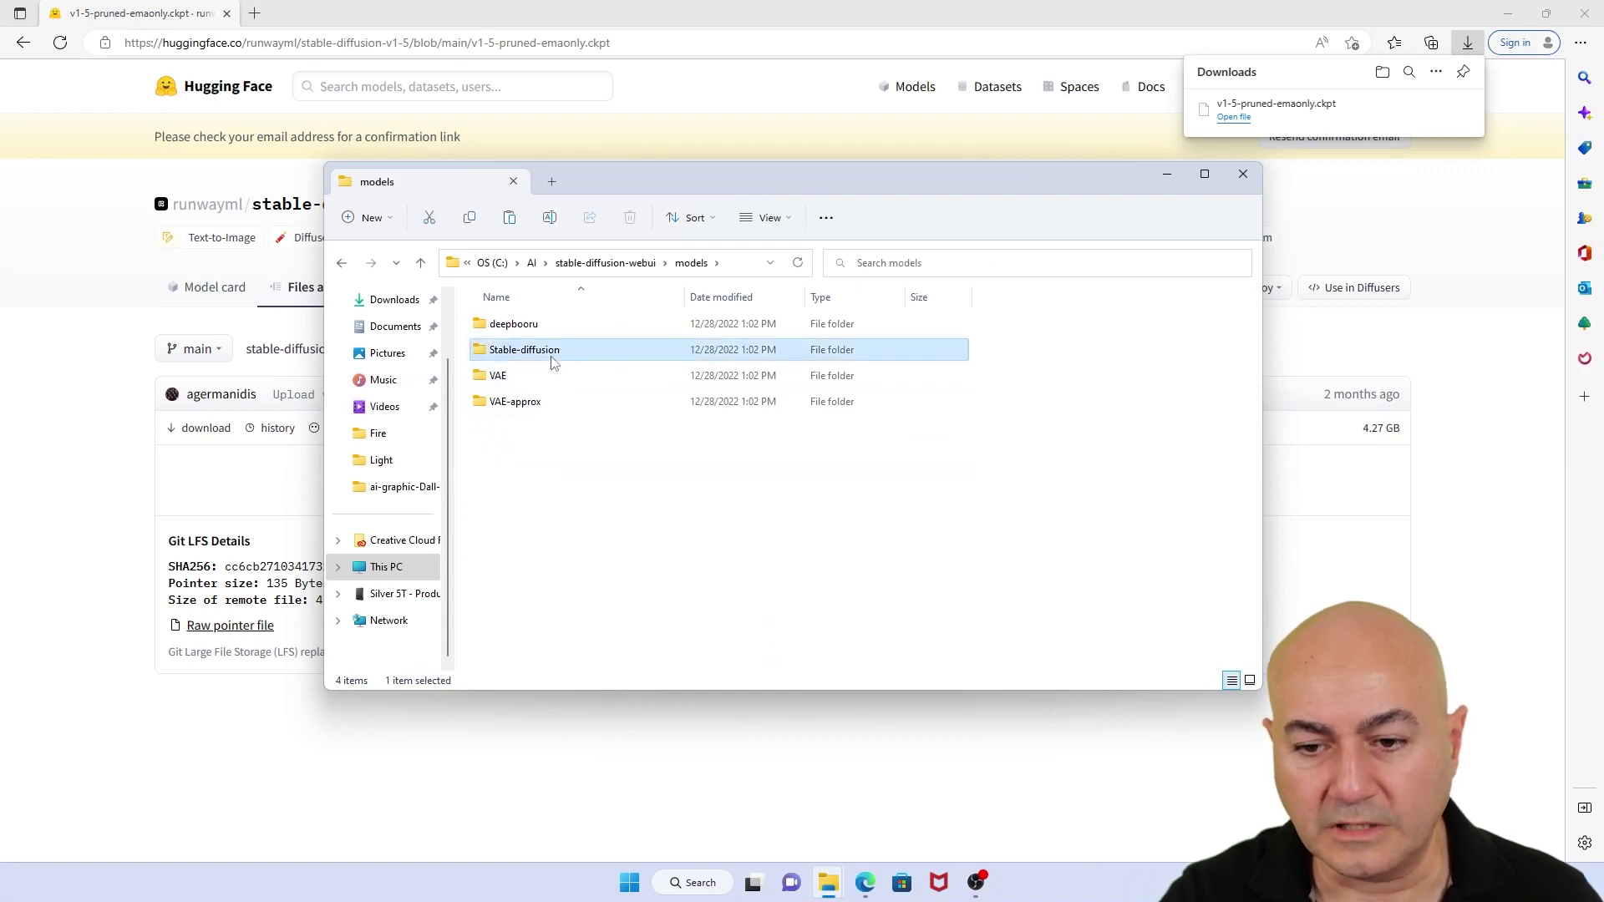
{"action": "right_click", "coordinate": [582, 408]}
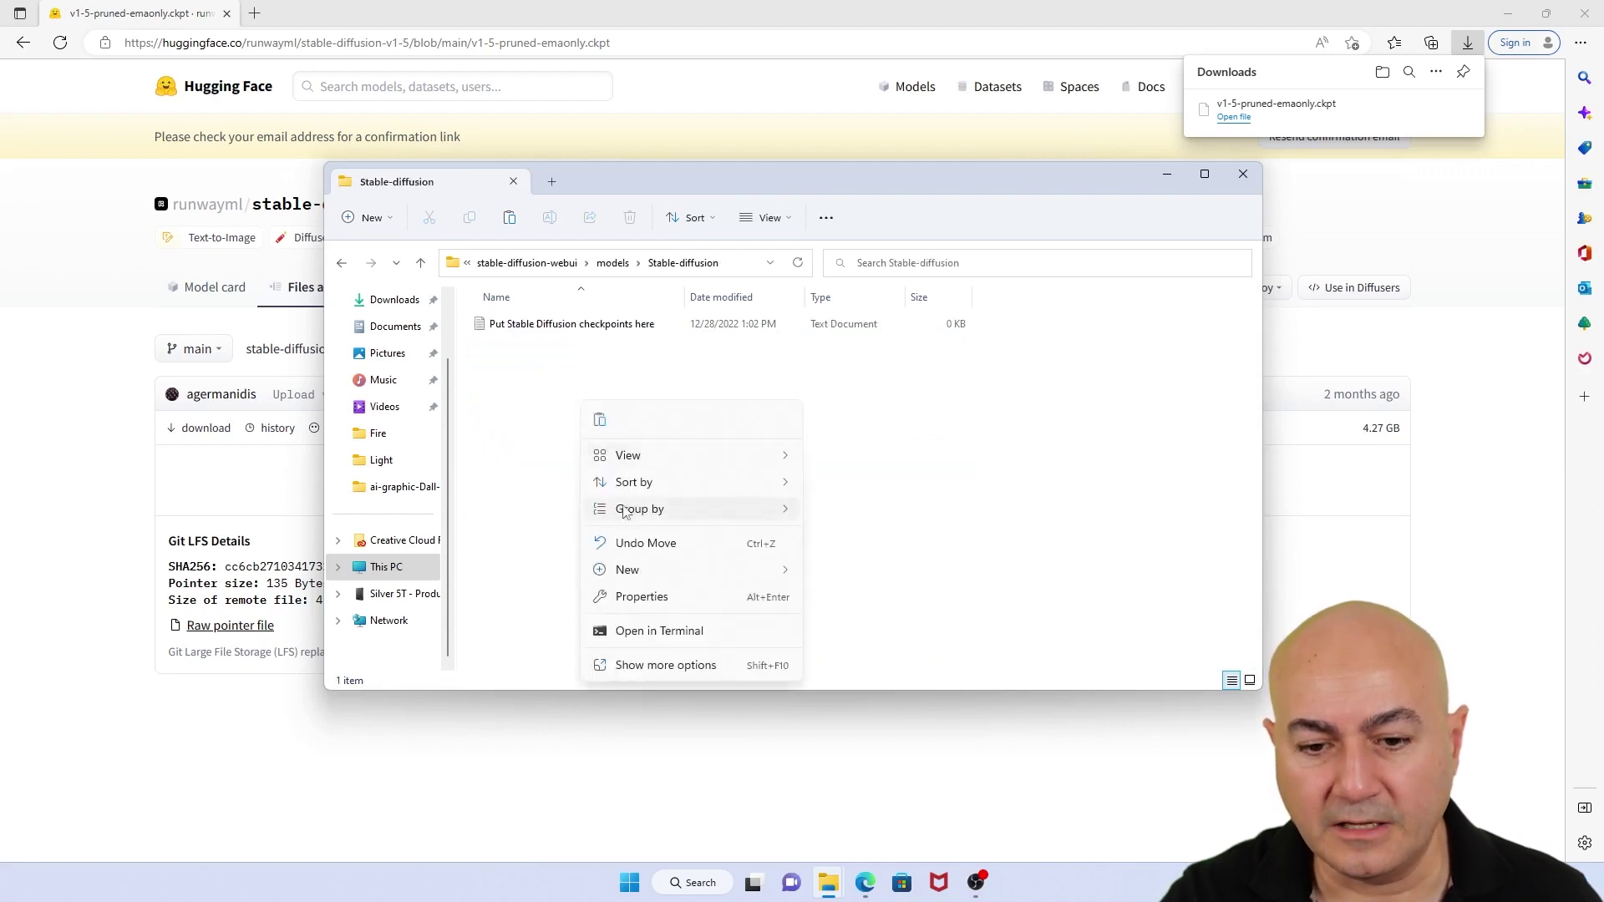
{"action": "left_click", "coordinate": [600, 428]}
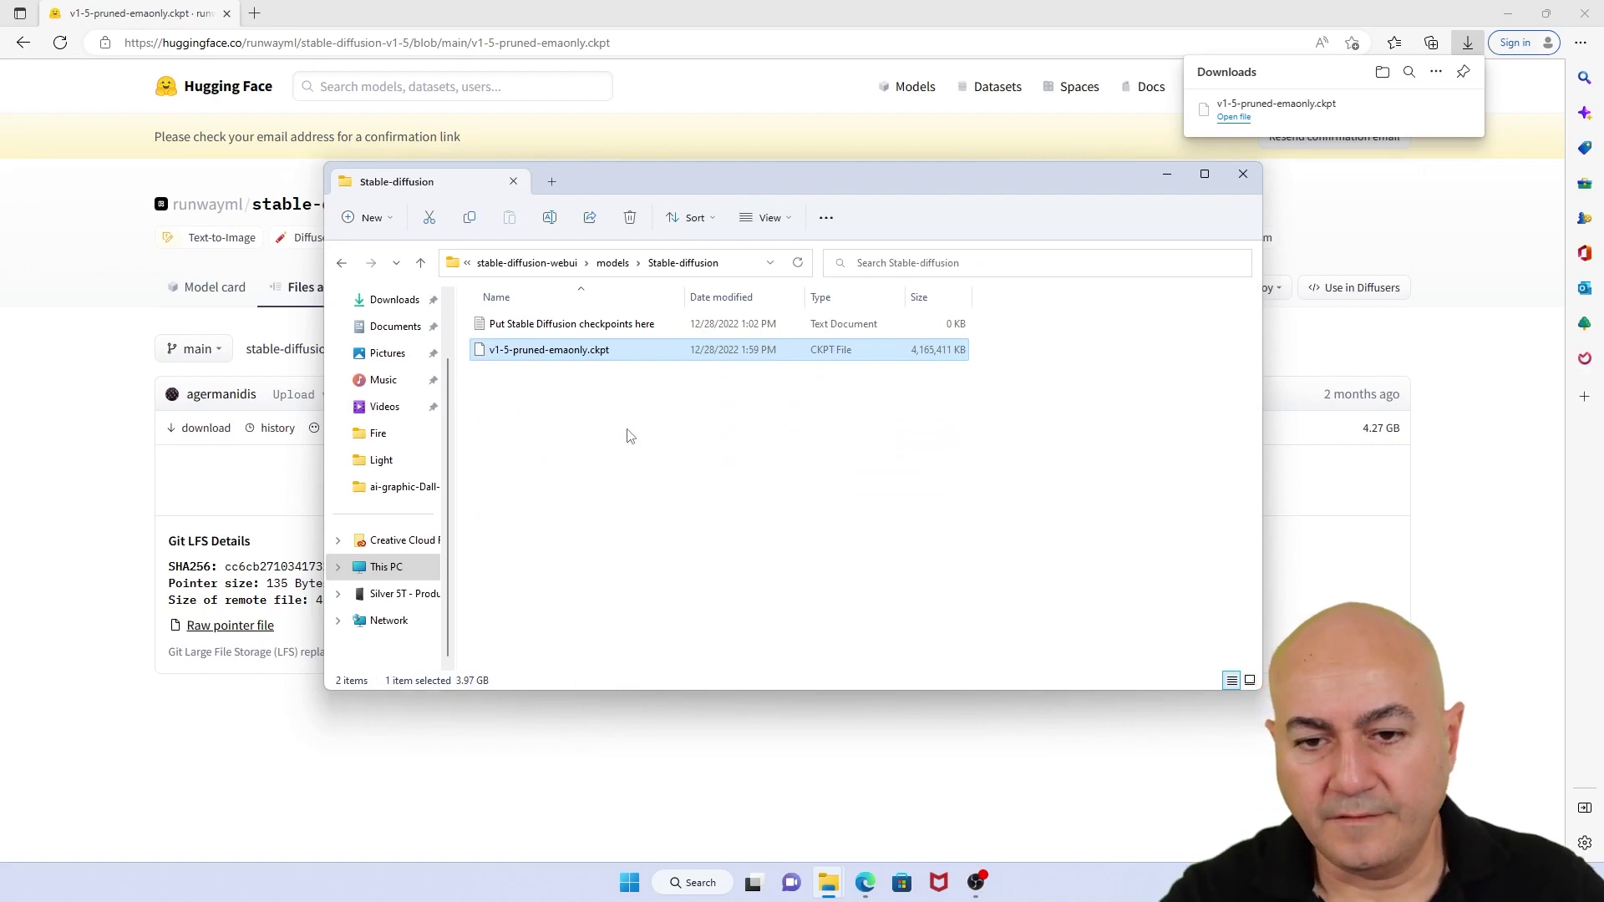
{"action": "key", "text": "super+Home"}
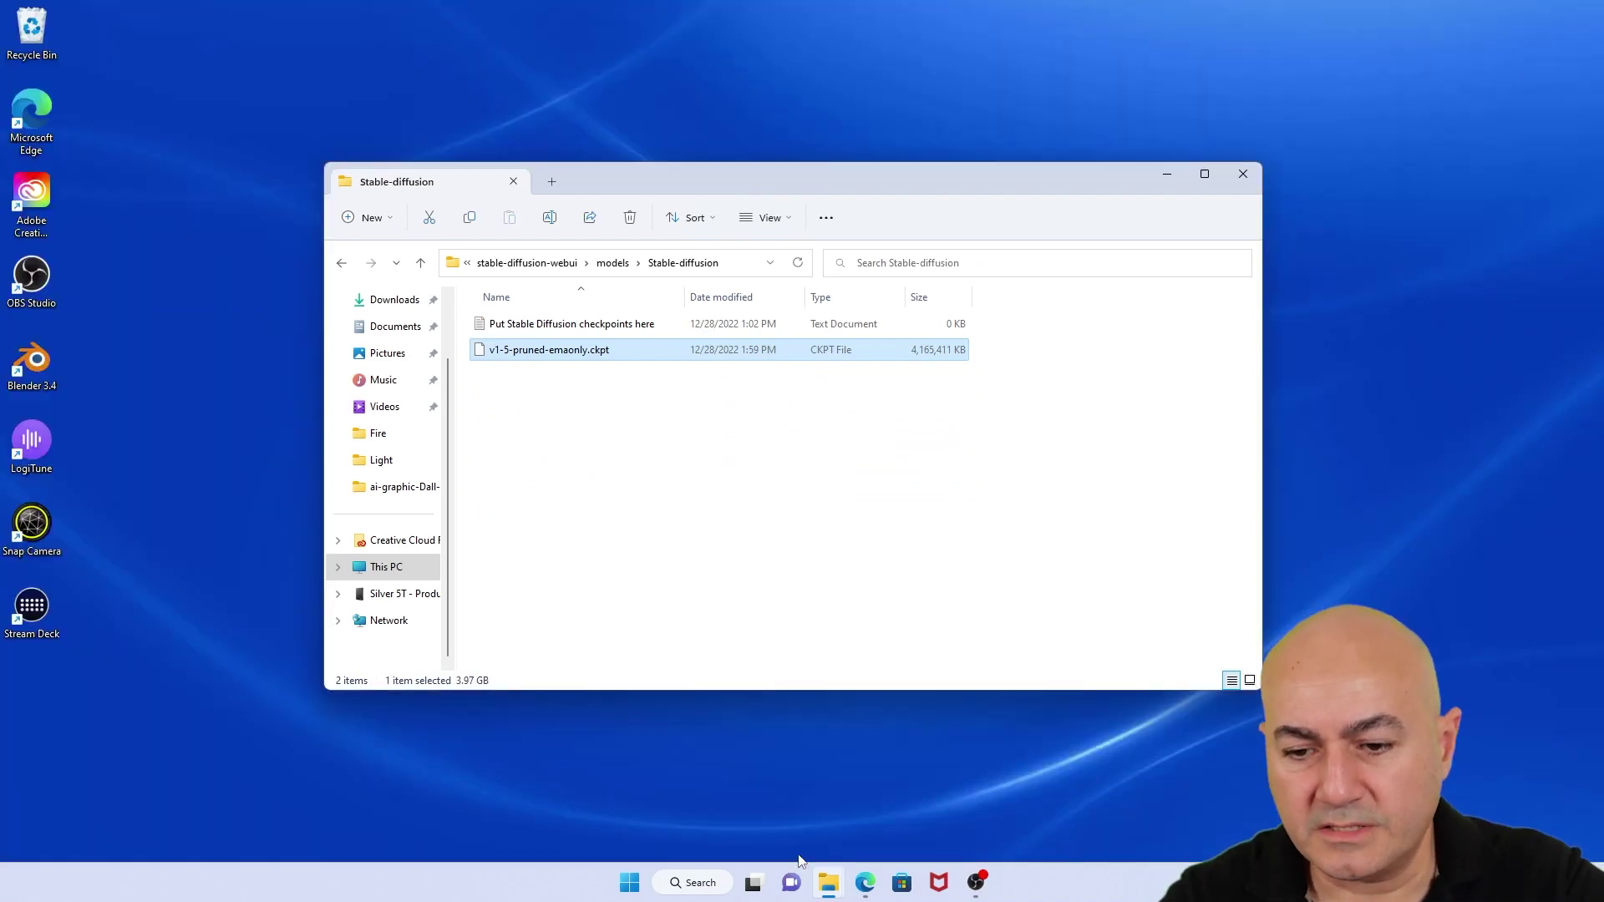
Open stable-diffusion-webui's webui-user.bat in Notepad, with the caret after set PYTHON=.
{"action": "left_click", "coordinate": [619, 263]}
{"action": "left_click", "coordinate": [618, 263]}
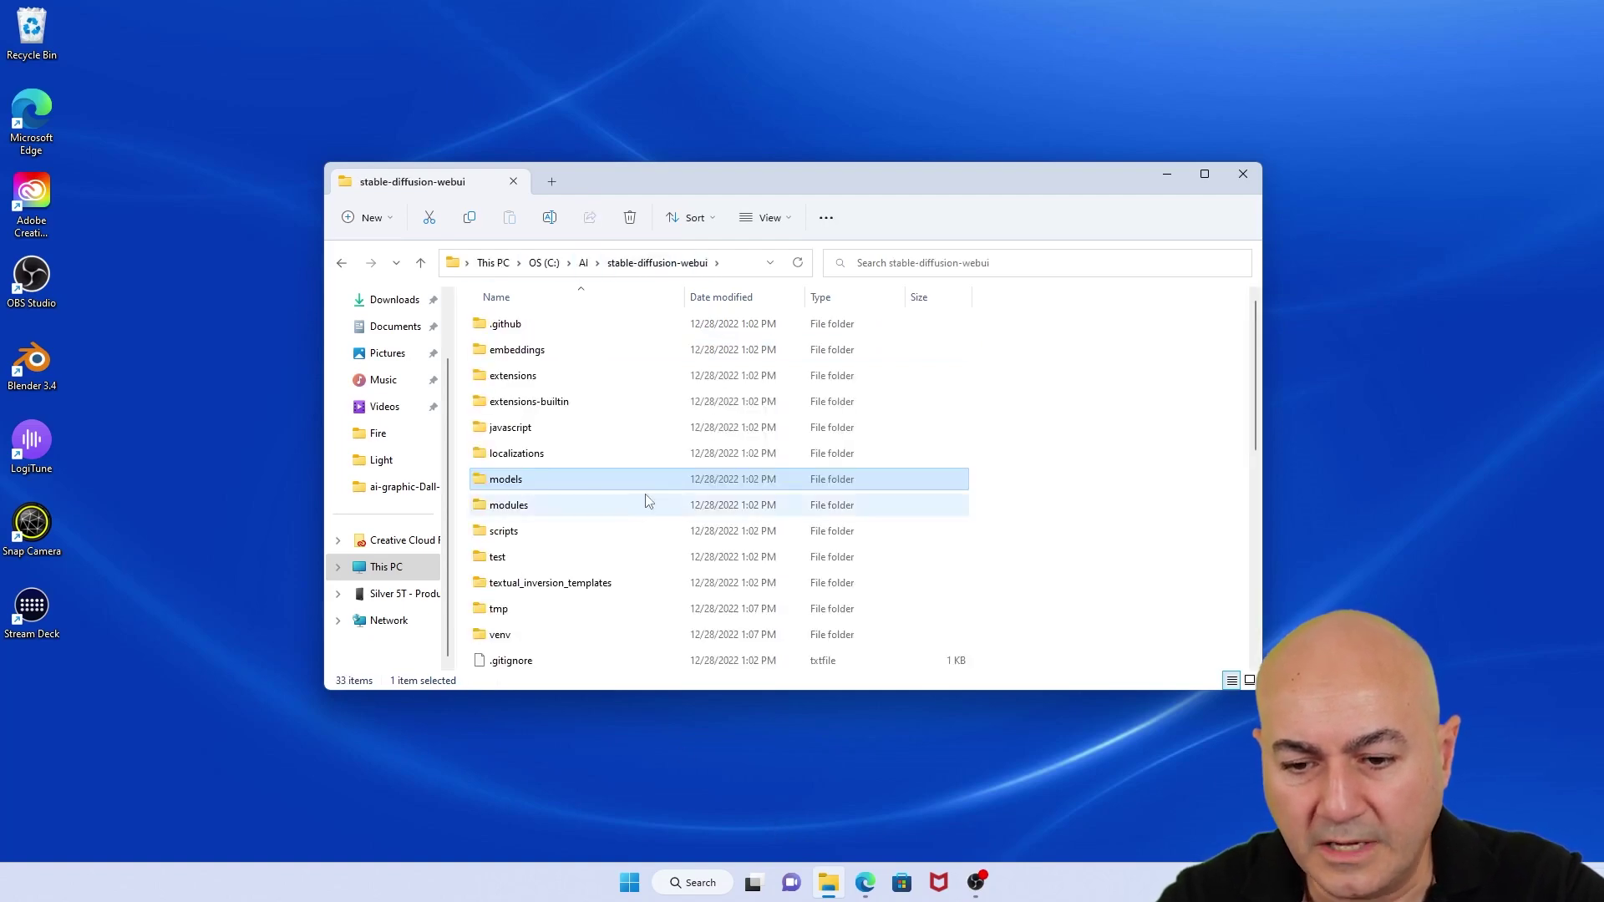
{"action": "scroll", "coordinate": [644, 501], "scroll_direction": "down", "scroll_amount": 6}
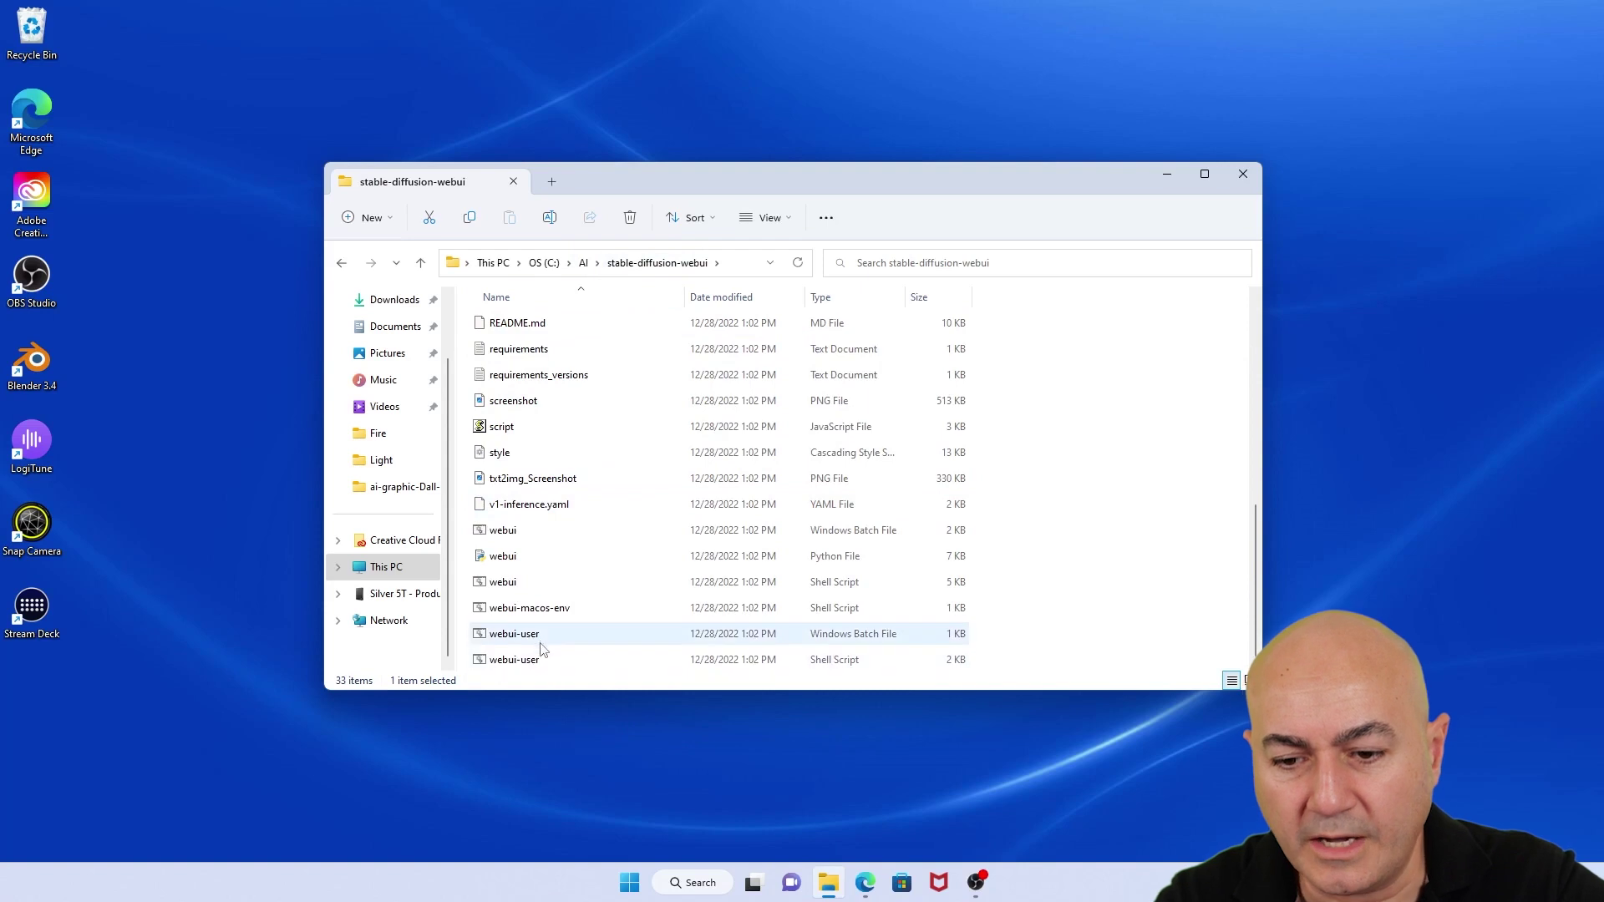
{"action": "left_click", "coordinate": [544, 641]}
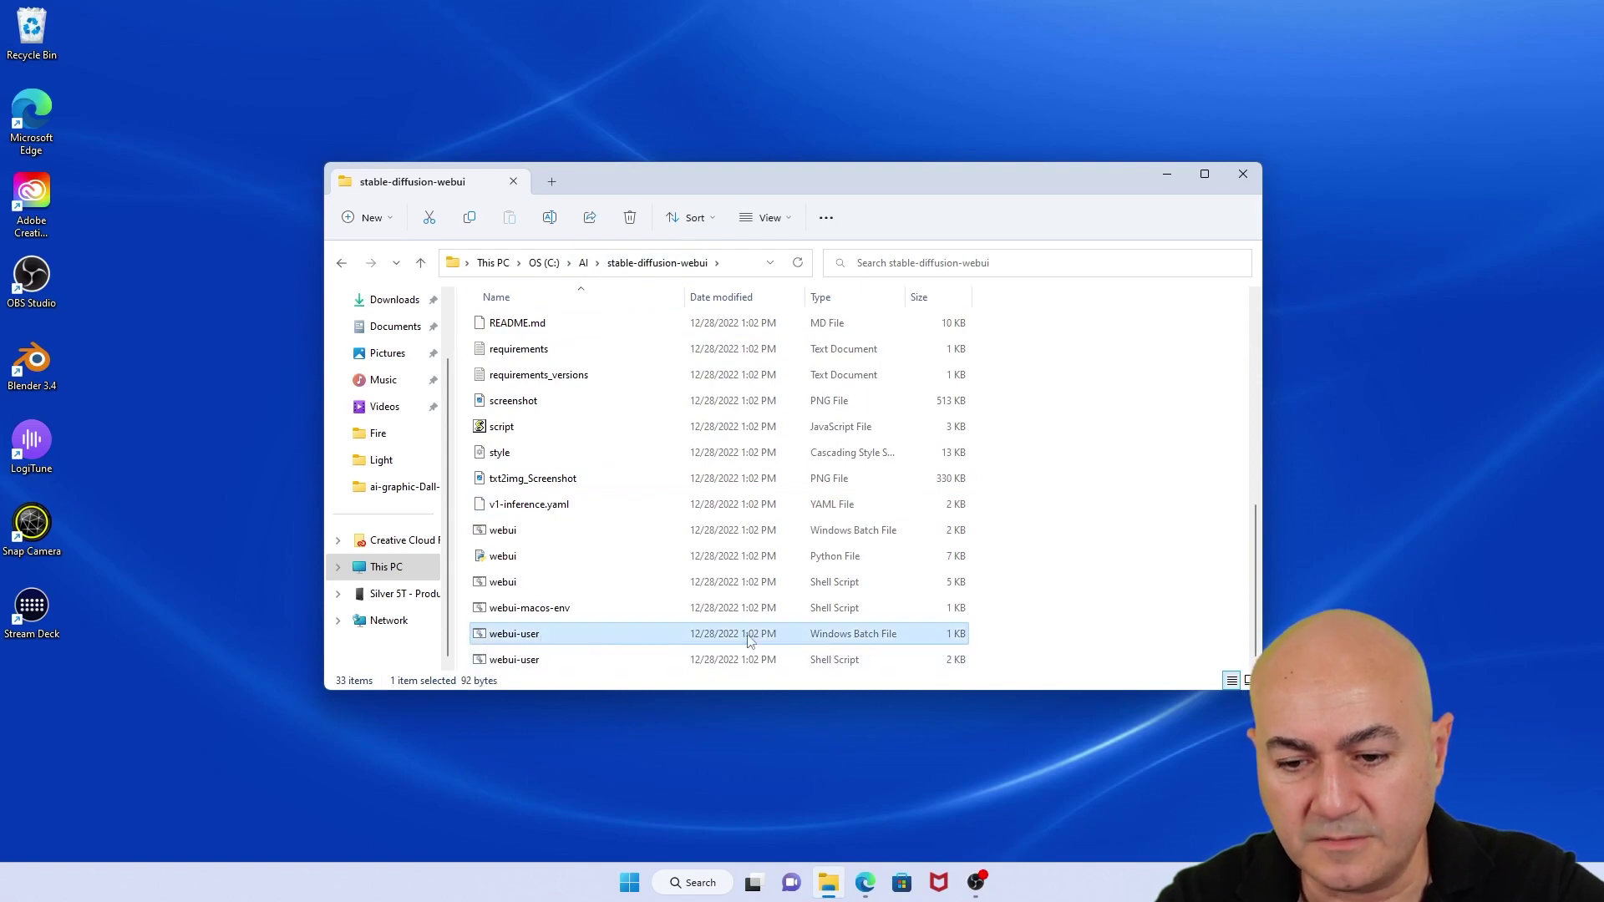
{"action": "right_click", "coordinate": [551, 639]}
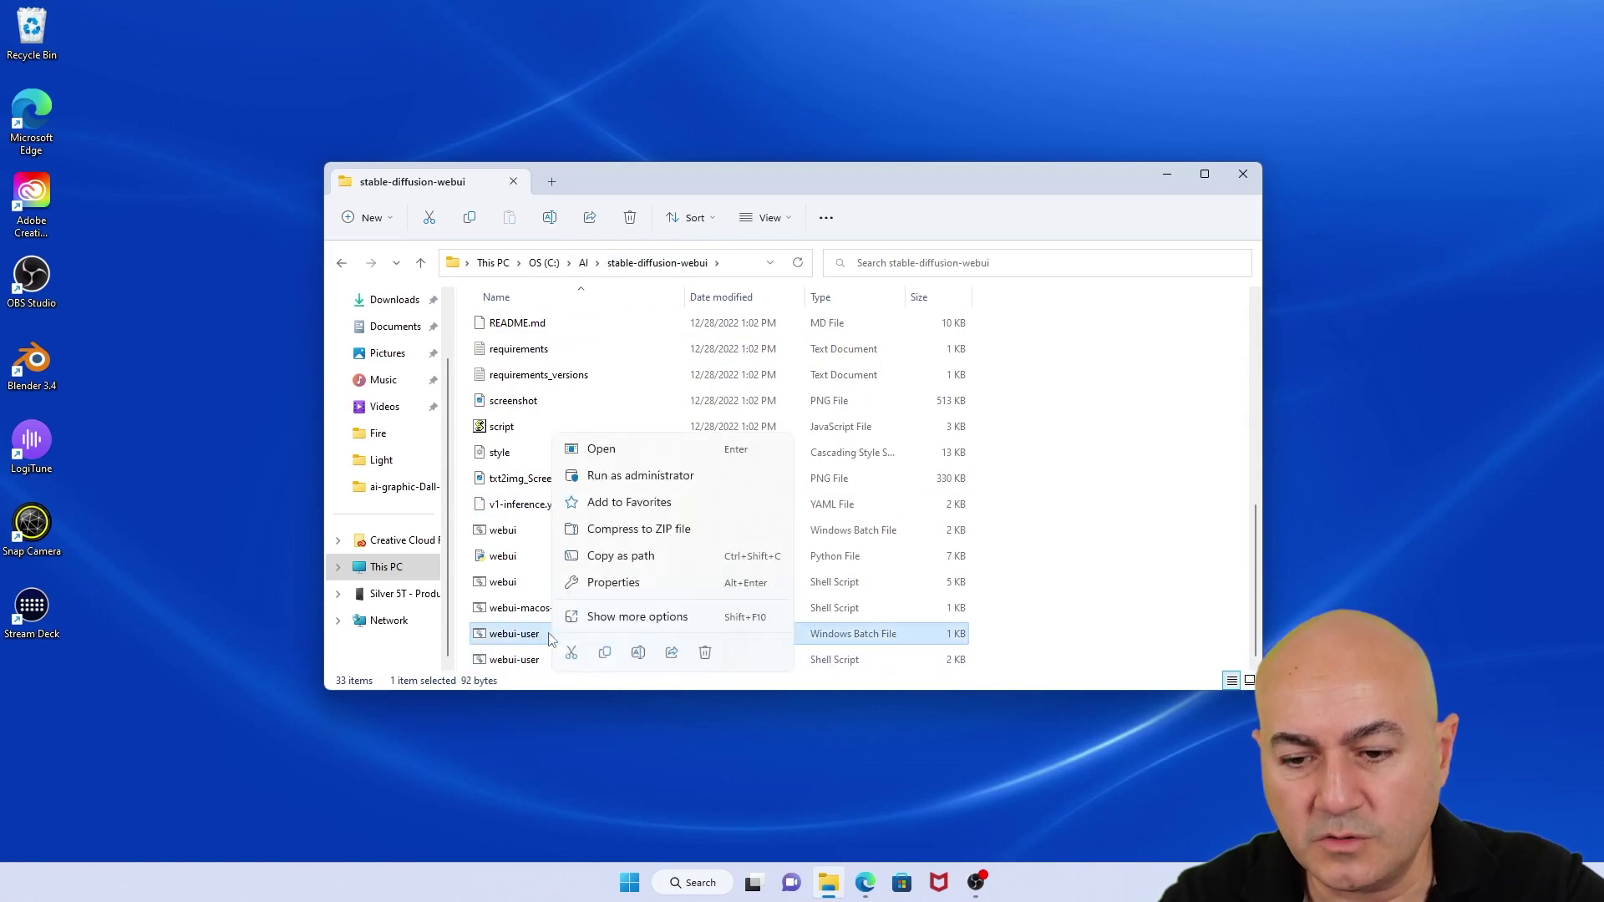
{"action": "left_click", "coordinate": [629, 618]}
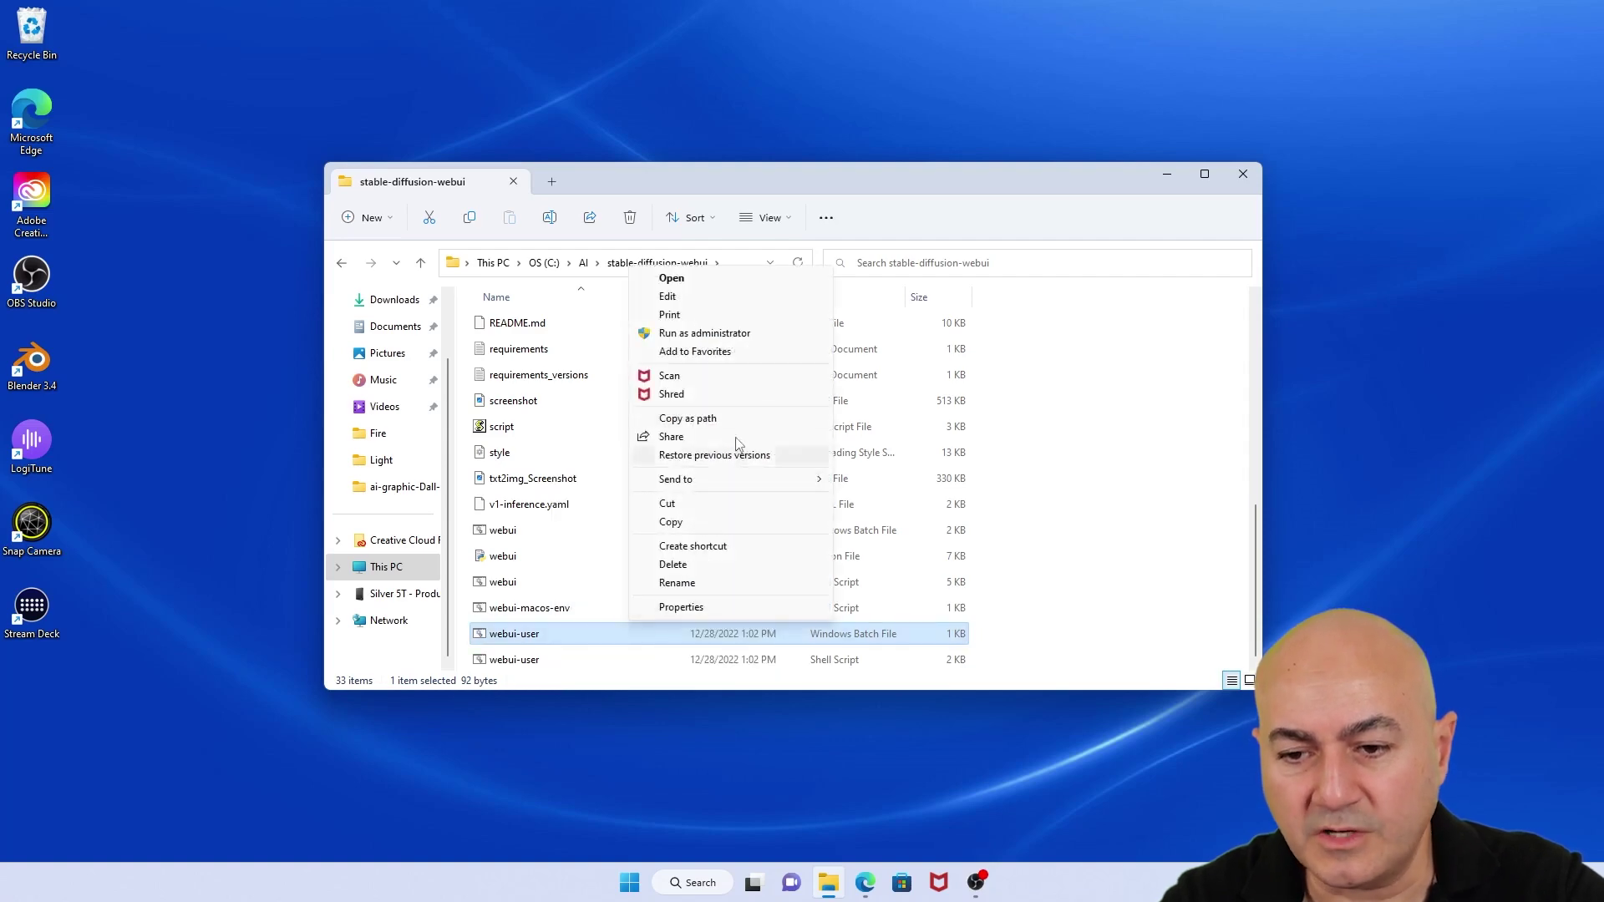
{"action": "left_click", "coordinate": [724, 299]}
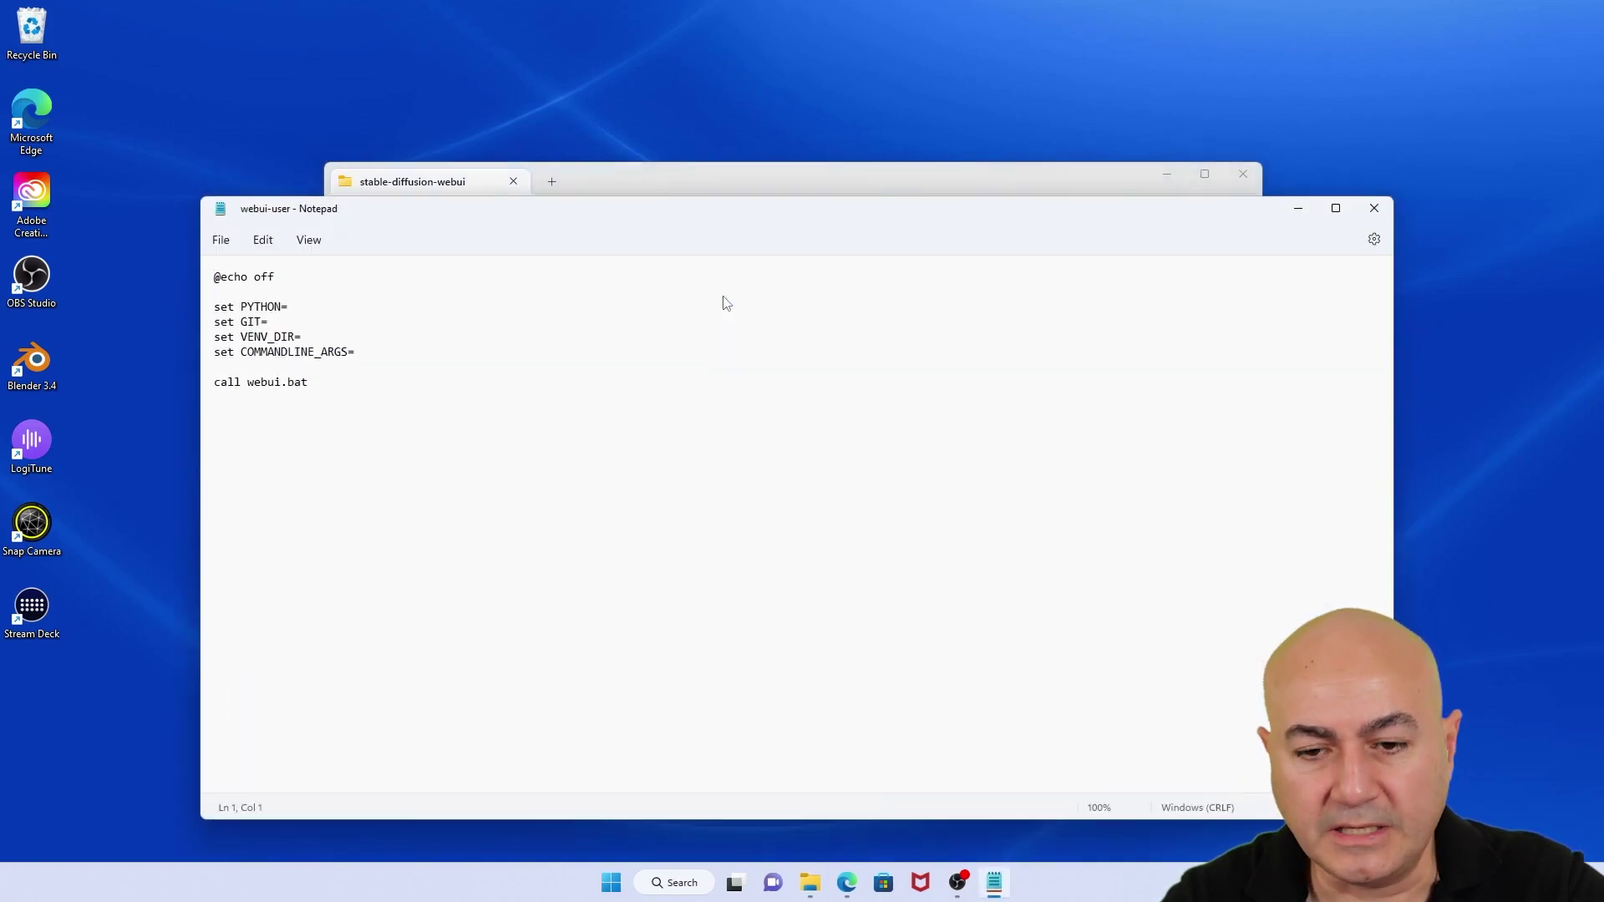
{"action": "left_click", "coordinate": [294, 306]}
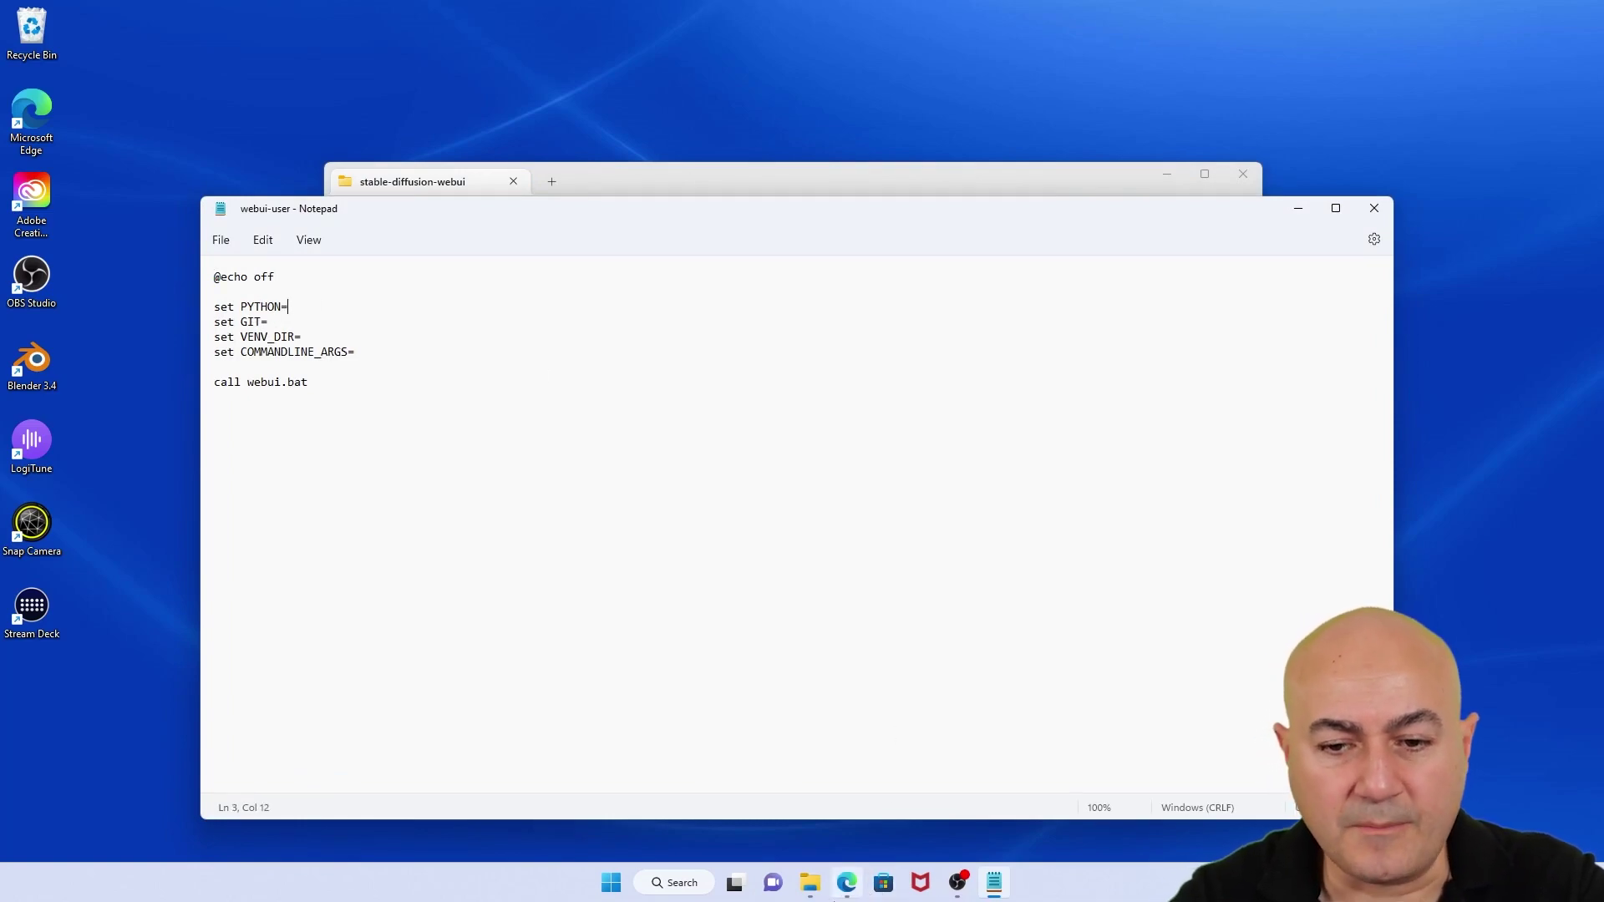
{"action": "mouse_move", "coordinate": [811, 896]}
{"action": "left_click", "coordinate": [678, 882]}
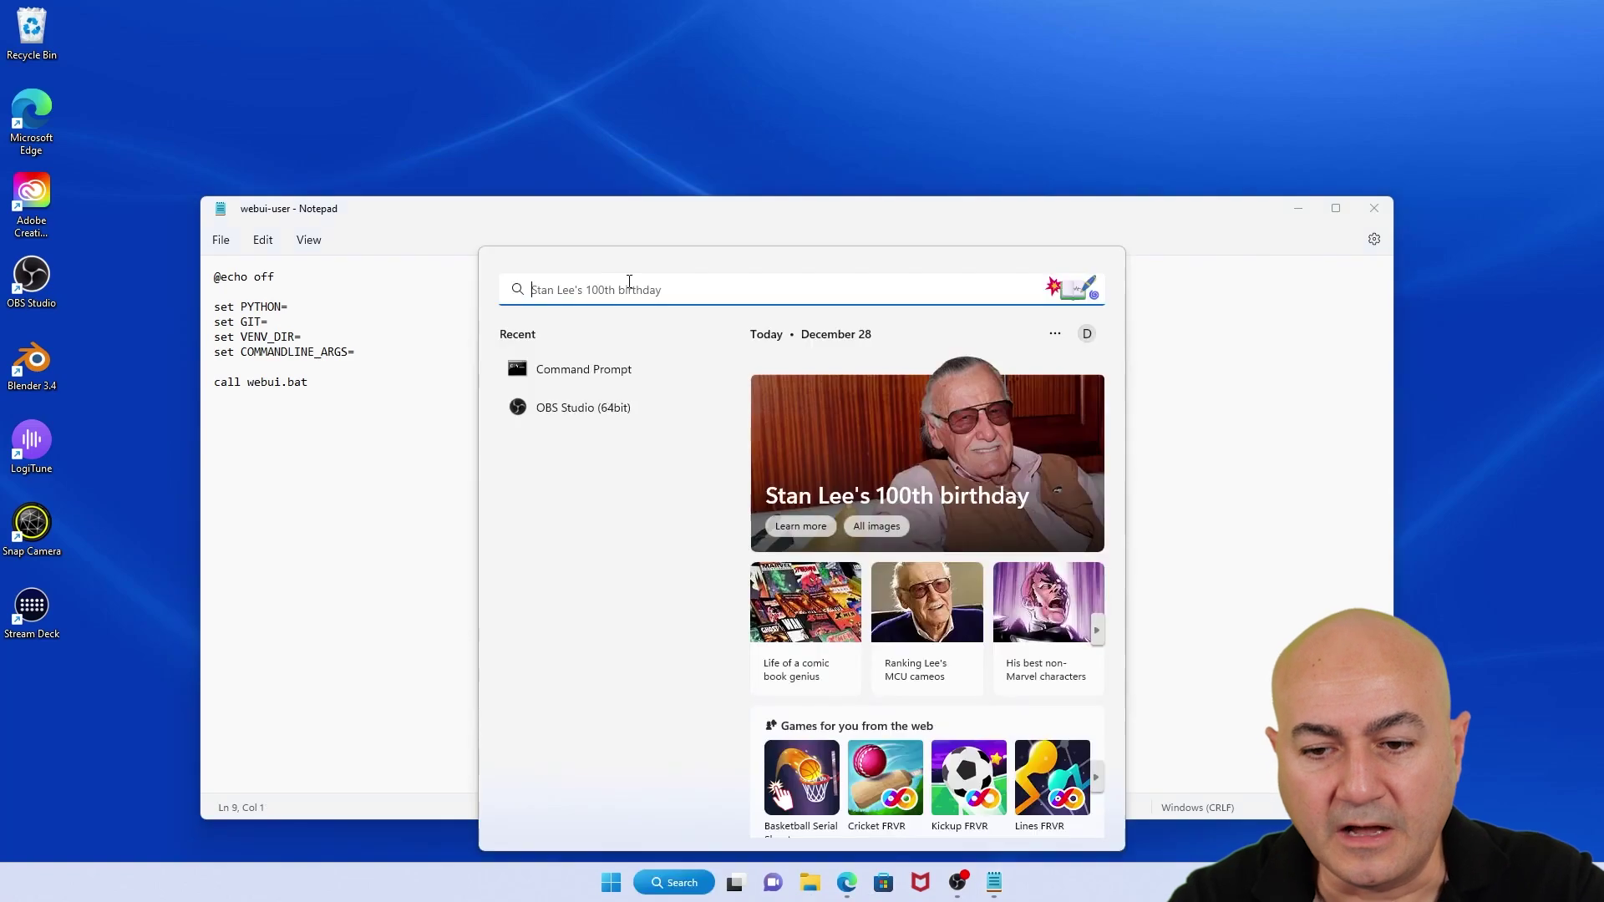
{"action": "type", "text": "python"}
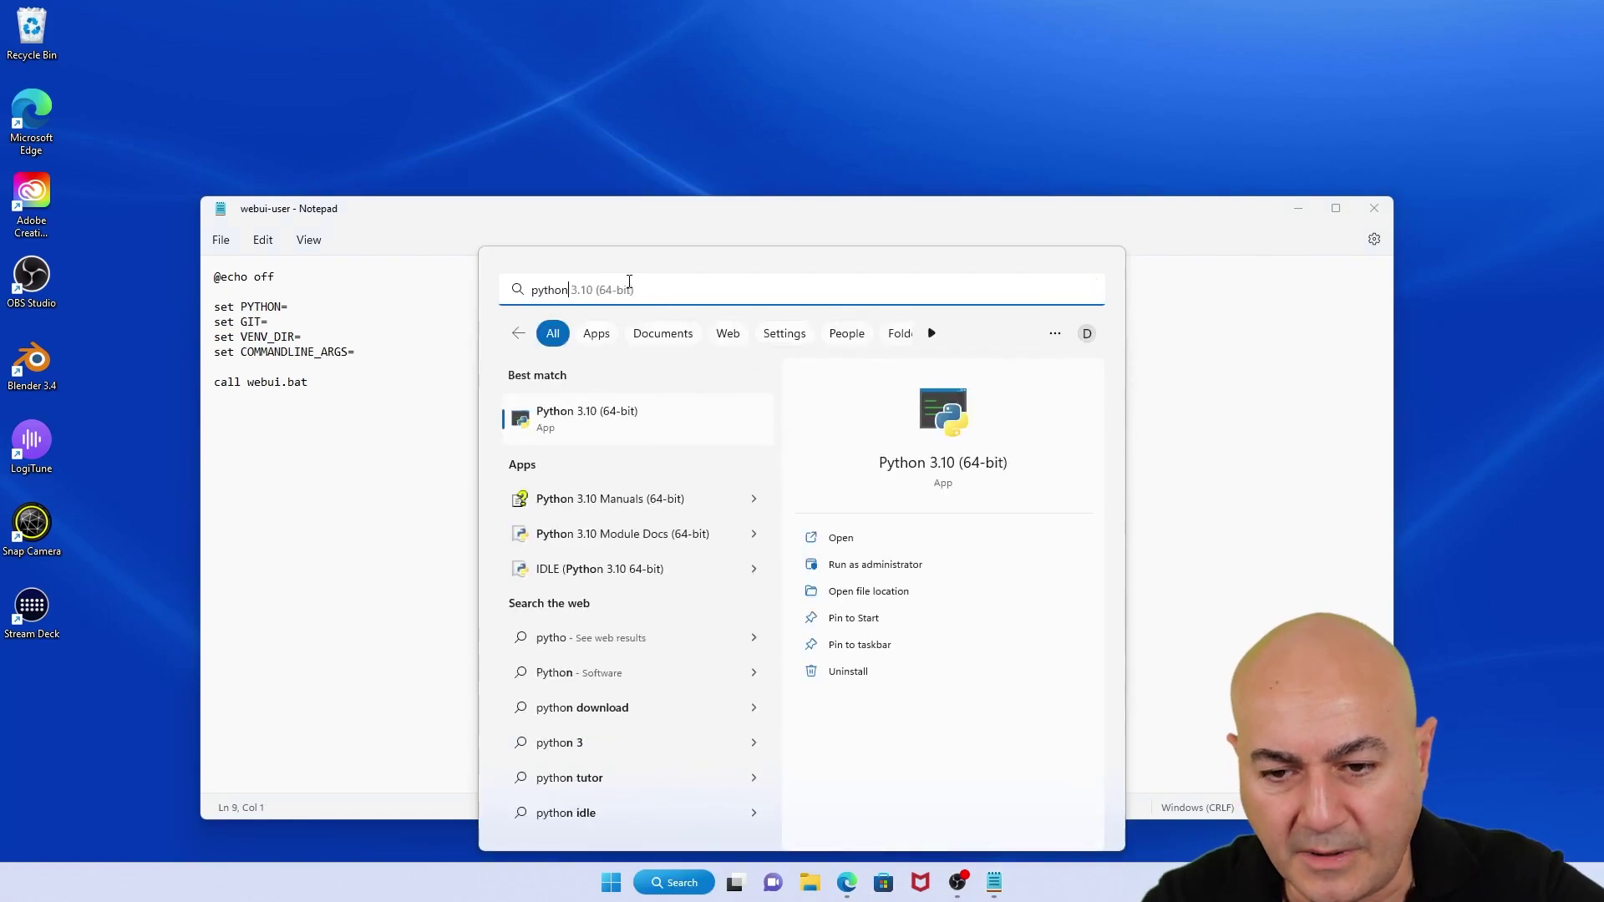
{"action": "key", "text": "BackSpace"}
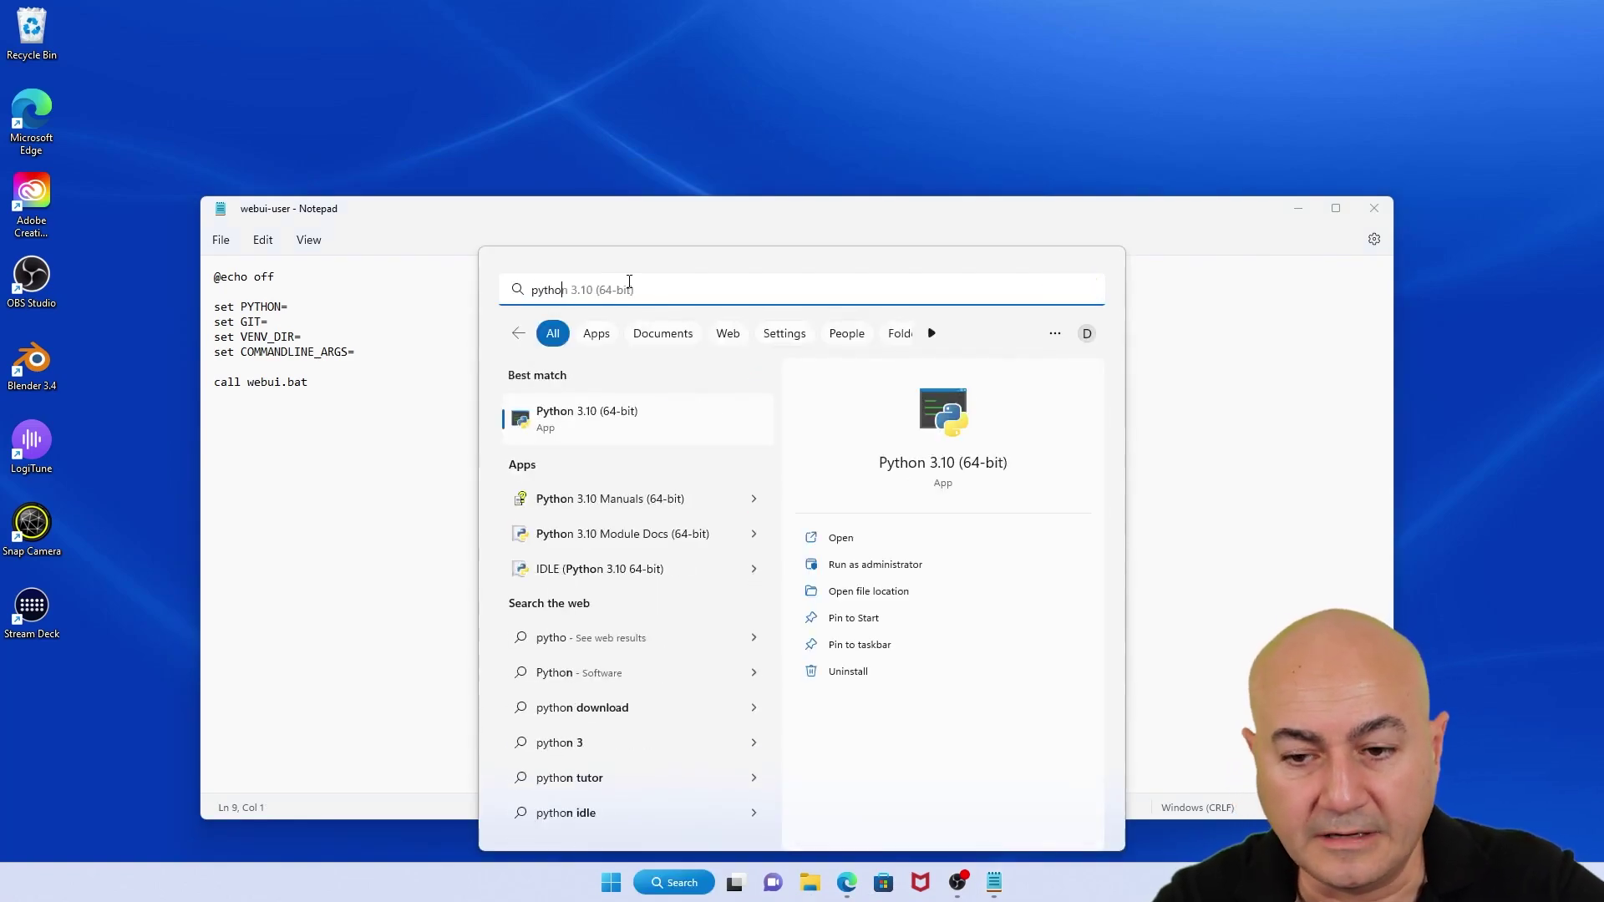
{"action": "right_click", "coordinate": [584, 424]}
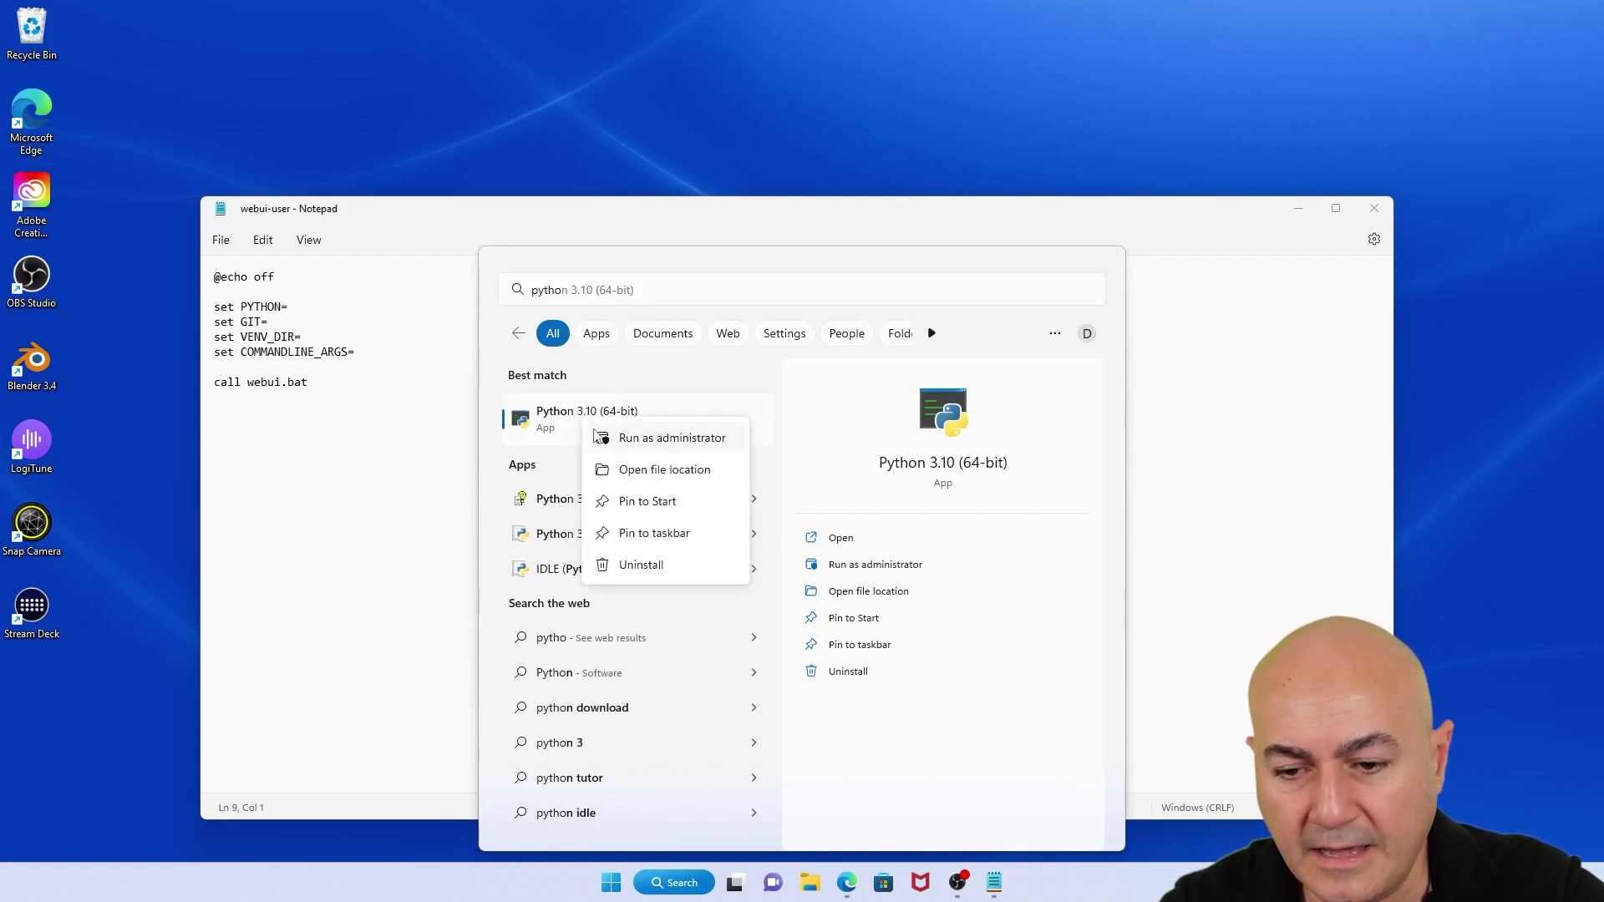
{"action": "left_click", "coordinate": [679, 470]}
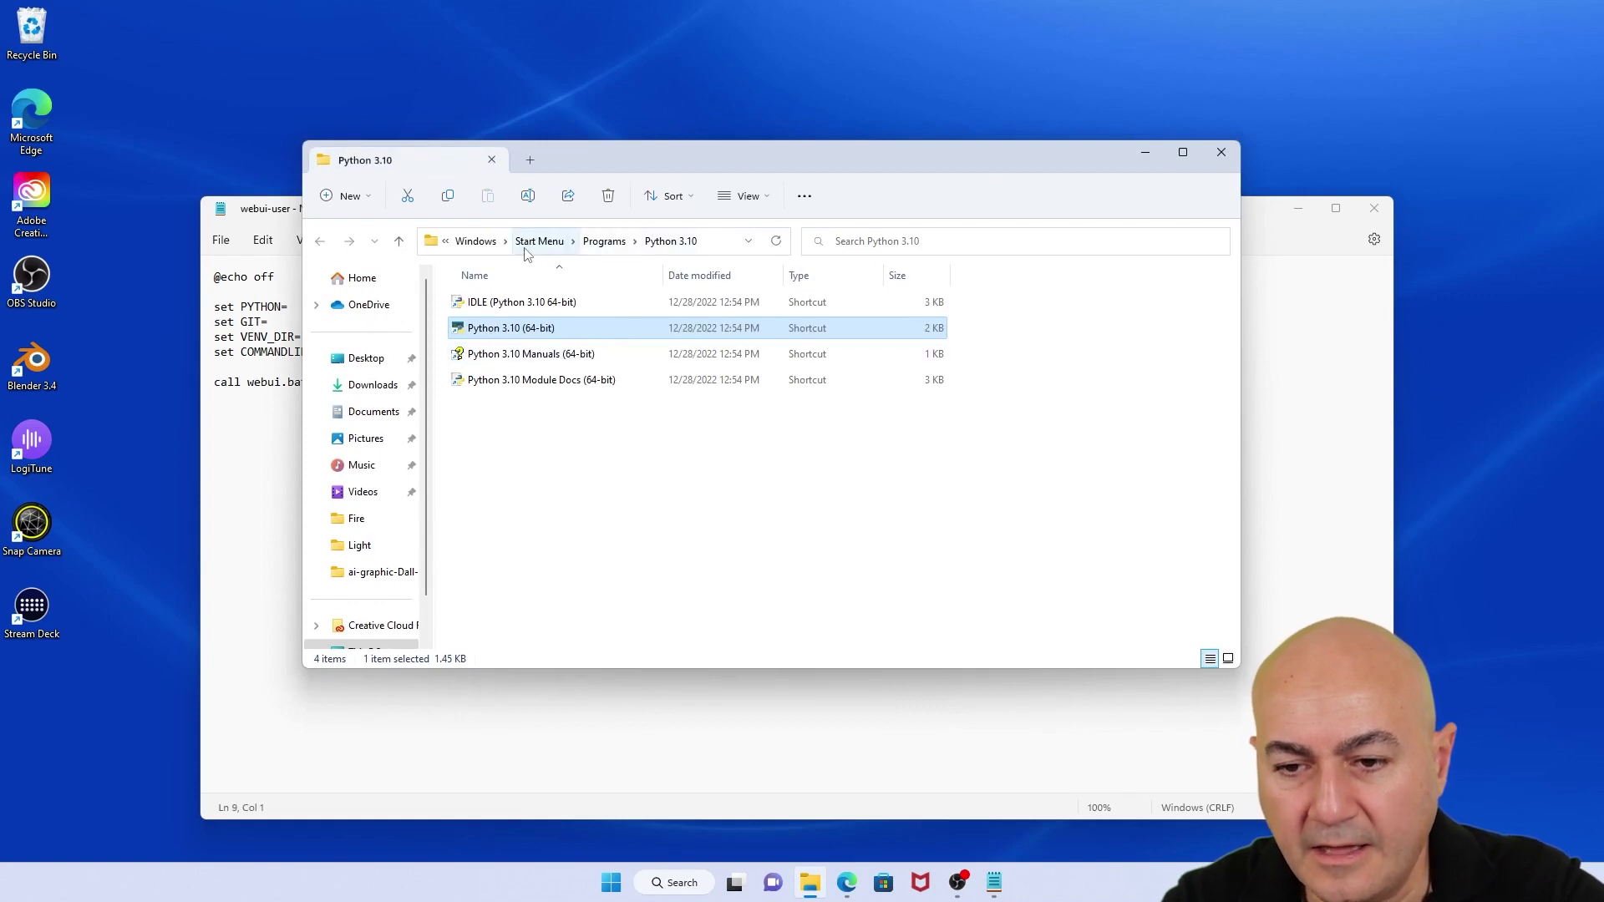
{"action": "right_click", "coordinate": [513, 335]}
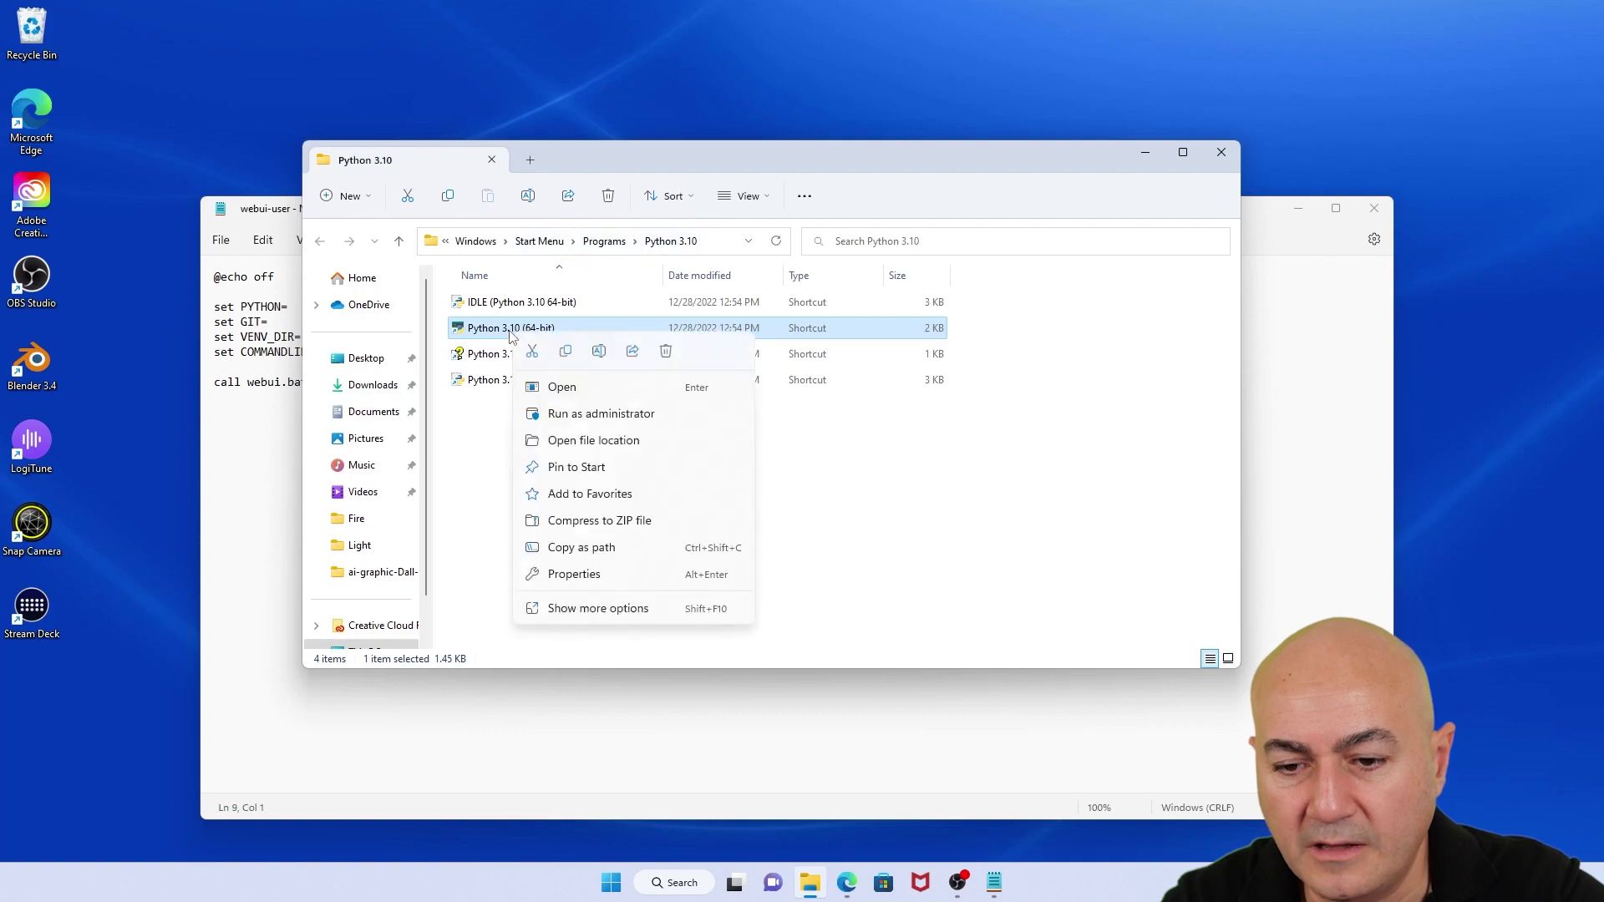
{"action": "left_click", "coordinate": [598, 548]}
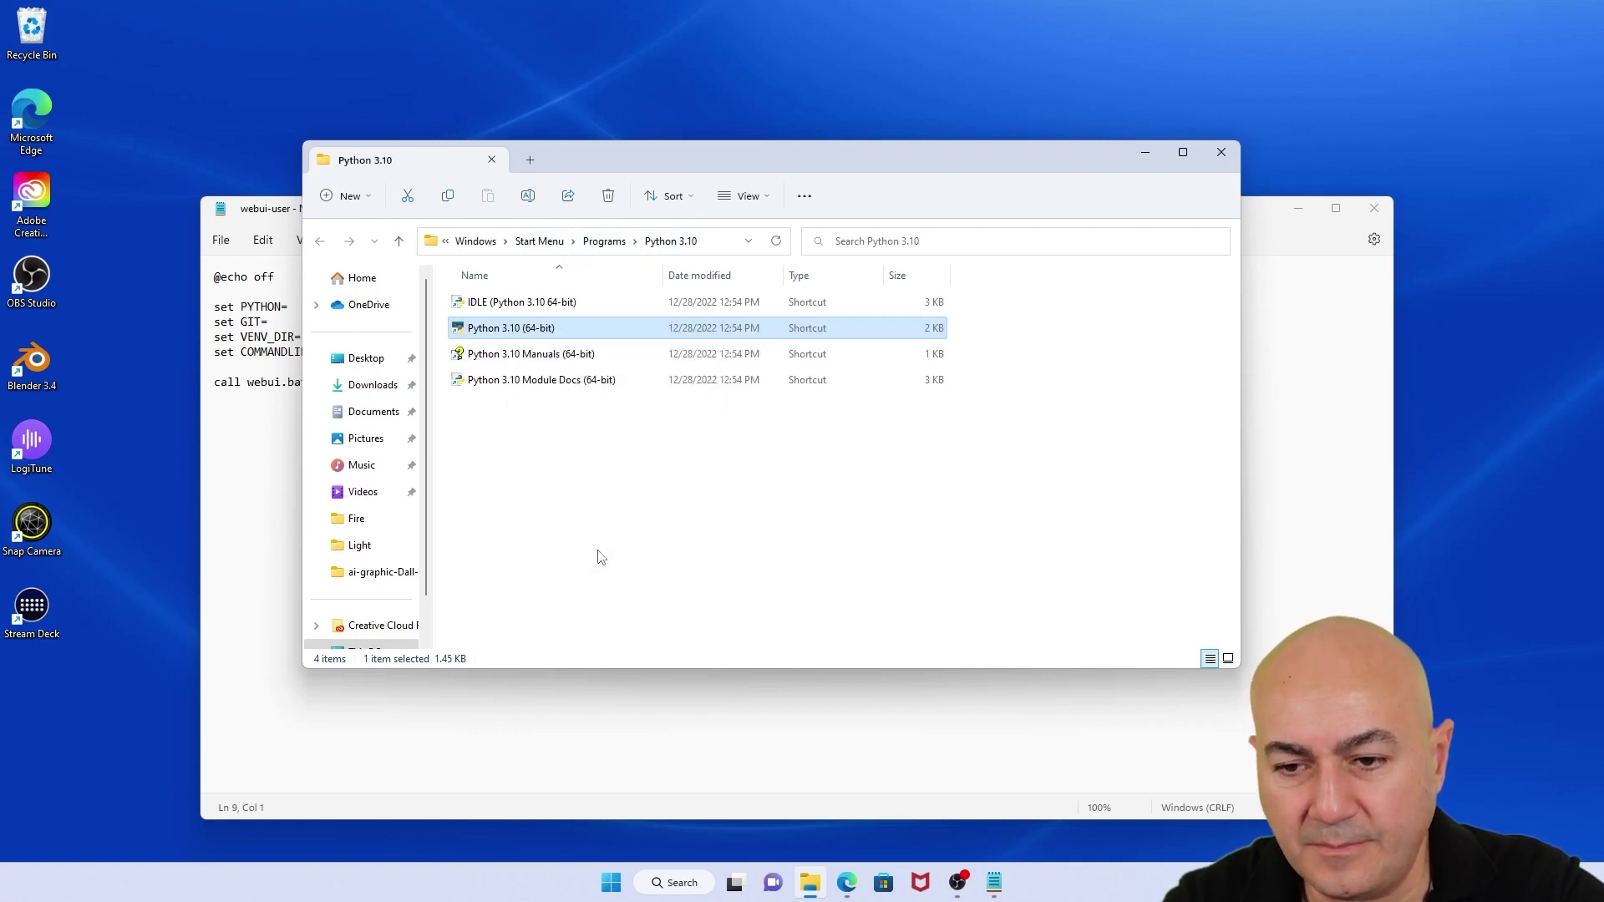
{"action": "left_click", "coordinate": [1211, 156]}
{"action": "left_click", "coordinate": [300, 316]}
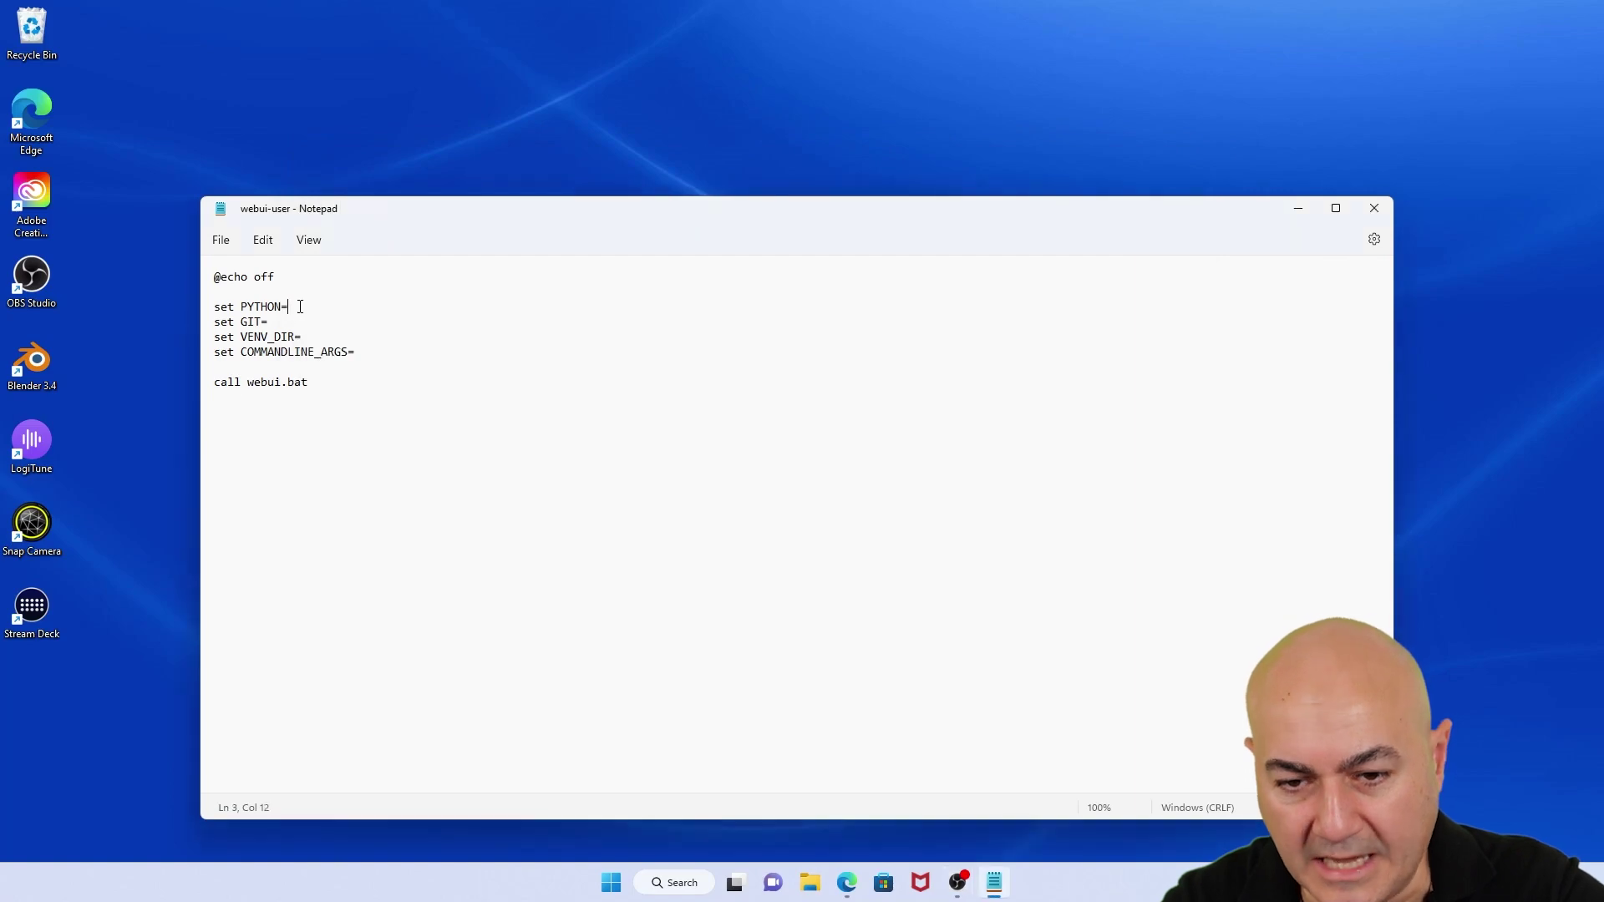
{"action": "right_click", "coordinate": [302, 317]}
{"action": "left_click", "coordinate": [357, 434]}
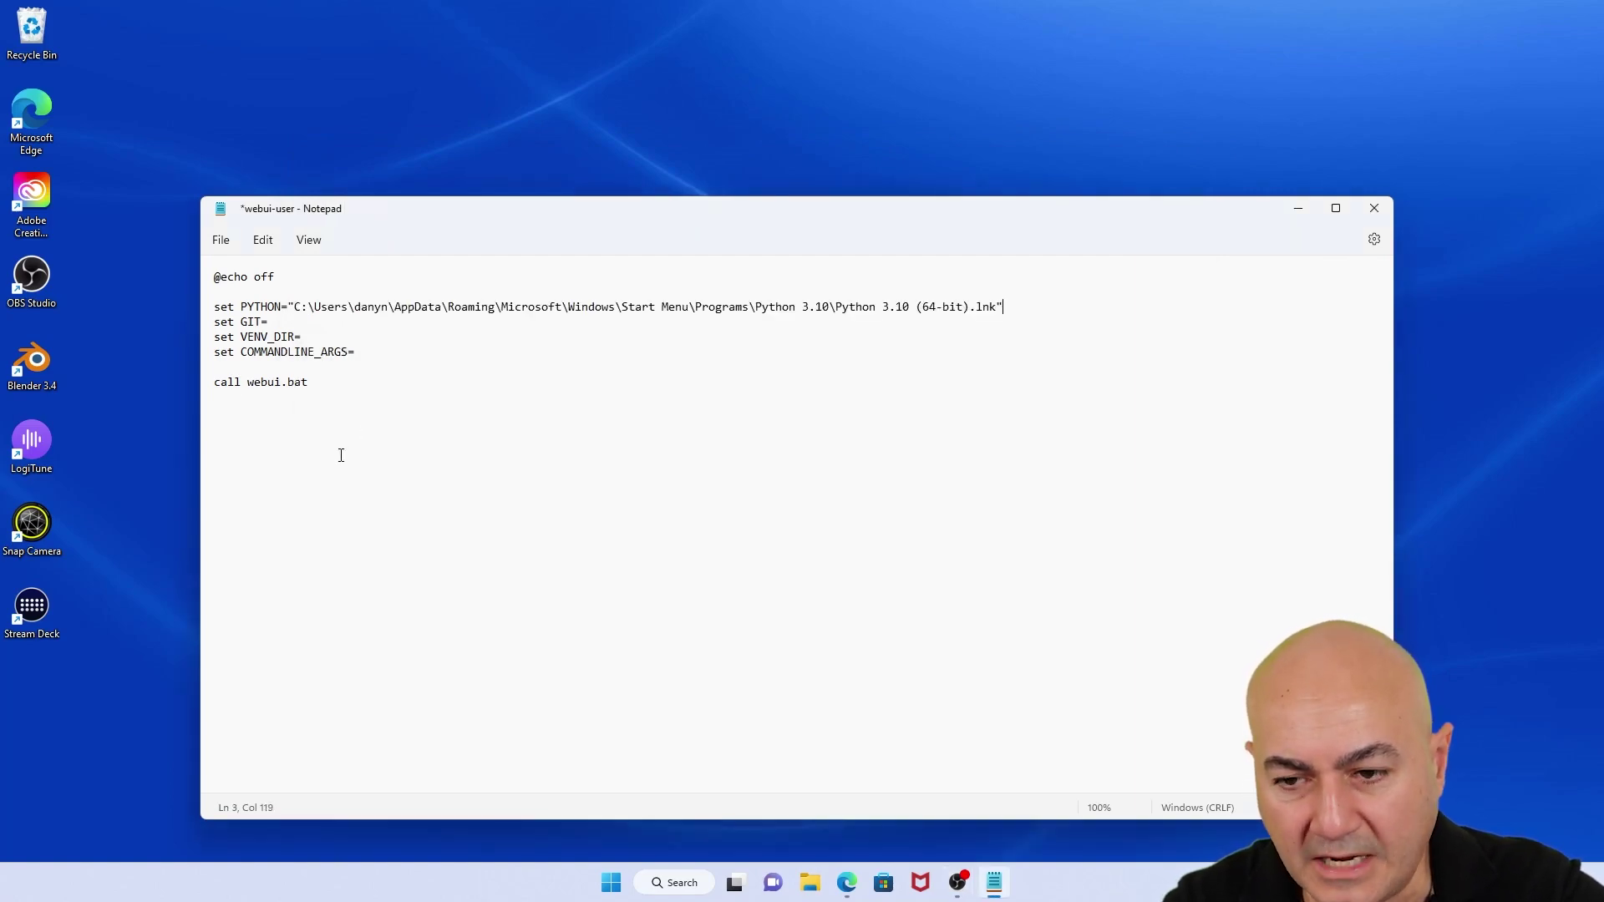
{"action": "left_click_drag", "start_coordinate": [1000, 309], "coordinate": [465, 309]}
{"action": "left_click", "coordinate": [366, 309]}
{"action": "left_click_drag", "start_coordinate": [287, 309], "coordinate": [1016, 308]}
Delete the pasted Python path, then launch Python 3.10 from search to check its version.
{"action": "key", "text": "Delete"}
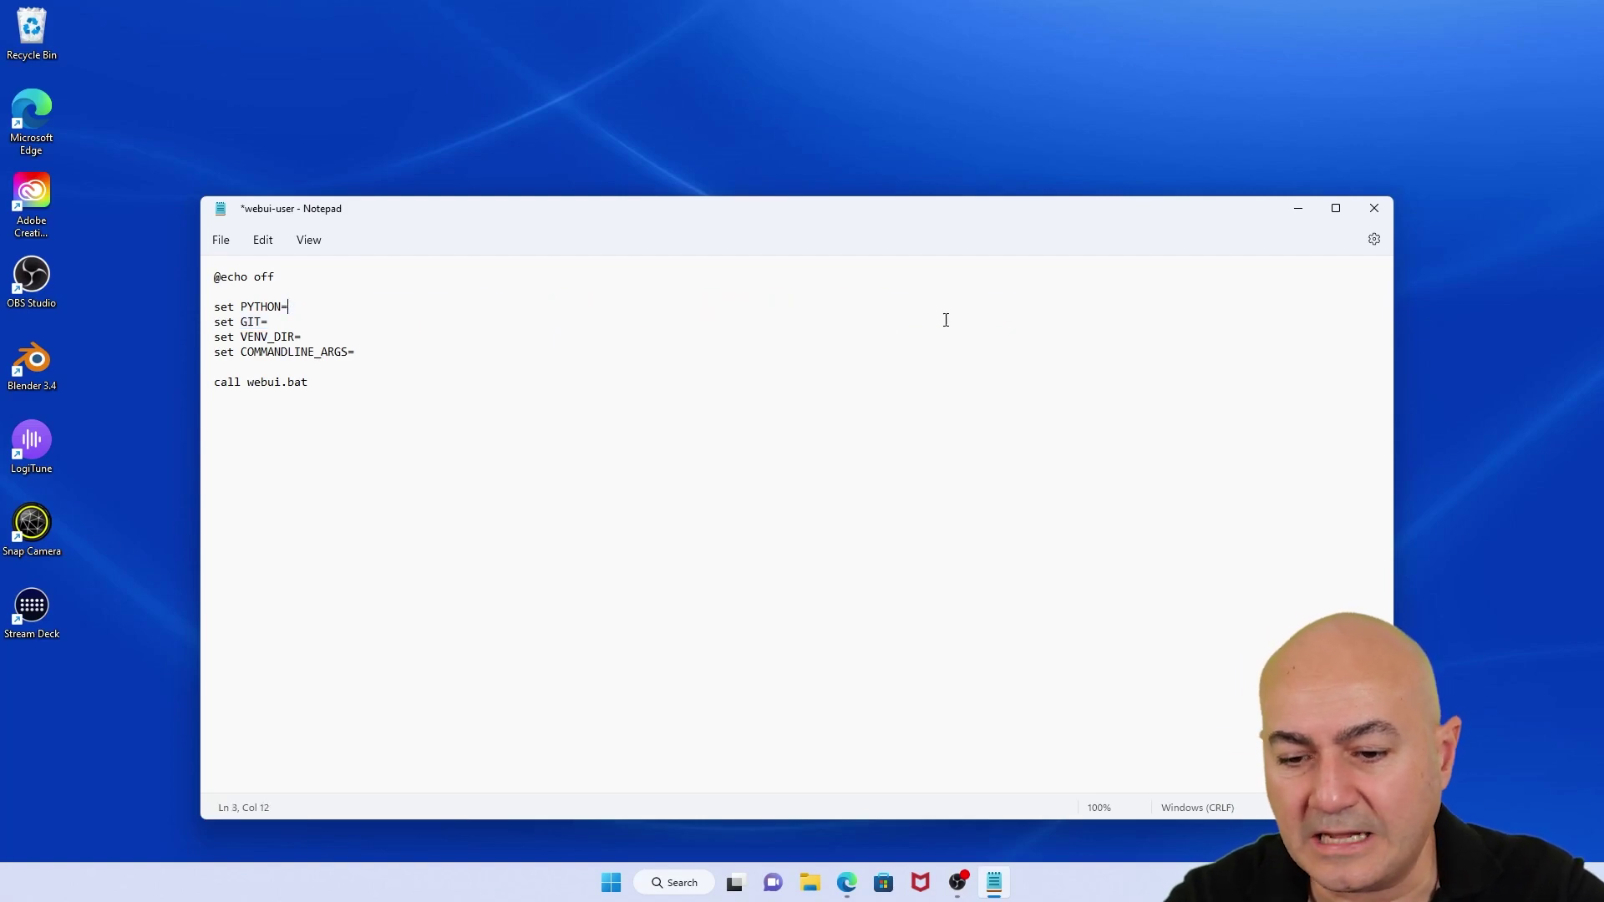
{"action": "left_click", "coordinate": [676, 886]}
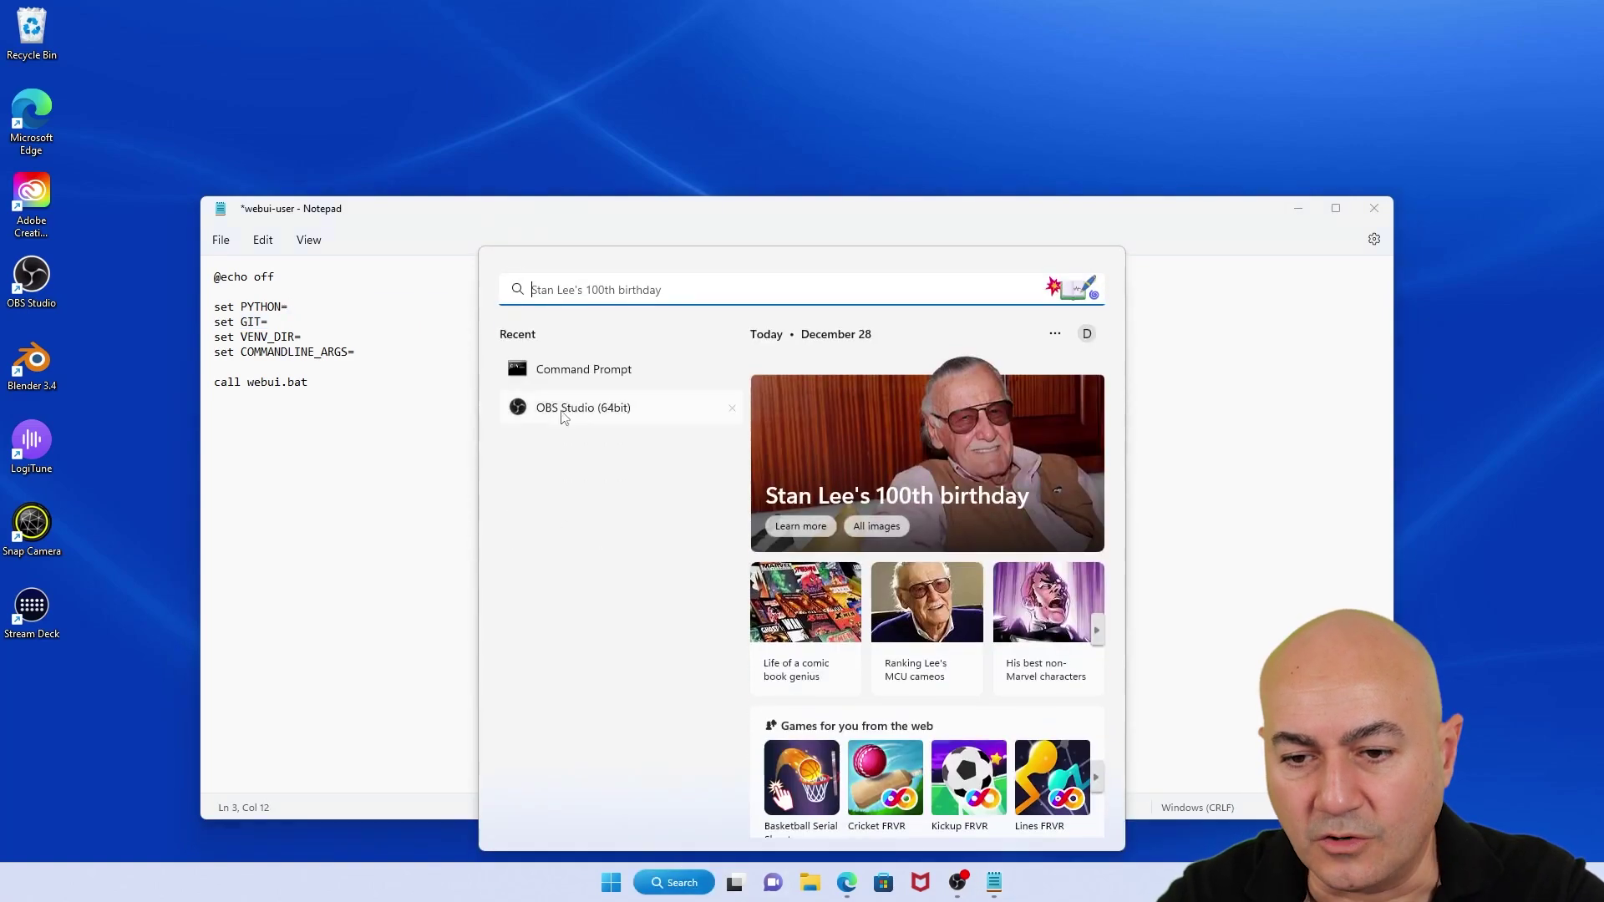
{"action": "type", "text": "python"}
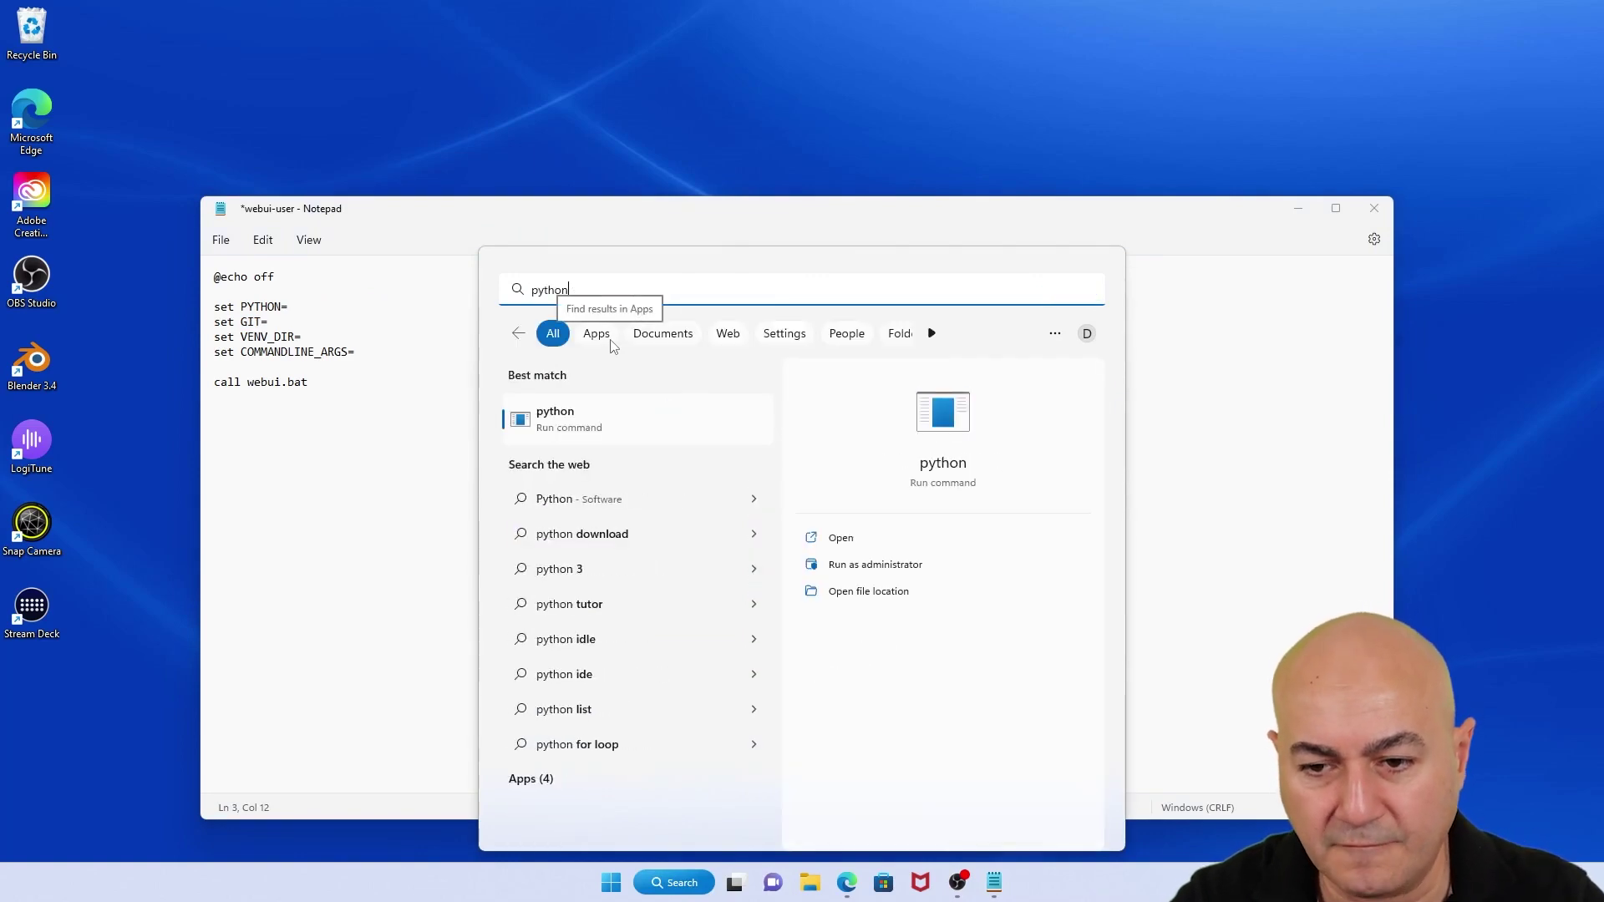
{"action": "key", "text": "BackSpace"}
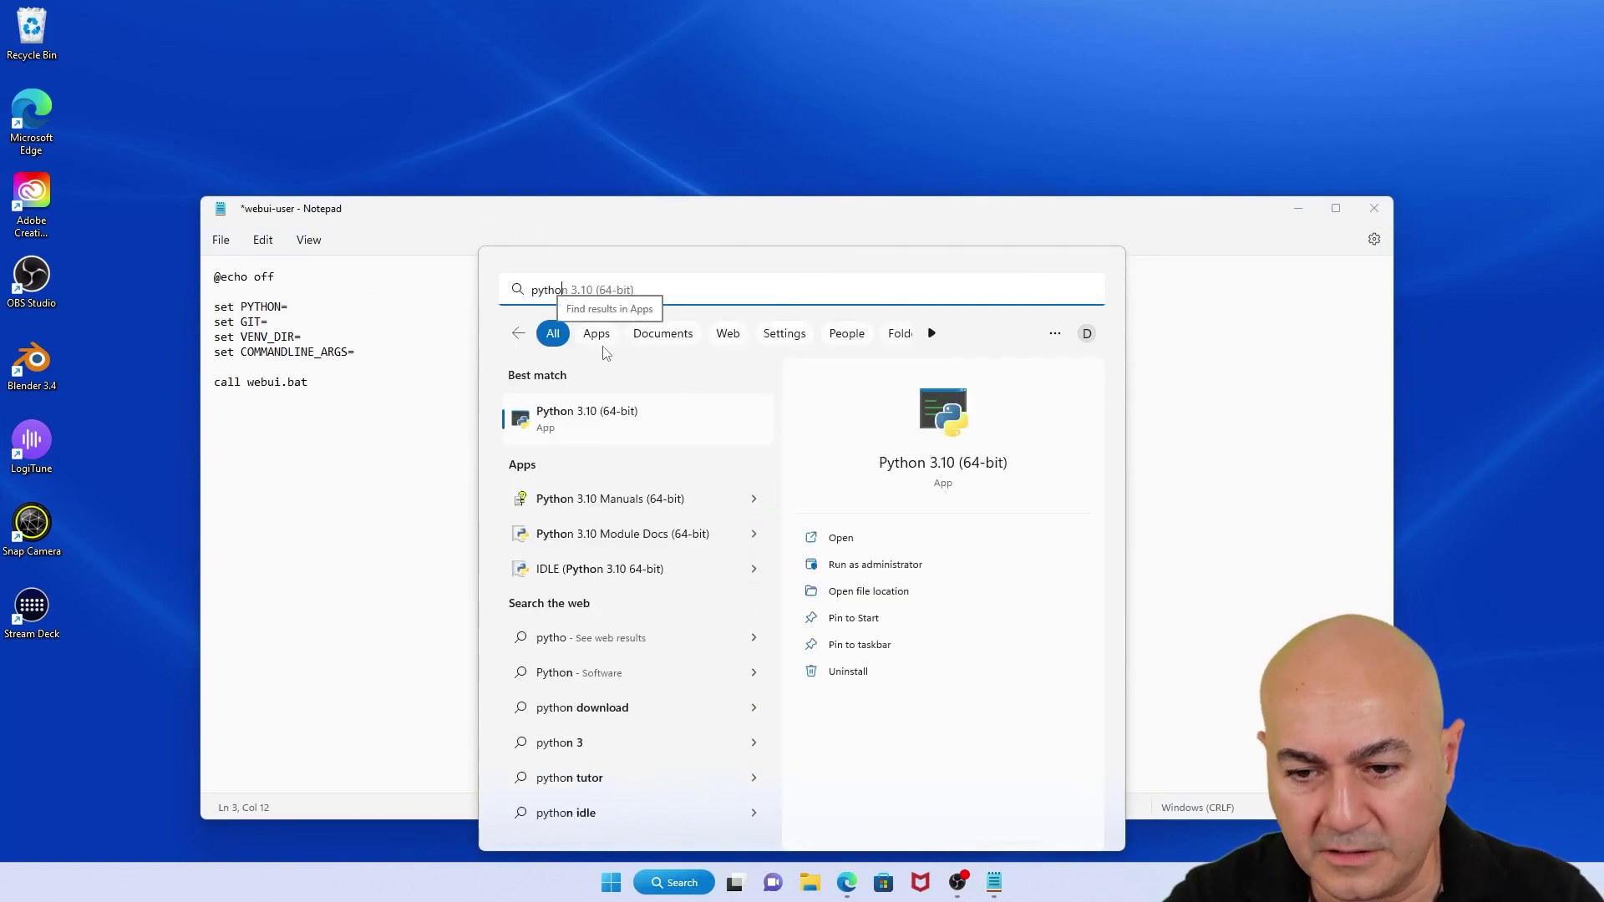
{"action": "left_click", "coordinate": [559, 418]}
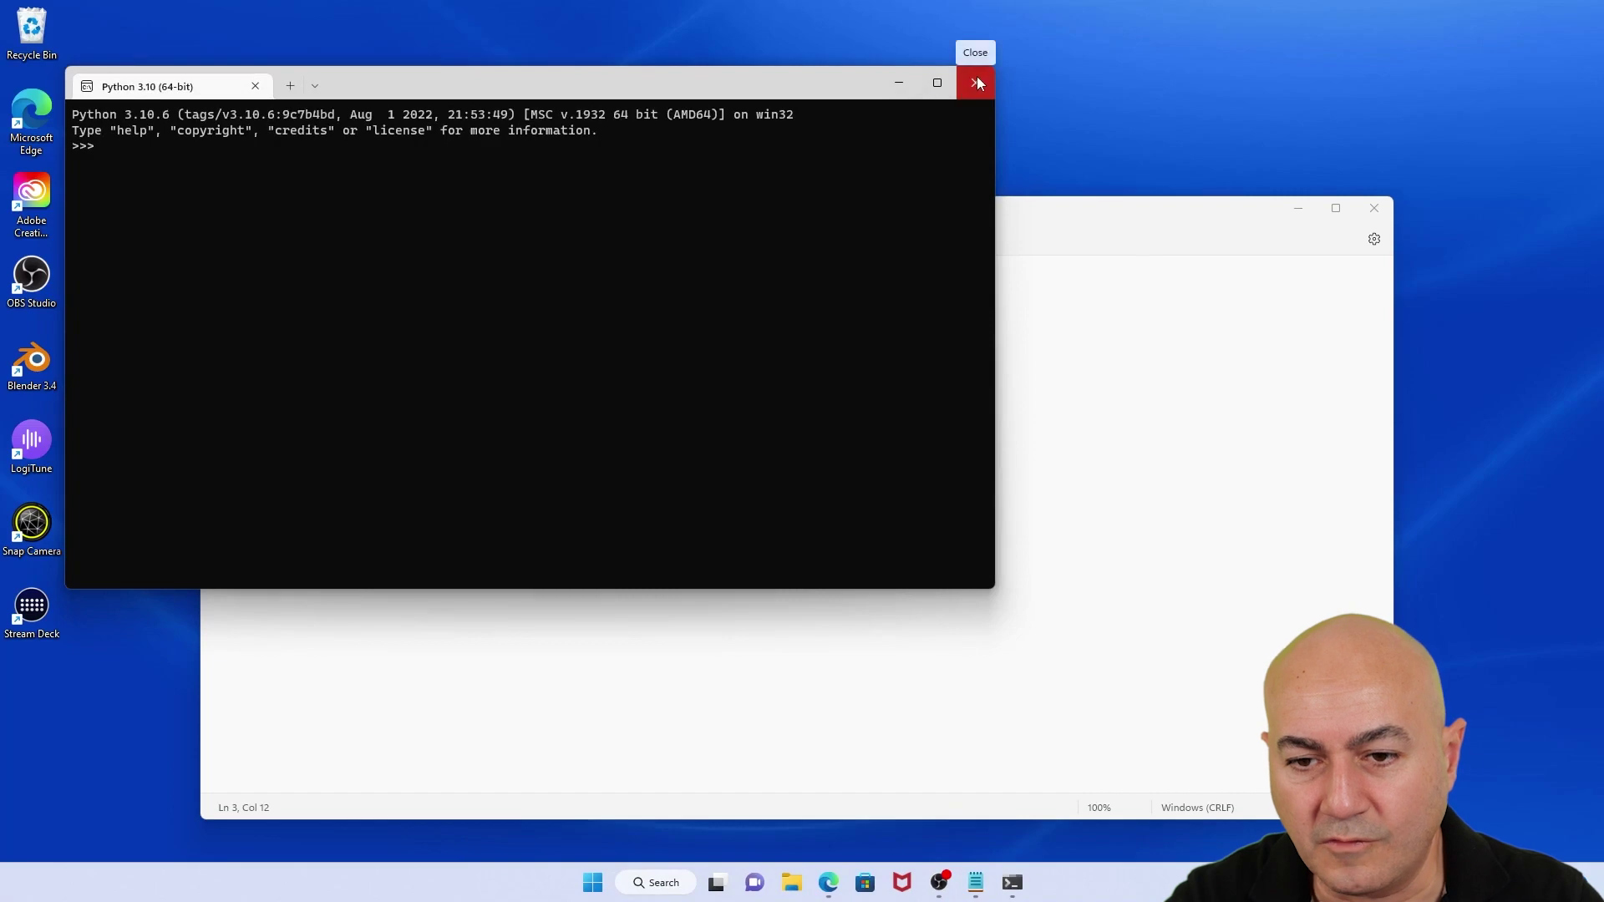
{"action": "left_click", "coordinate": [974, 83]}
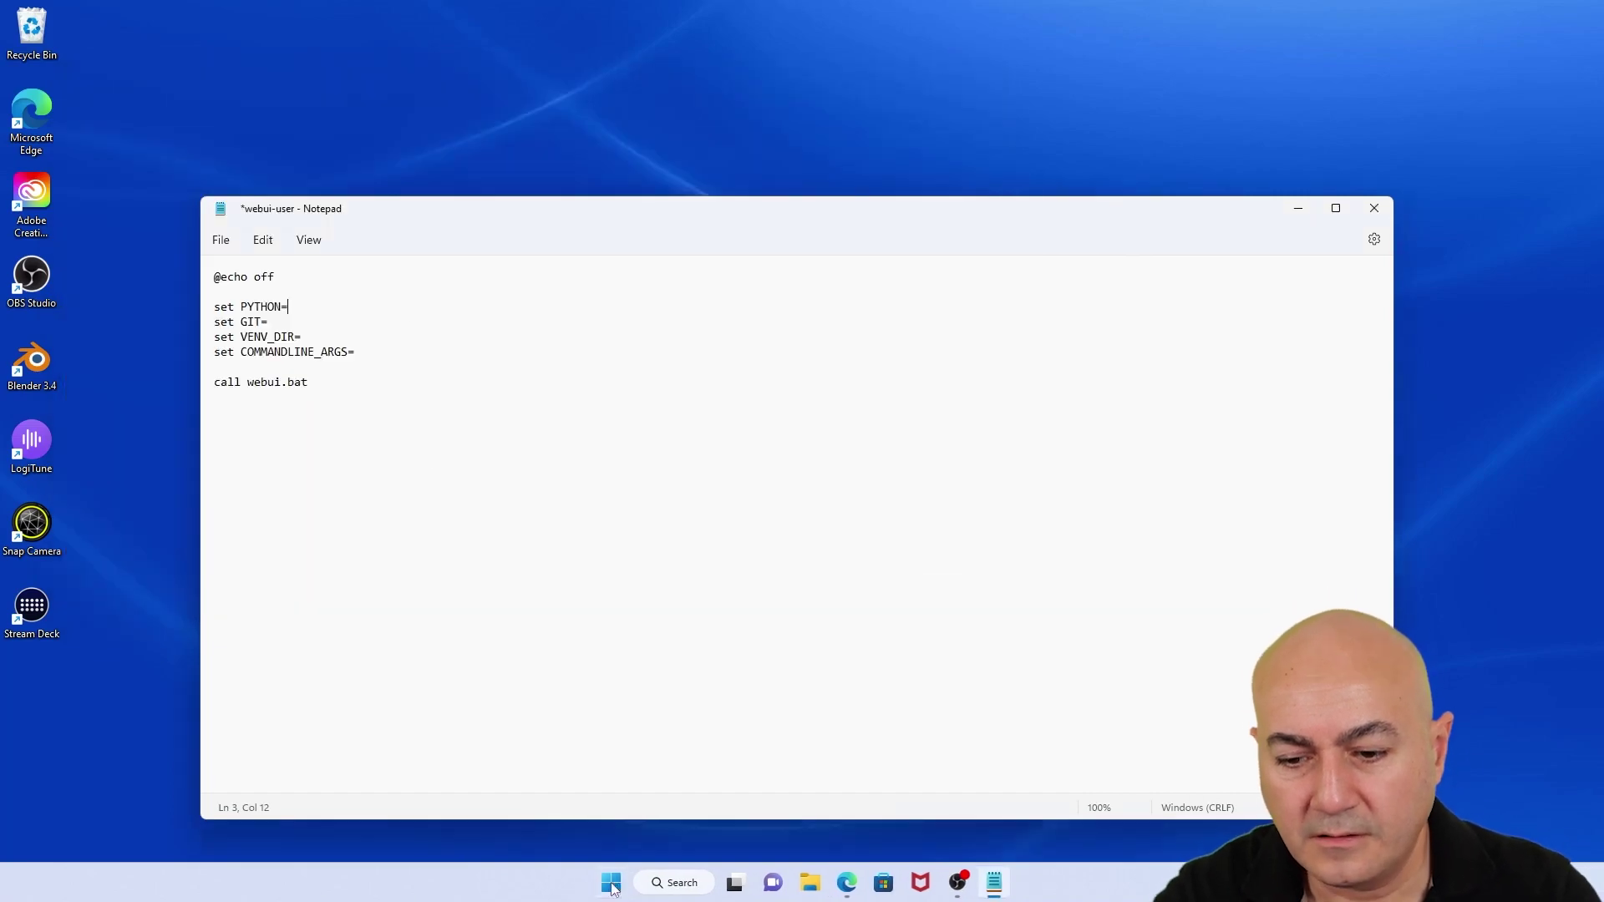
Follow the Python 3.10 shortcut to the Python310 folder and copy python.exe's full path.
{"action": "left_click", "coordinate": [675, 884]}
{"action": "type", "text": "p"}
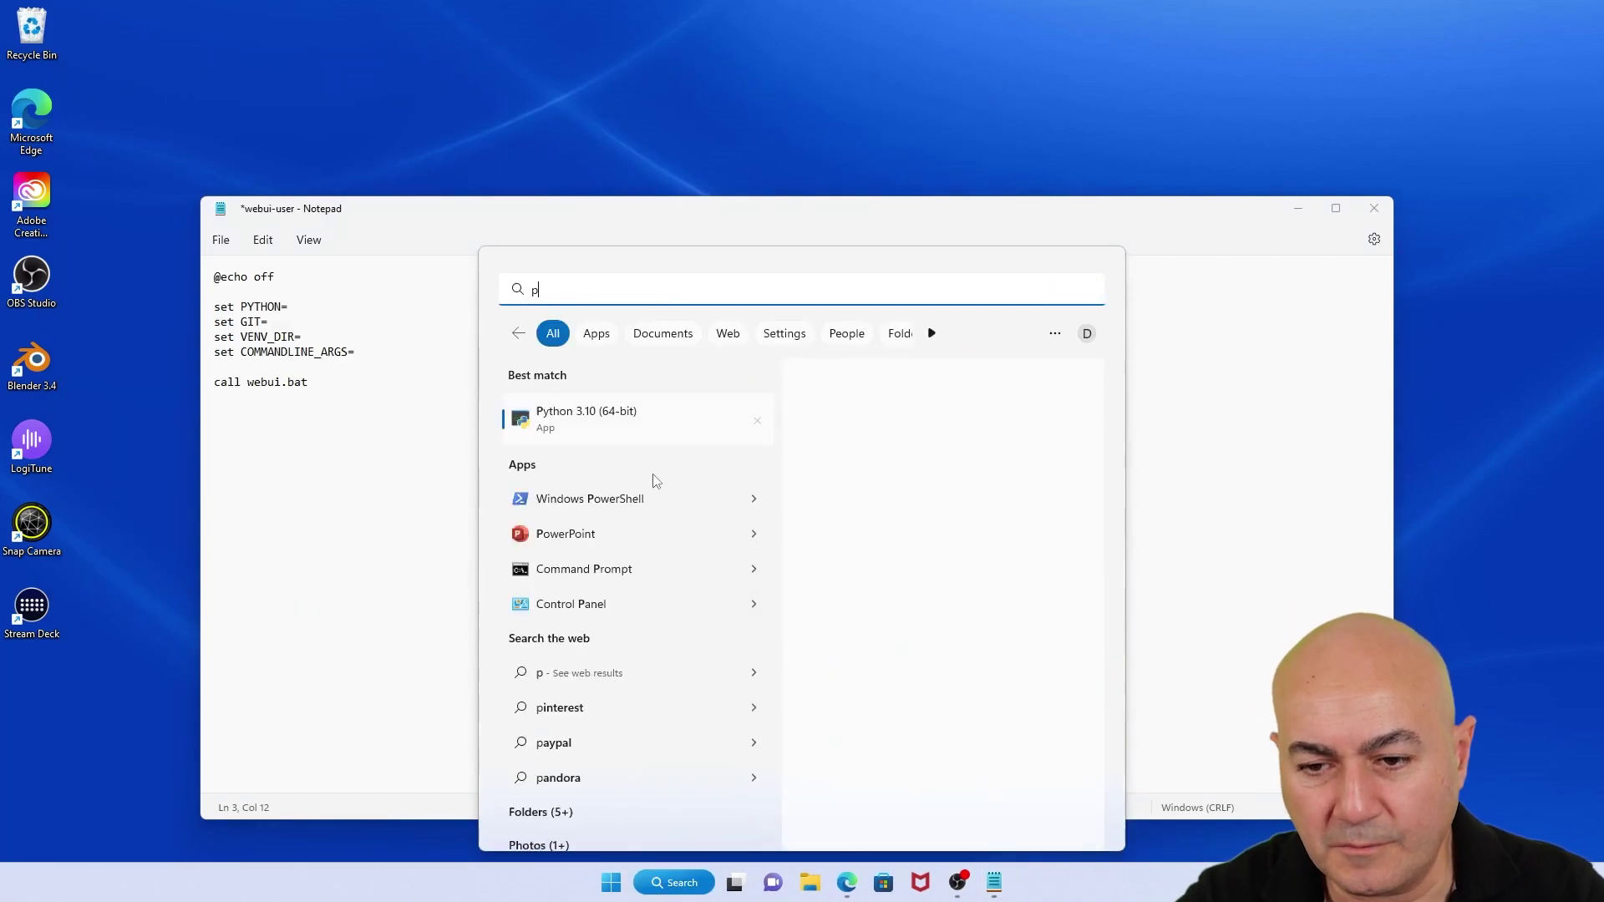
{"action": "type", "text": "yth"}
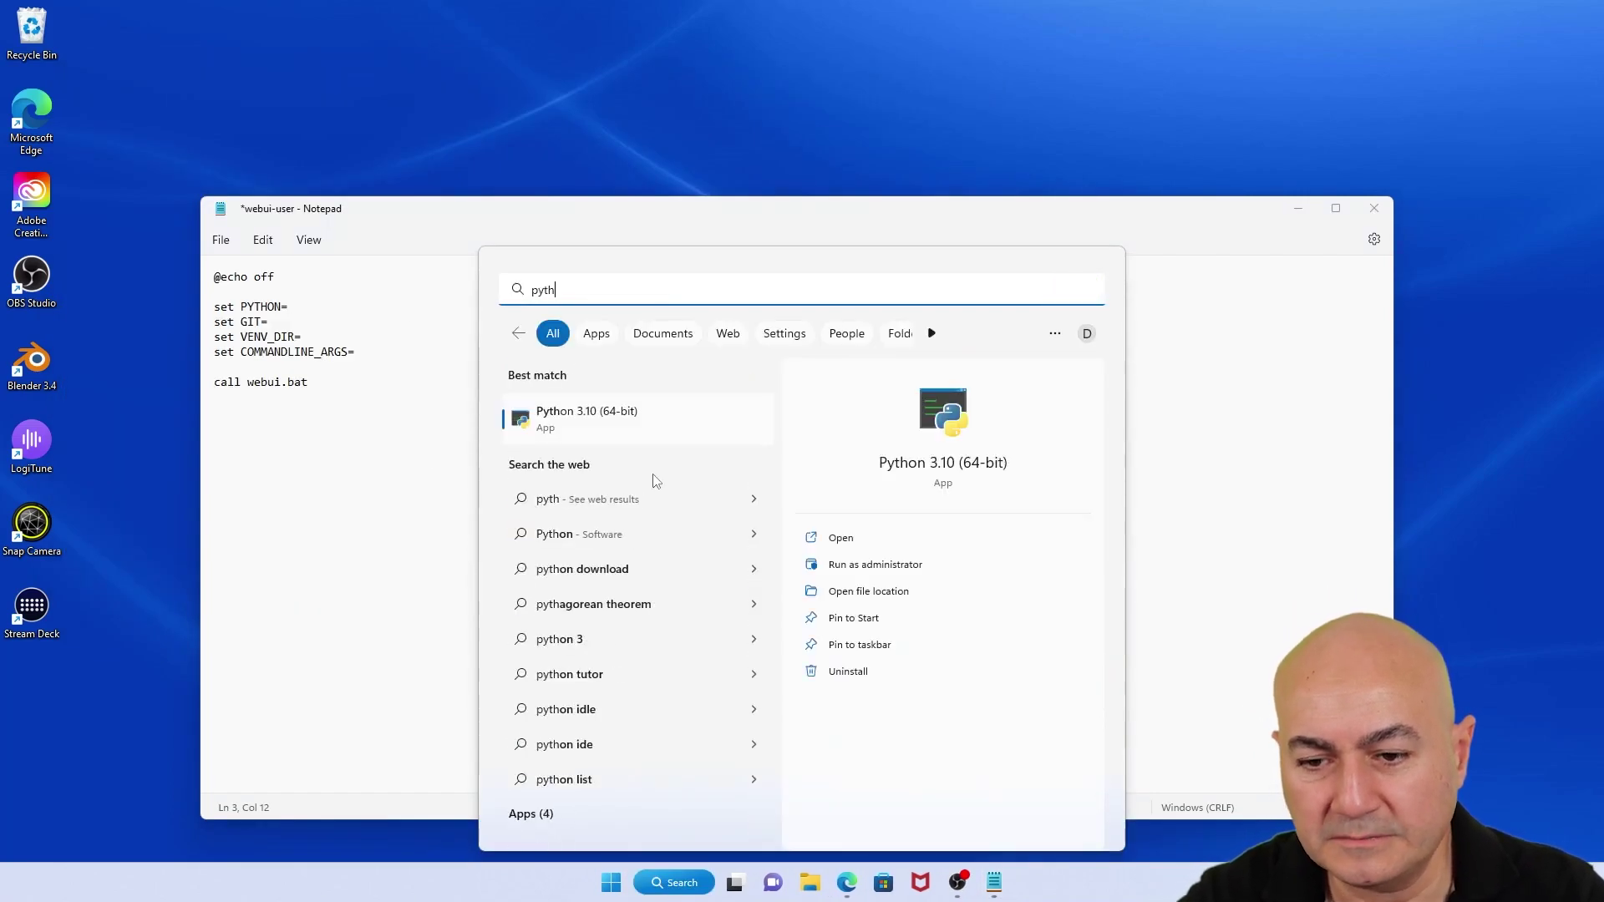
{"action": "right_click", "coordinate": [566, 420]}
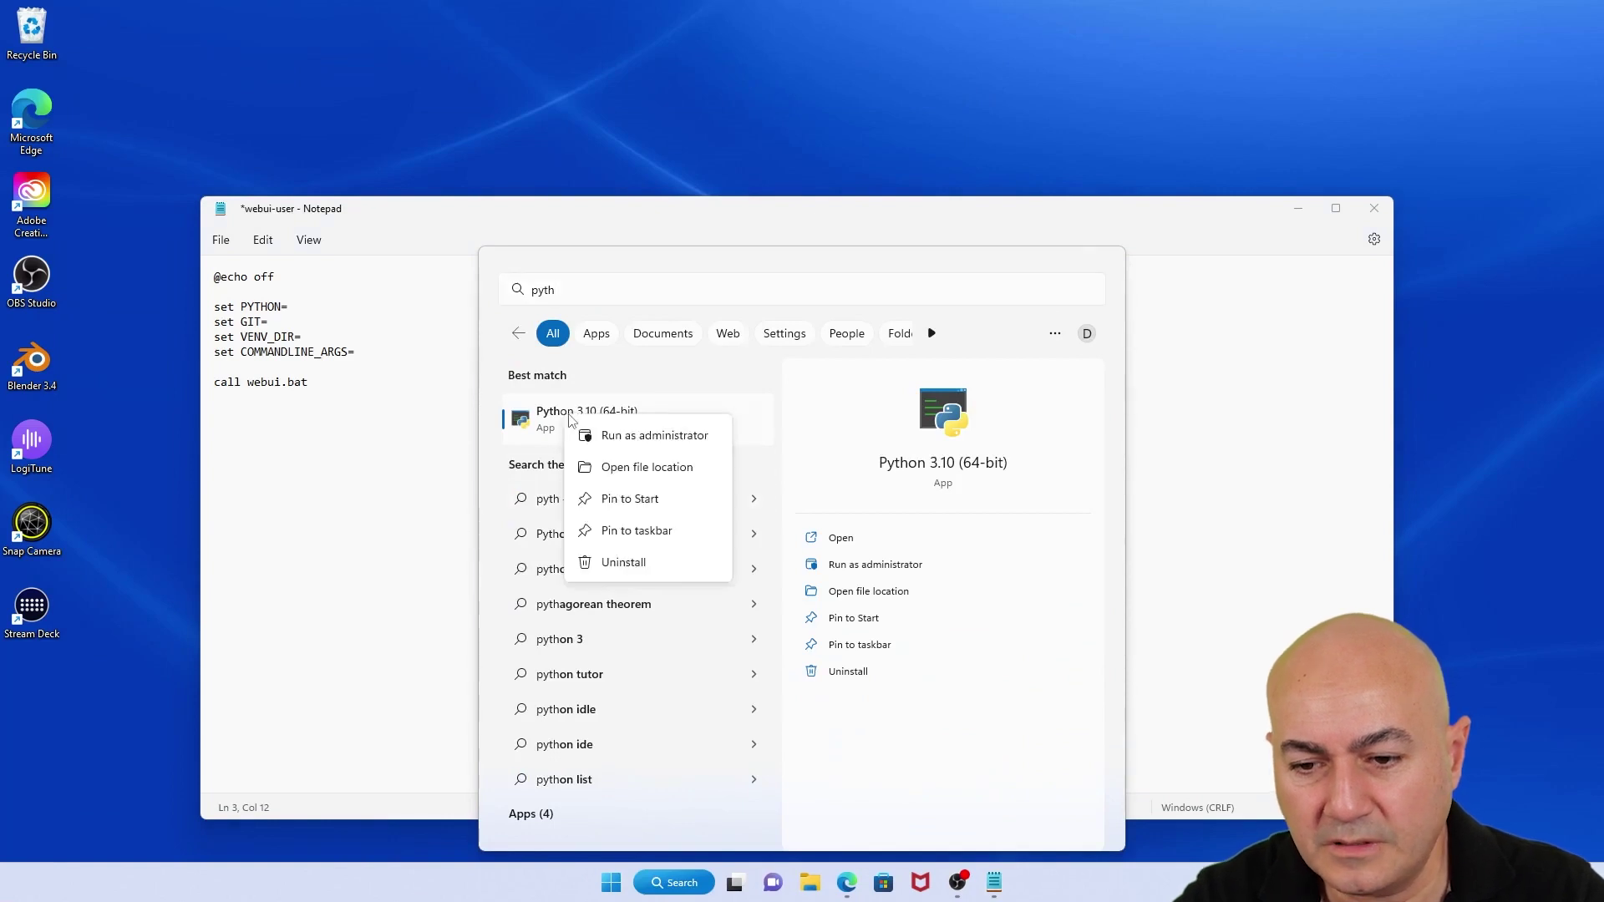
{"action": "left_click", "coordinate": [614, 471]}
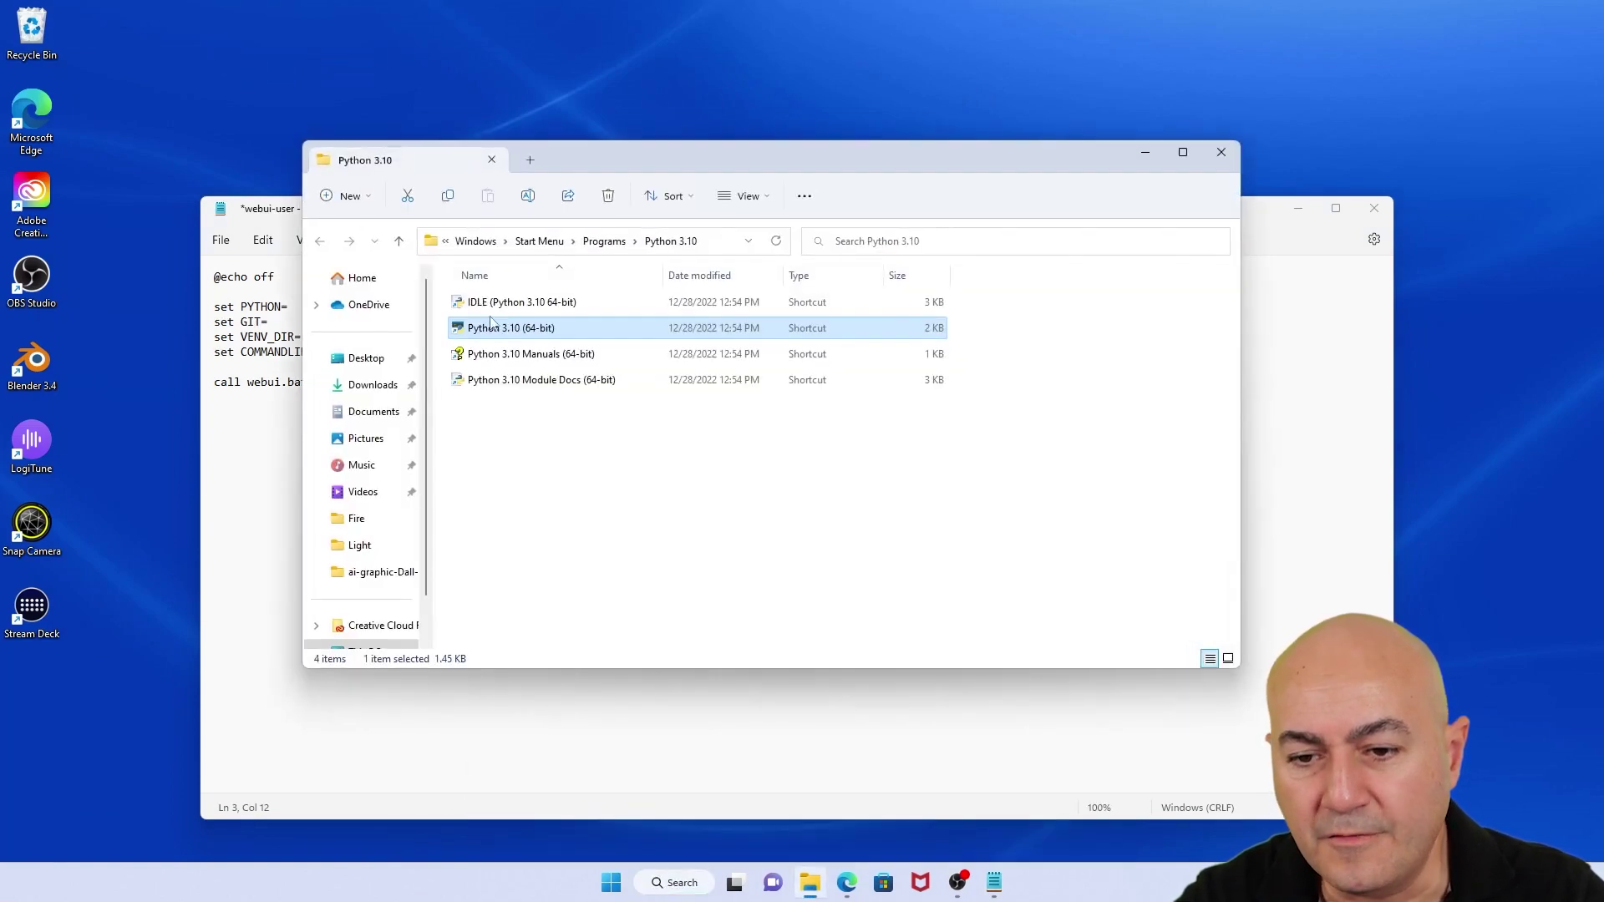
{"action": "right_click", "coordinate": [509, 334]}
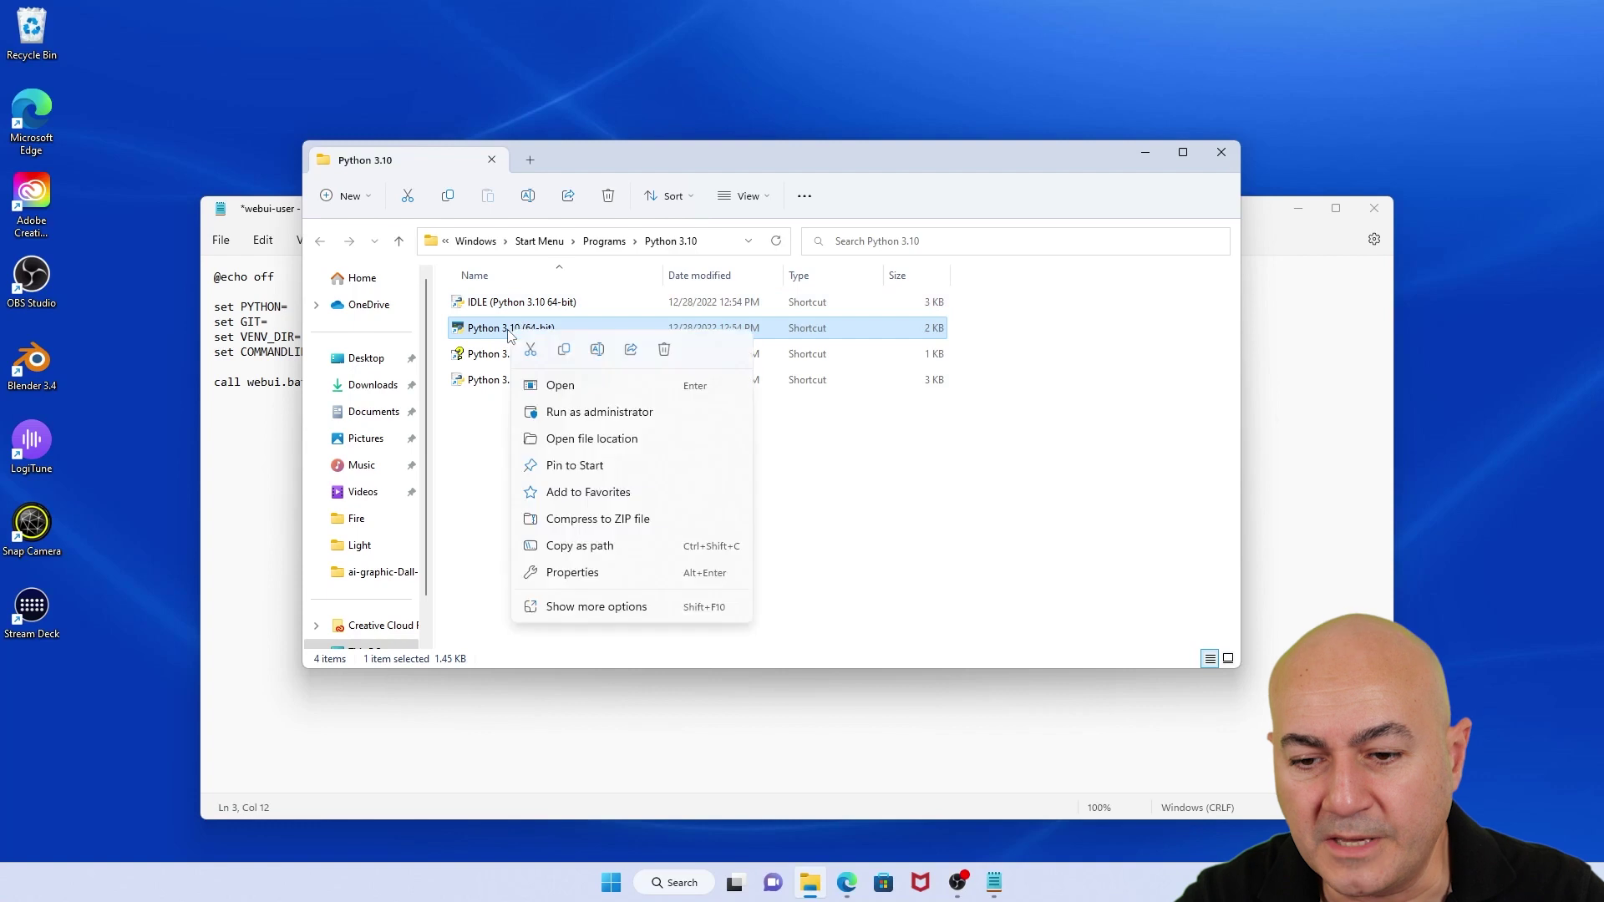
{"action": "left_click", "coordinate": [594, 438]}
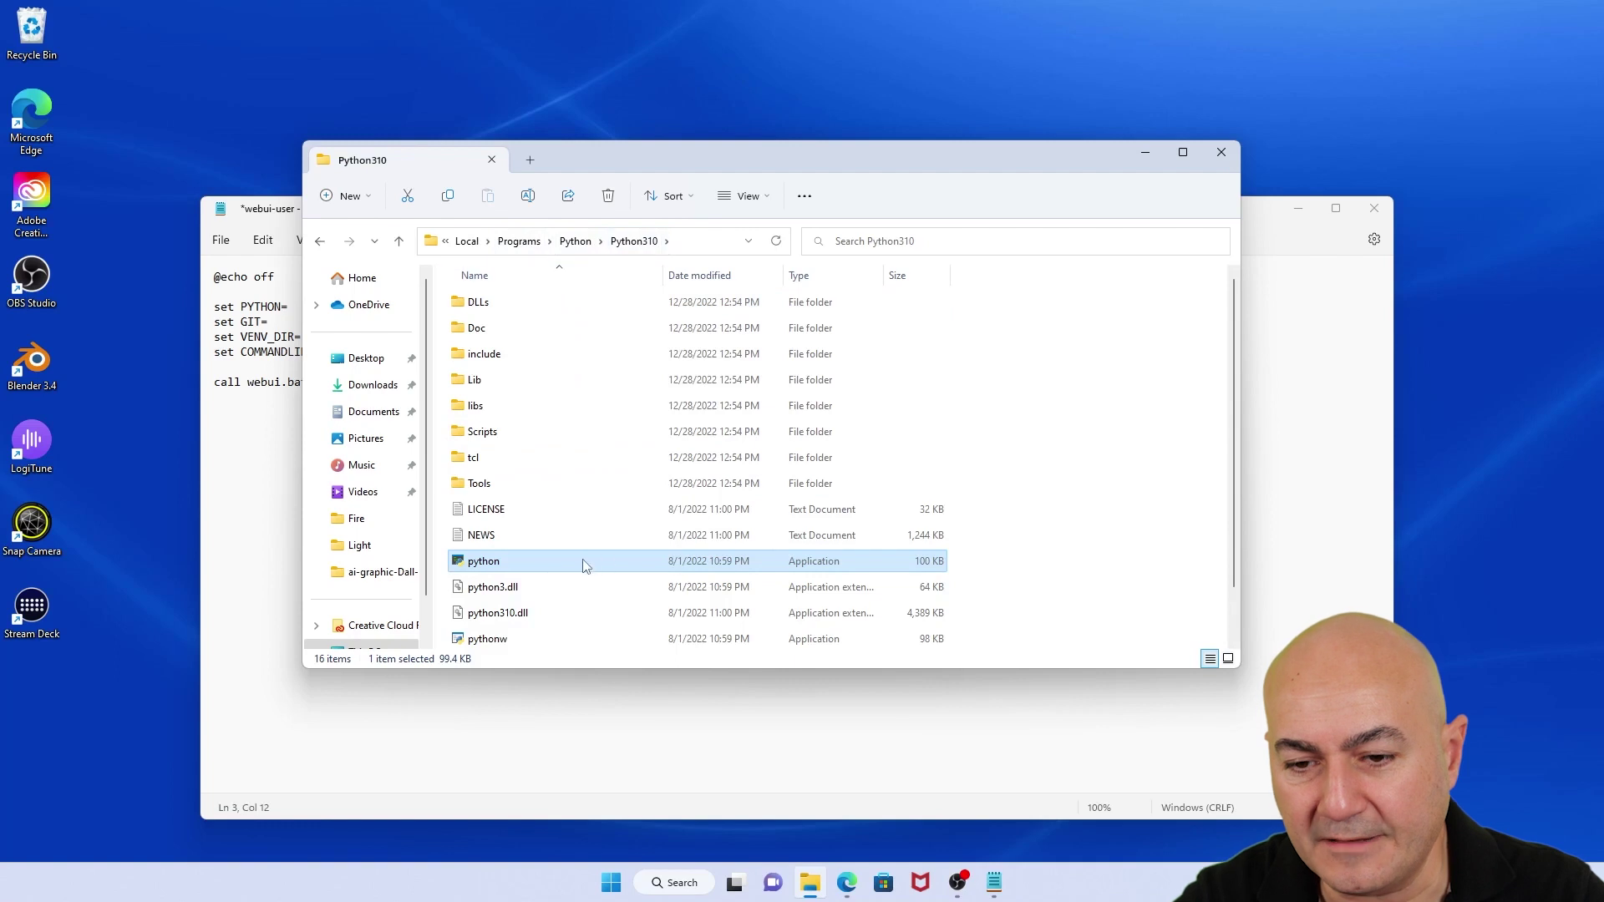
{"action": "right_click", "coordinate": [558, 568]}
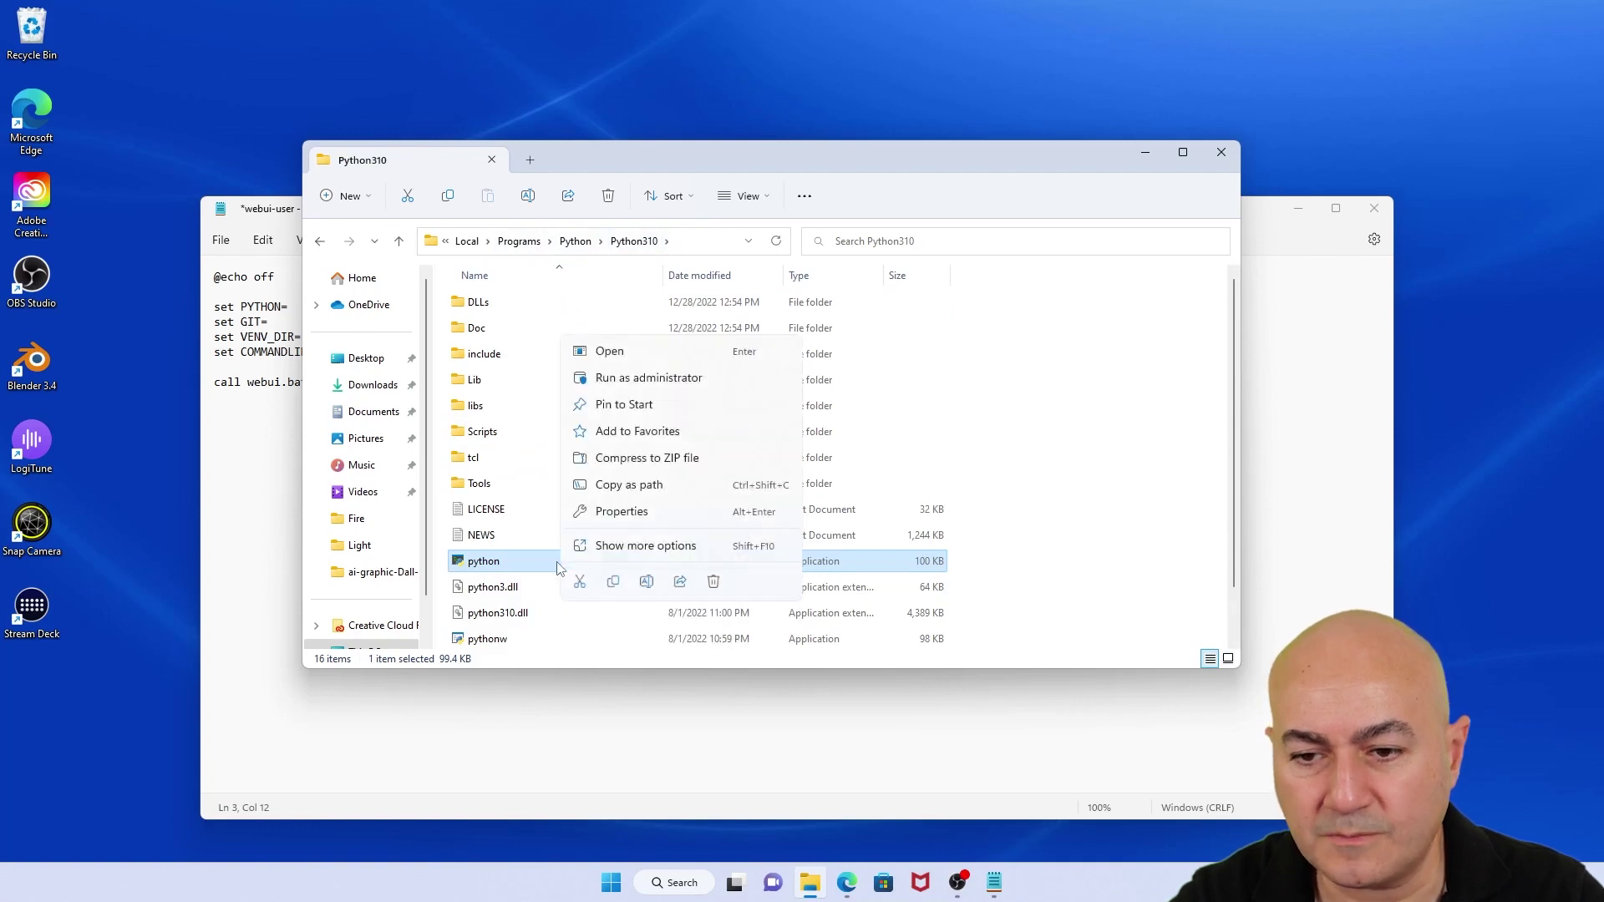
{"action": "left_click", "coordinate": [651, 485]}
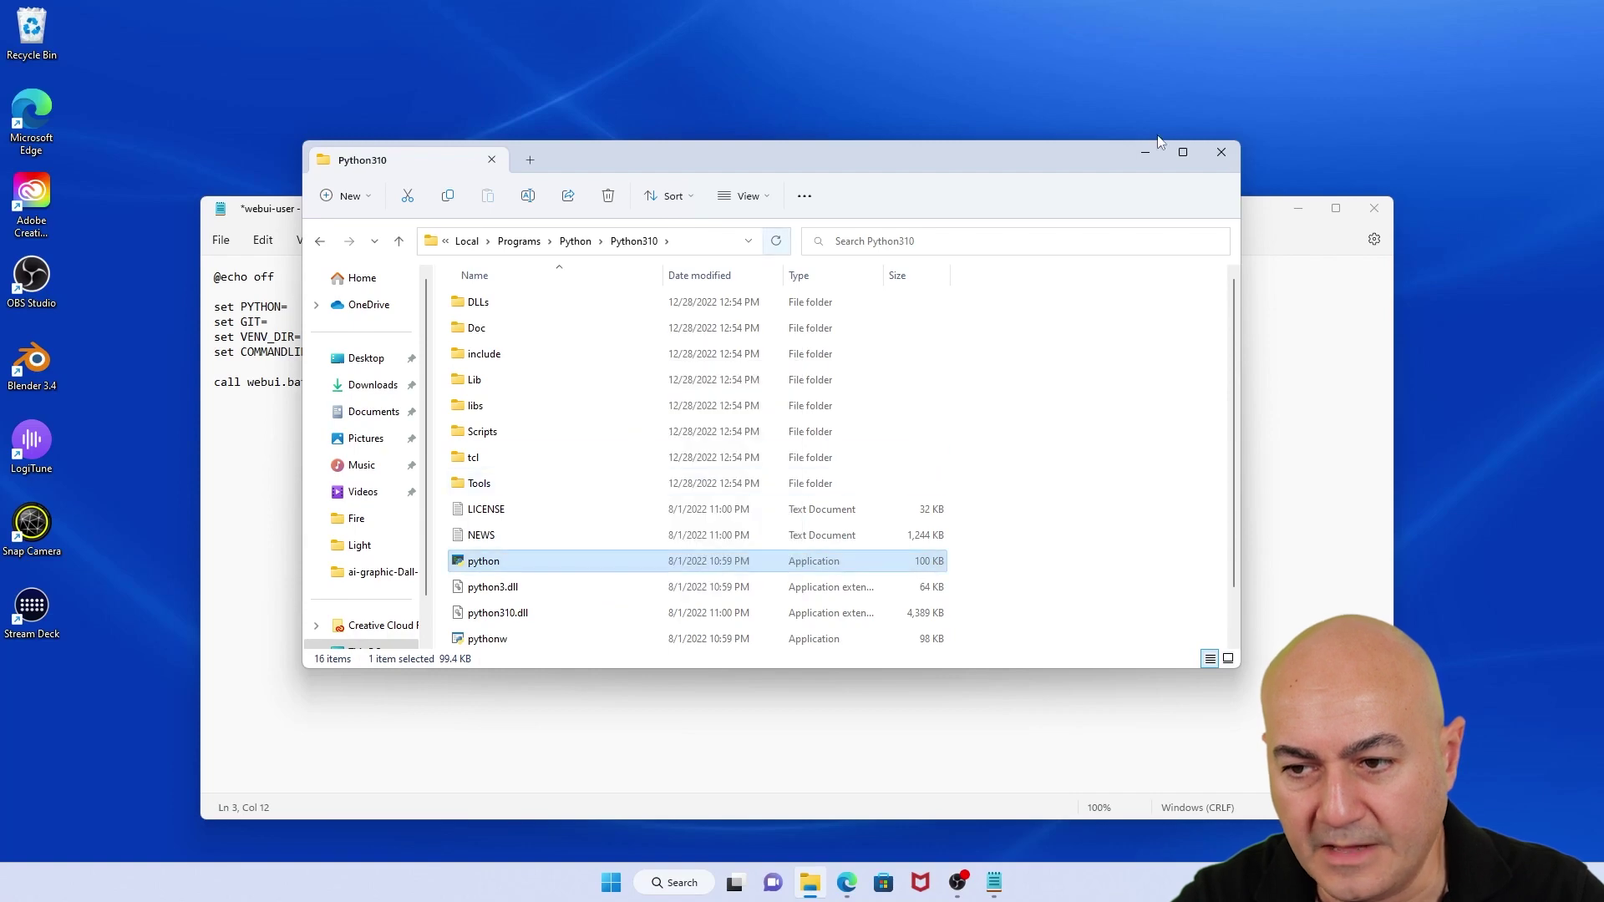
Paste the Python310 python.exe path after set PYTHON= in webui-user.bat.
{"action": "left_click", "coordinate": [1221, 152]}
{"action": "right_click", "coordinate": [299, 311]}
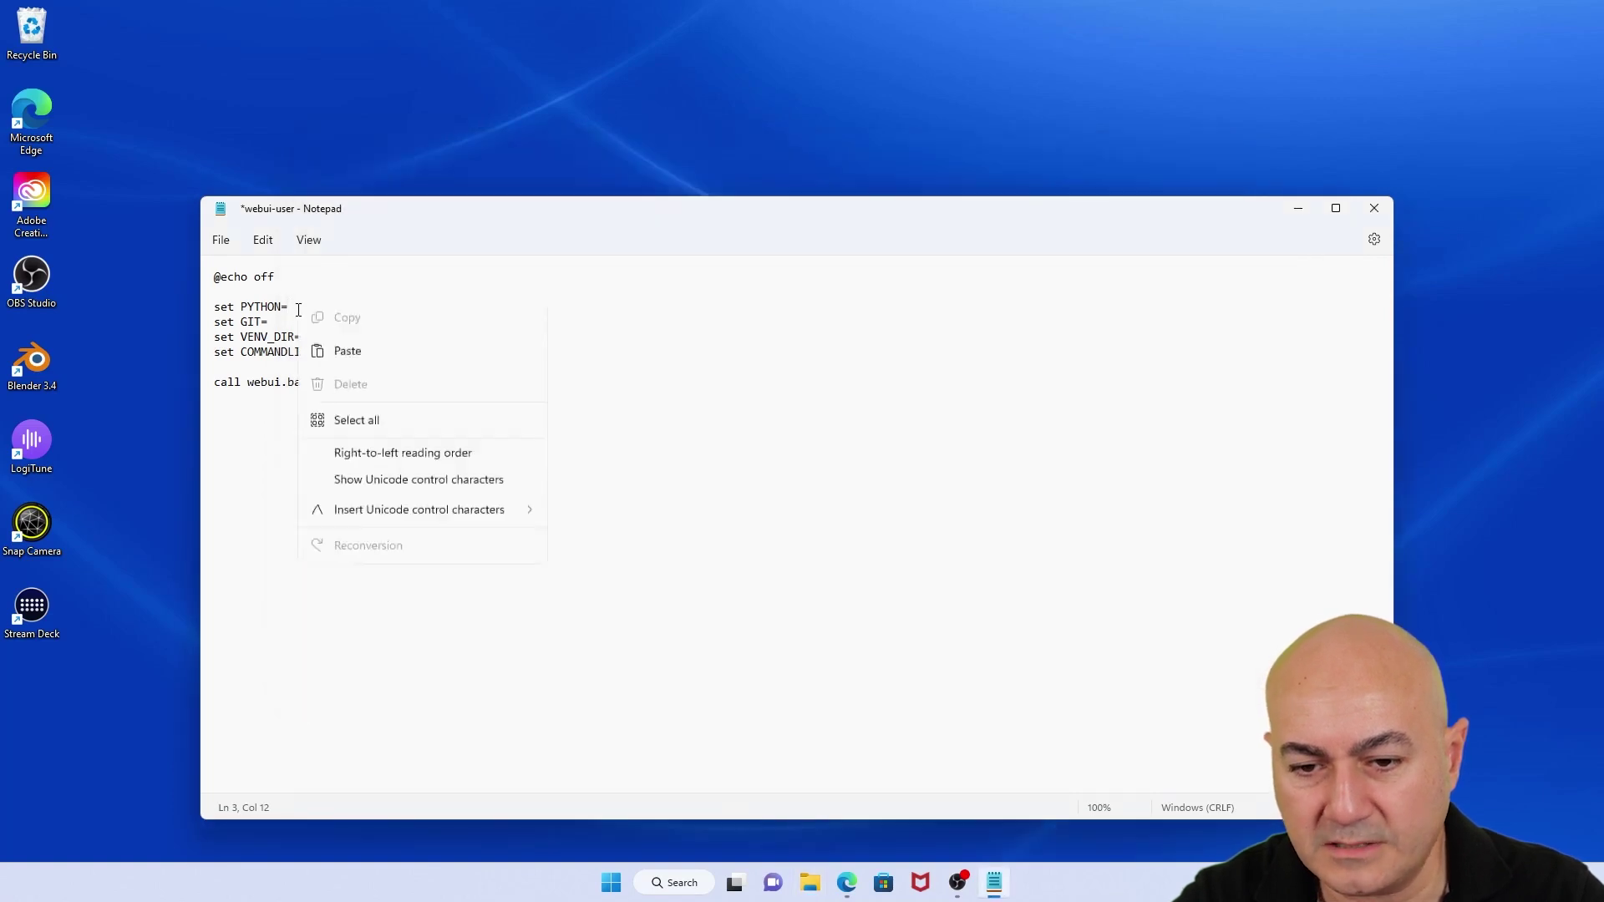
{"action": "left_click", "coordinate": [360, 429]}
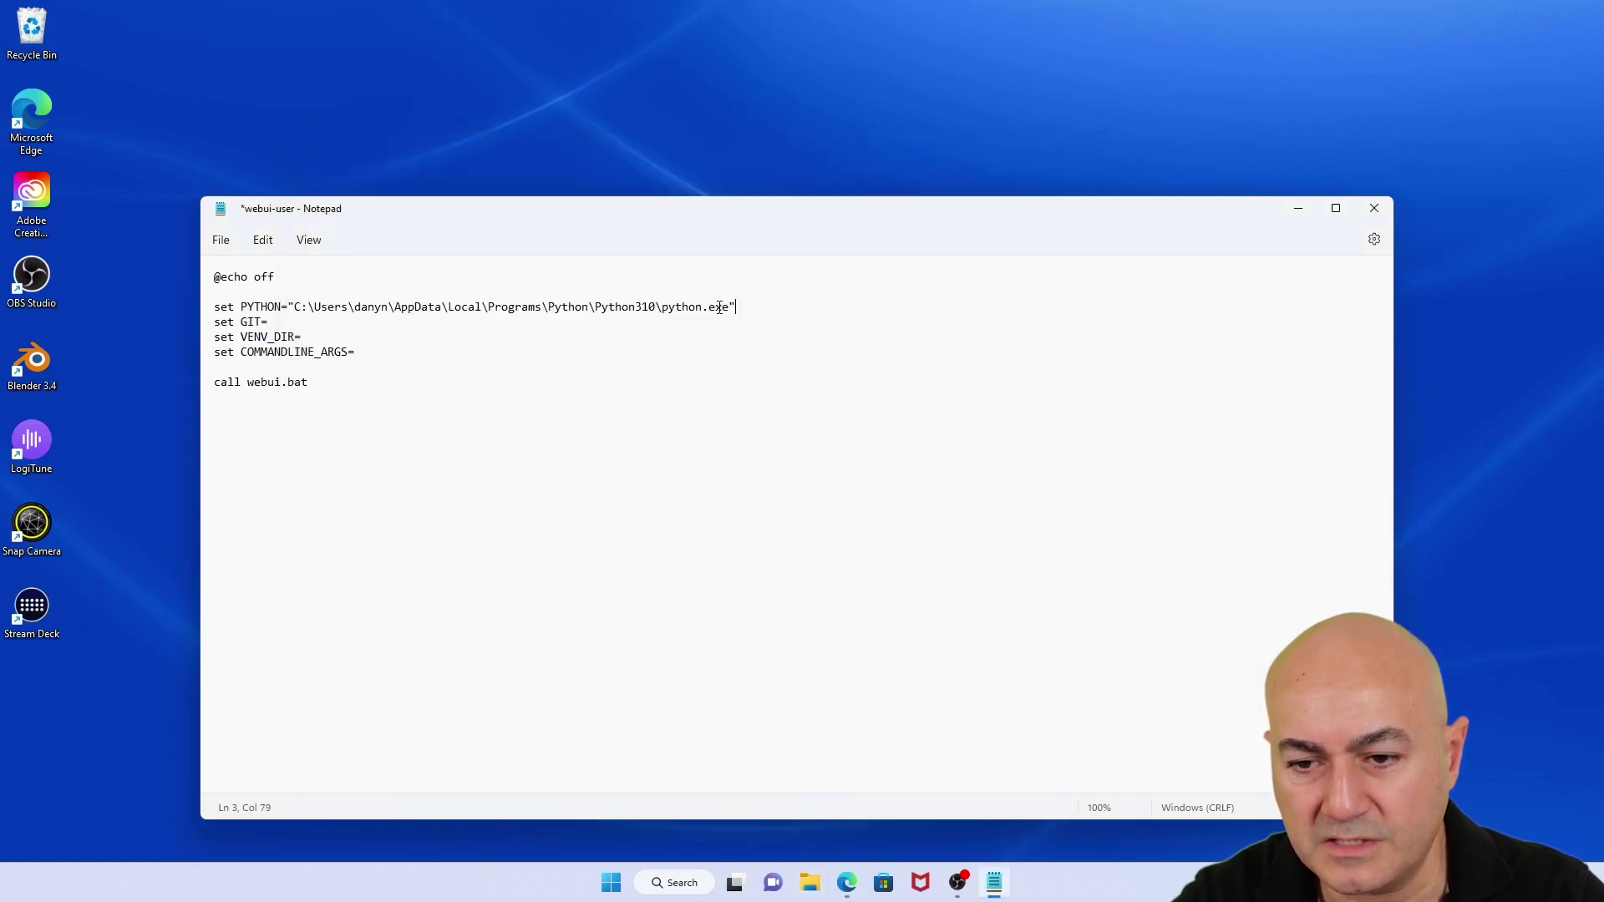
{"action": "left_click_drag", "start_coordinate": [730, 307], "coordinate": [662, 308]}
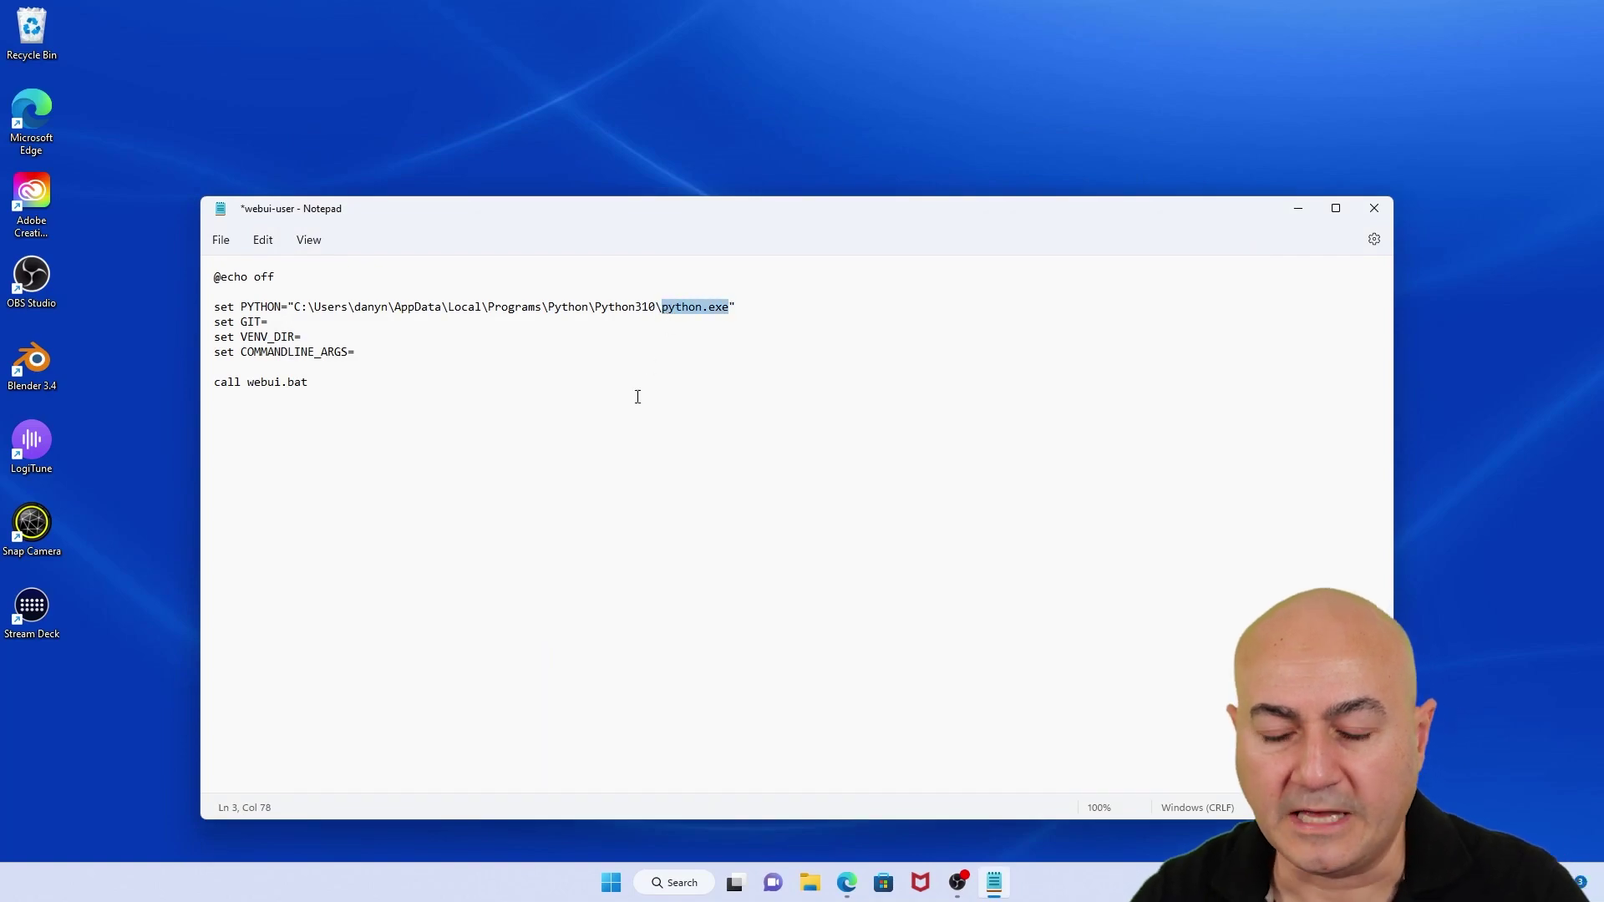
{"action": "left_click", "coordinate": [419, 363]}
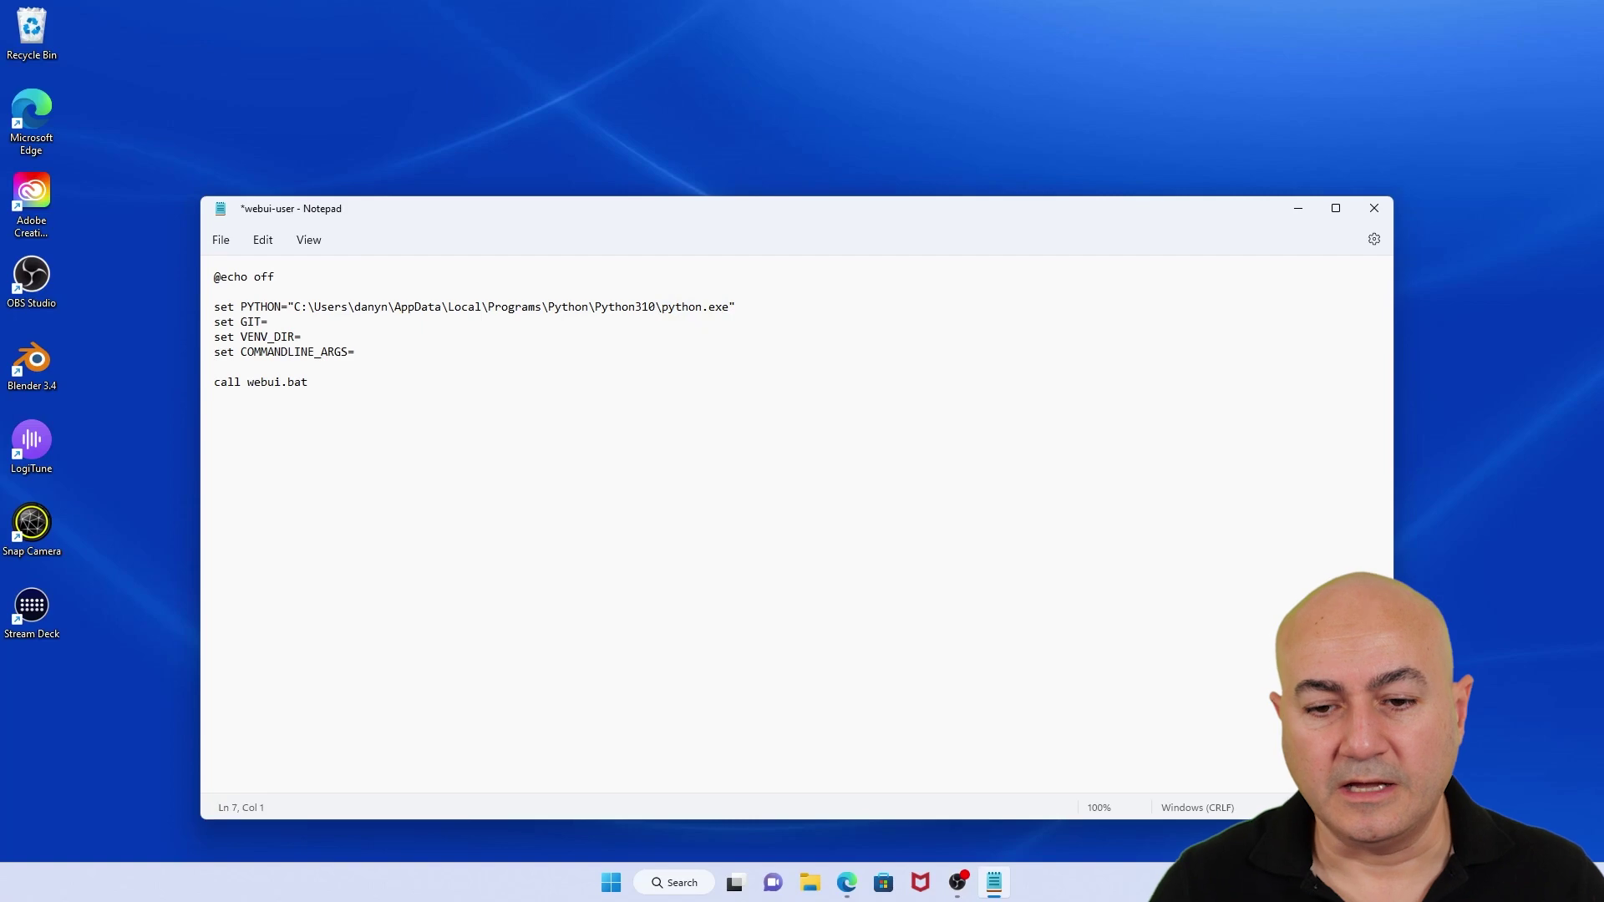
Save webui-user.bat and run it from File Explorer.
{"action": "left_click", "coordinate": [220, 240]}
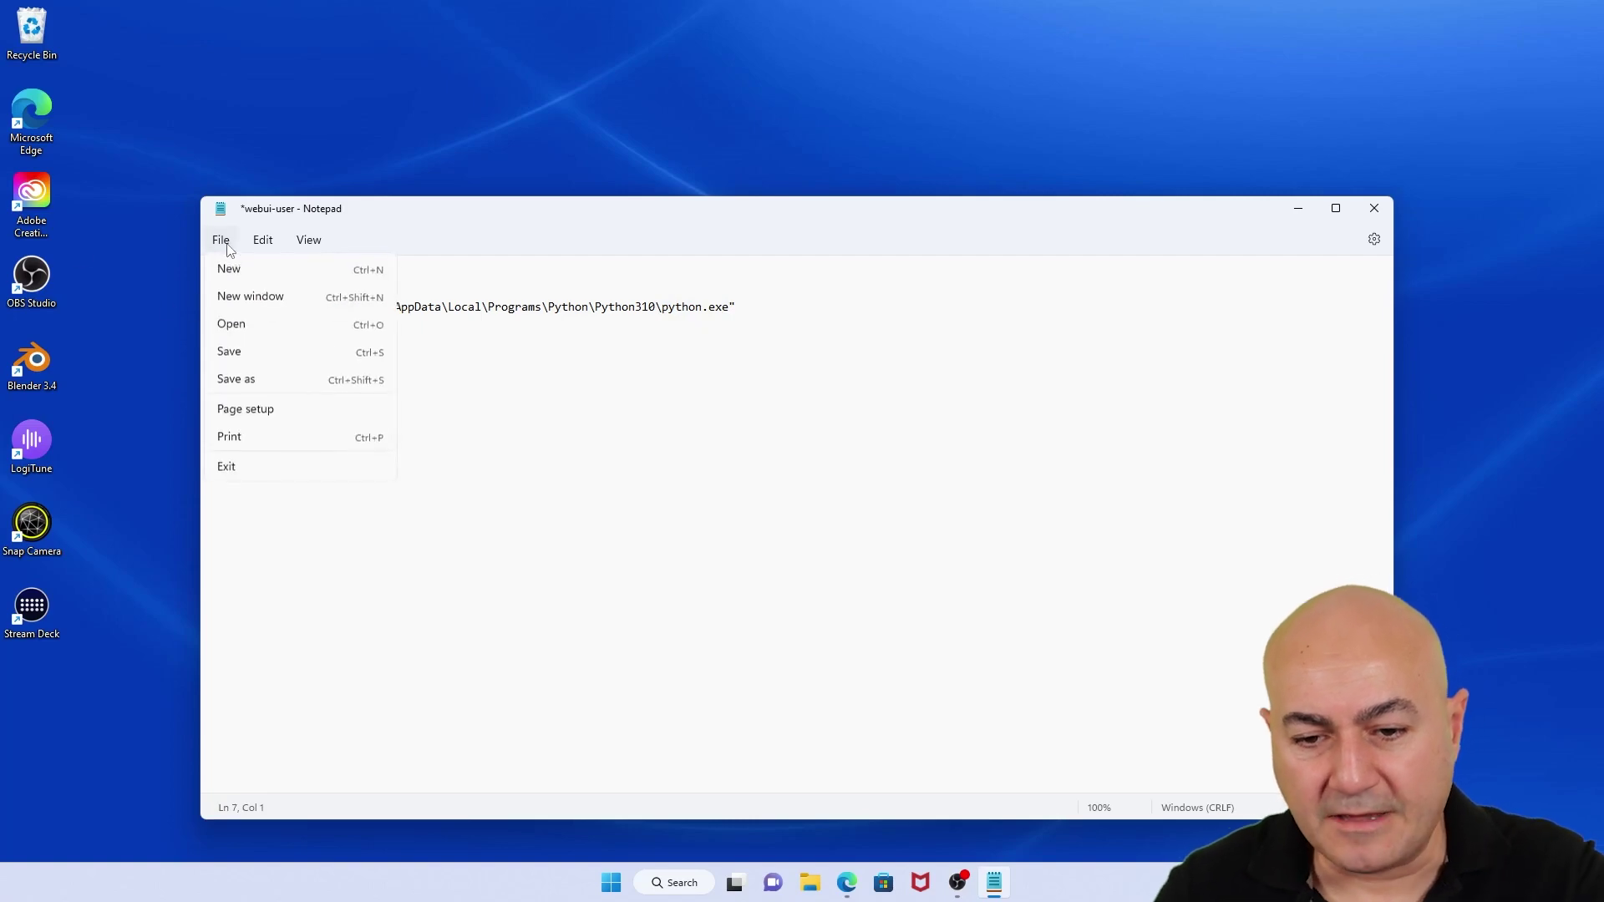
{"action": "left_click", "coordinate": [251, 350]}
{"action": "double_click", "coordinate": [707, 620]}
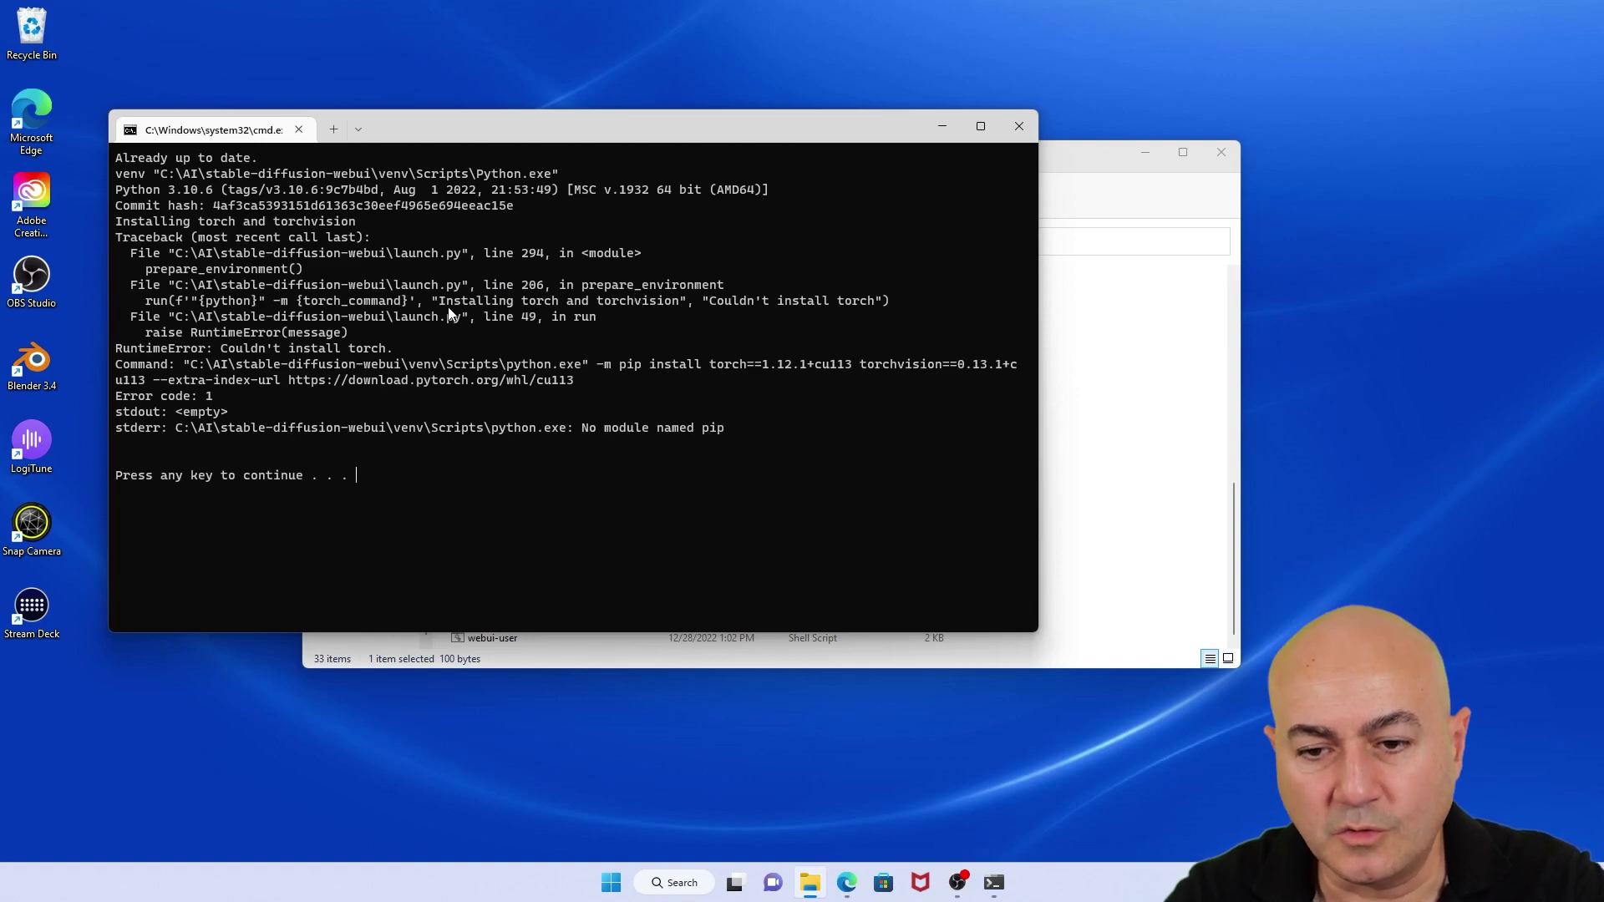
Close the Command Prompt window showing the "Couldn't install torch" error.
{"action": "left_click", "coordinate": [1020, 126]}
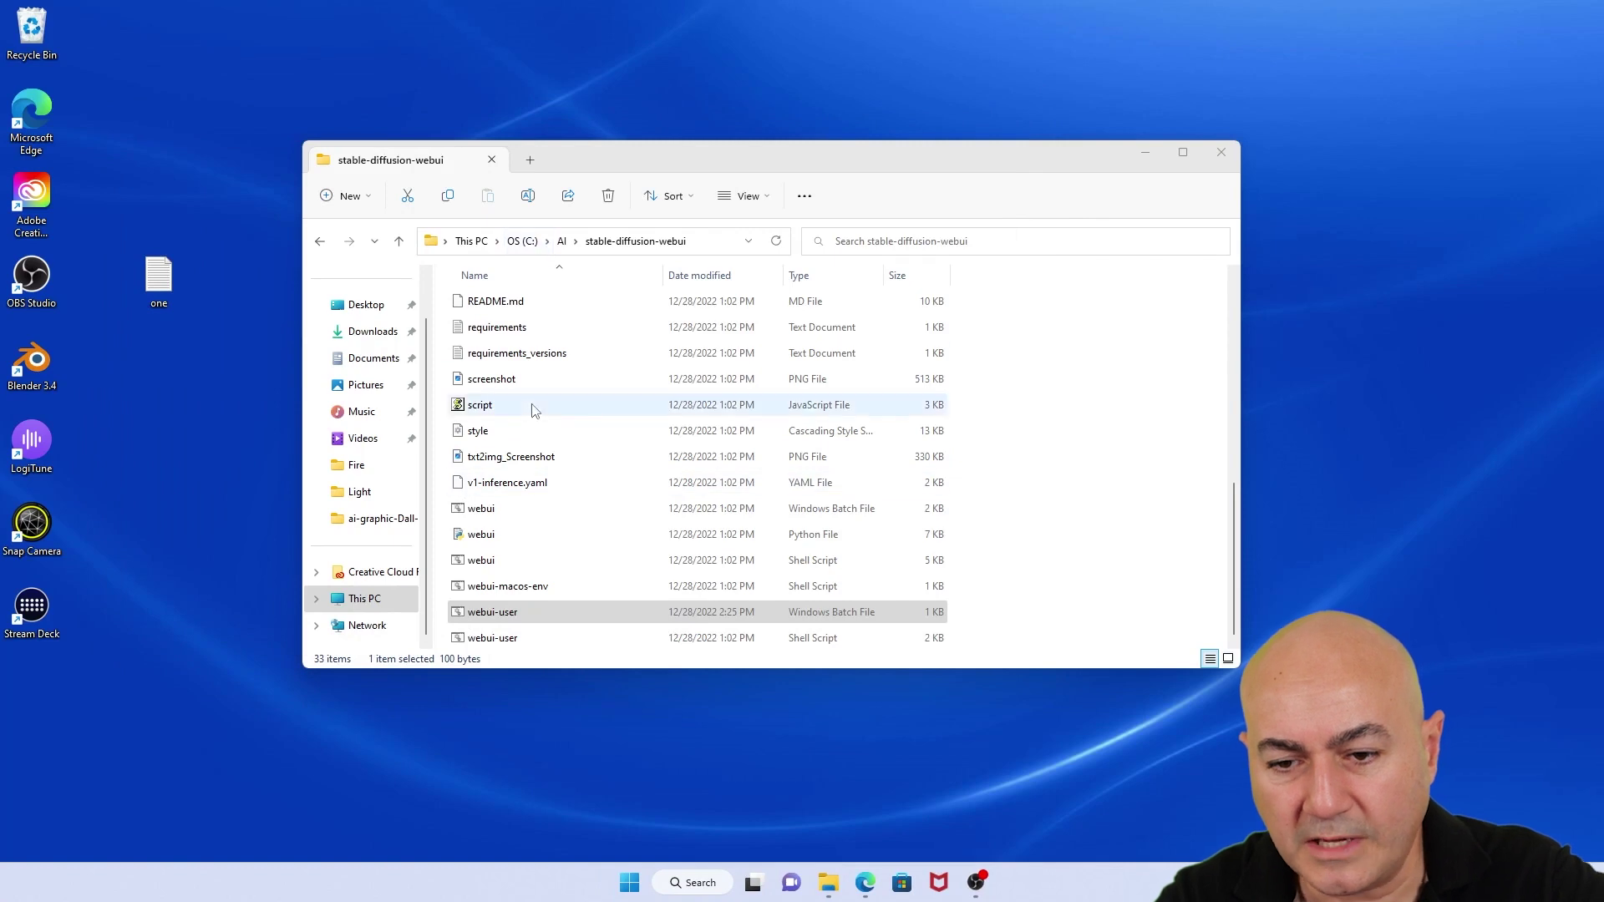
Move python and pythonw from venv\Scripts onto the desktop.
{"action": "scroll", "coordinate": [535, 409], "scroll_direction": "up", "scroll_amount": 7}
{"action": "double_click", "coordinate": [486, 506]}
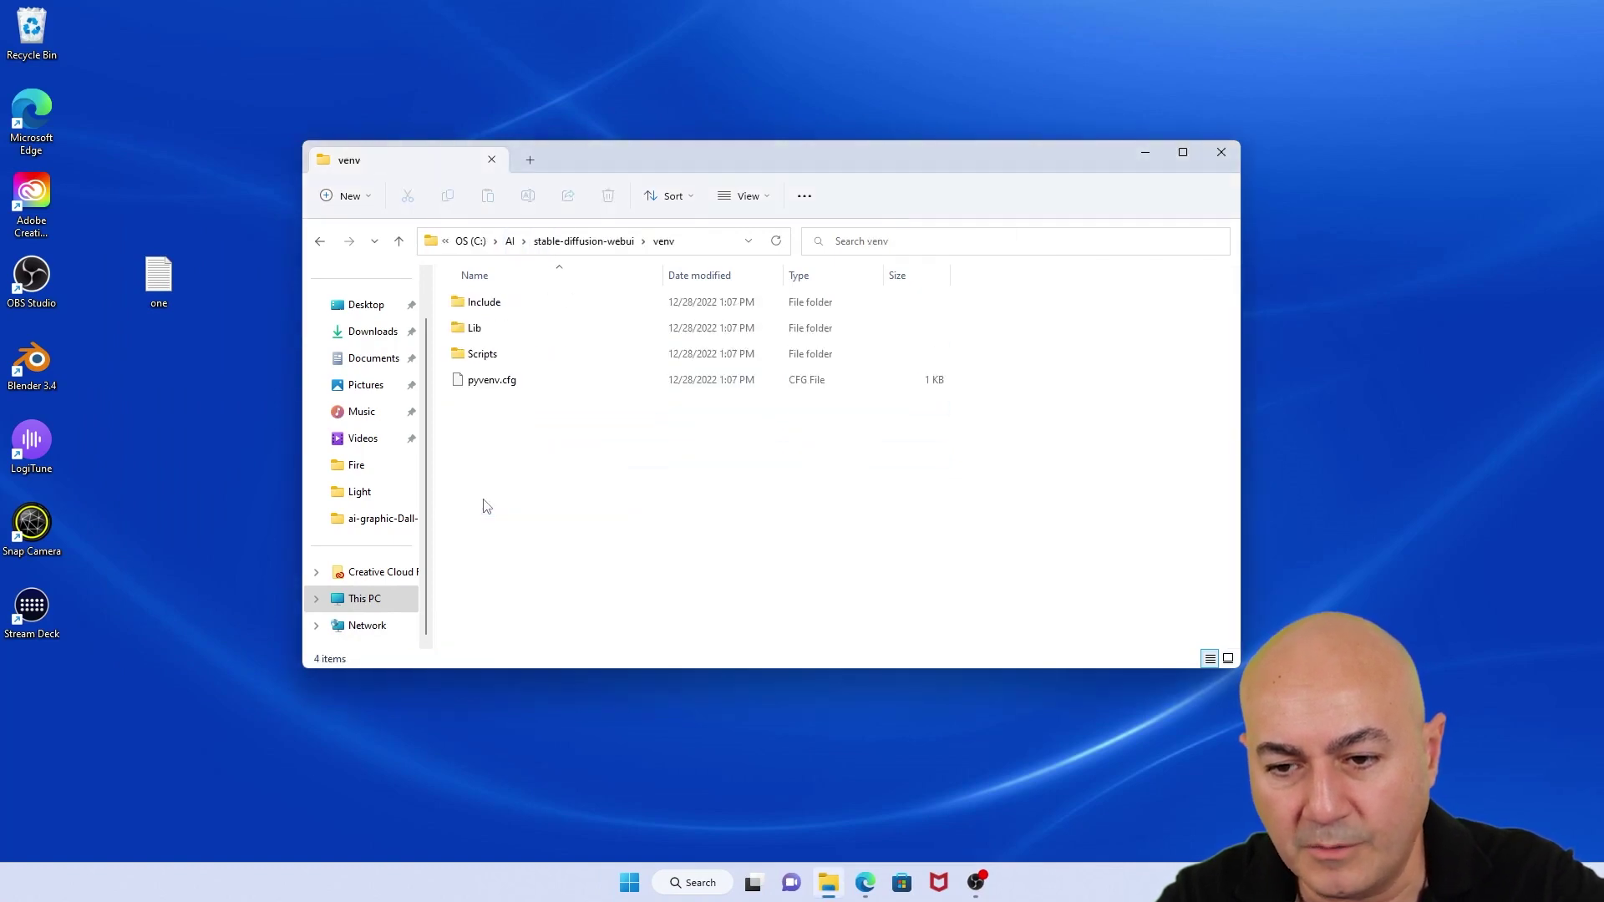
{"action": "double_click", "coordinate": [492, 355]}
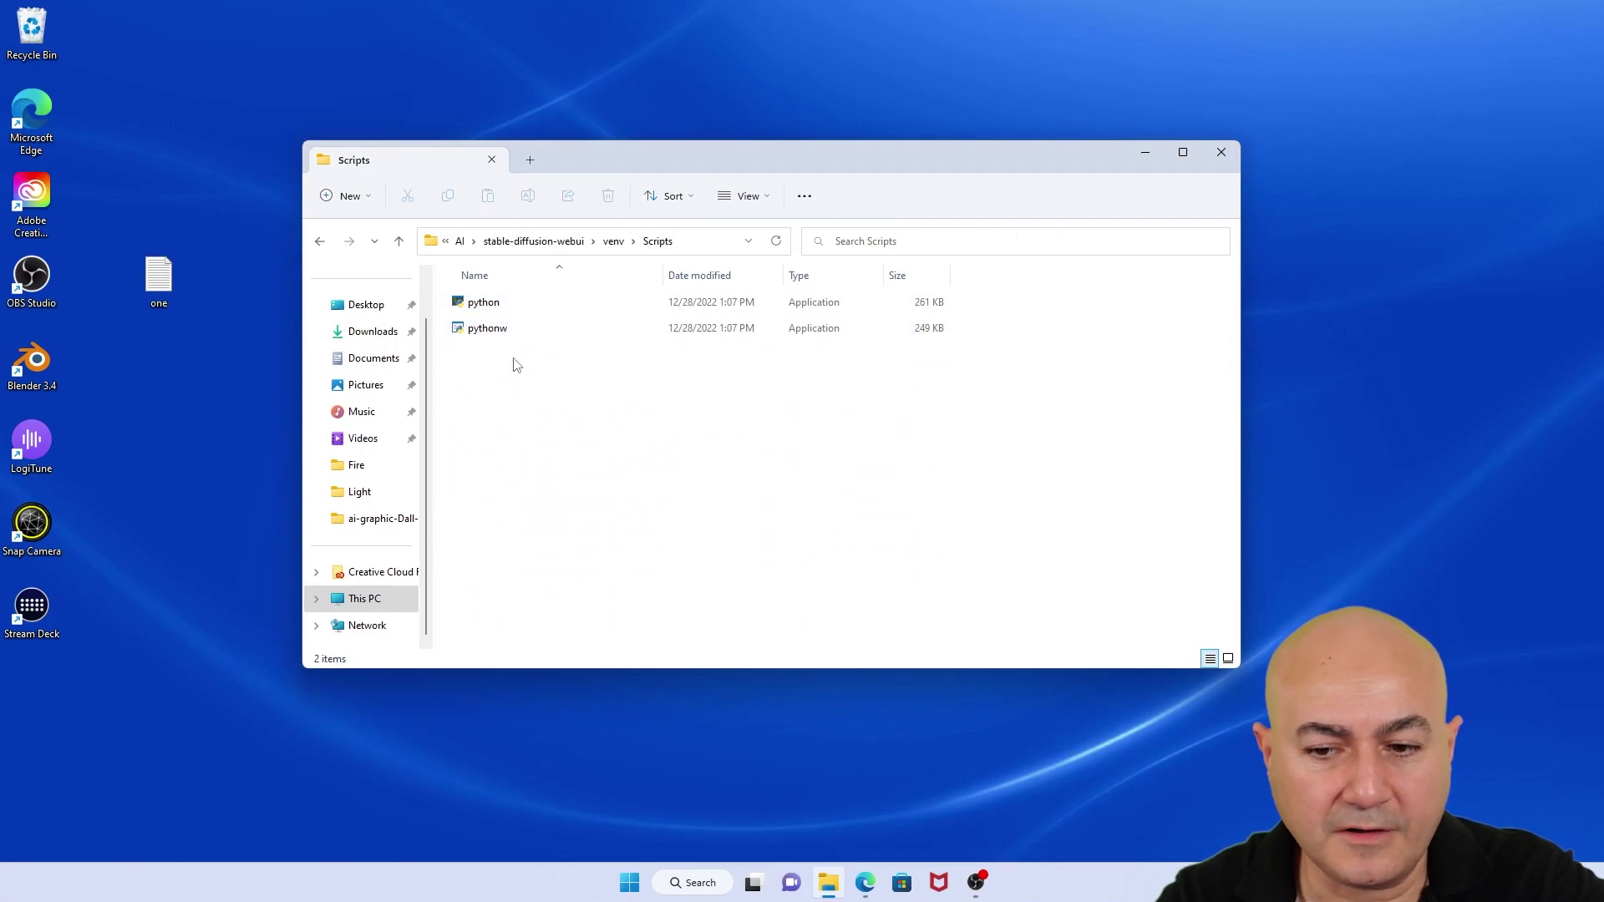
{"action": "left_click_drag", "start_coordinate": [524, 366], "coordinate": [466, 303]}
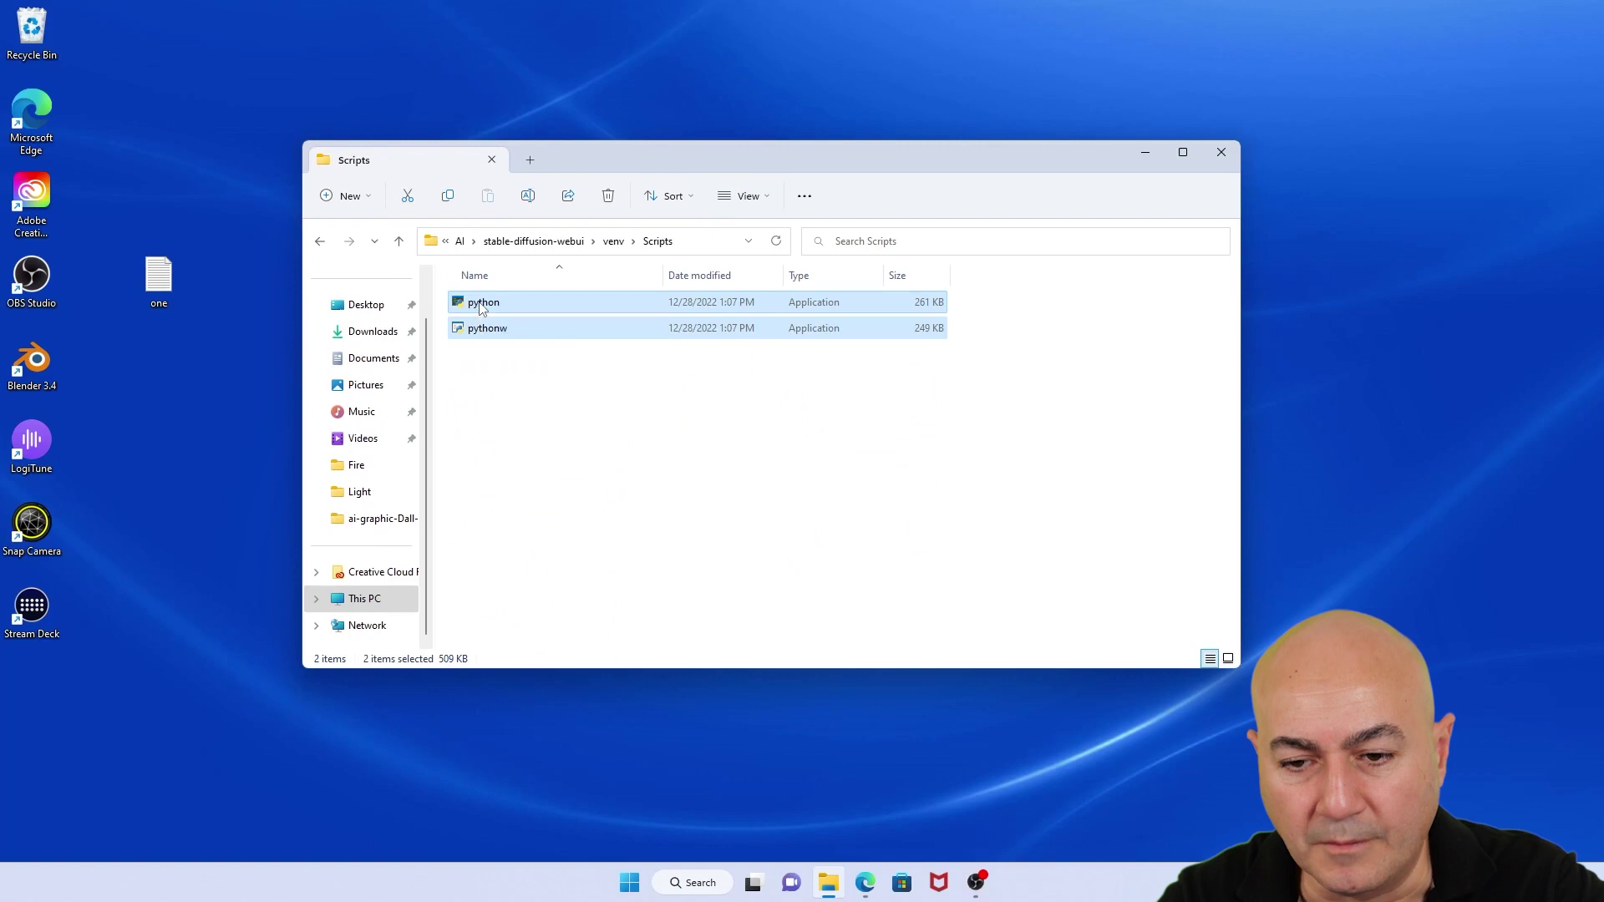
{"action": "right_click", "coordinate": [482, 309]}
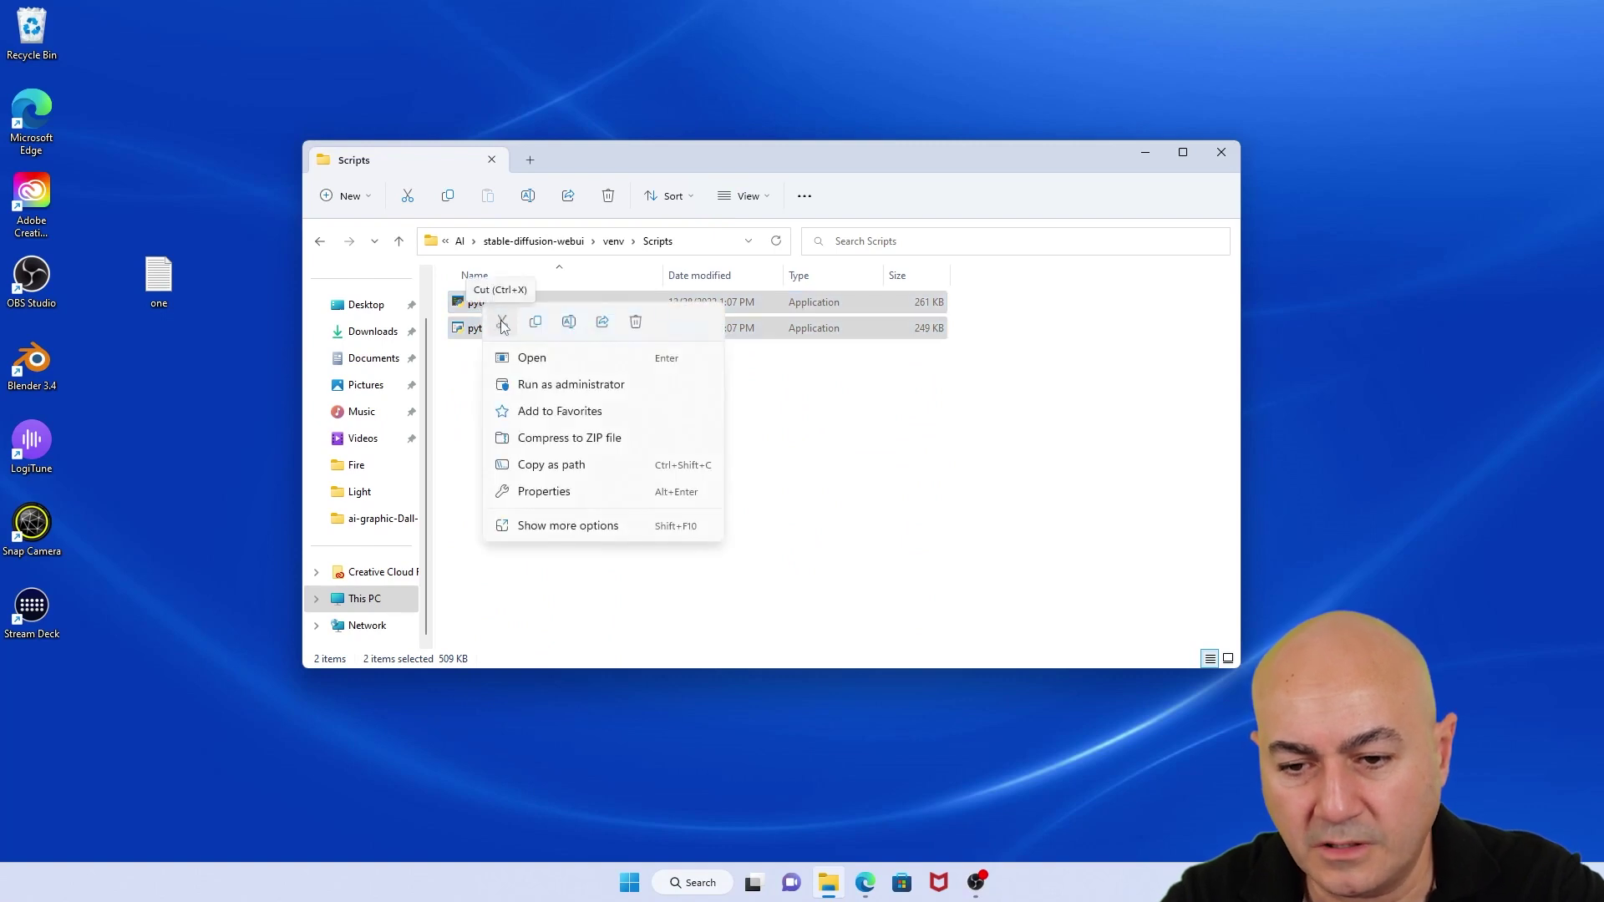
{"action": "left_click", "coordinate": [502, 322]}
{"action": "right_click", "coordinate": [164, 385]}
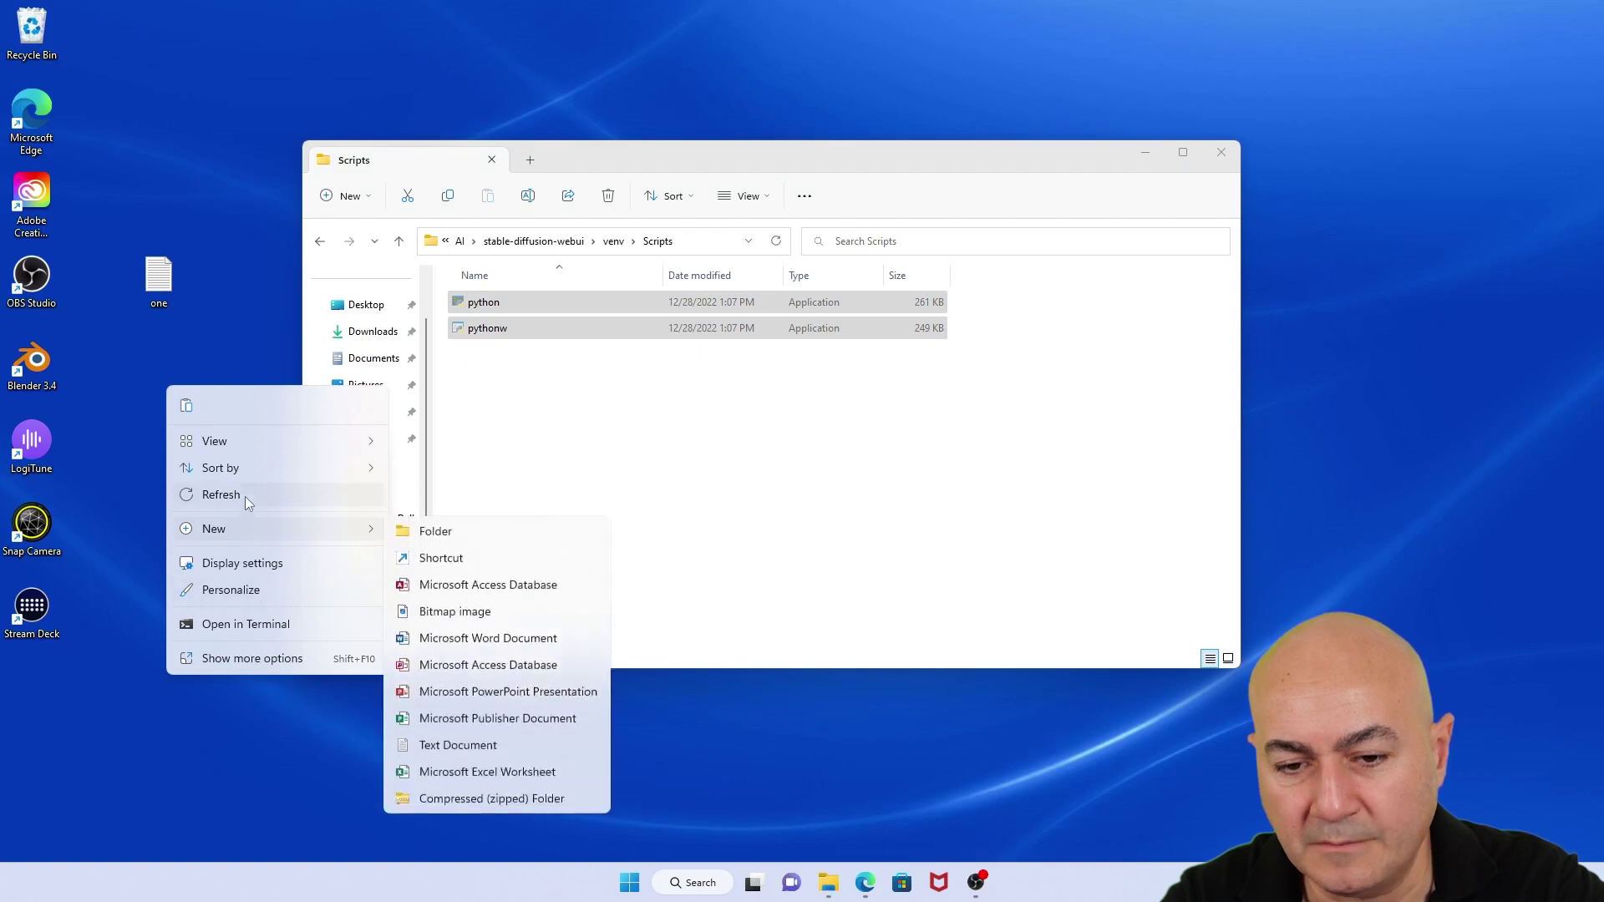
{"action": "left_click", "coordinate": [189, 403]}
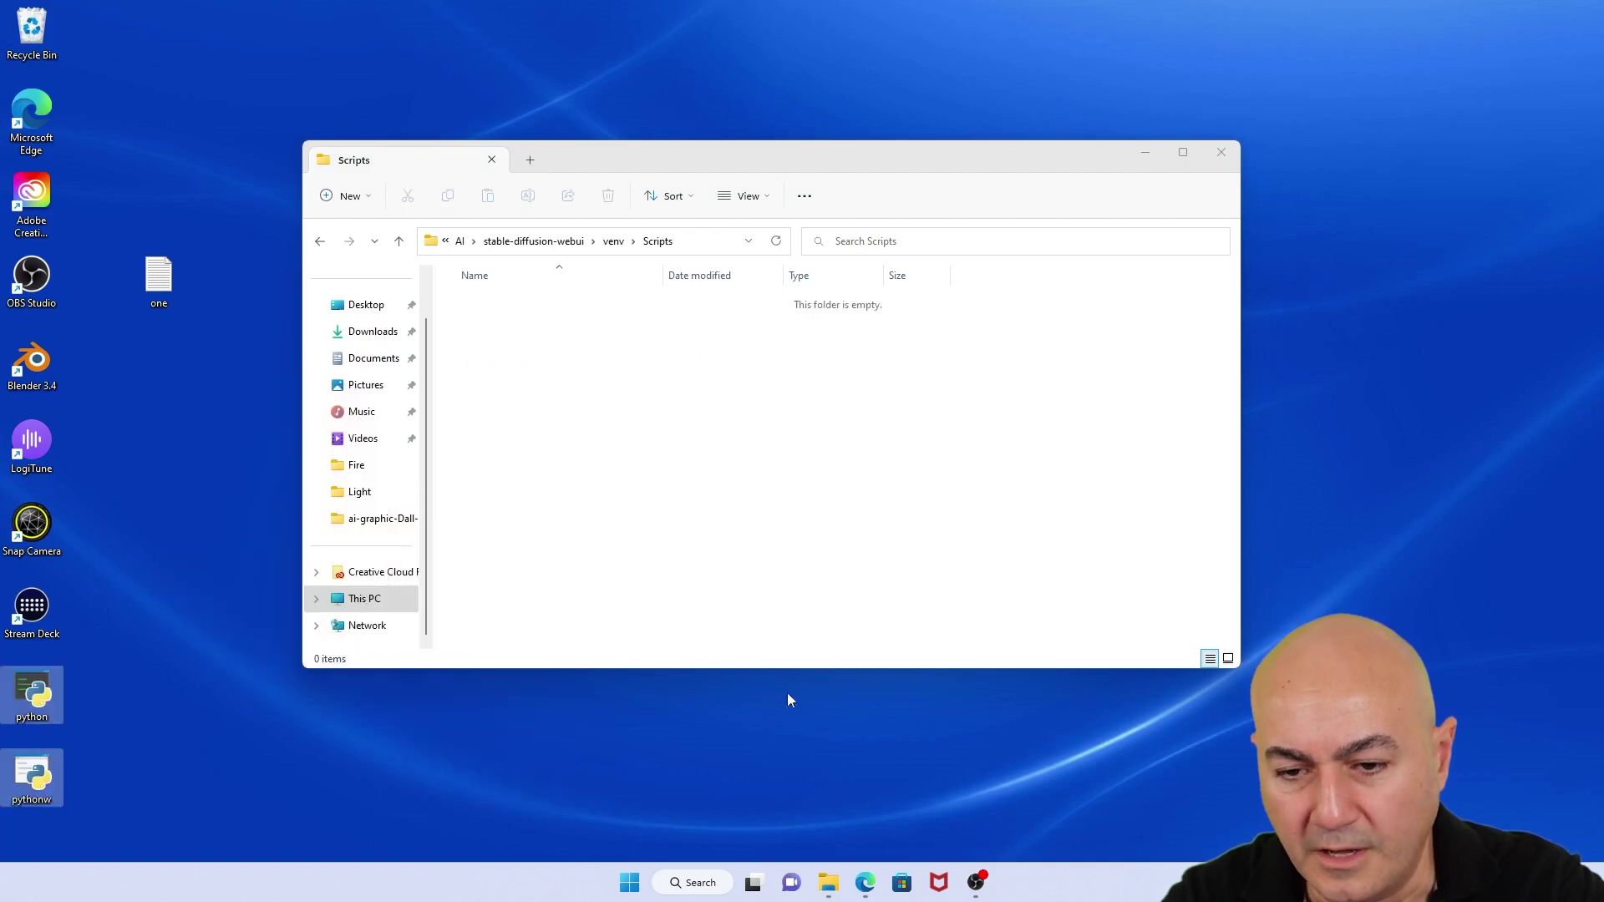
Run webui-user.bat again from the stable-diffusion-webui folder.
{"action": "left_click", "coordinate": [611, 244]}
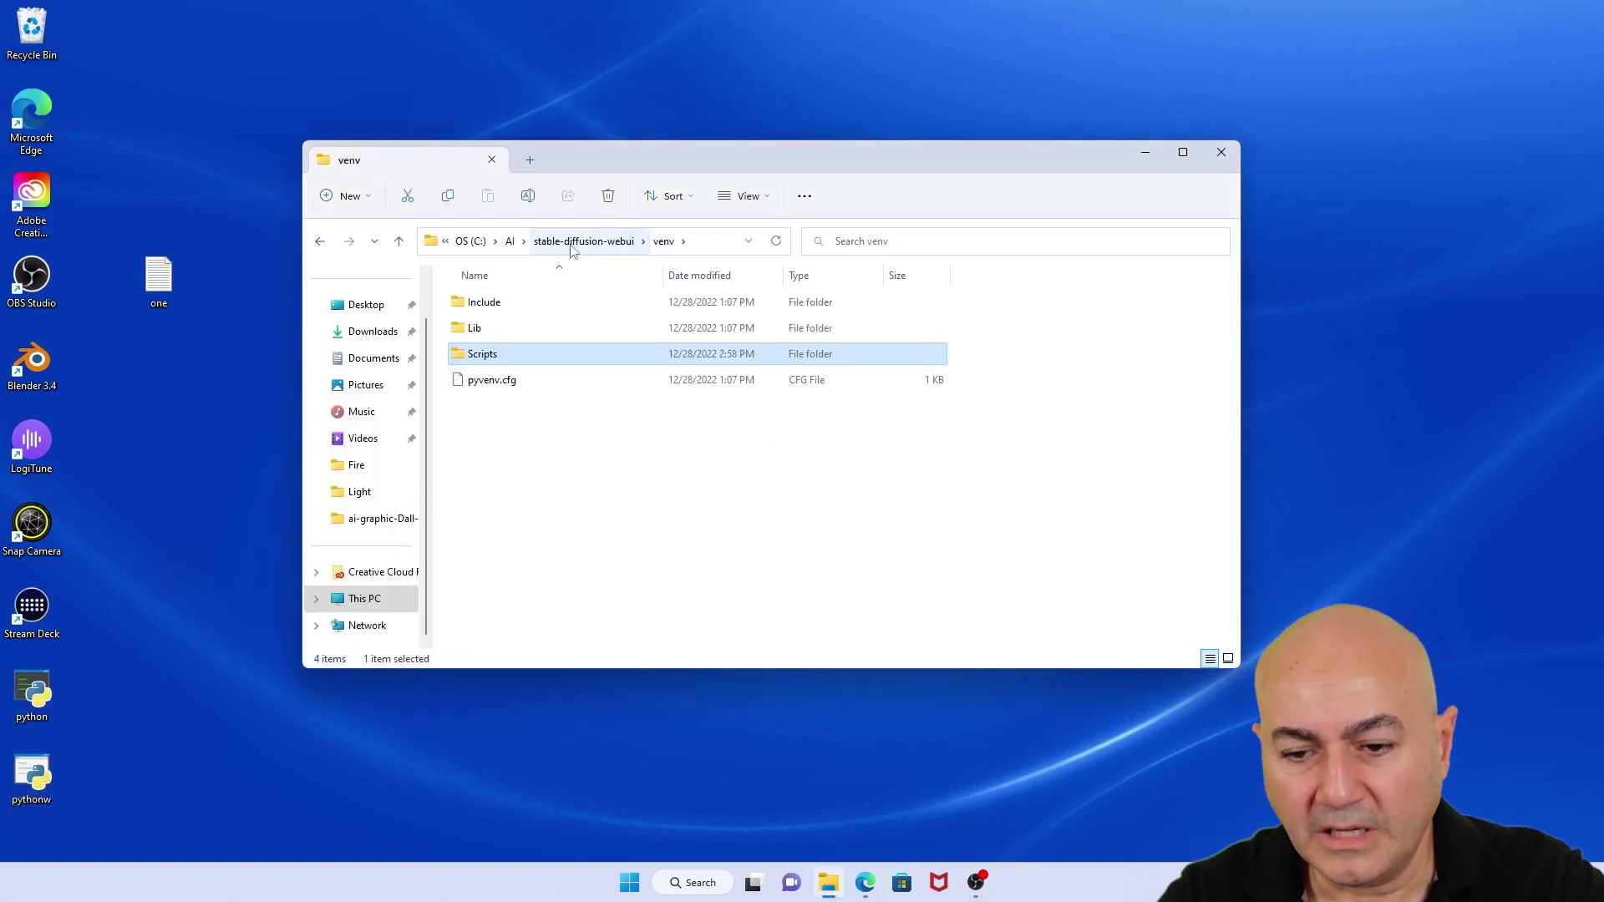
{"action": "left_click", "coordinate": [586, 243]}
{"action": "scroll", "coordinate": [562, 589], "scroll_direction": "down", "scroll_amount": 4}
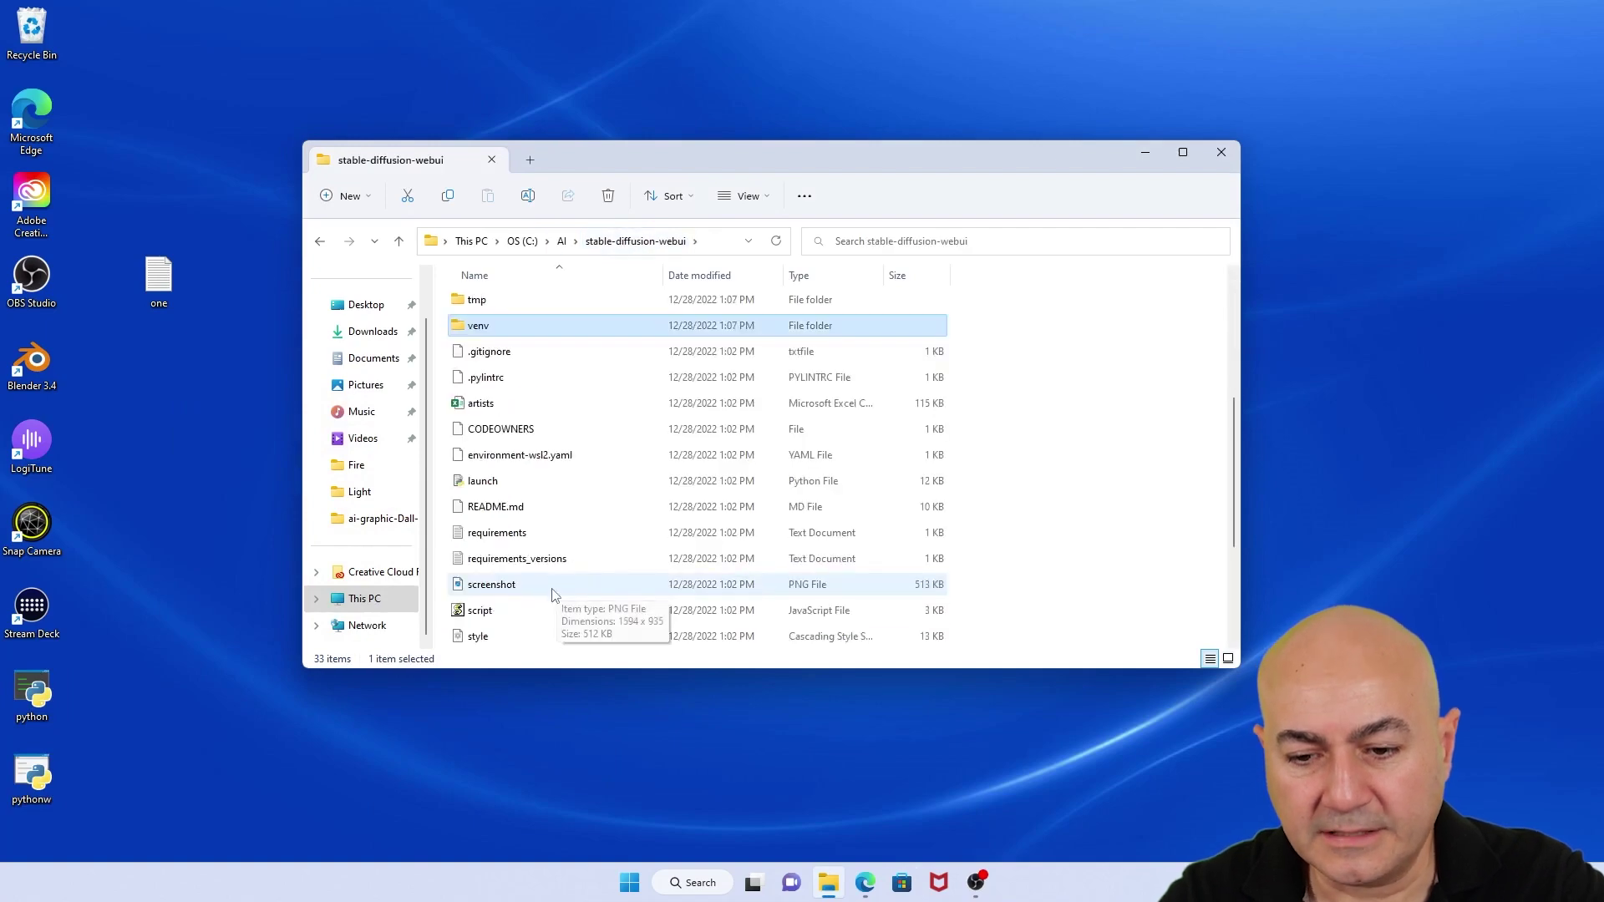
{"action": "scroll", "coordinate": [554, 595], "scroll_direction": "down", "scroll_amount": 3}
{"action": "double_click", "coordinate": [526, 613]}
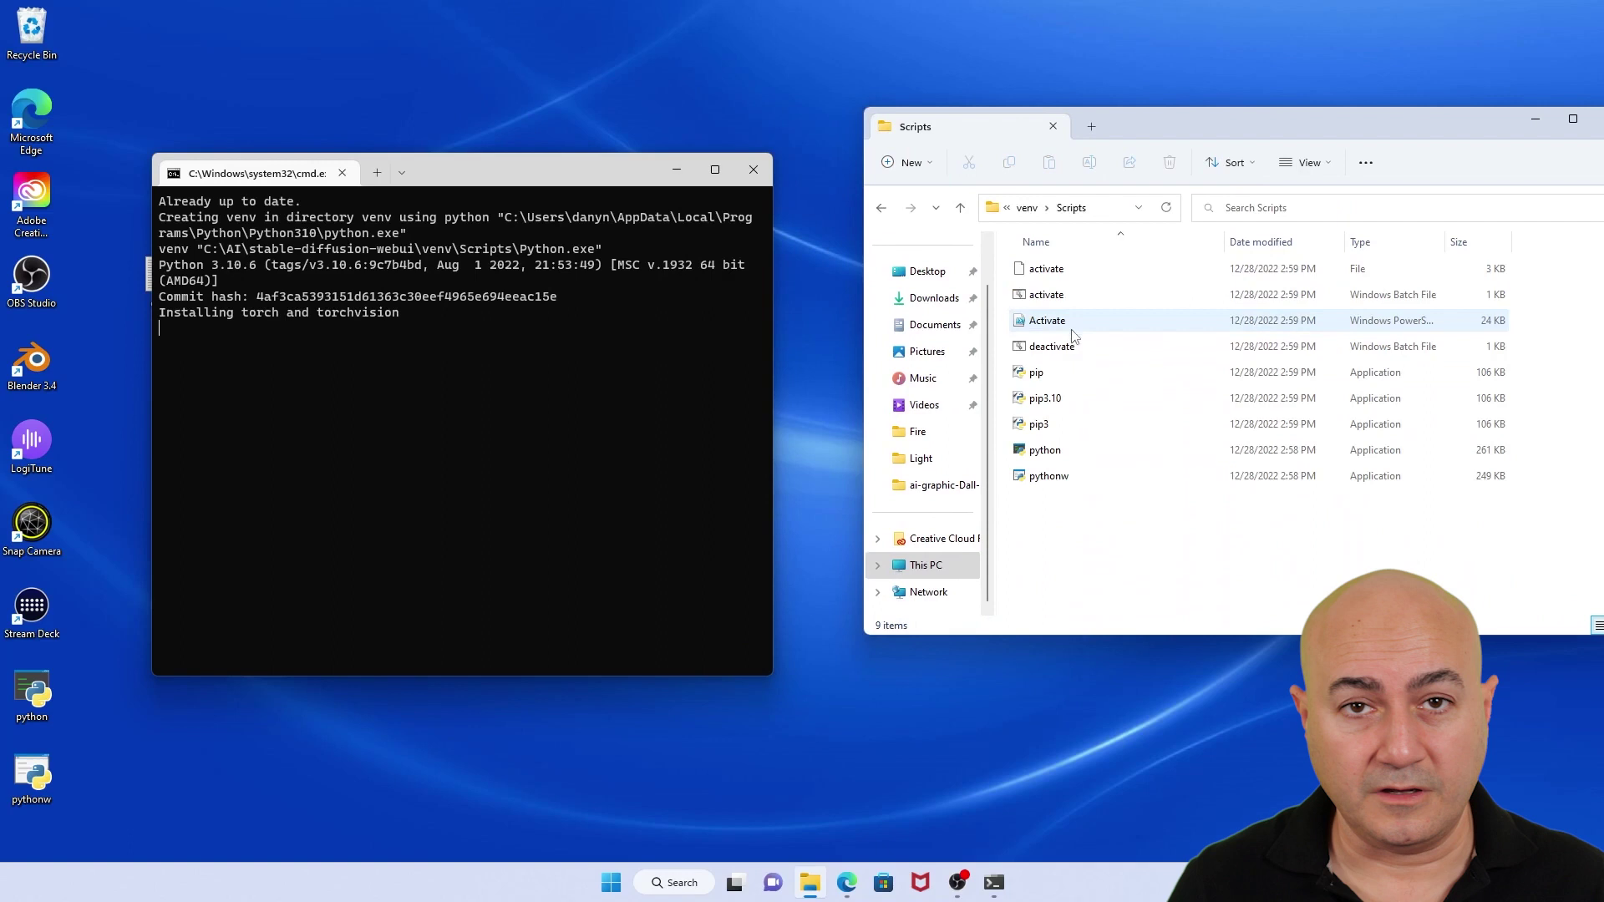
{"action": "left_click", "coordinate": [513, 180]}
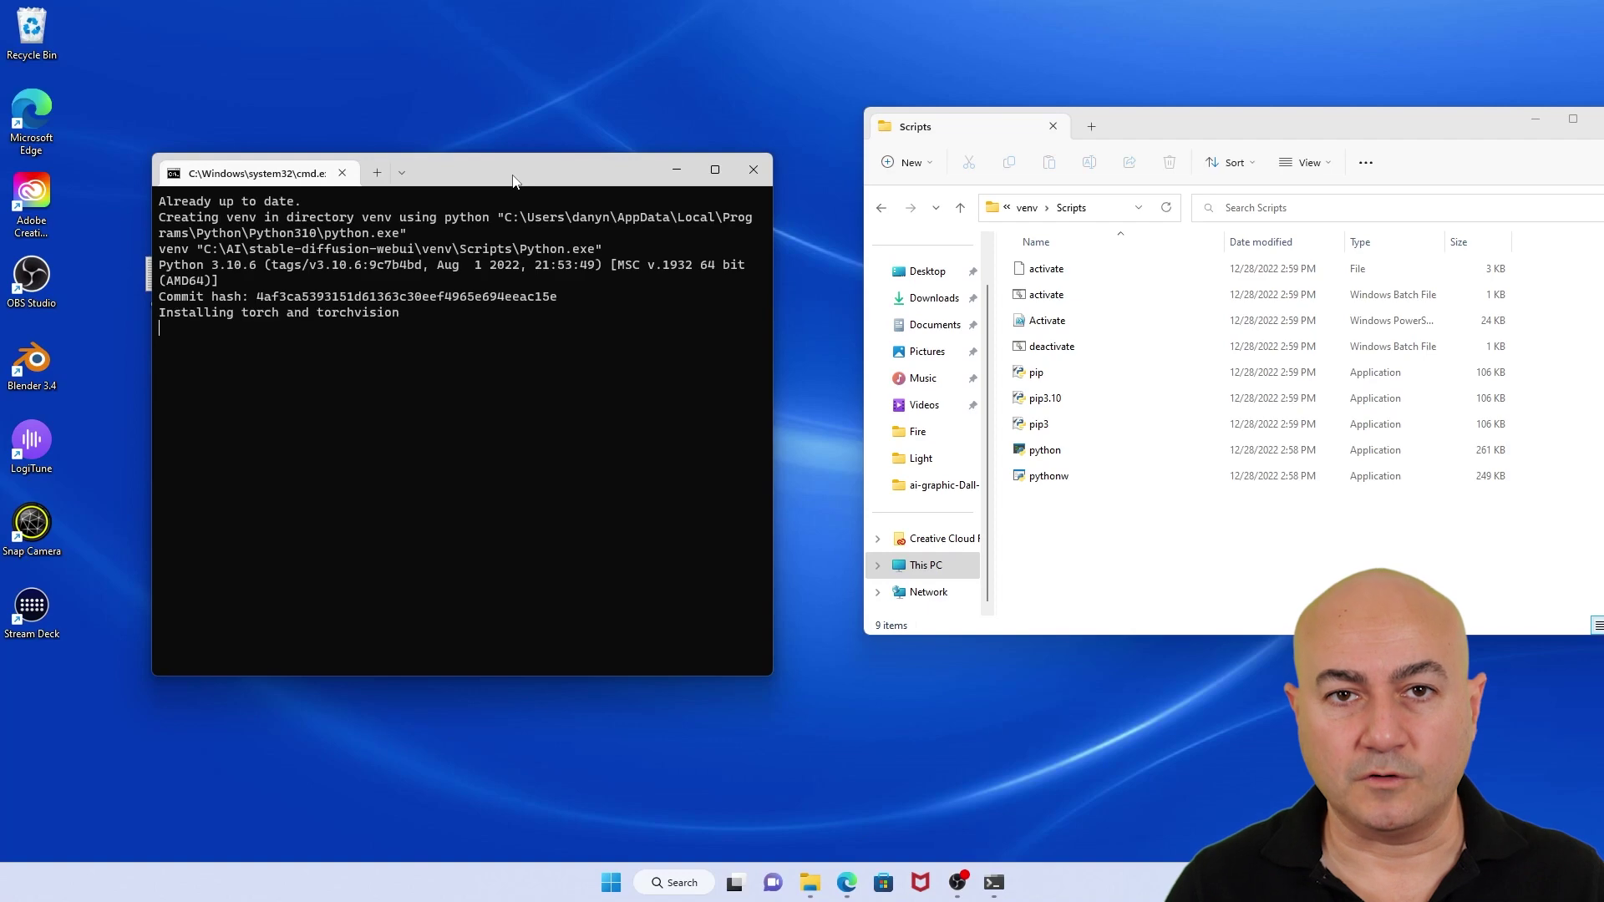
{"action": "double_click", "coordinate": [513, 180]}
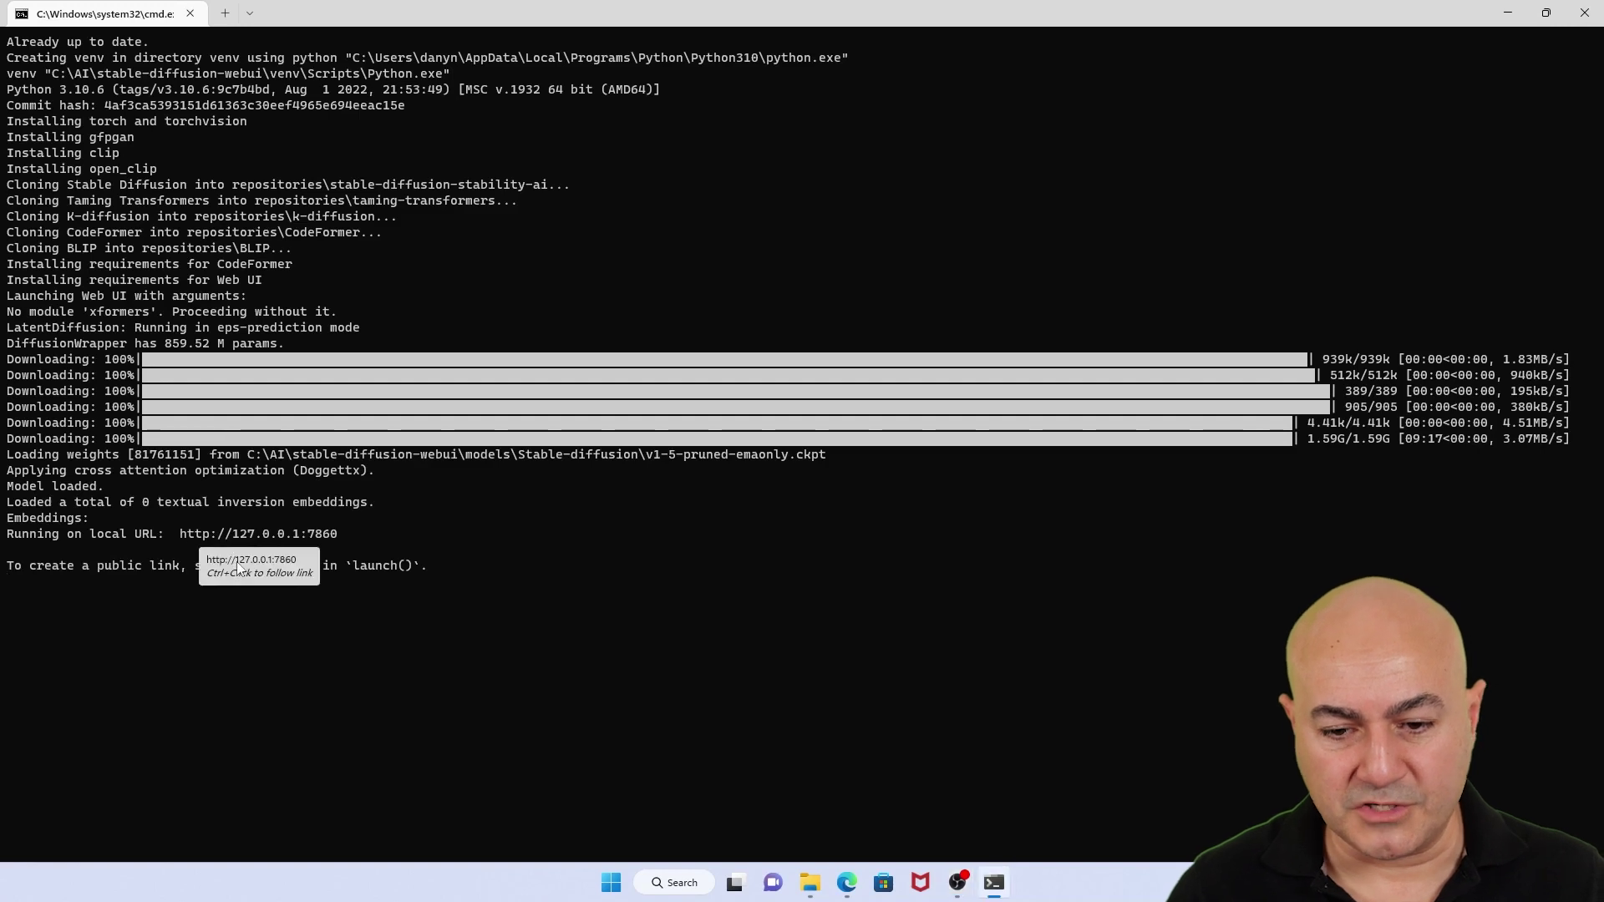
{"action": "left_click", "coordinate": [250, 534], "text": "ctrl"}
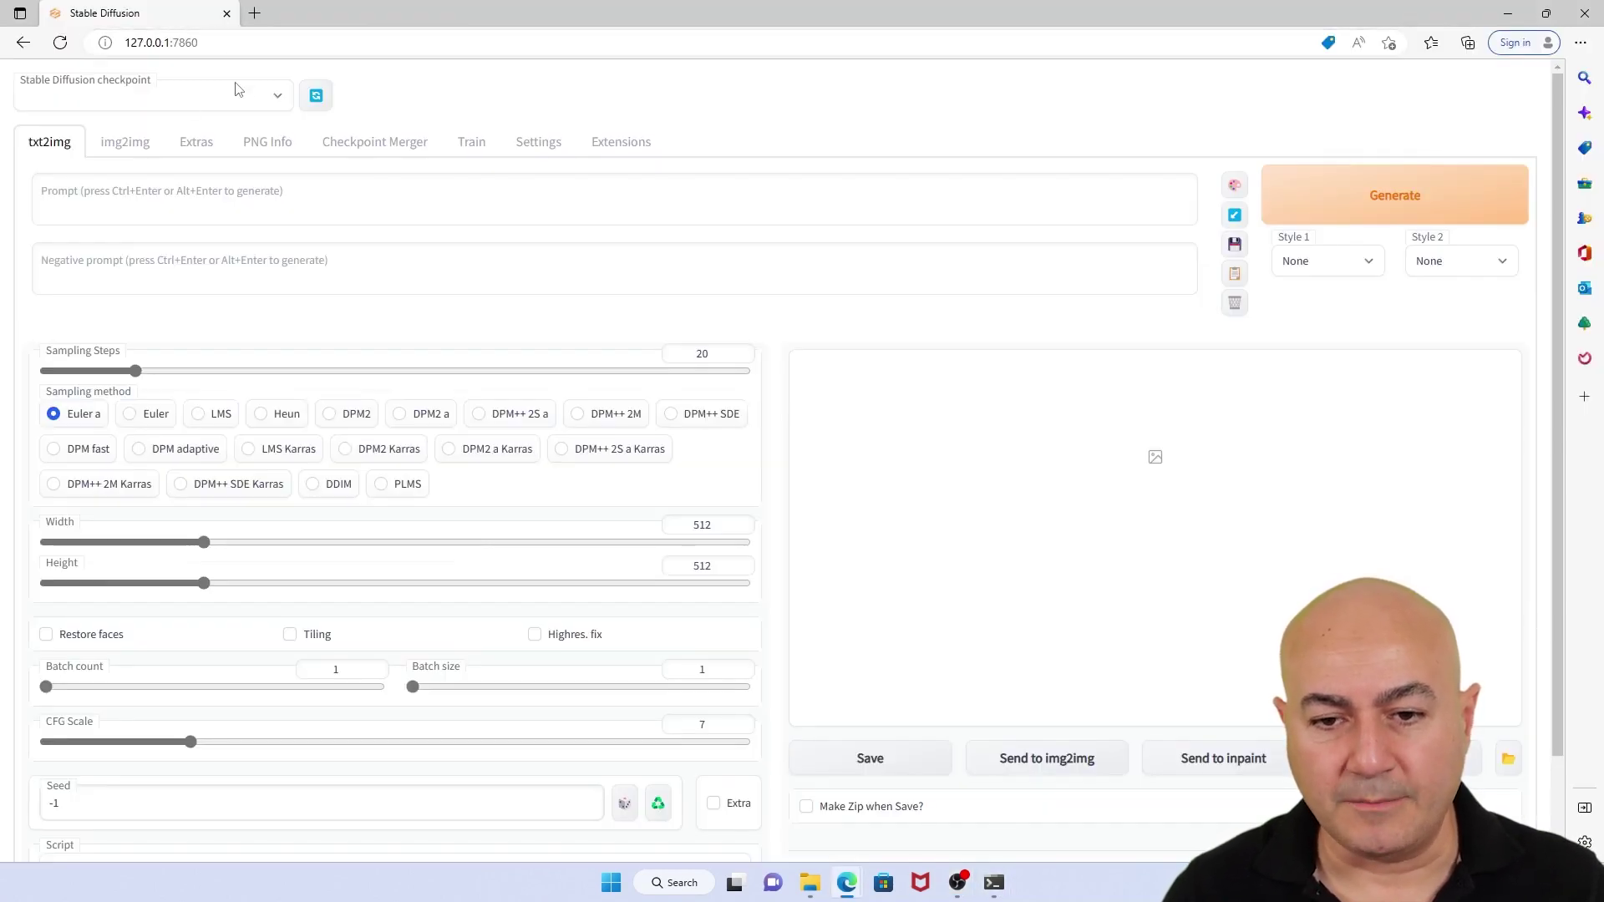
Select the v1-5-pruned-emaonly.ckpt checkpoint and generate an image from the pasted Frog on Eggs prompt.
{"action": "left_click", "coordinate": [277, 99]}
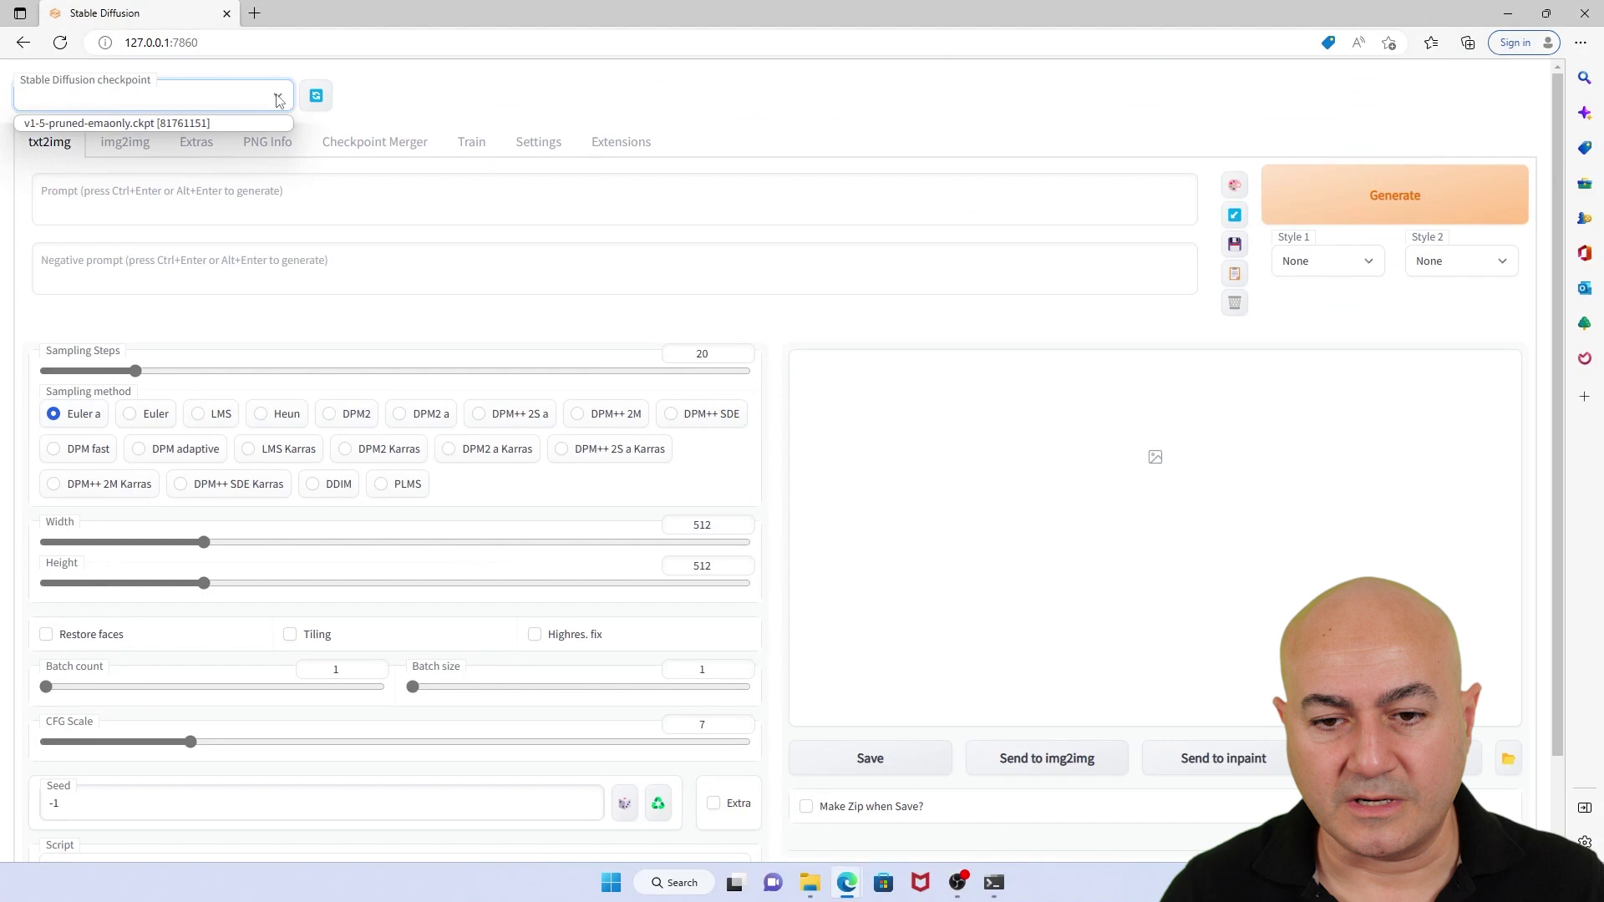
{"action": "left_click", "coordinate": [84, 124]}
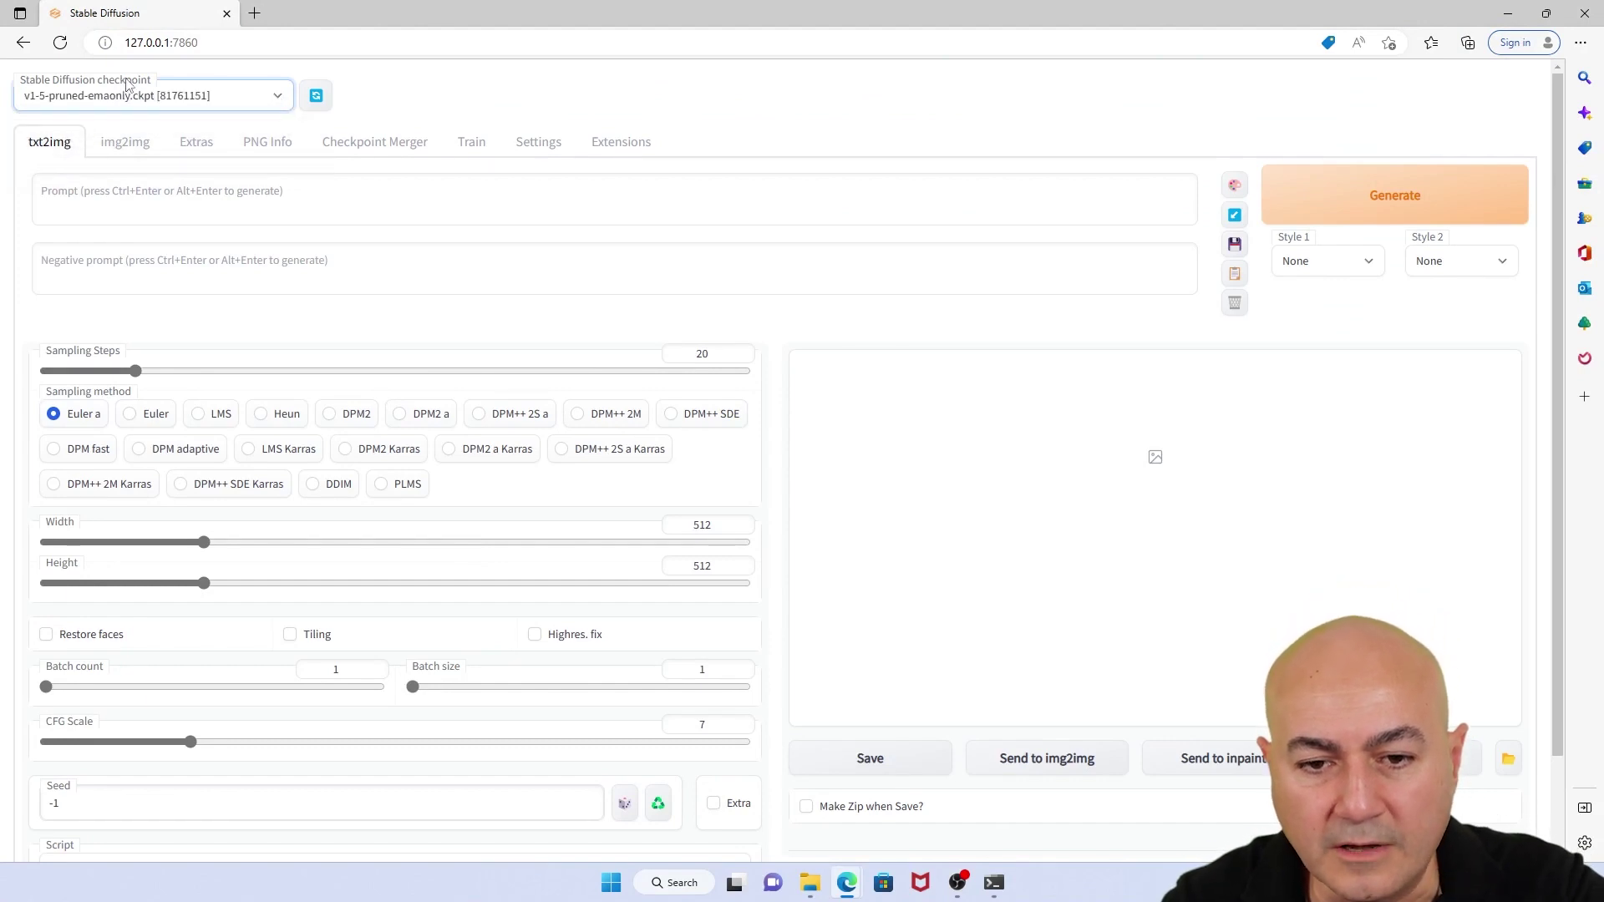
{"action": "left_click", "coordinate": [149, 204]}
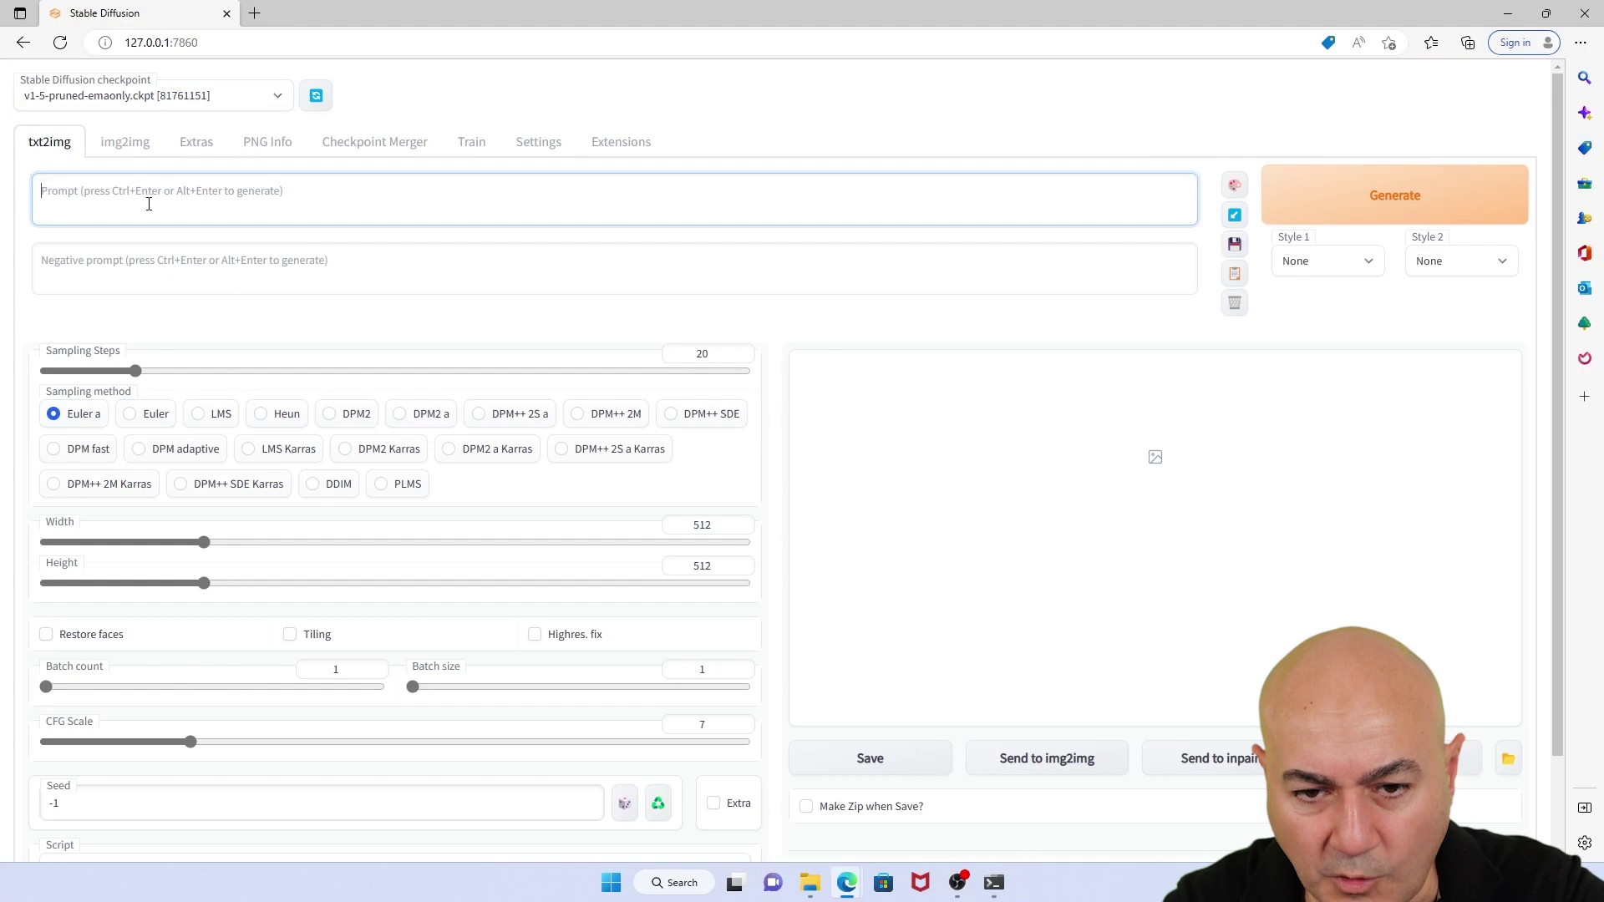
{"action": "type", "text": "Frog on Eggs"}
{"action": "left_click", "coordinate": [1353, 217]}
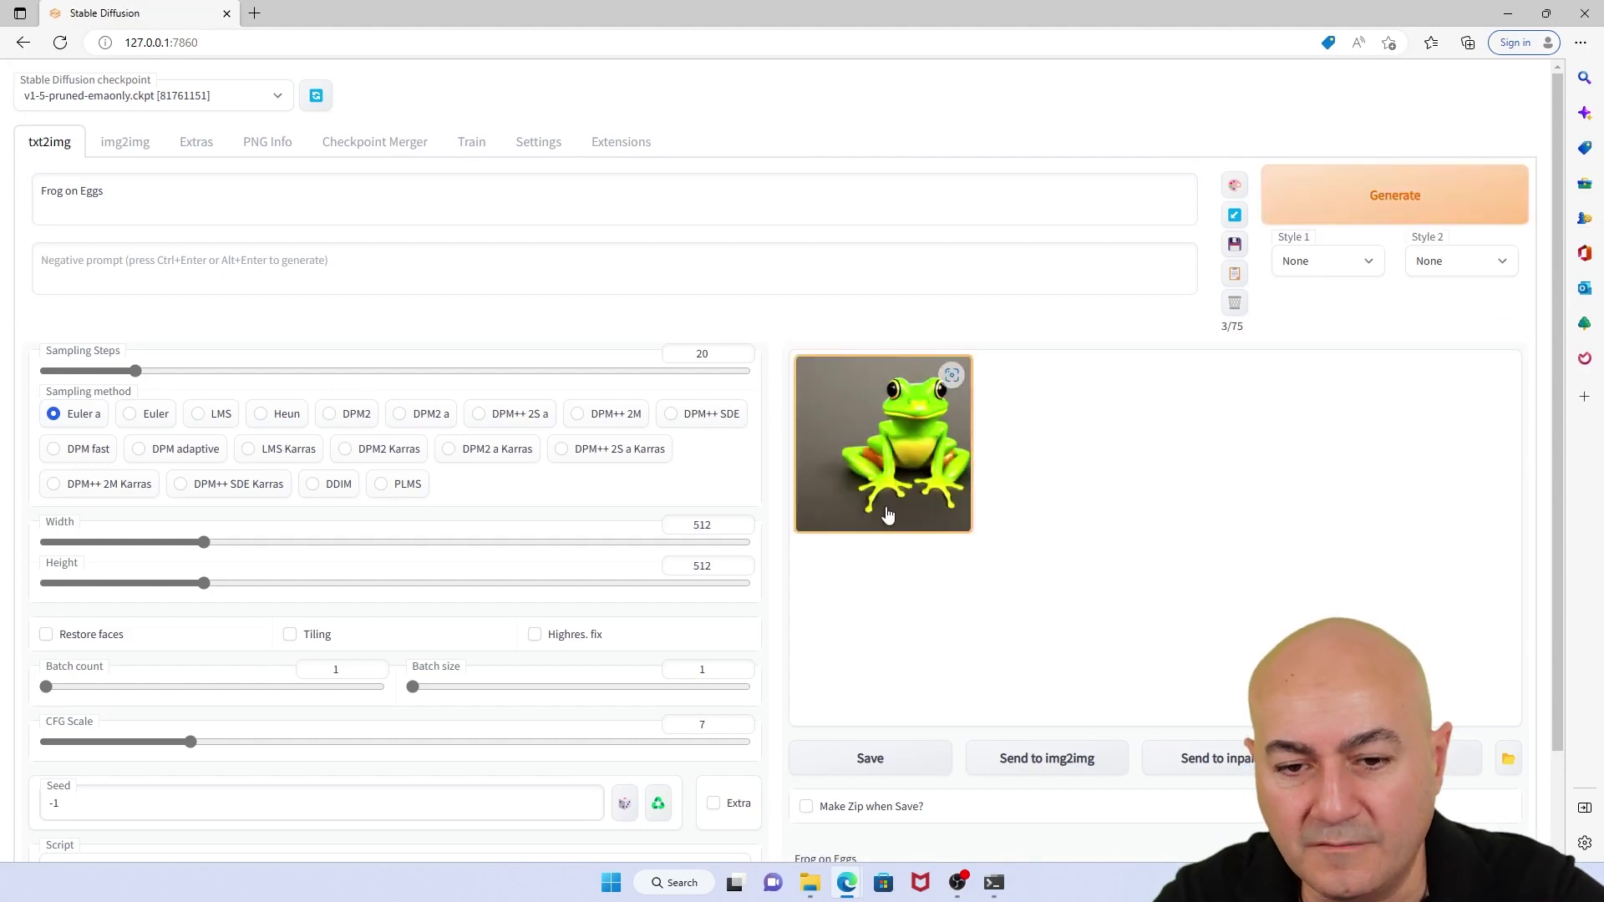
Change the prompt to "Frog on 100 Eggs" and generate again.
{"action": "left_click", "coordinate": [81, 193]}
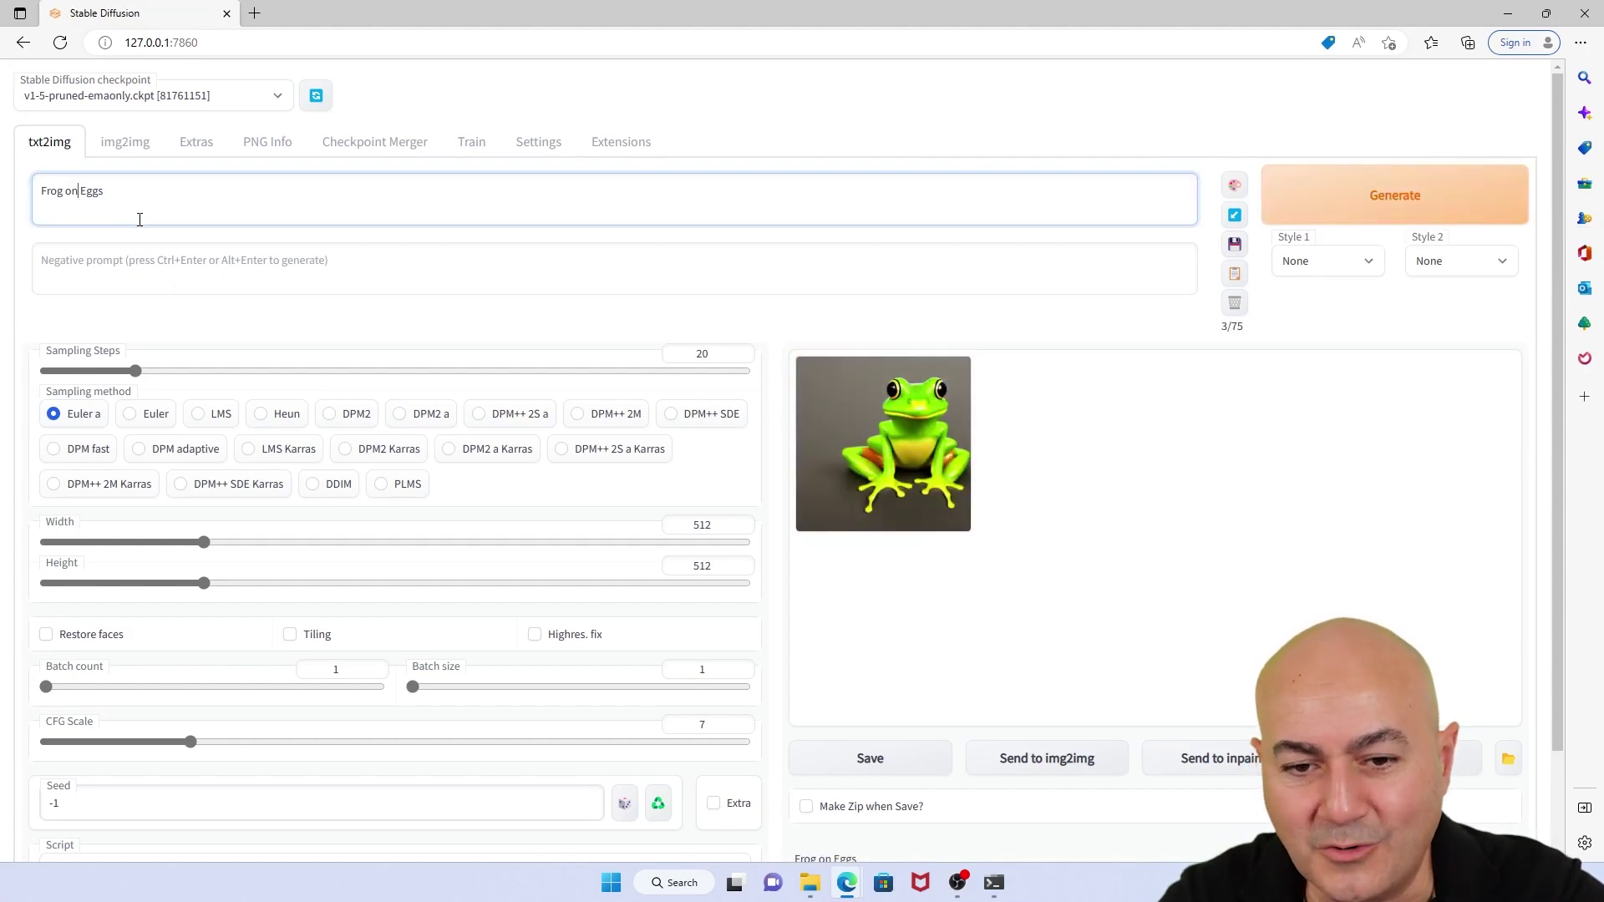
{"action": "type", "text": "100"}
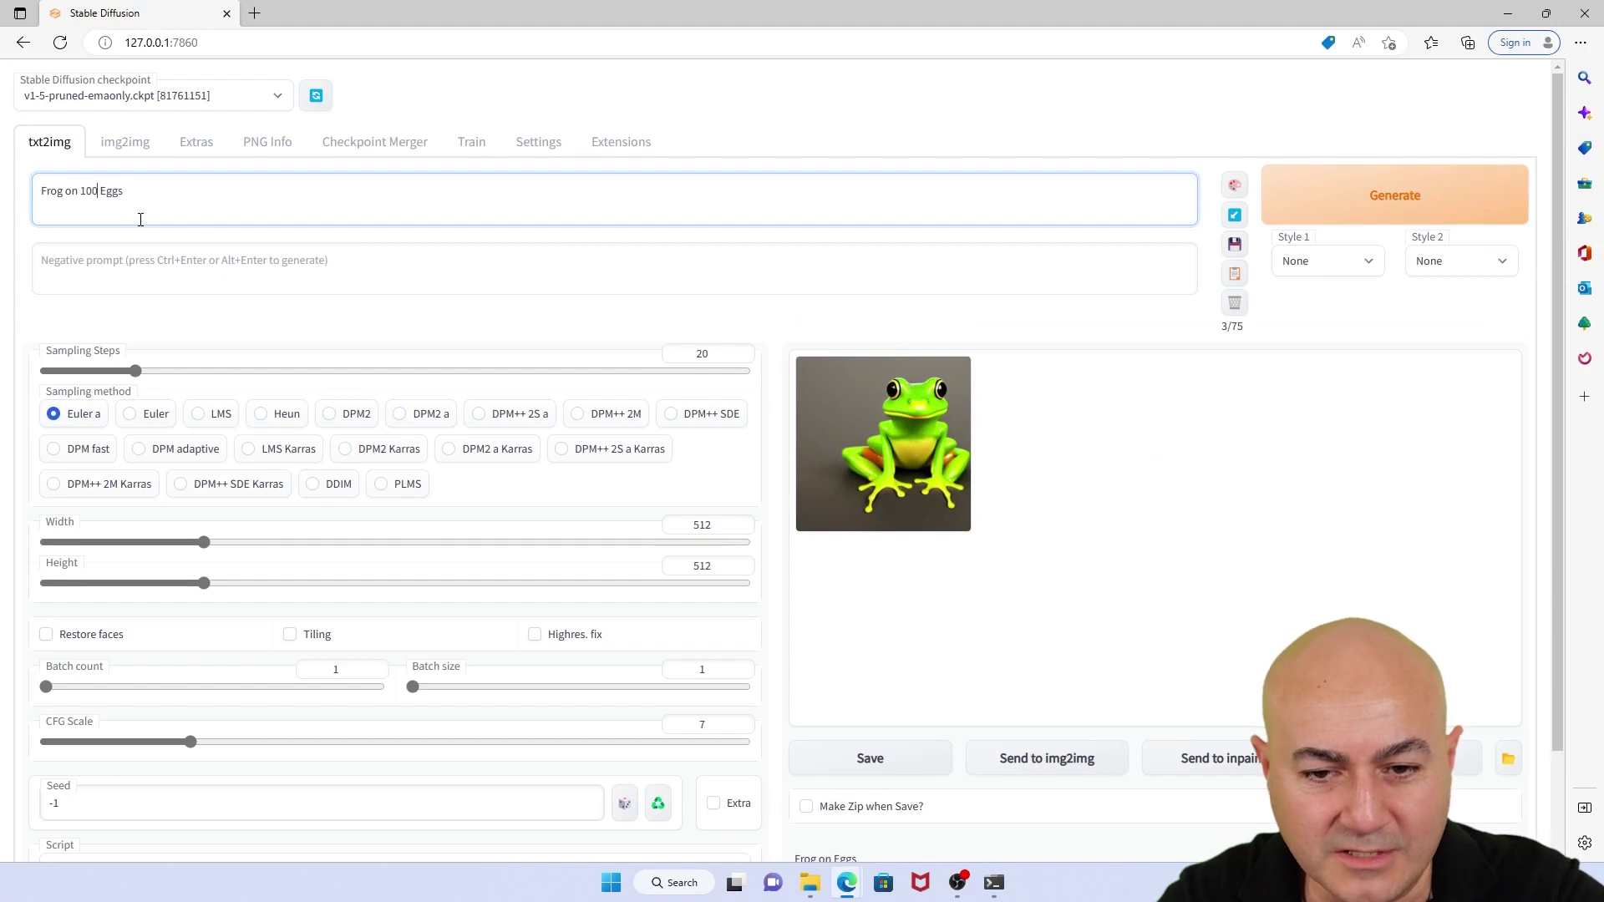
{"action": "left_click", "coordinate": [1394, 192]}
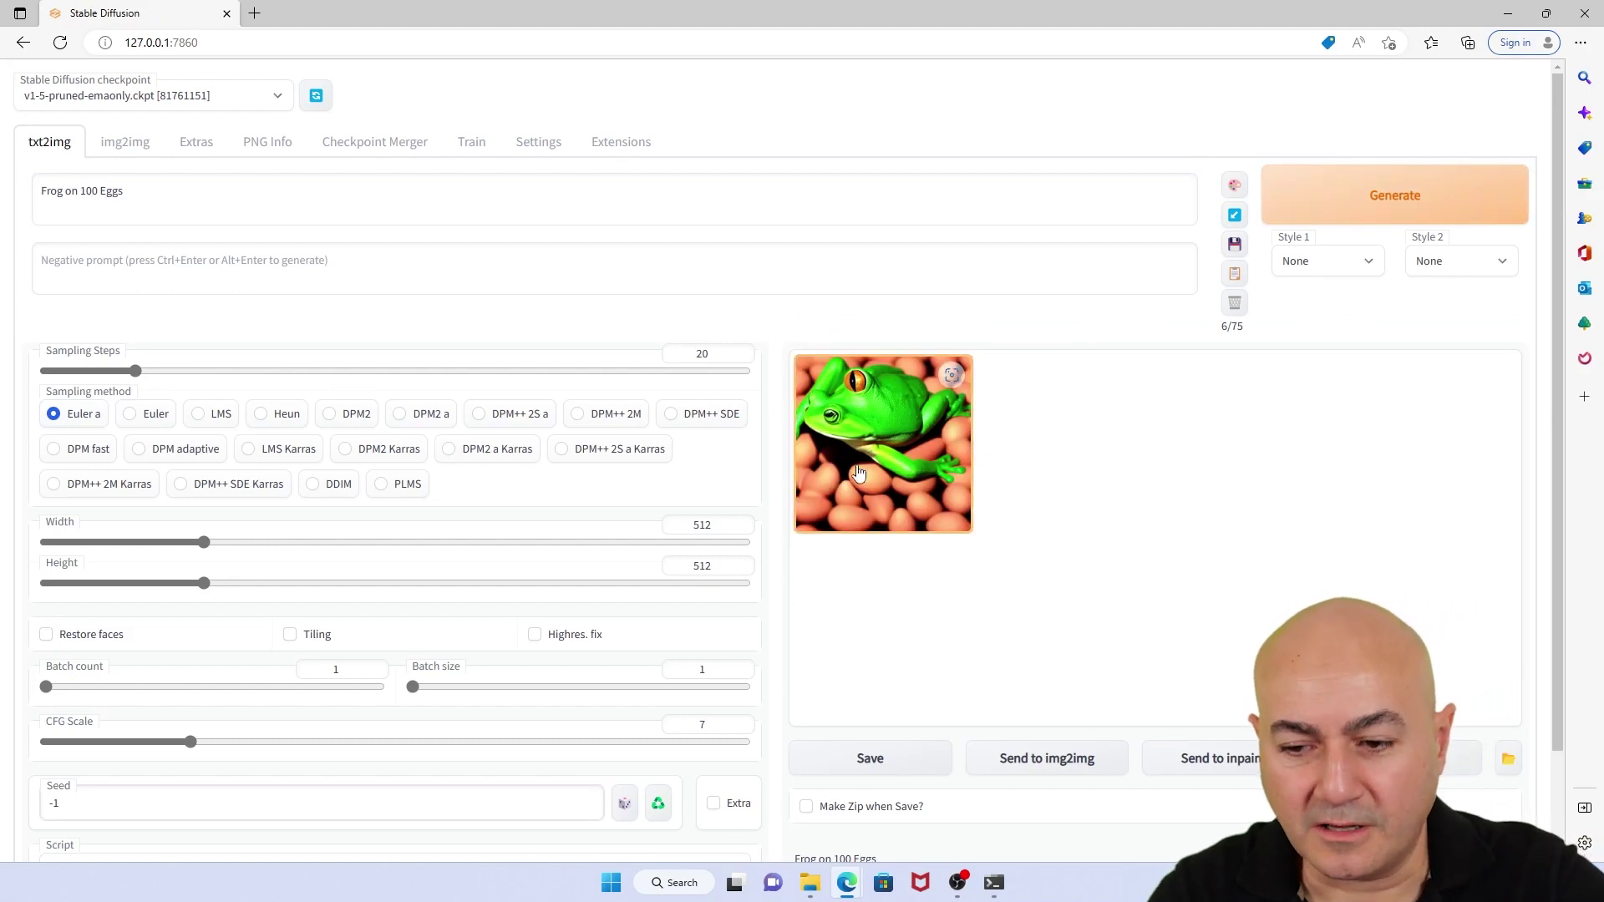
Add "one eye" as the negative prompt and regenerate the frog image.
{"action": "left_click", "coordinate": [171, 260]}
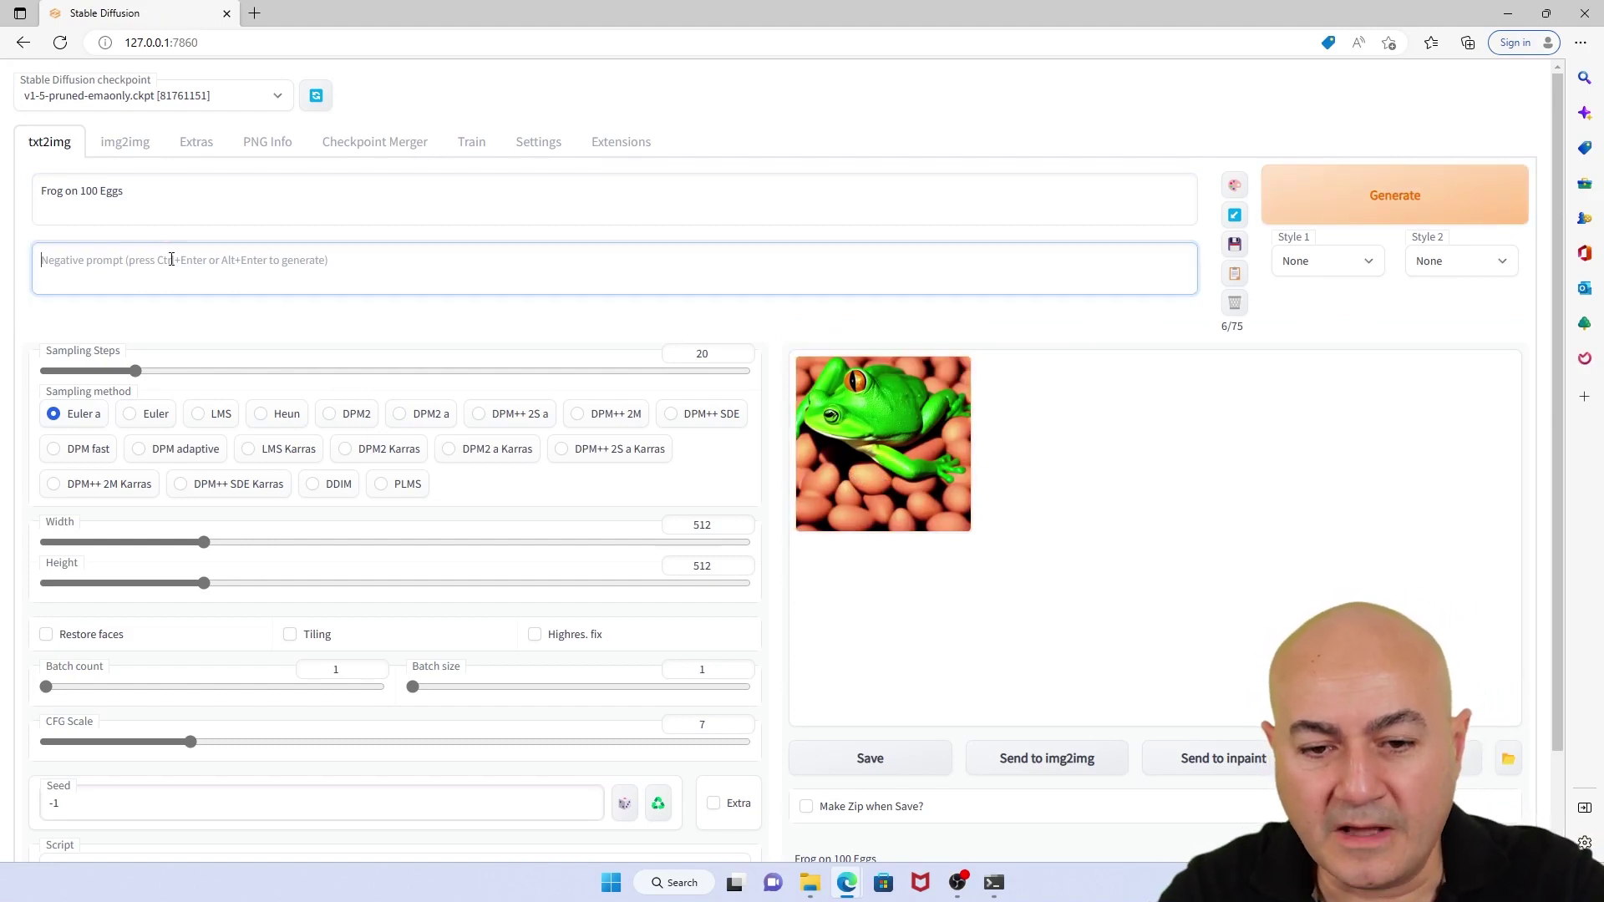
{"action": "type", "text": "one eye"}
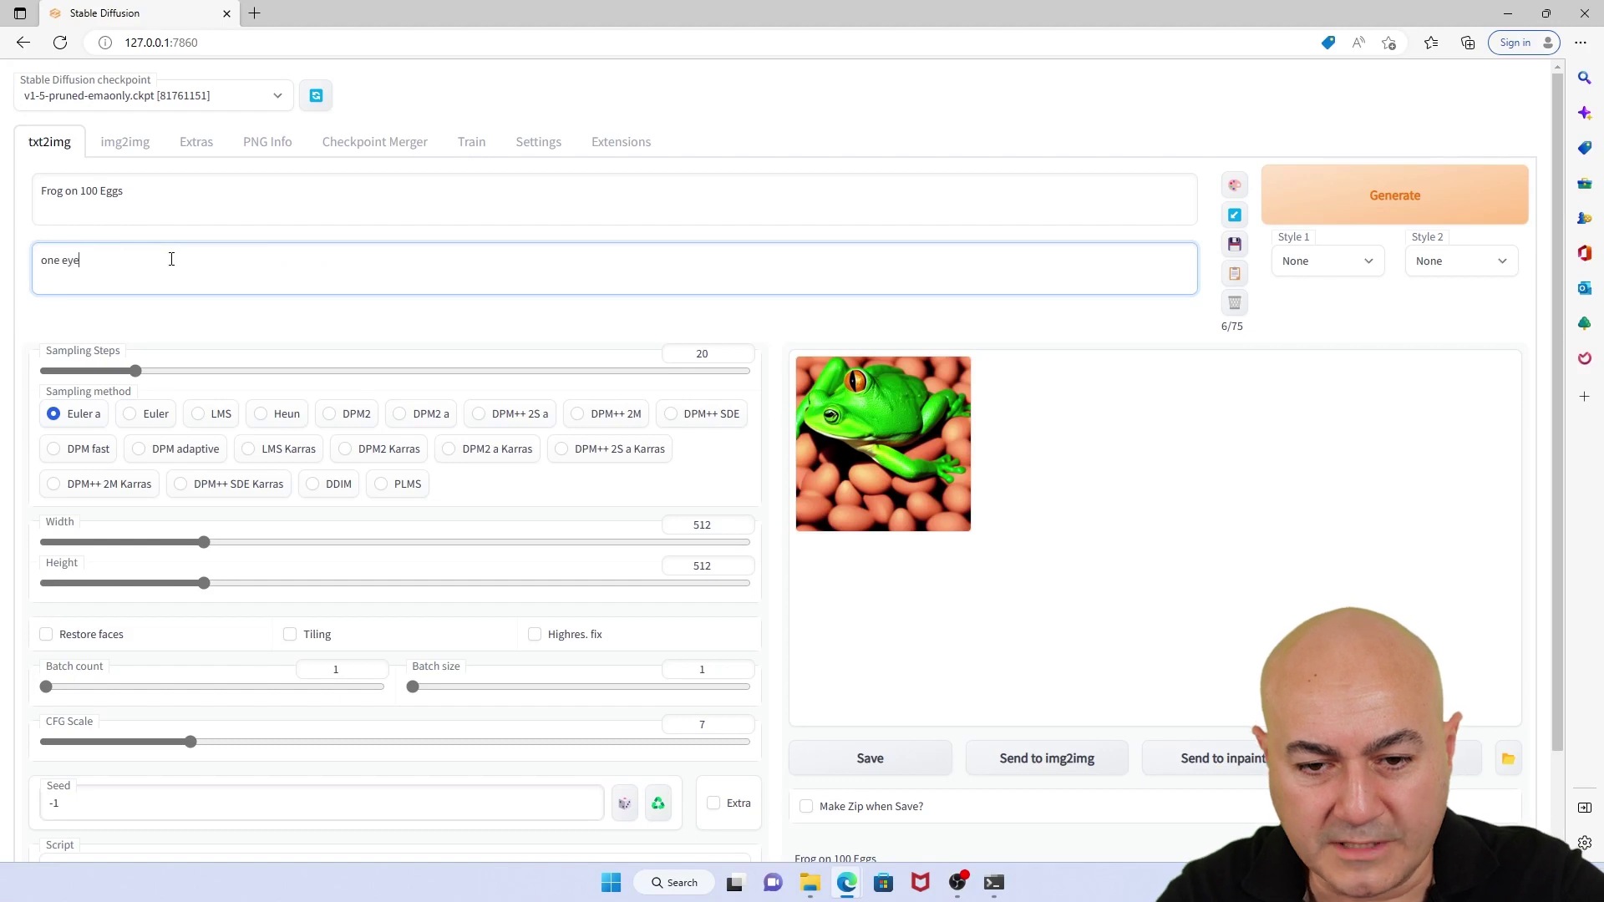
{"action": "left_click", "coordinate": [1308, 196]}
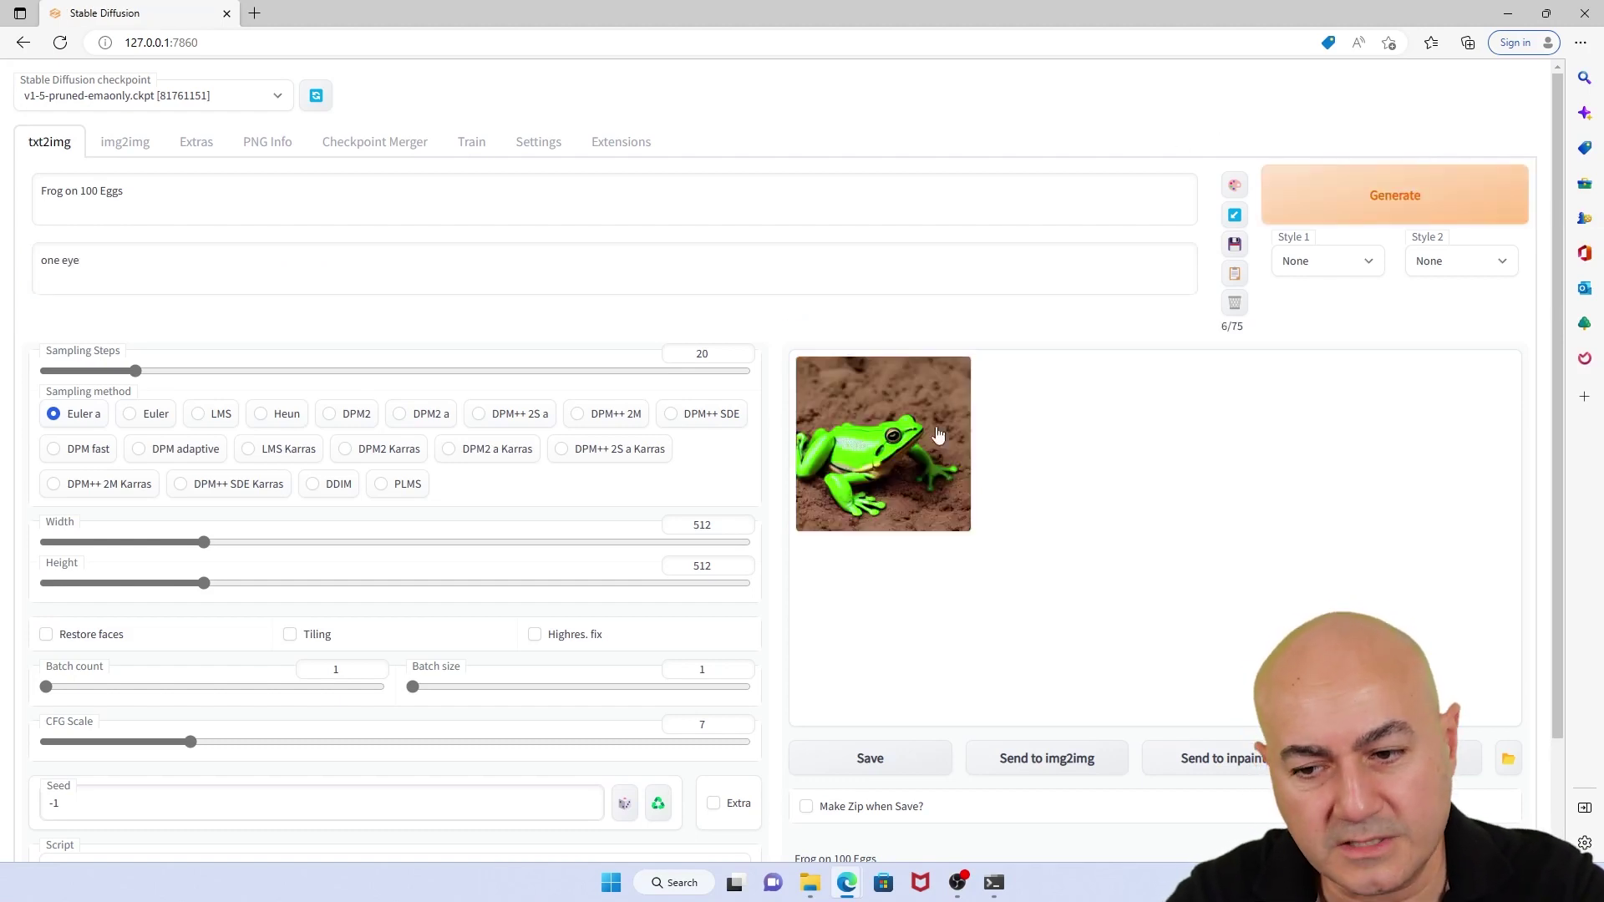
{"action": "left_click", "coordinate": [93, 263]}
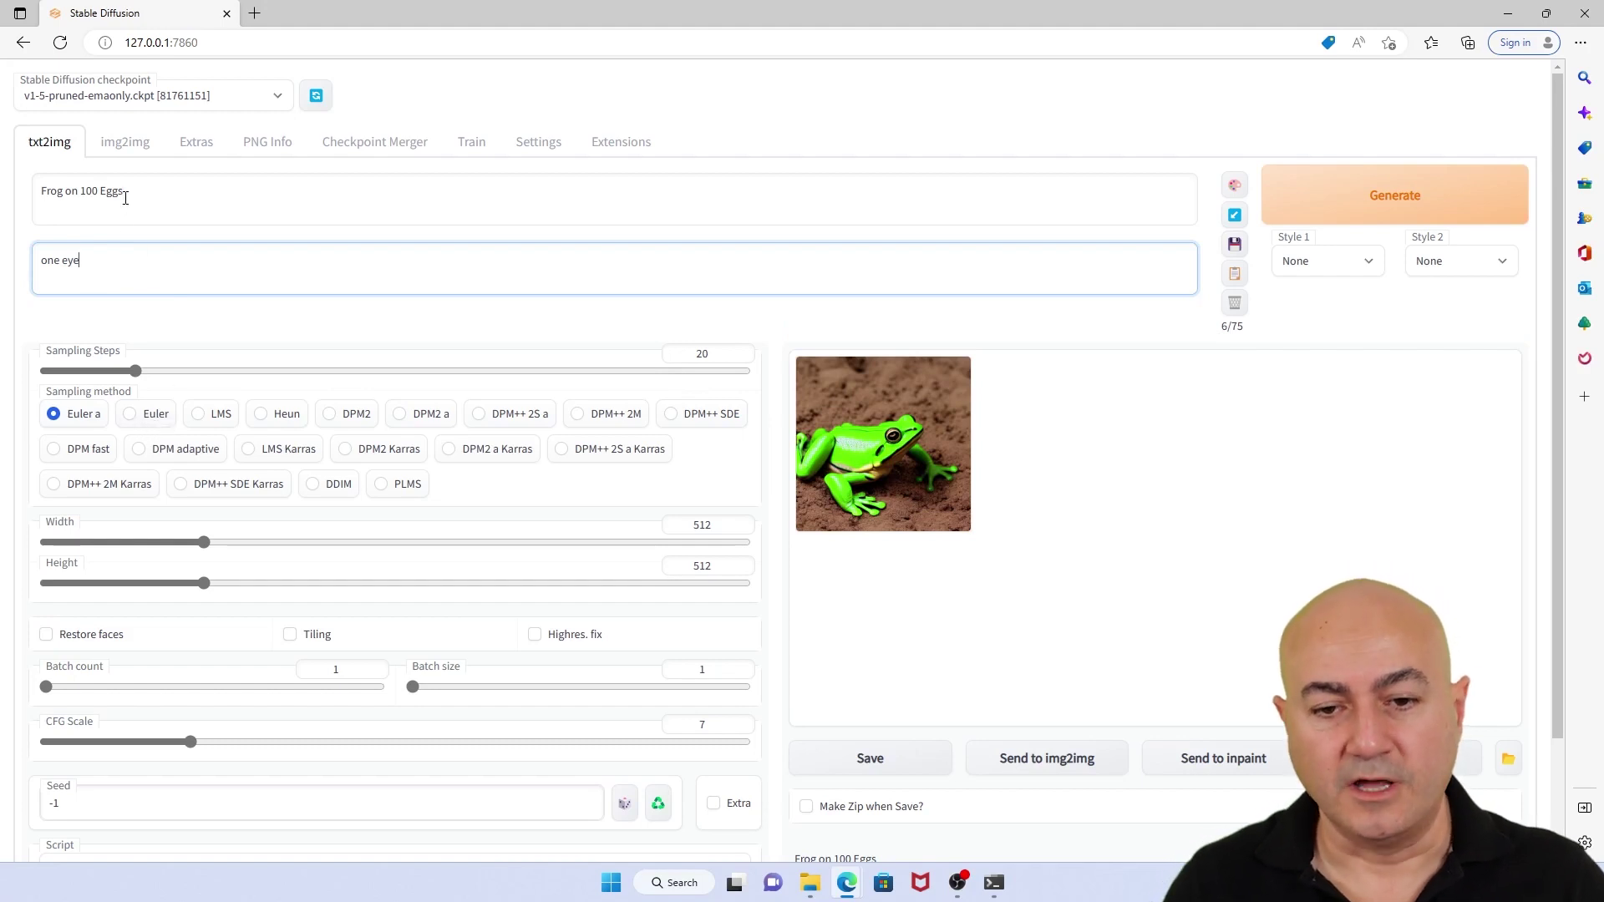
{"action": "left_click_drag", "start_coordinate": [126, 192], "coordinate": [24, 194]}
Generate an "Alien in space" image with "bad eyes" as the negative prompt.
{"action": "type", "text": "Alien "}
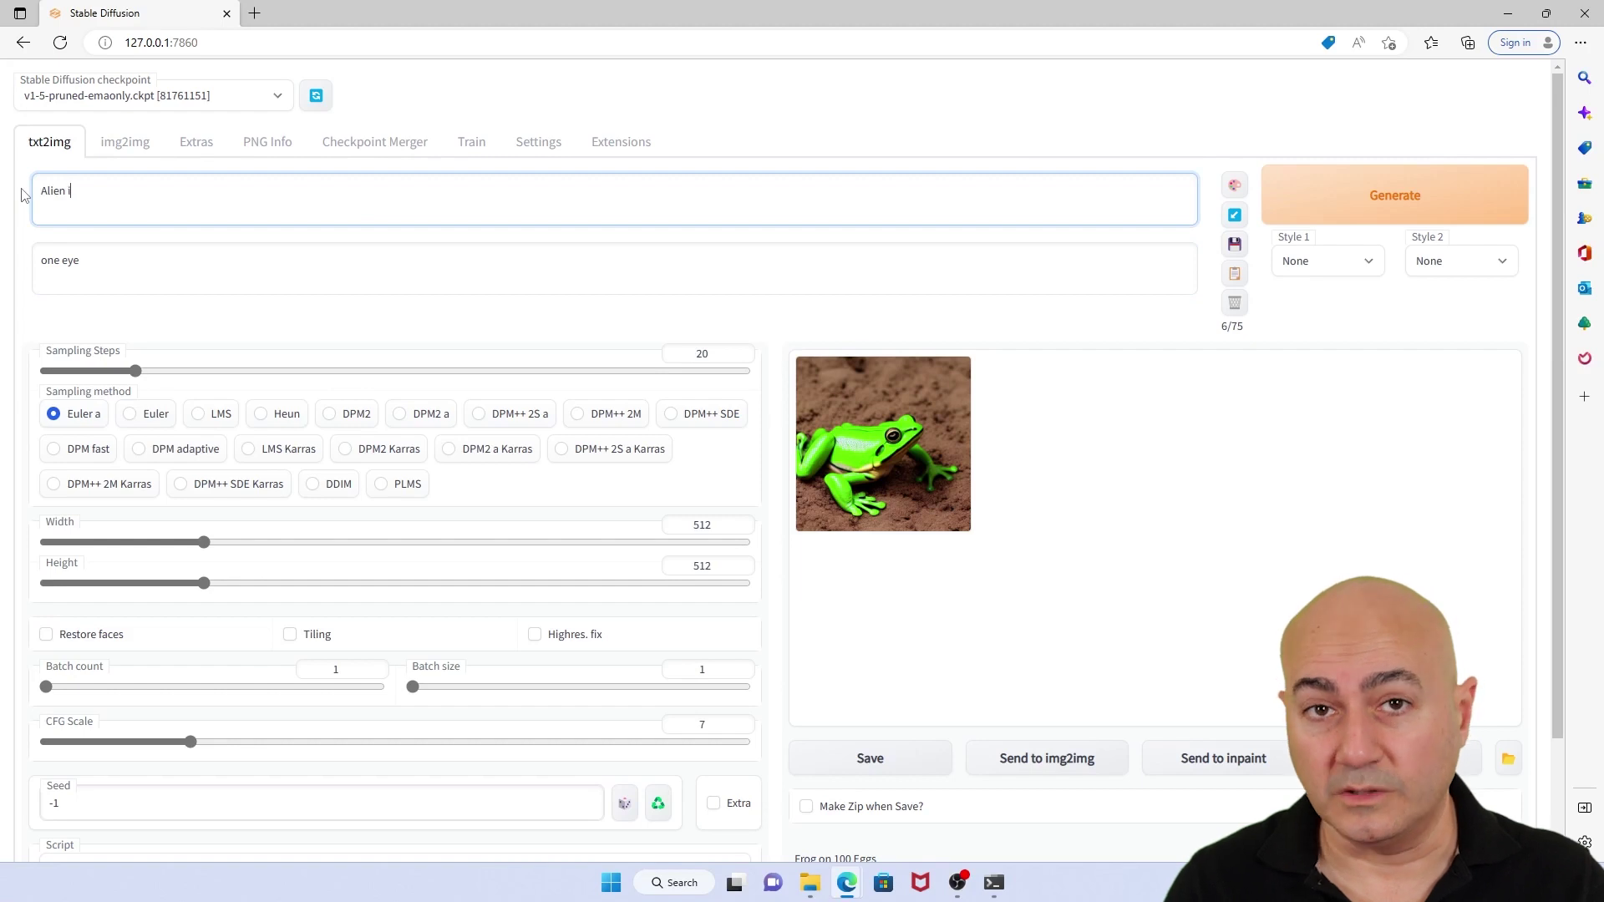
{"action": "type", "text": "in space"}
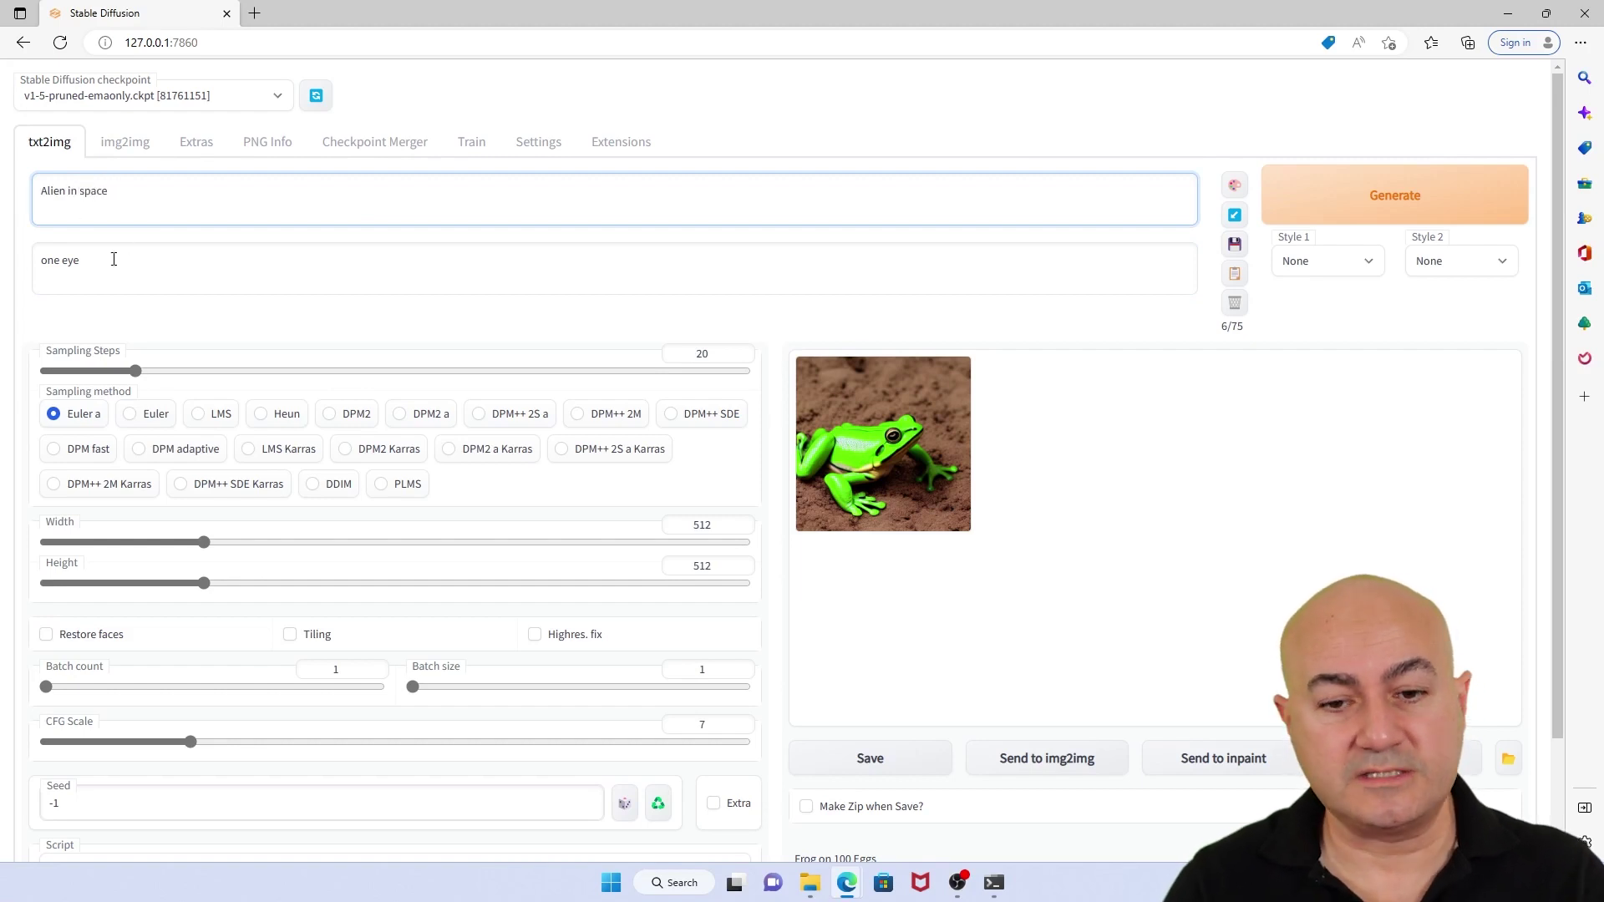
{"action": "left_click_drag", "start_coordinate": [97, 266], "coordinate": [25, 267]}
{"action": "type", "text": "b"}
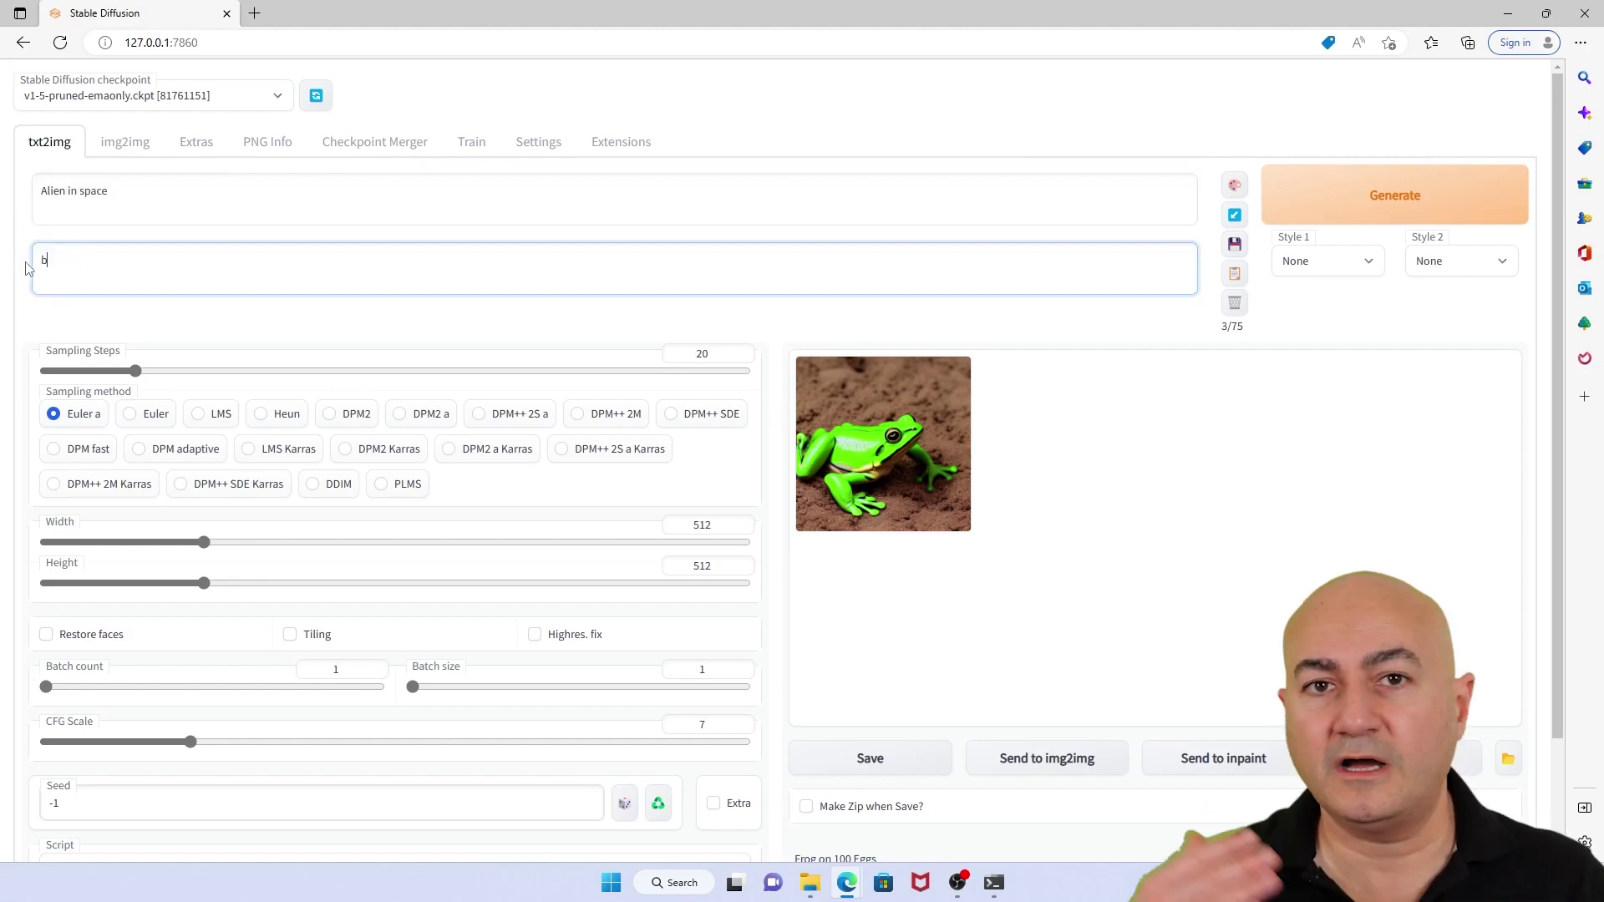
{"action": "type", "text": "ad eyes"}
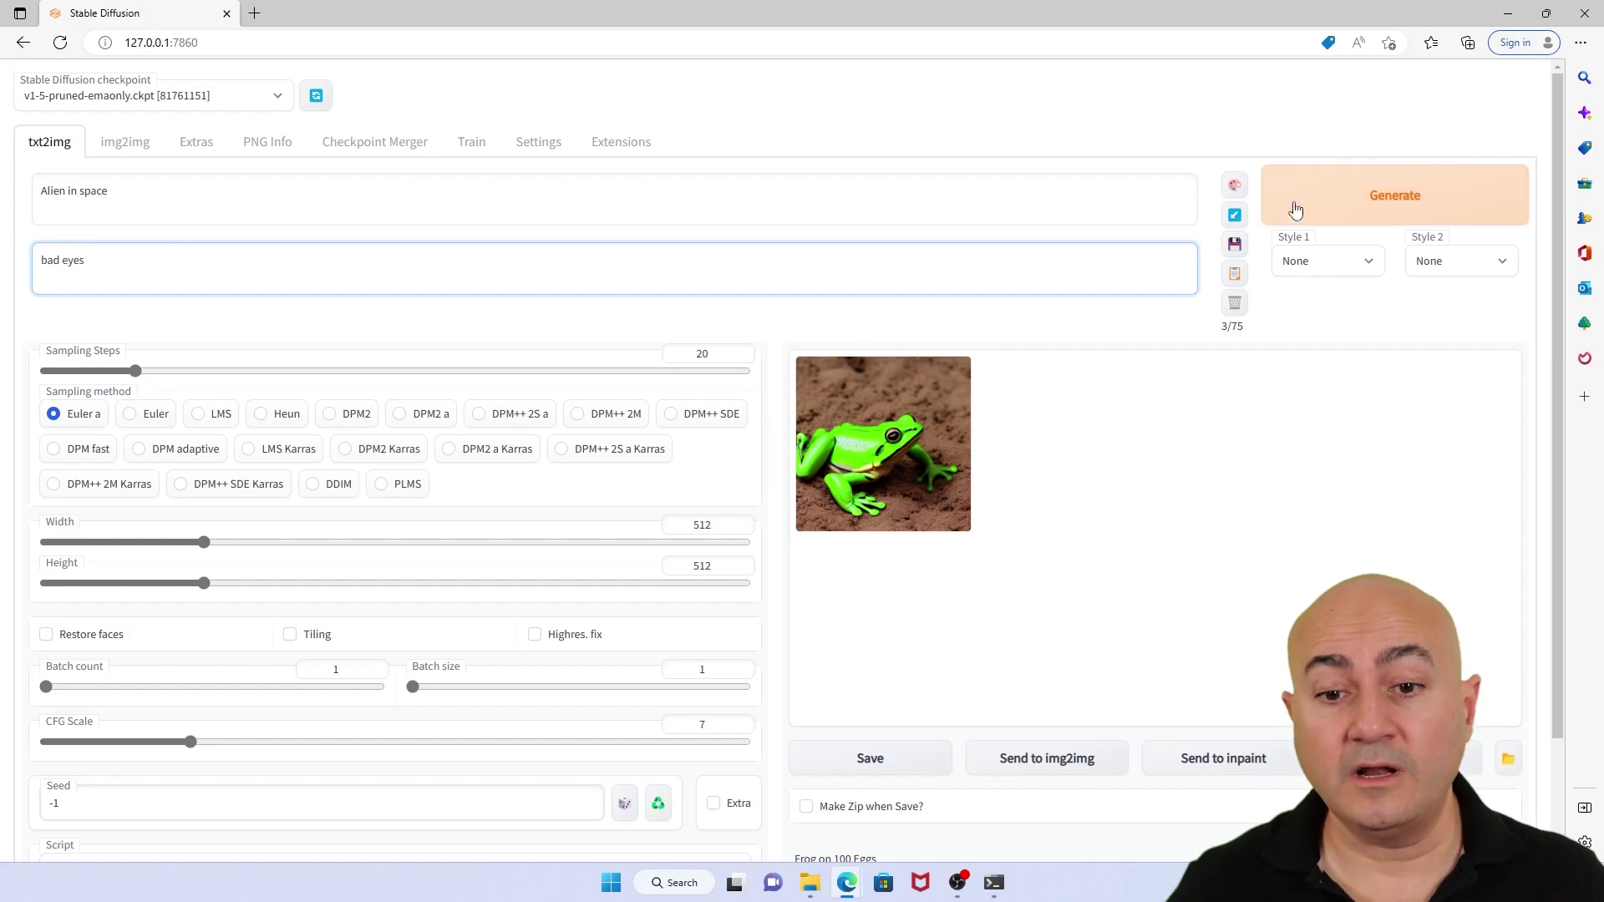
{"action": "left_click", "coordinate": [1387, 208]}
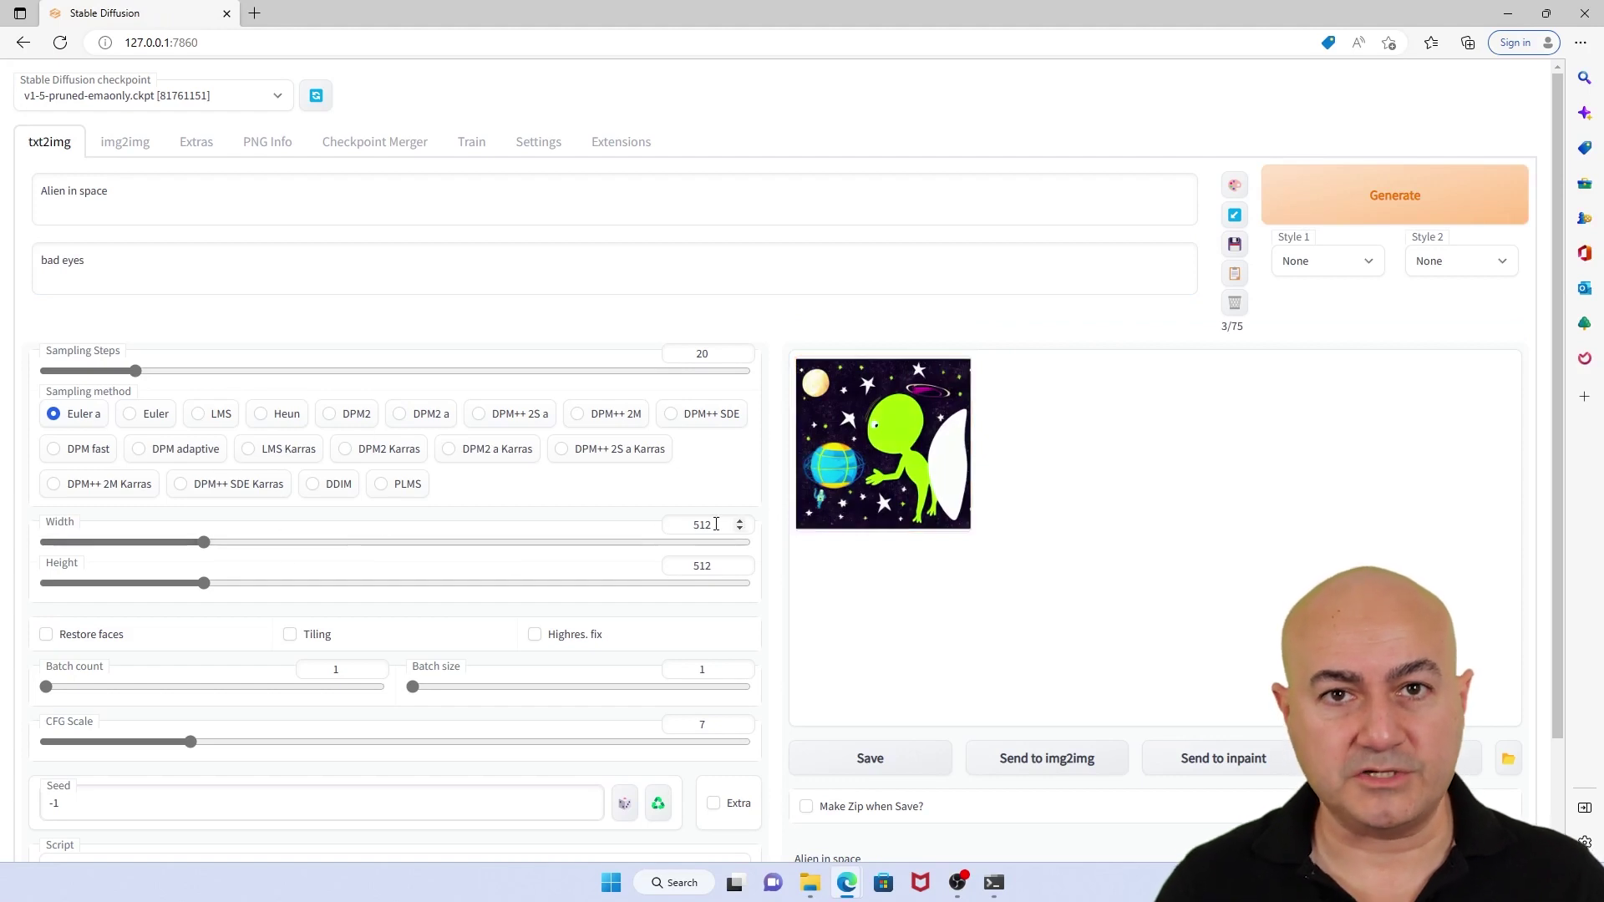
Set both width and height to 1042.
{"action": "left_click_drag", "start_coordinate": [716, 523], "coordinate": [693, 522]}
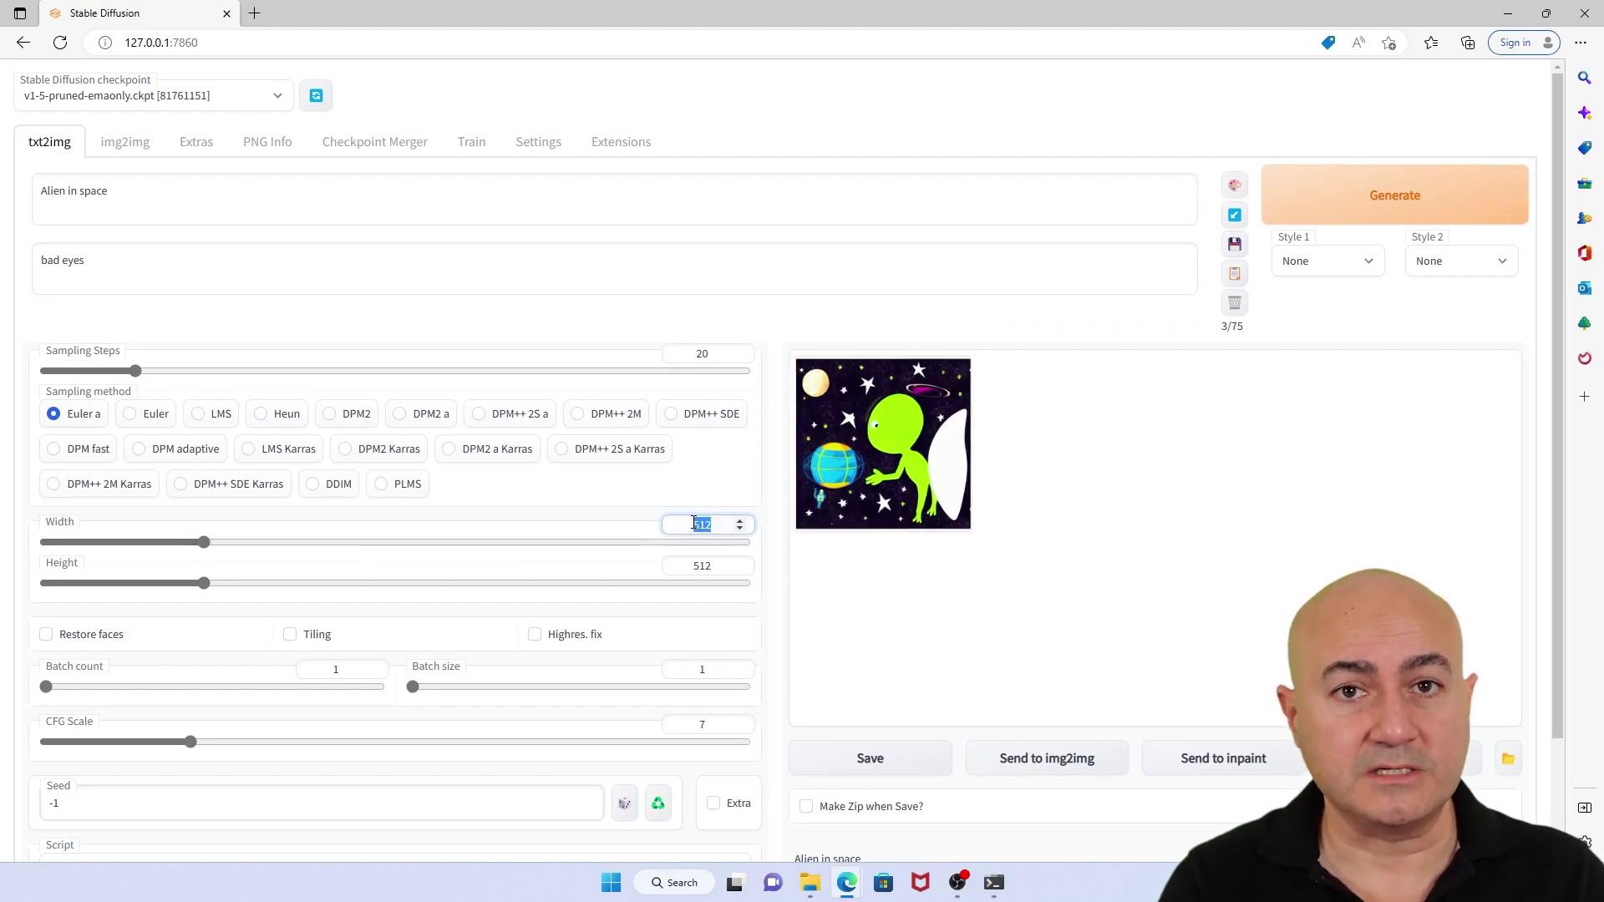
{"action": "type", "text": "10"}
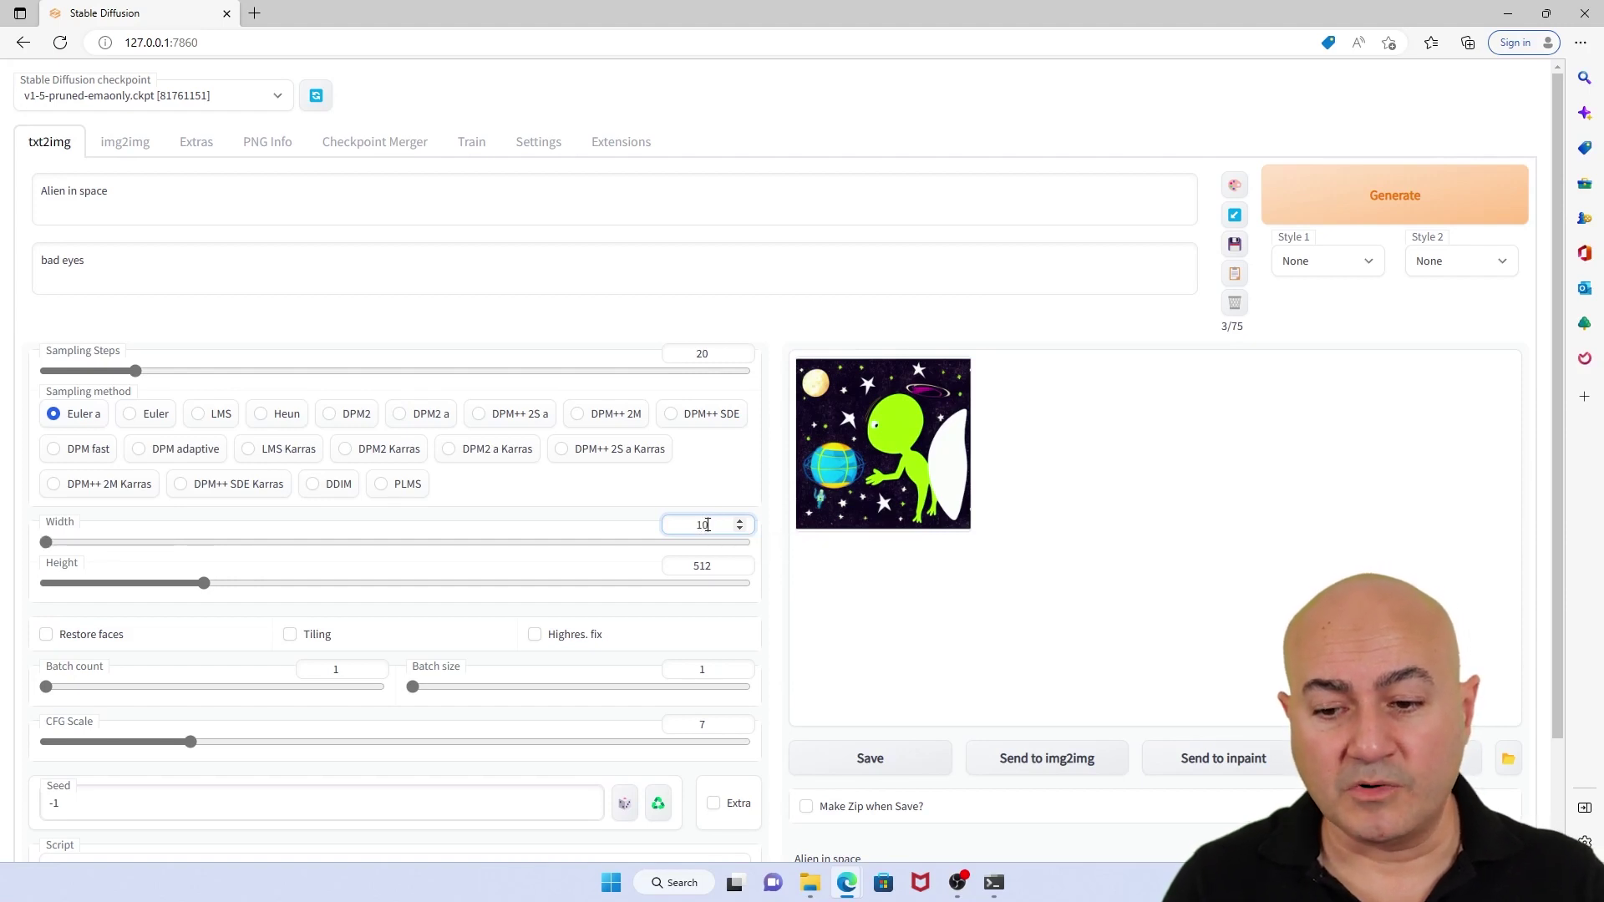
{"action": "type", "text": "42"}
{"action": "left_click_drag", "start_coordinate": [716, 565], "coordinate": [692, 566]}
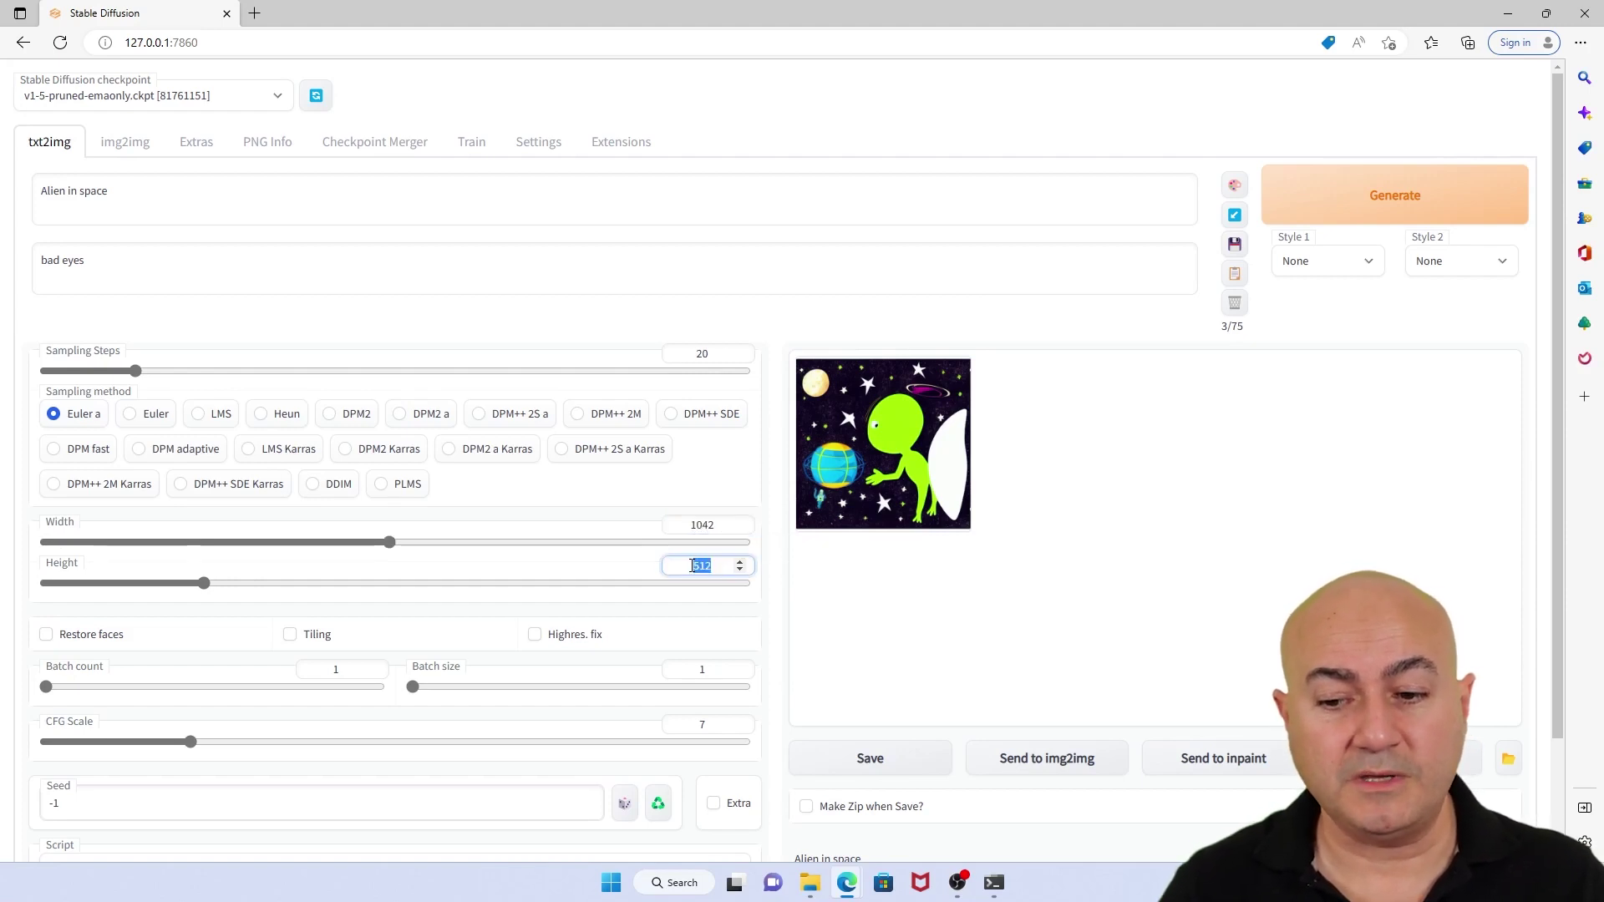
{"action": "type", "text": "10"}
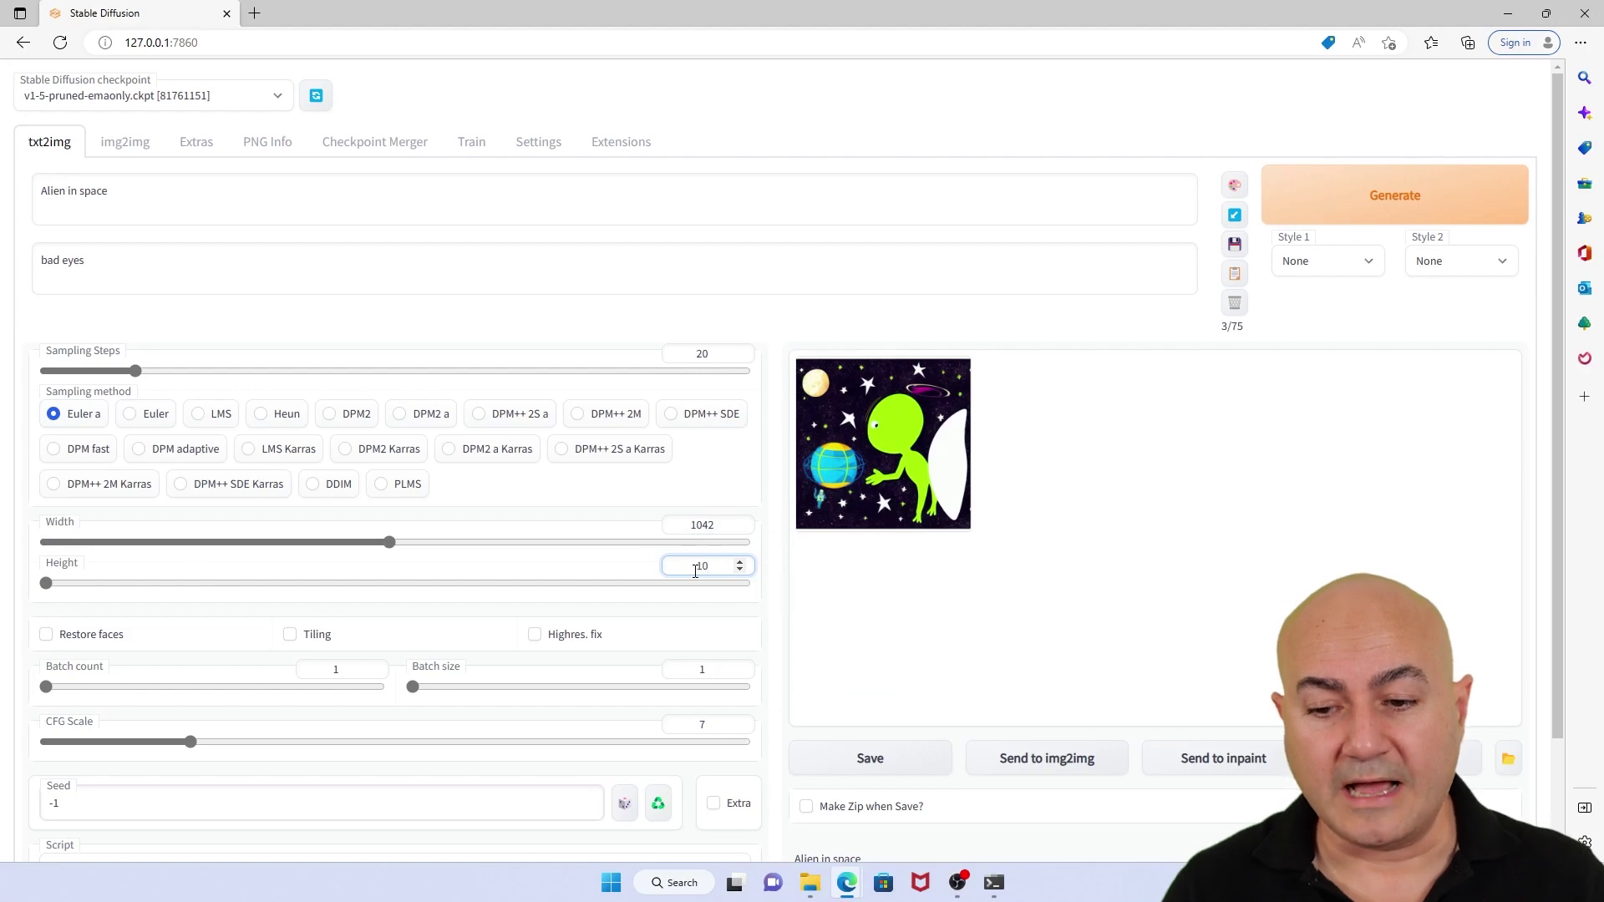
{"action": "type", "text": "42"}
Generate the alien image at 1042 × 1042 and view it full screen.
{"action": "left_click", "coordinate": [1362, 219]}
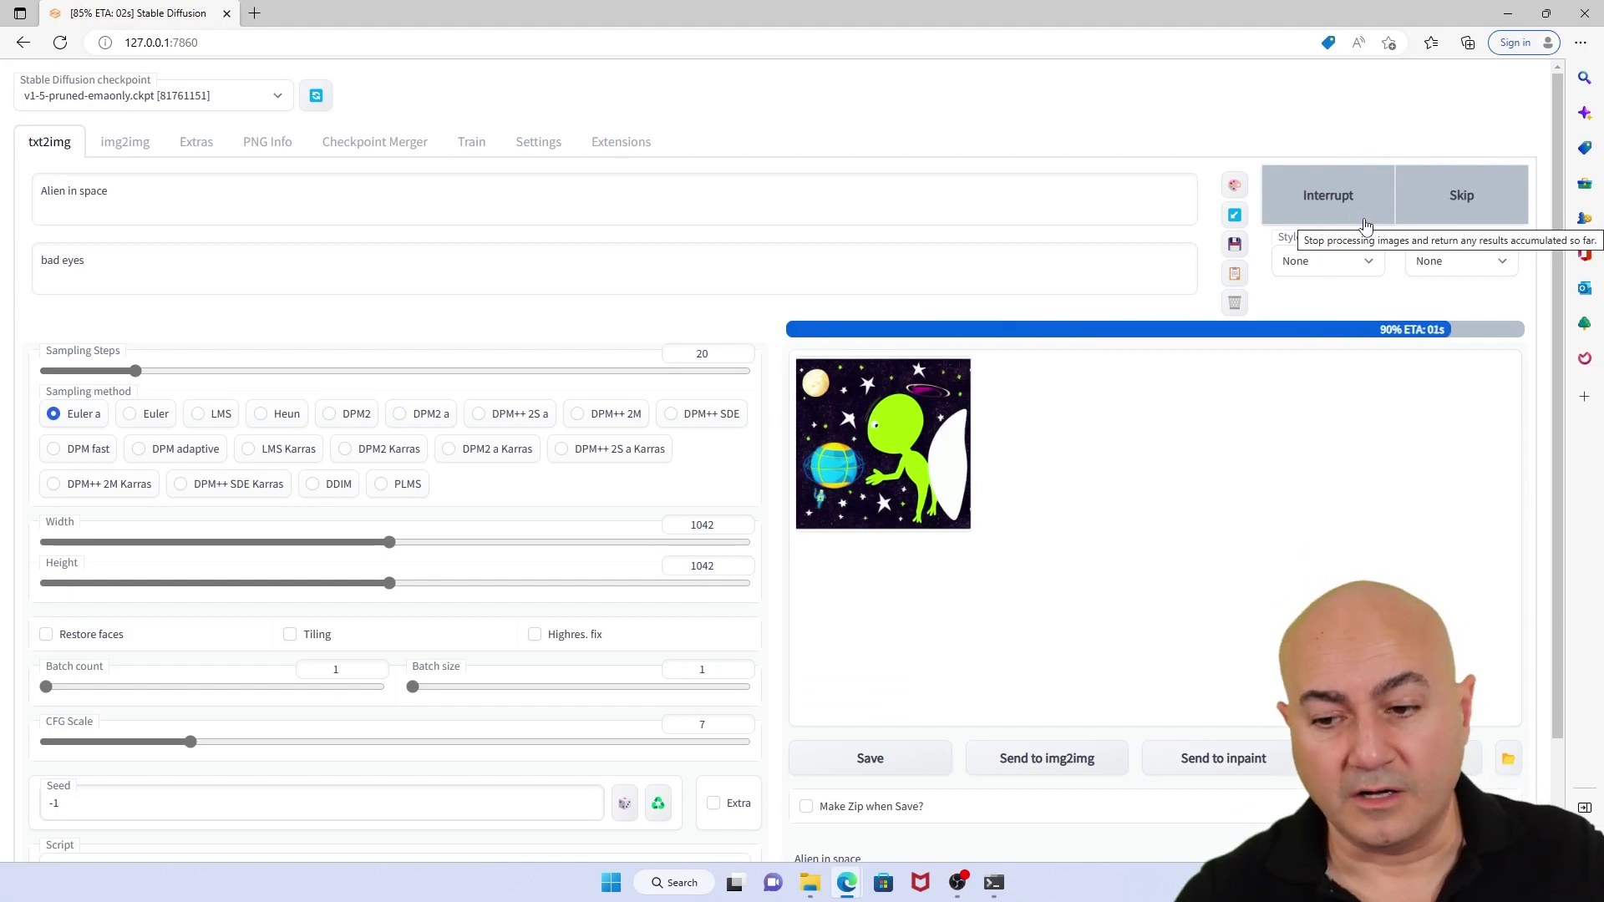
{"action": "left_click", "coordinate": [908, 490]}
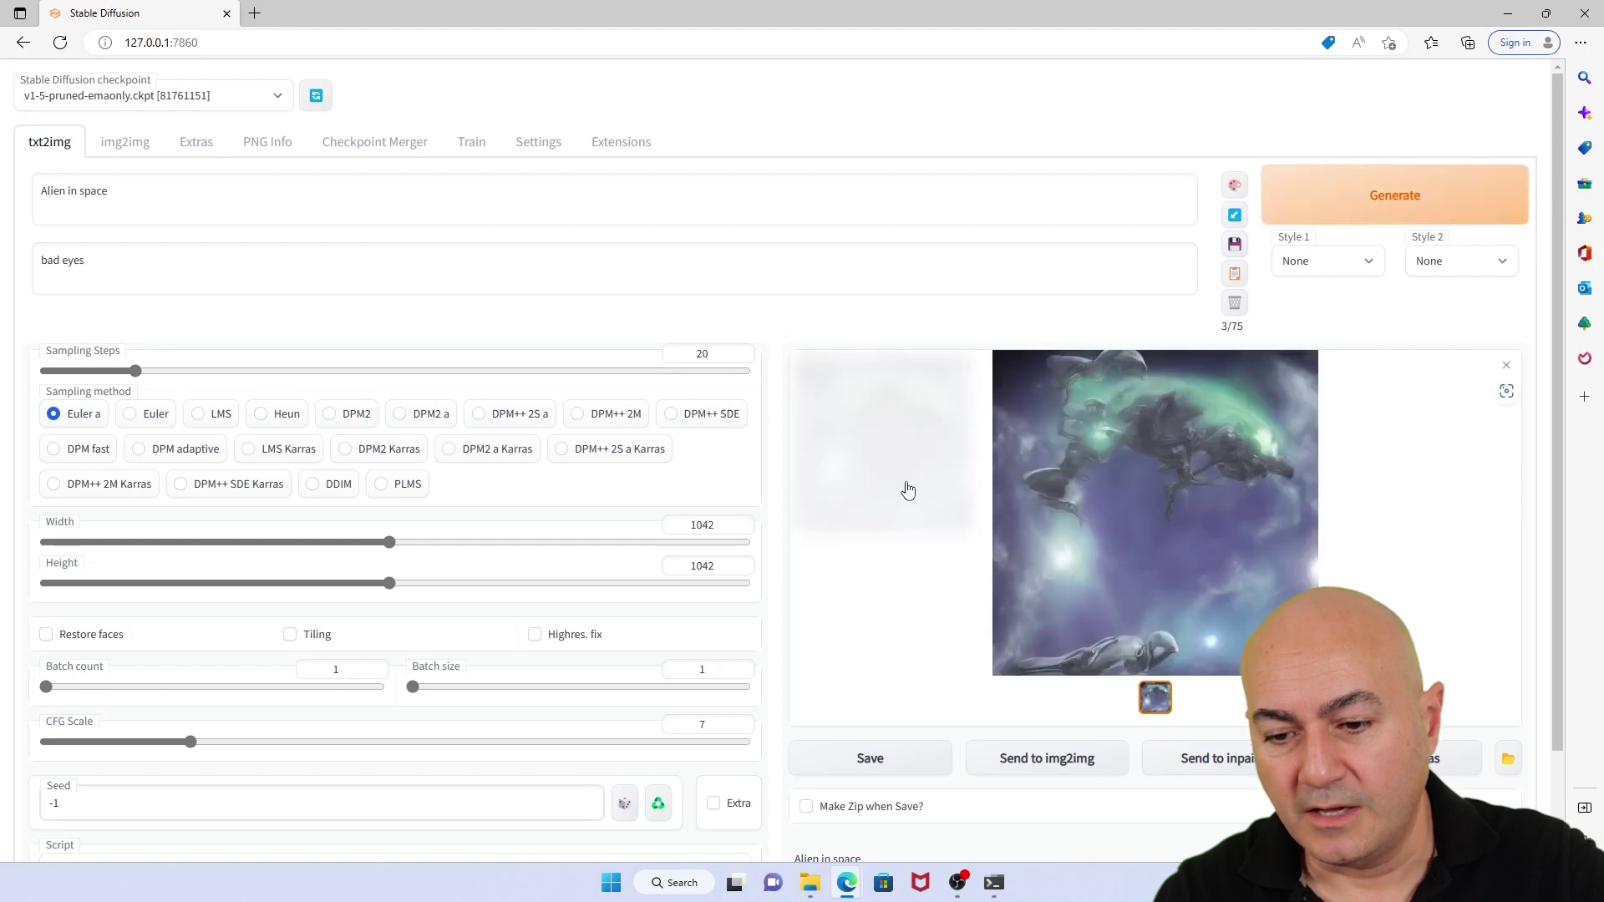
{"action": "left_click", "coordinate": [1067, 494]}
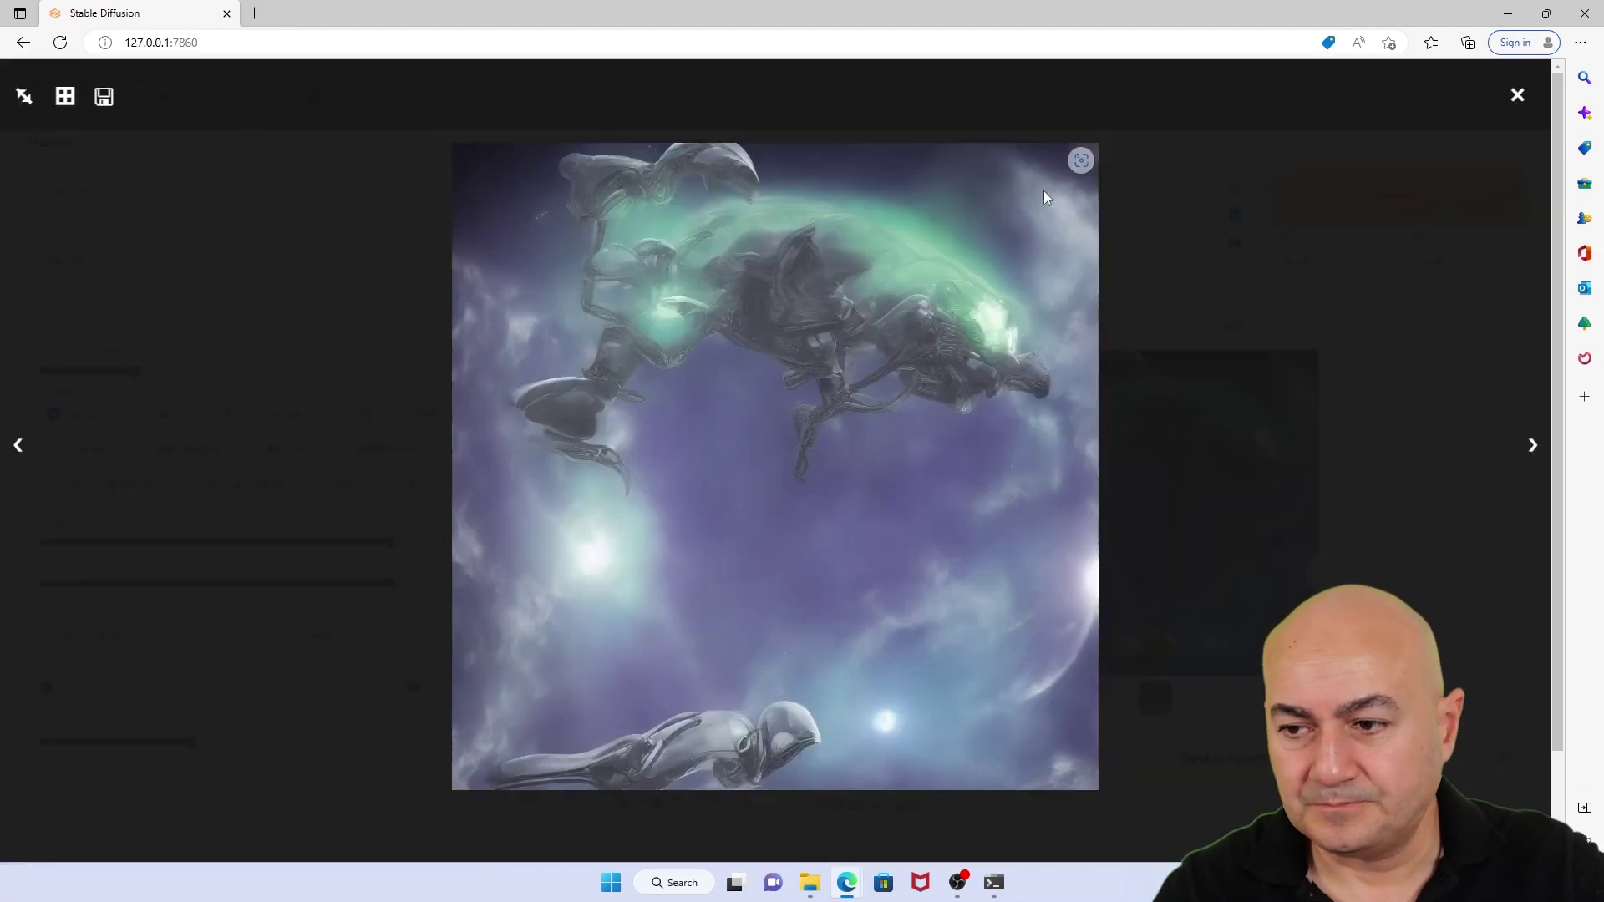
{"action": "left_click", "coordinate": [1517, 95]}
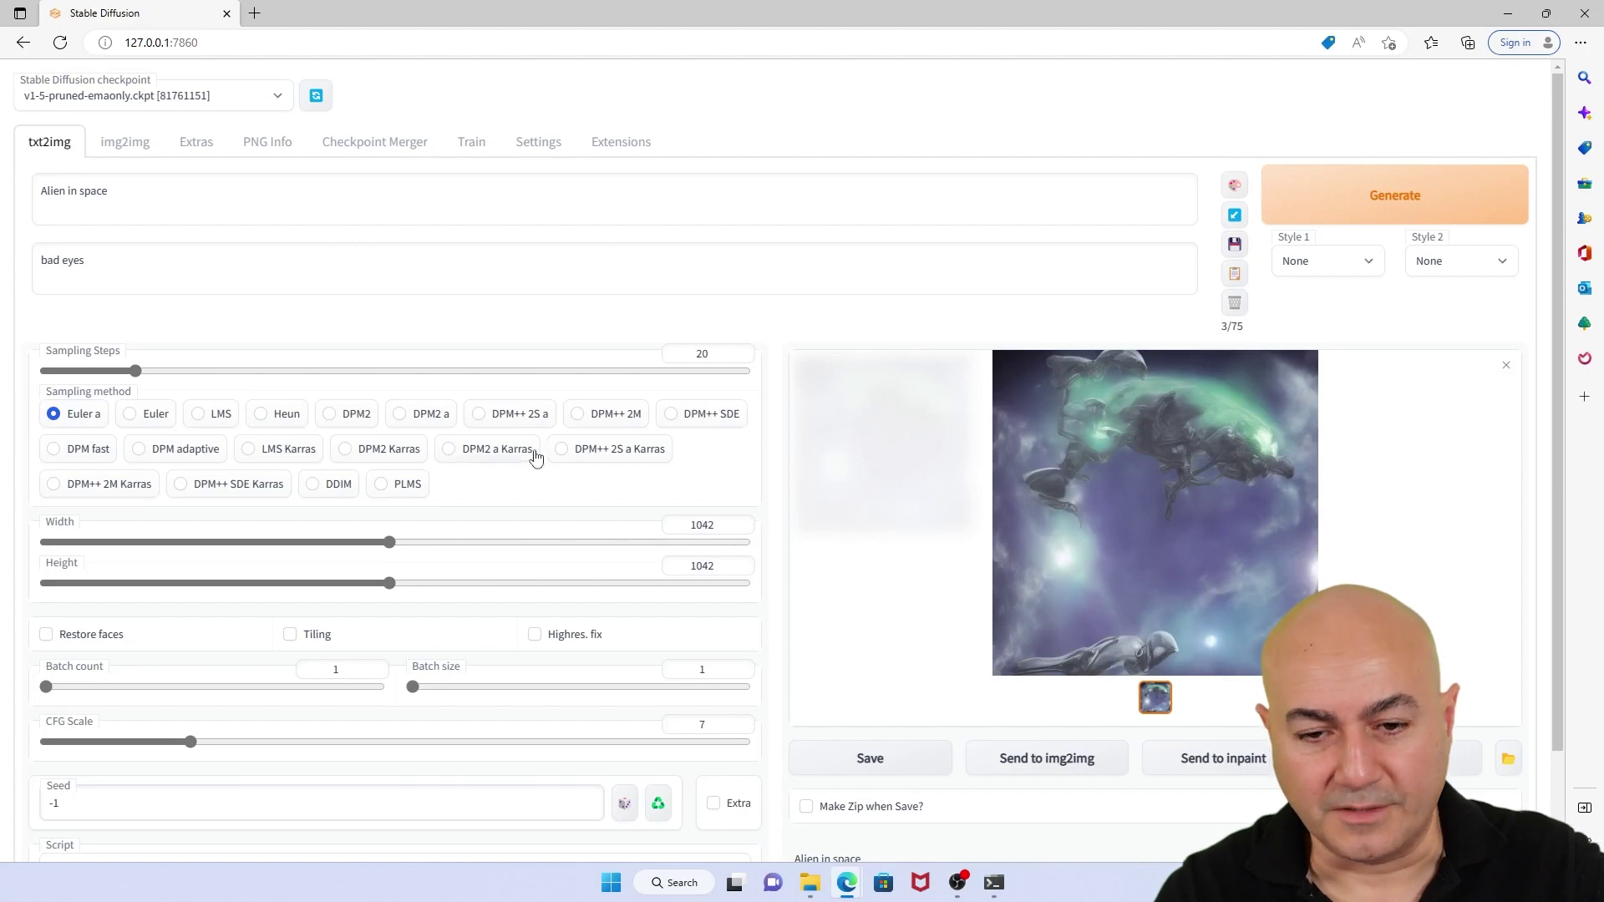
Replace the prompt with "super hero", generate, and enlarge the result.
{"action": "left_click_drag", "start_coordinate": [112, 190], "coordinate": [30, 191]}
{"action": "type", "text": "super h"}
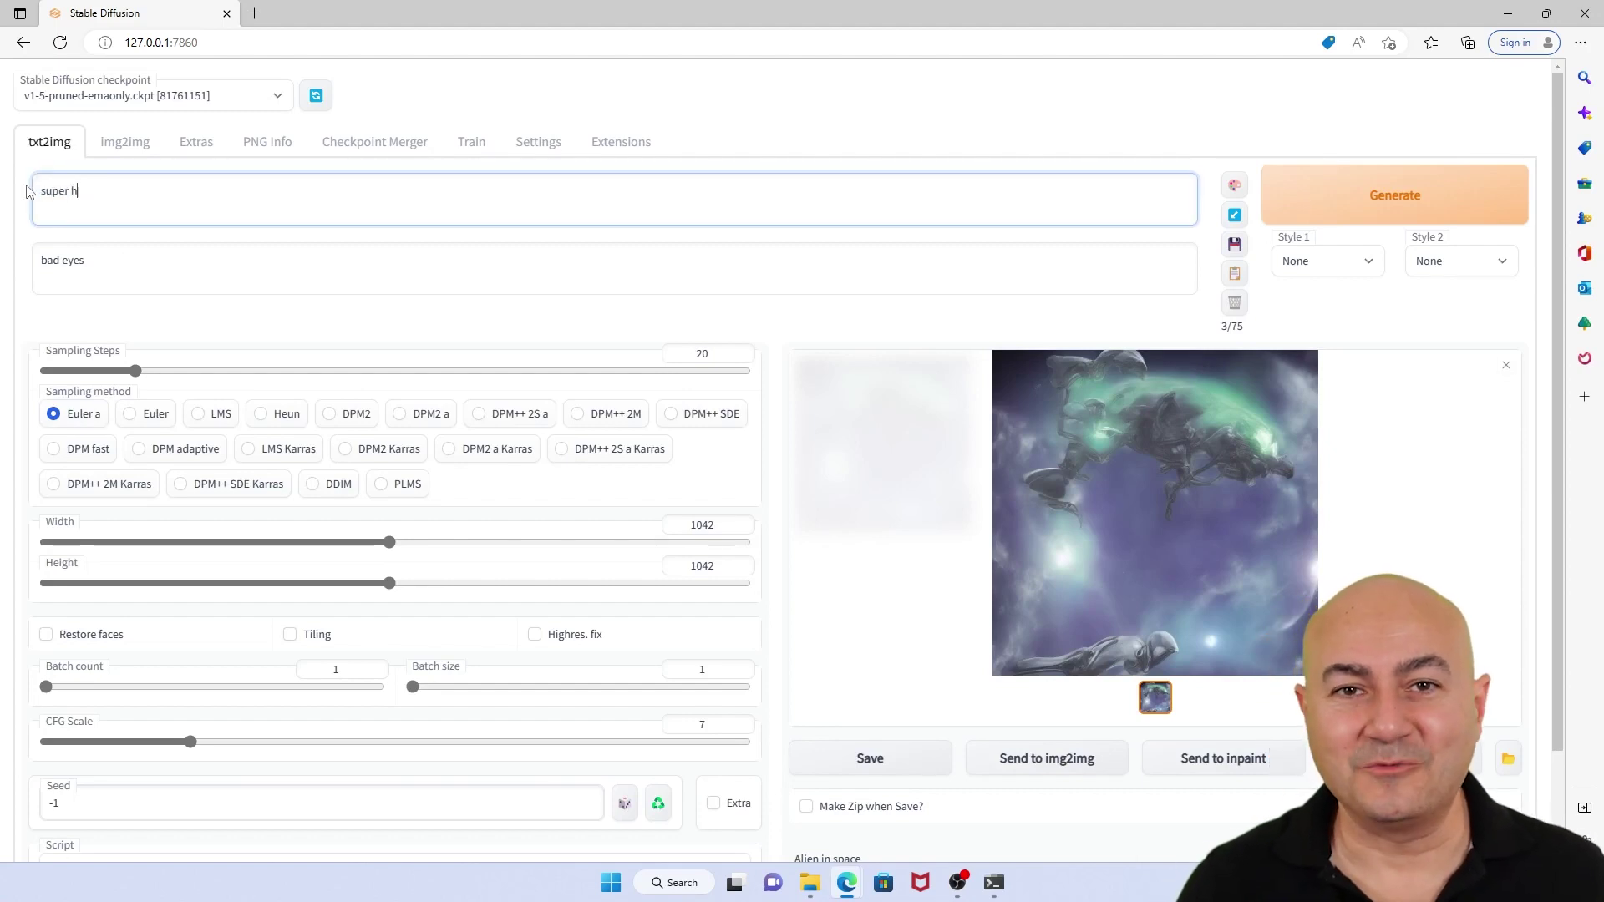
{"action": "type", "text": "ero"}
{"action": "left_click", "coordinate": [1315, 197]}
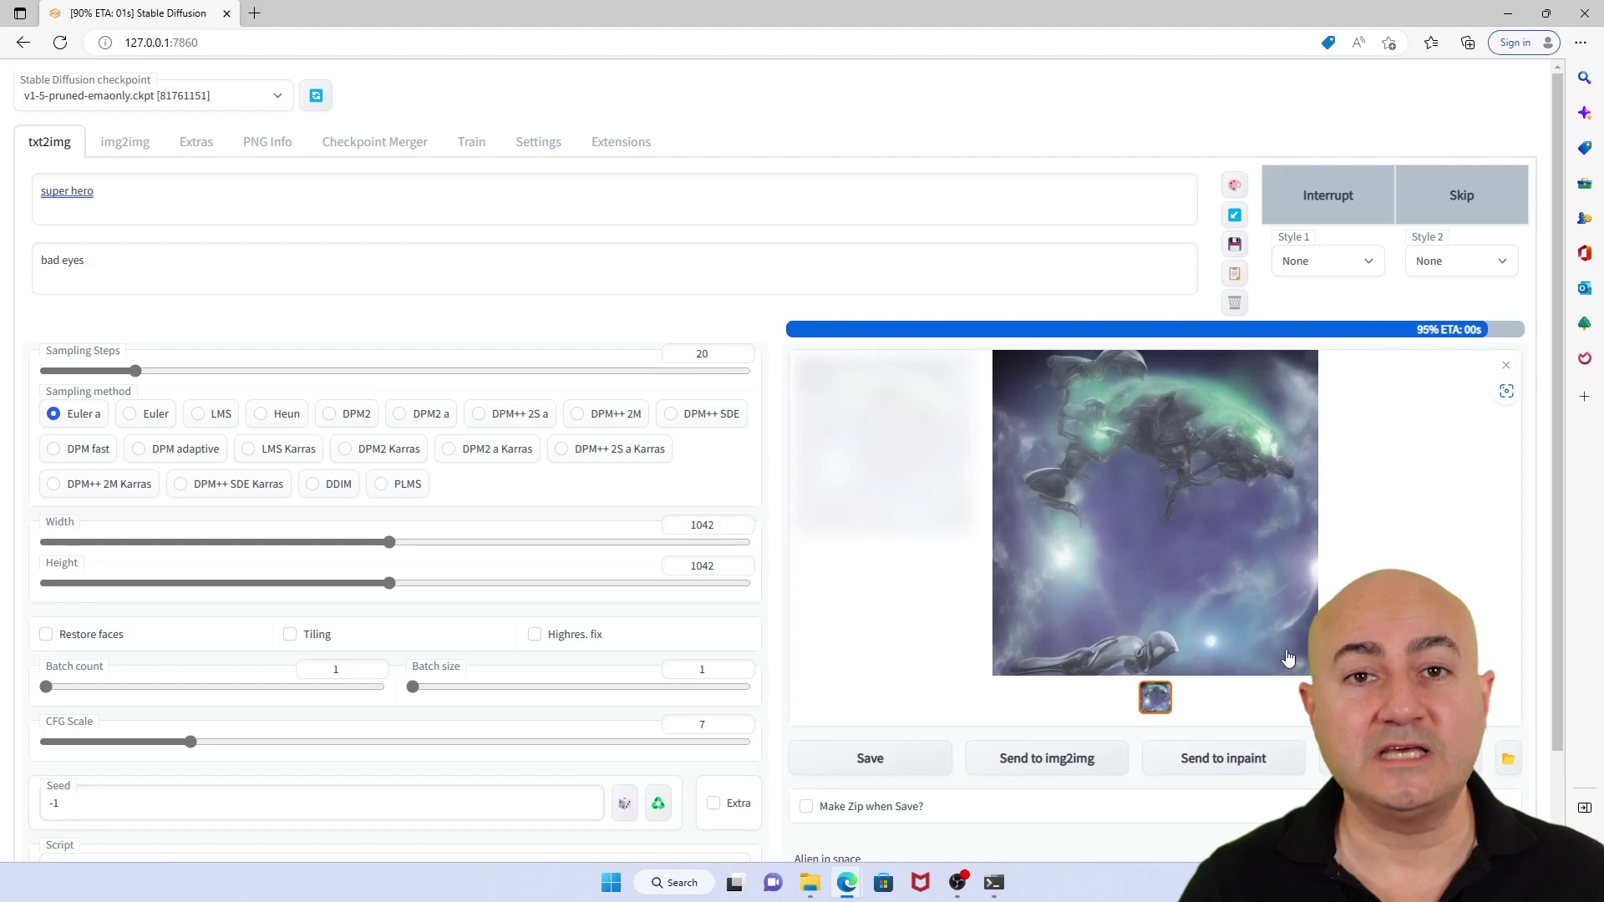
{"action": "left_click", "coordinate": [1190, 578]}
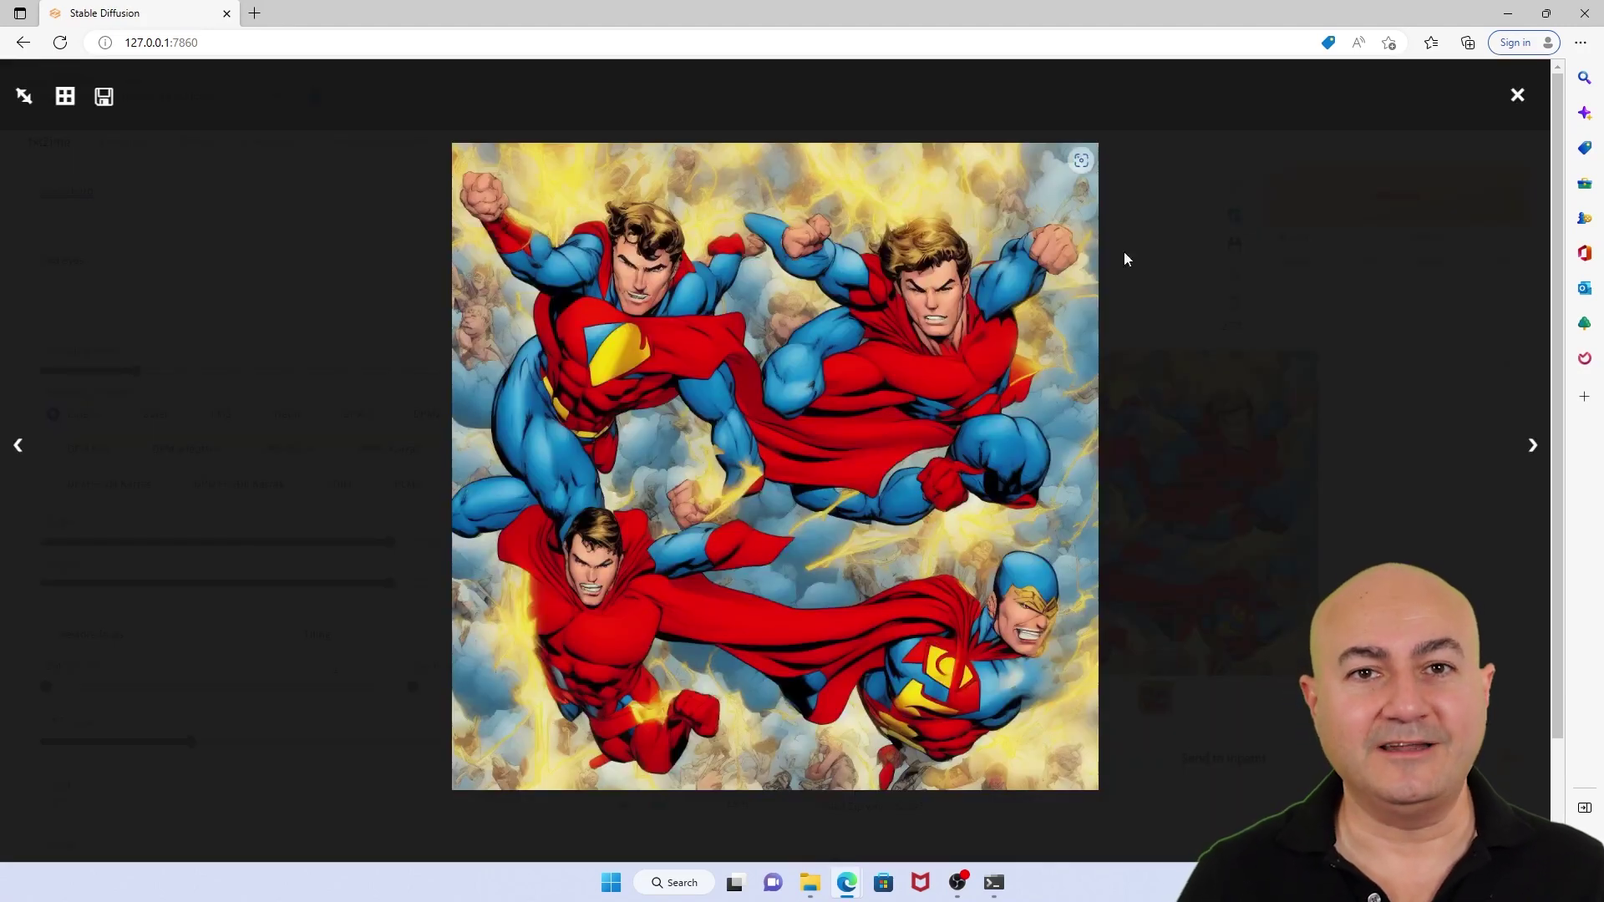
Exit the enlarged superhero image so it shows in the results gallery again.
{"action": "left_click", "coordinate": [1517, 95]}
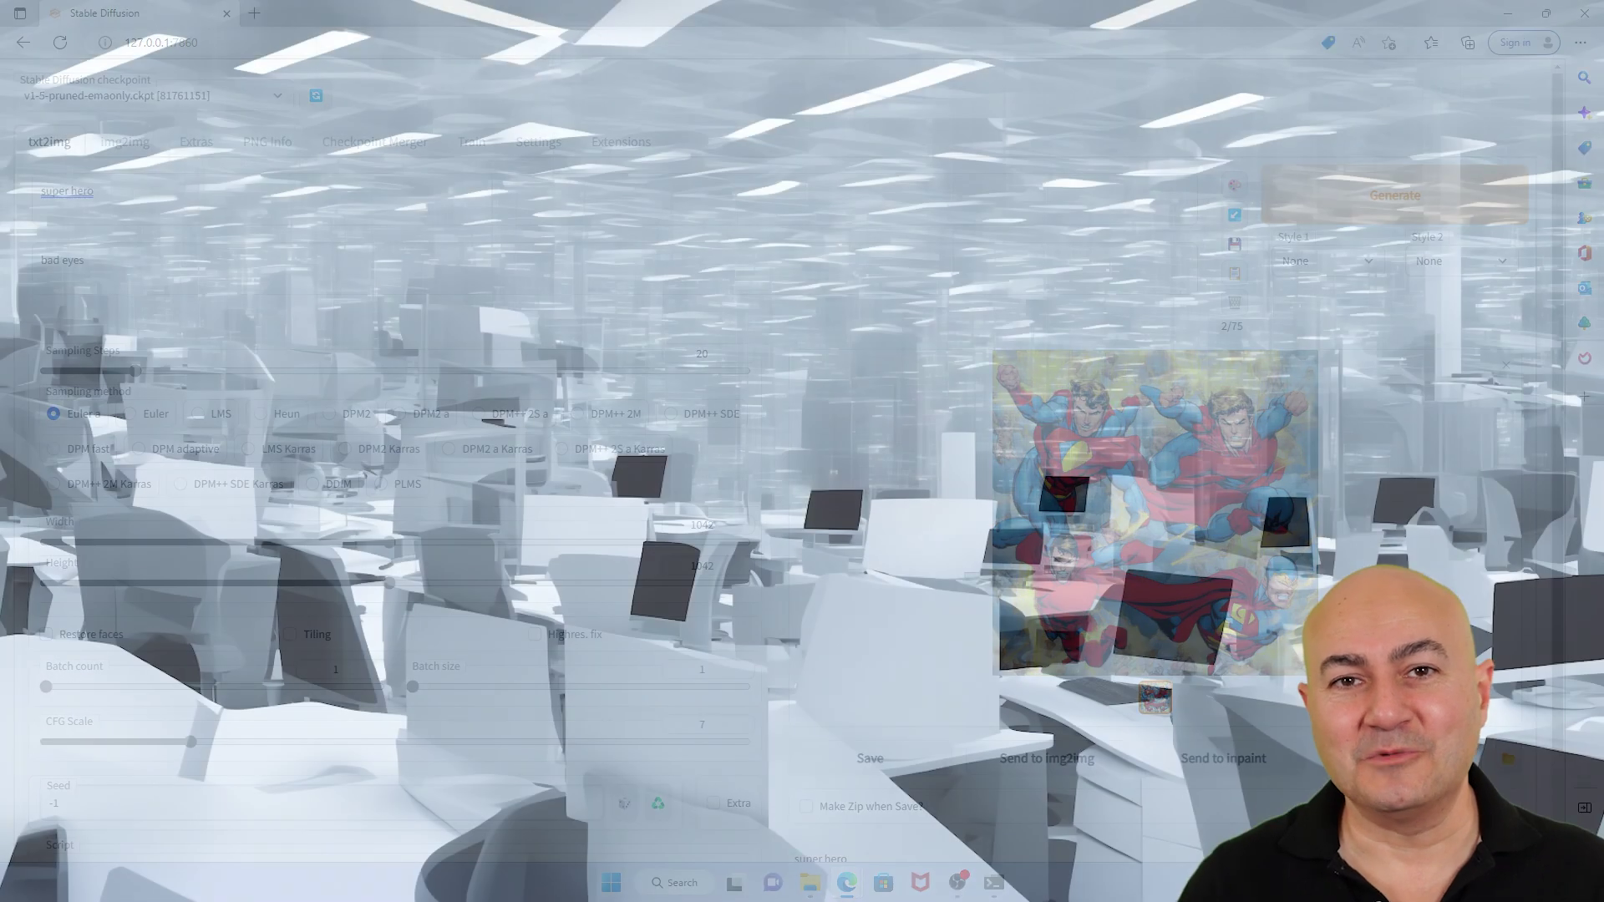